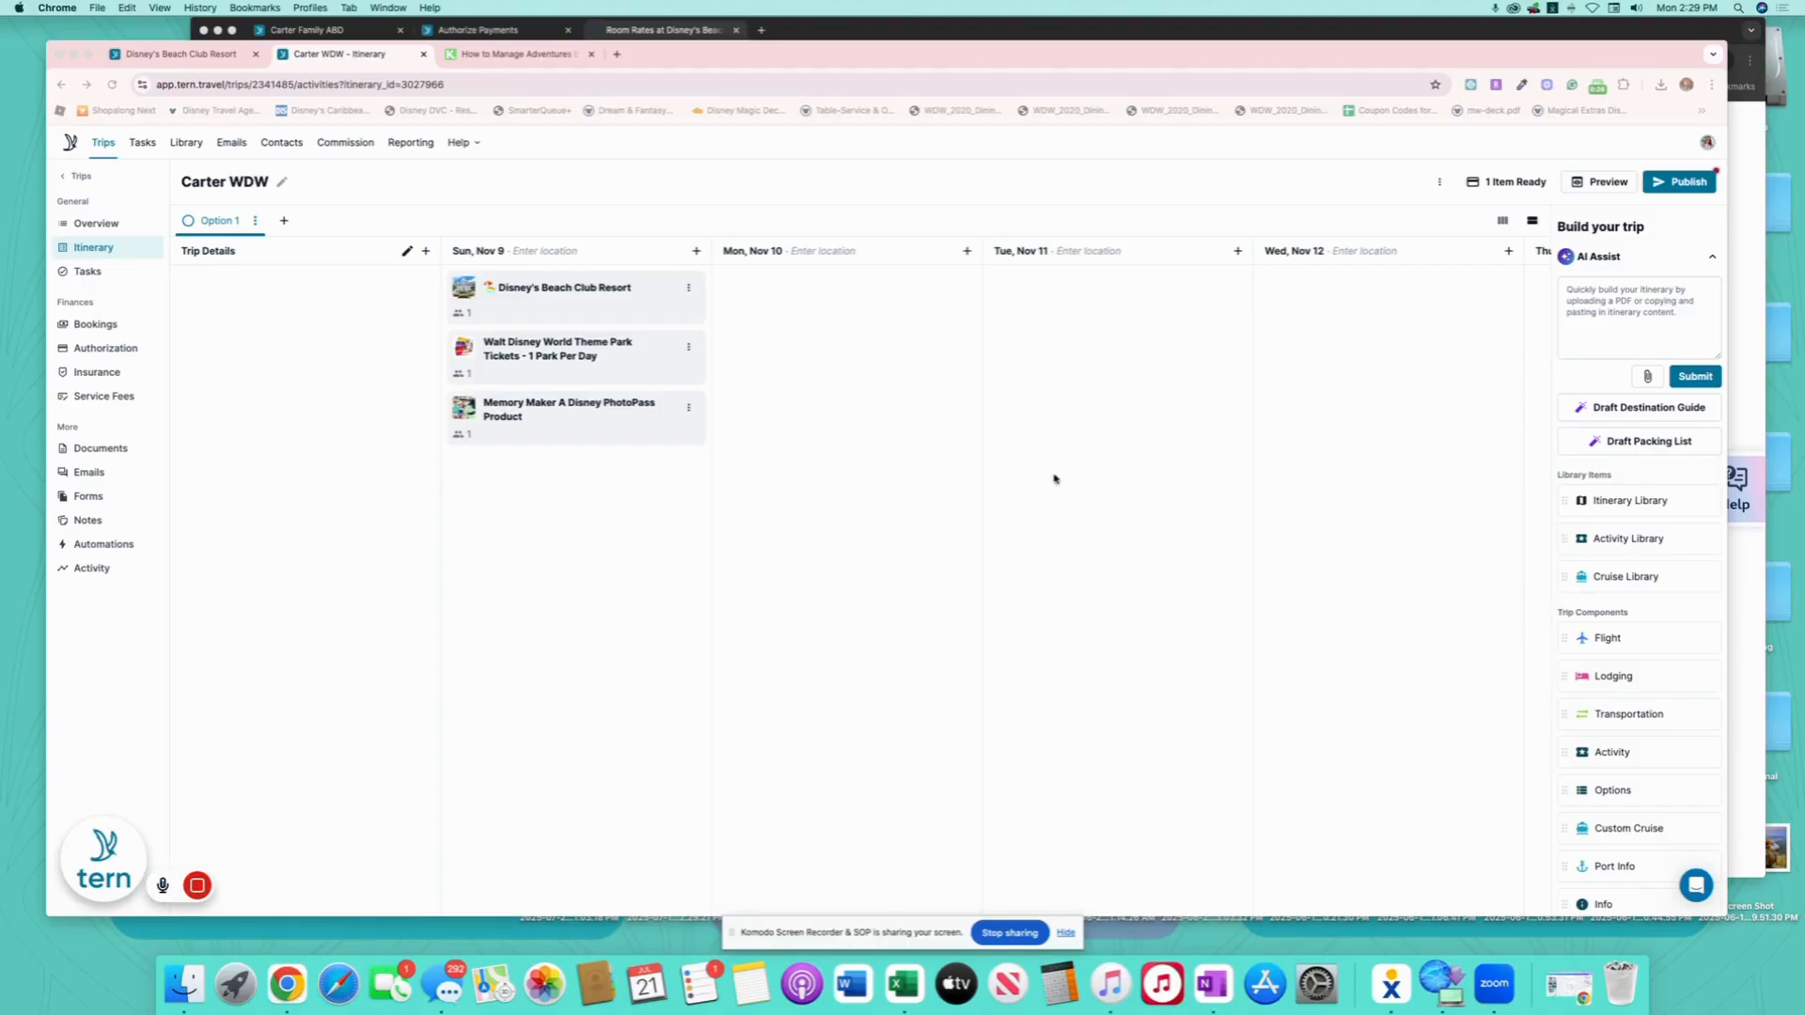
- Bring the browser window showing the Carter WDW itinerary into focus
{"action": "left_click", "coordinate": [630, 305]}
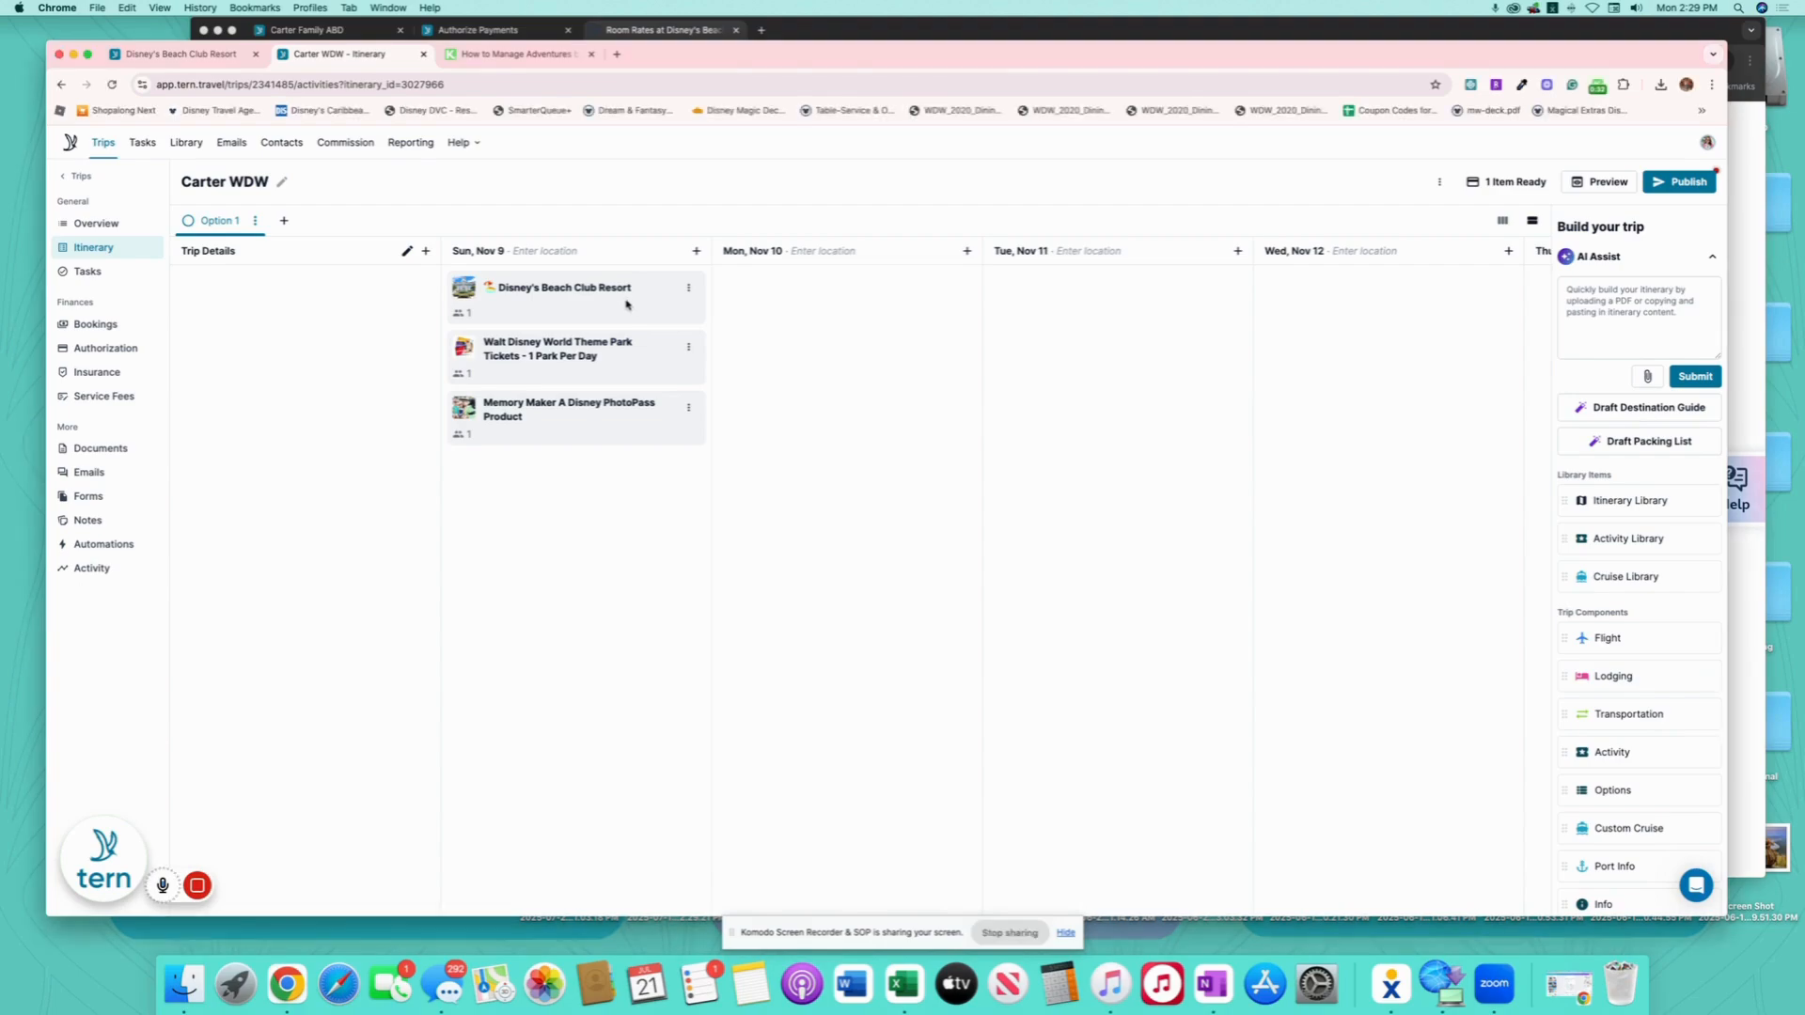
- Append ' - (Resort View INCLUDED)' to the Beach Club Resort lodging title, then go back to Full Itinerary
{"action": "left_click", "coordinate": [622, 295]}
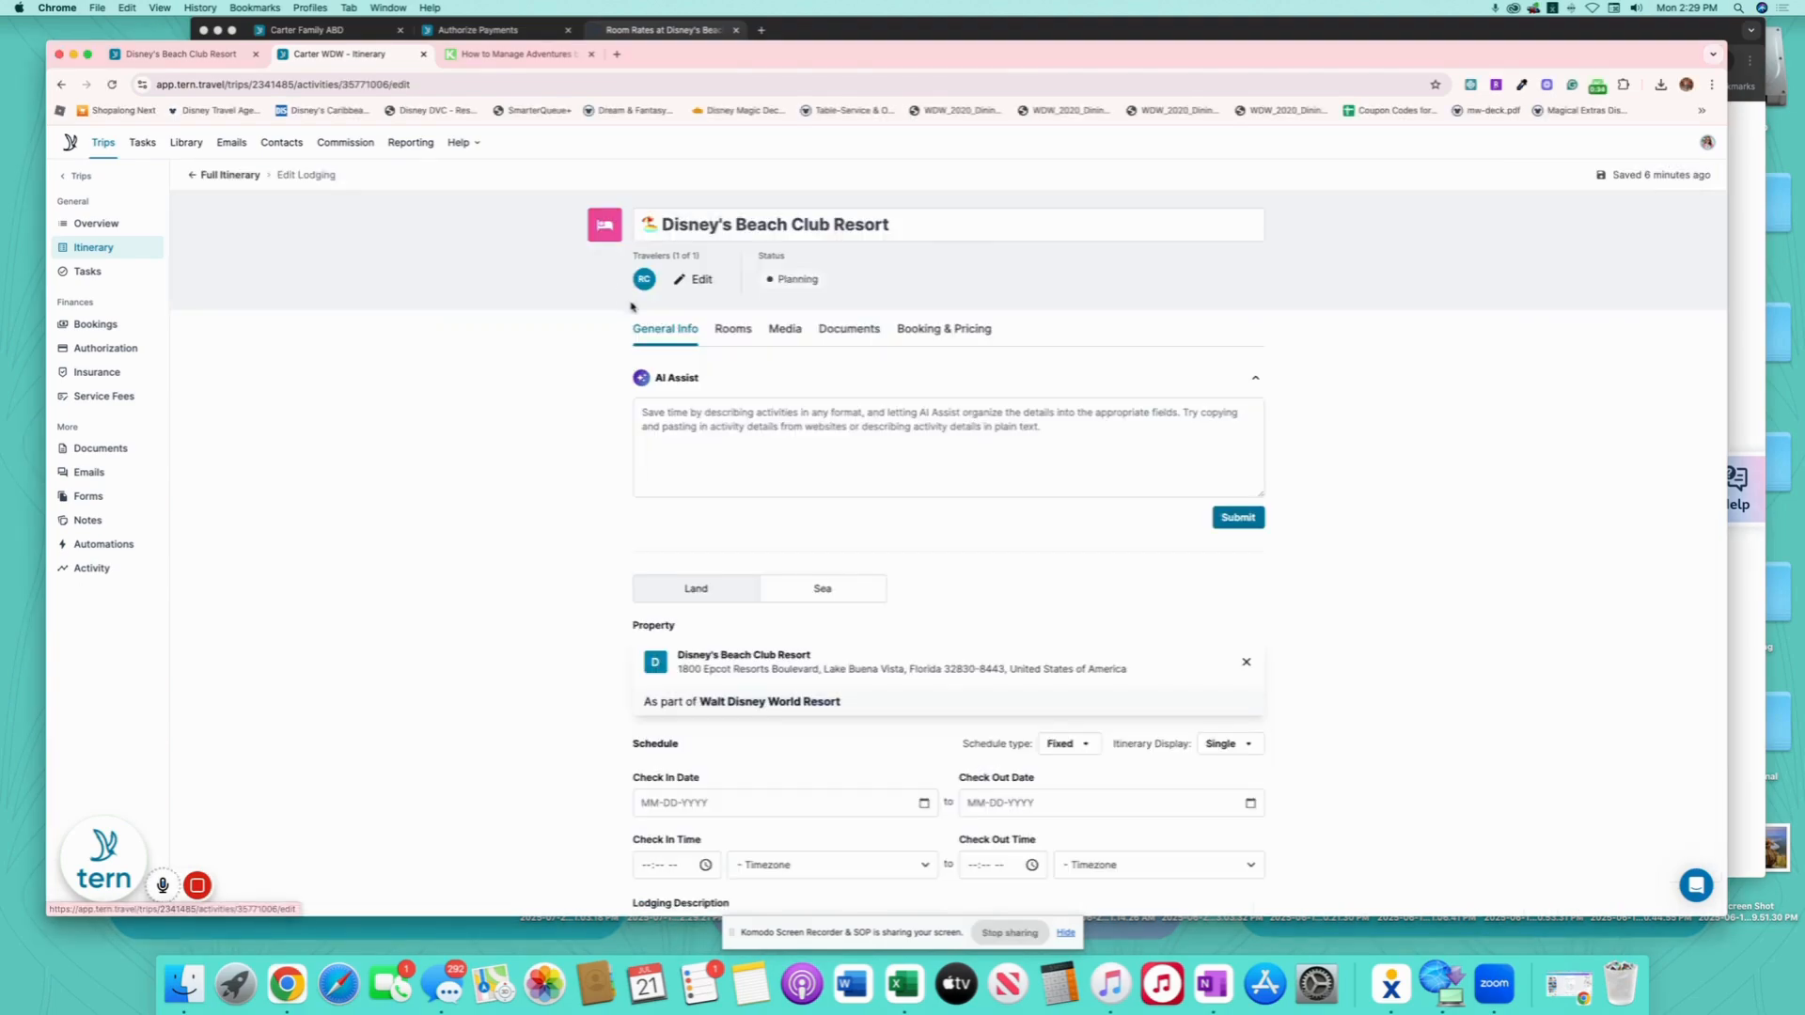
{"action": "left_click", "coordinate": [977, 230]}
{"action": "type", "text": "- Resort View"}
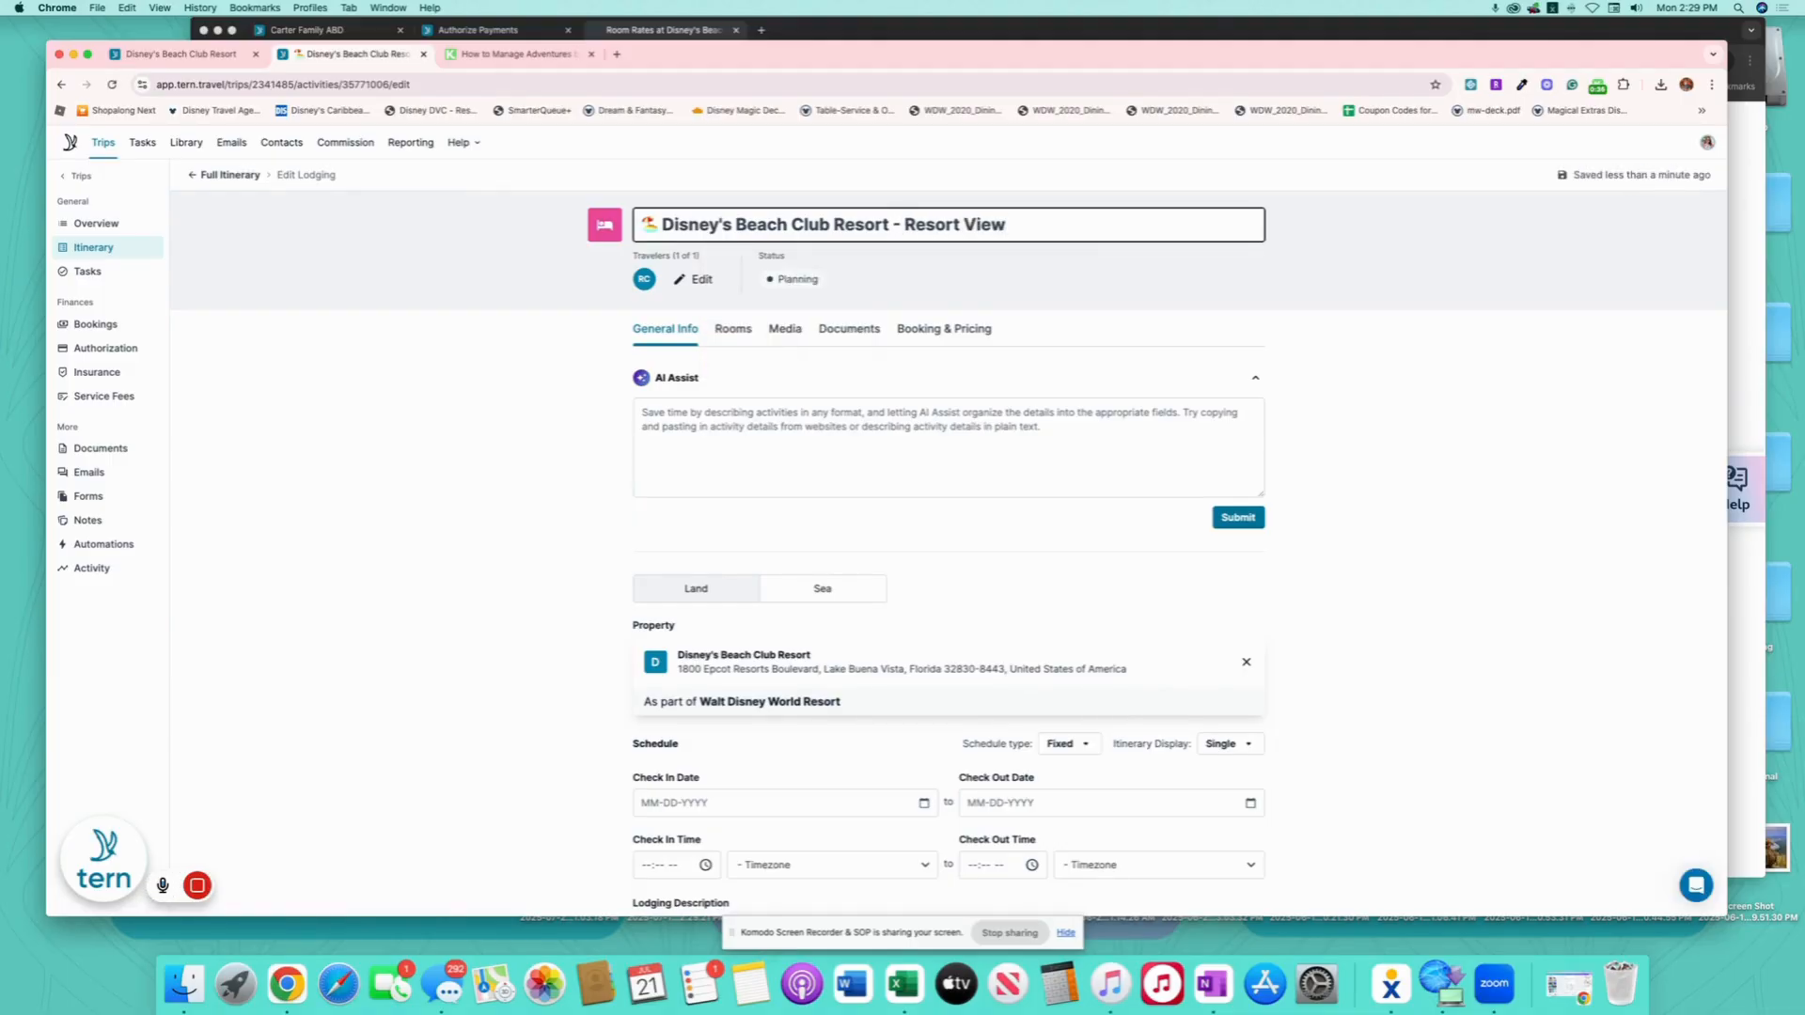
{"action": "type", "text": " INCLUDED"}
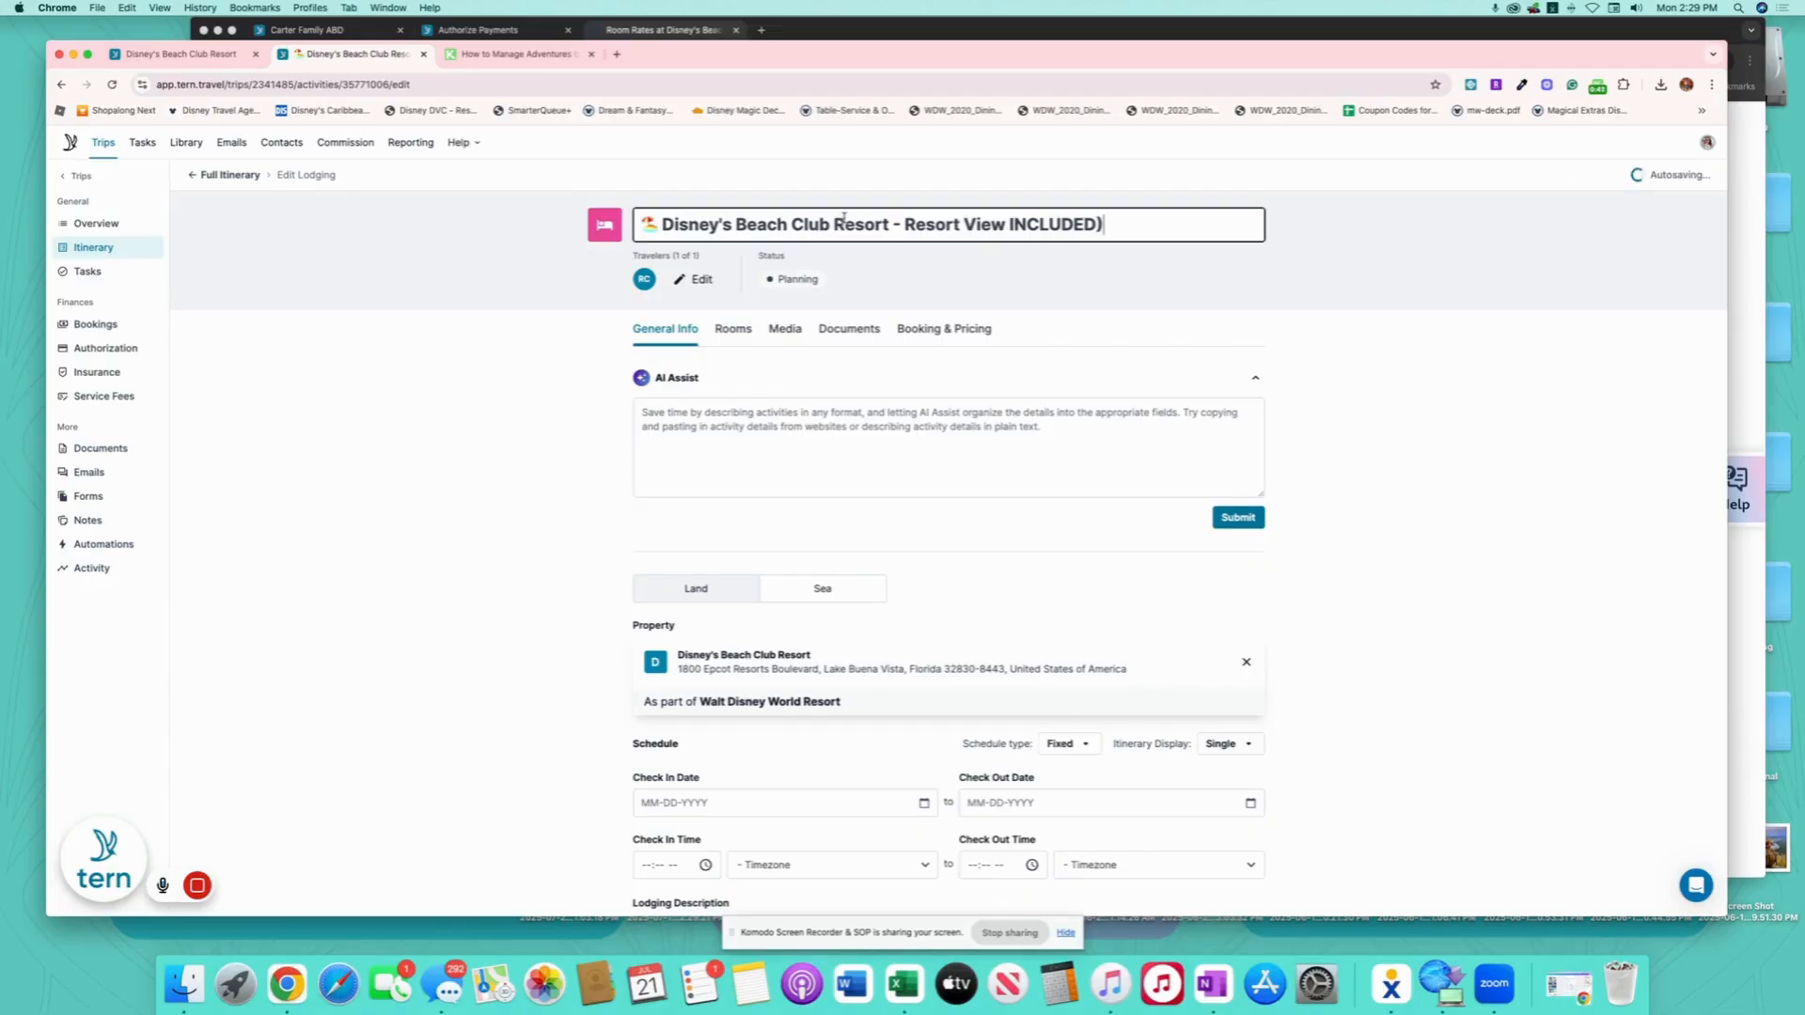
{"action": "left_click", "coordinate": [904, 225]}
{"action": "type", "text": "("}
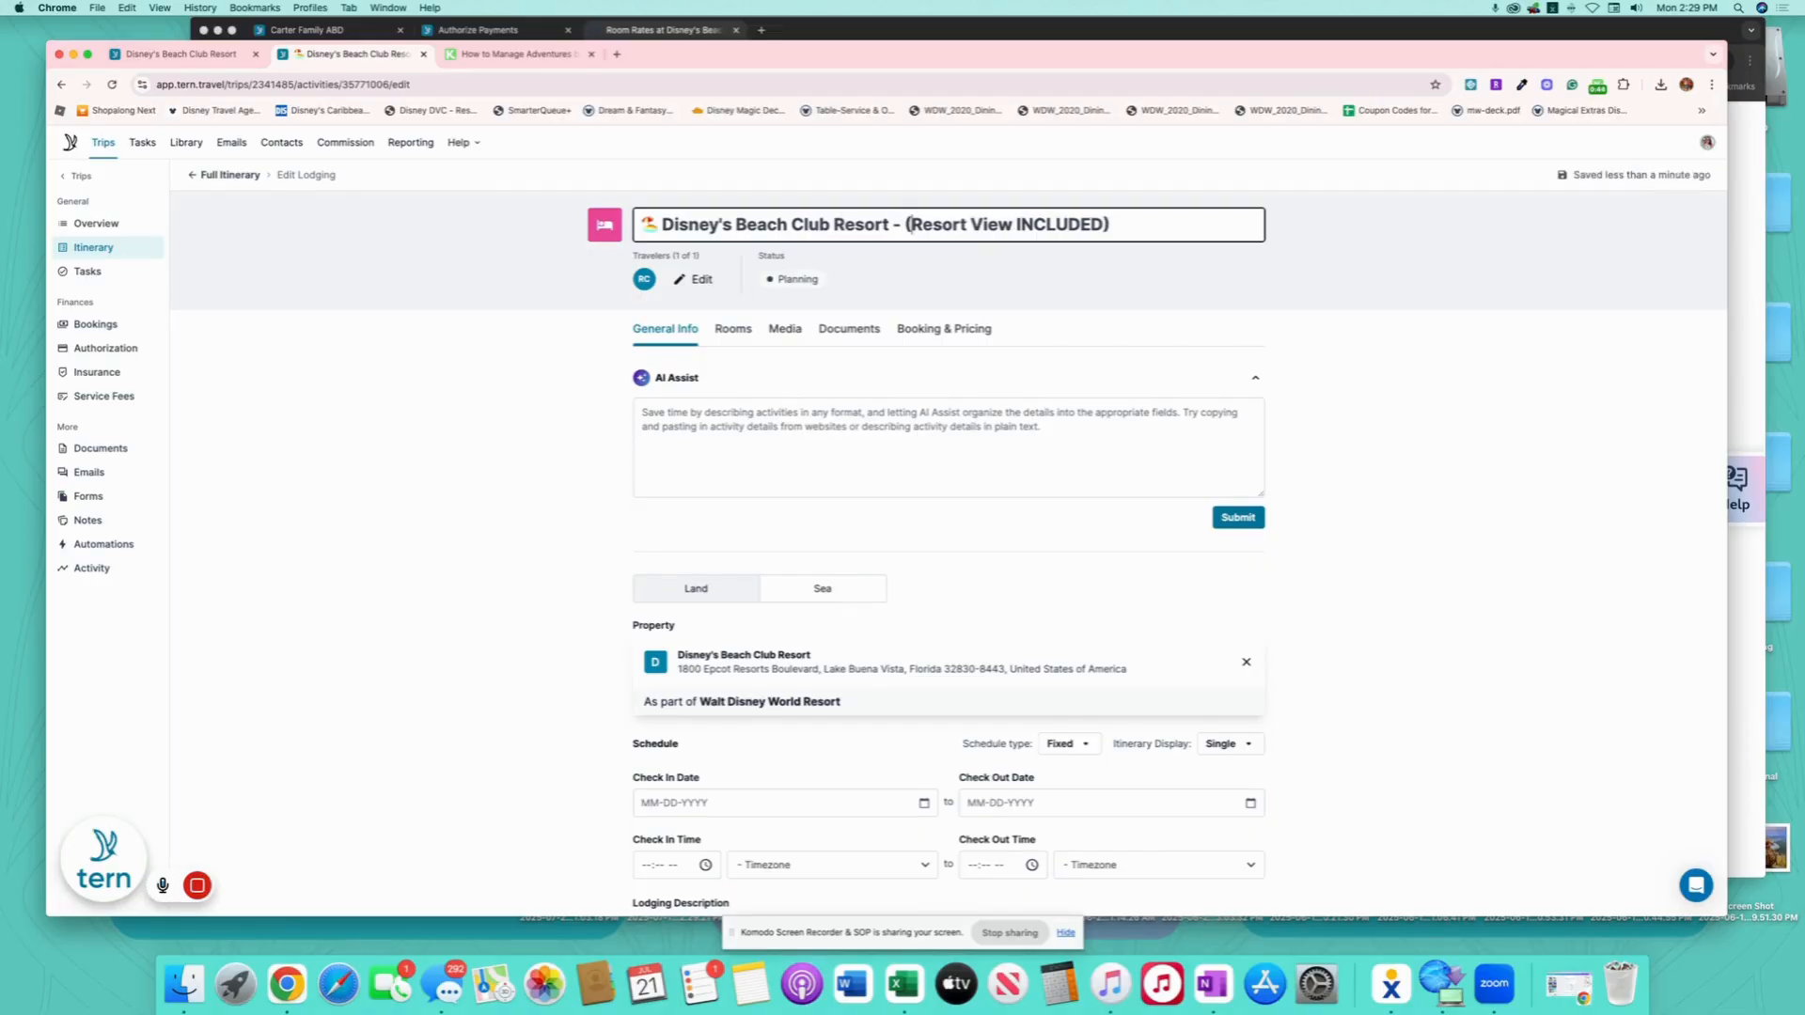
{"action": "left_click", "coordinate": [210, 177]}
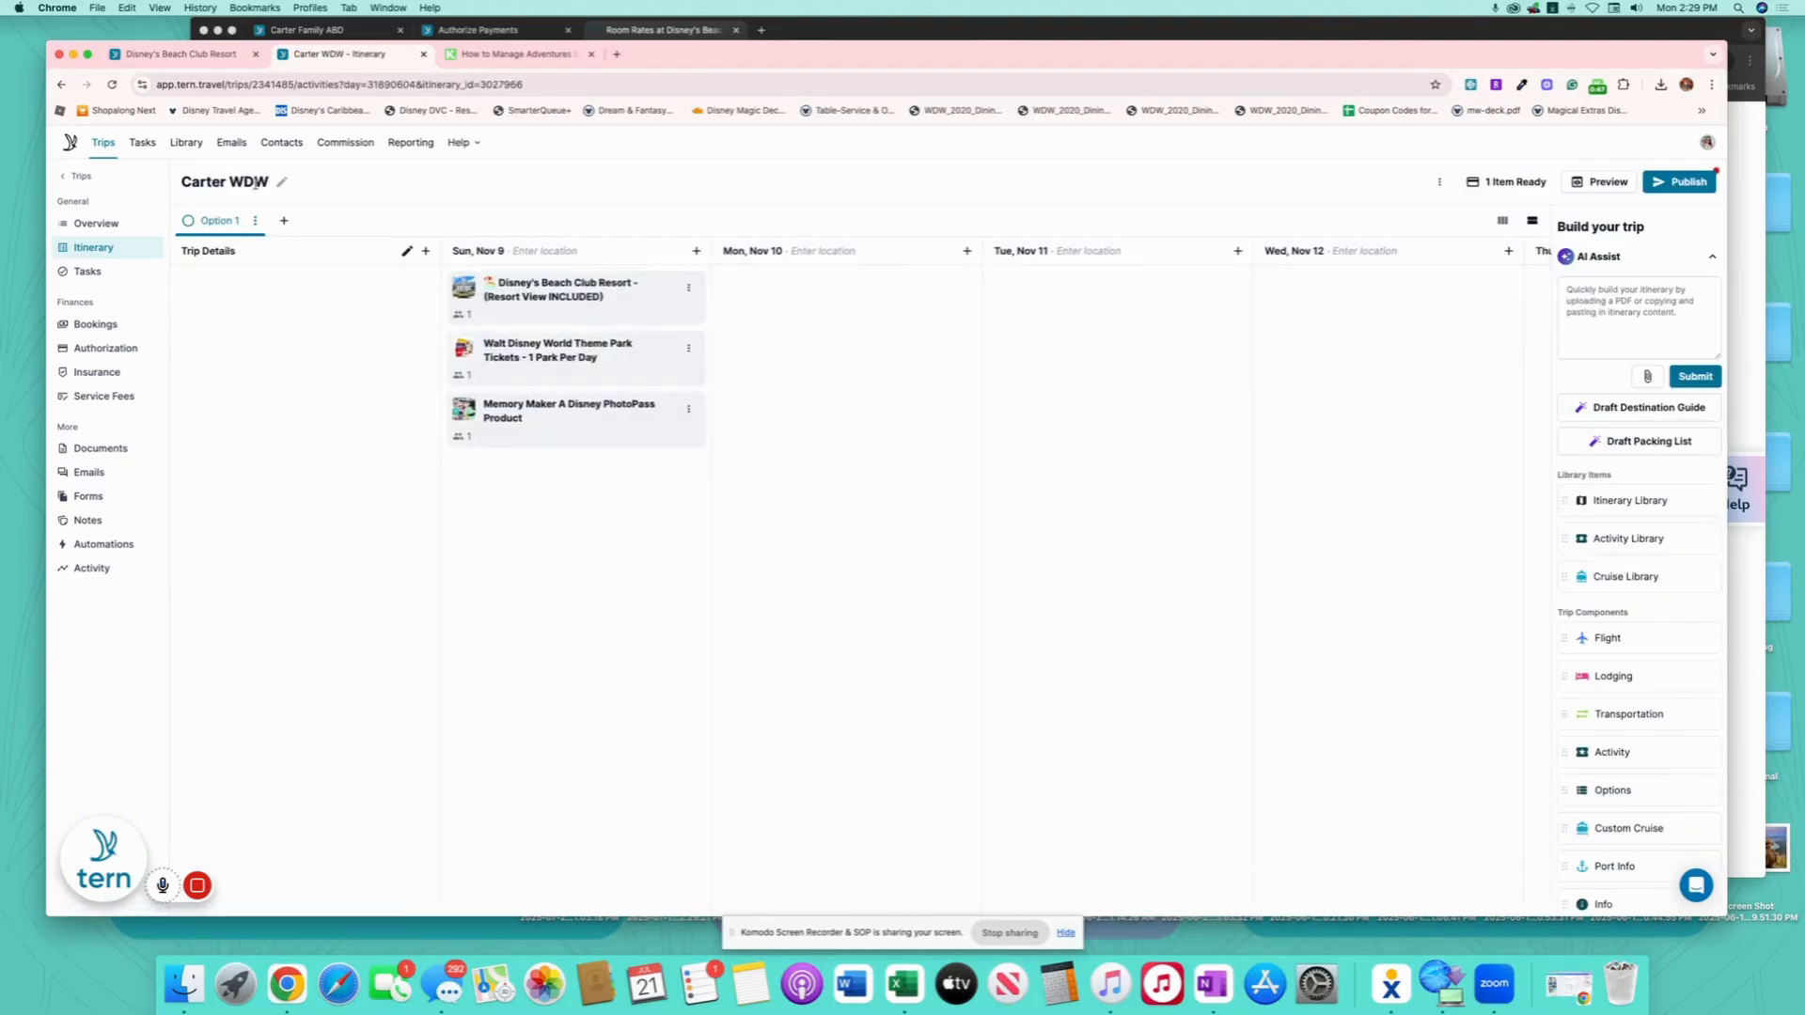
- Check the bookings, then drop an Options block under the resort on Sun, Nov 9 titled 'Room Options'
{"action": "left_click", "coordinate": [81, 328]}
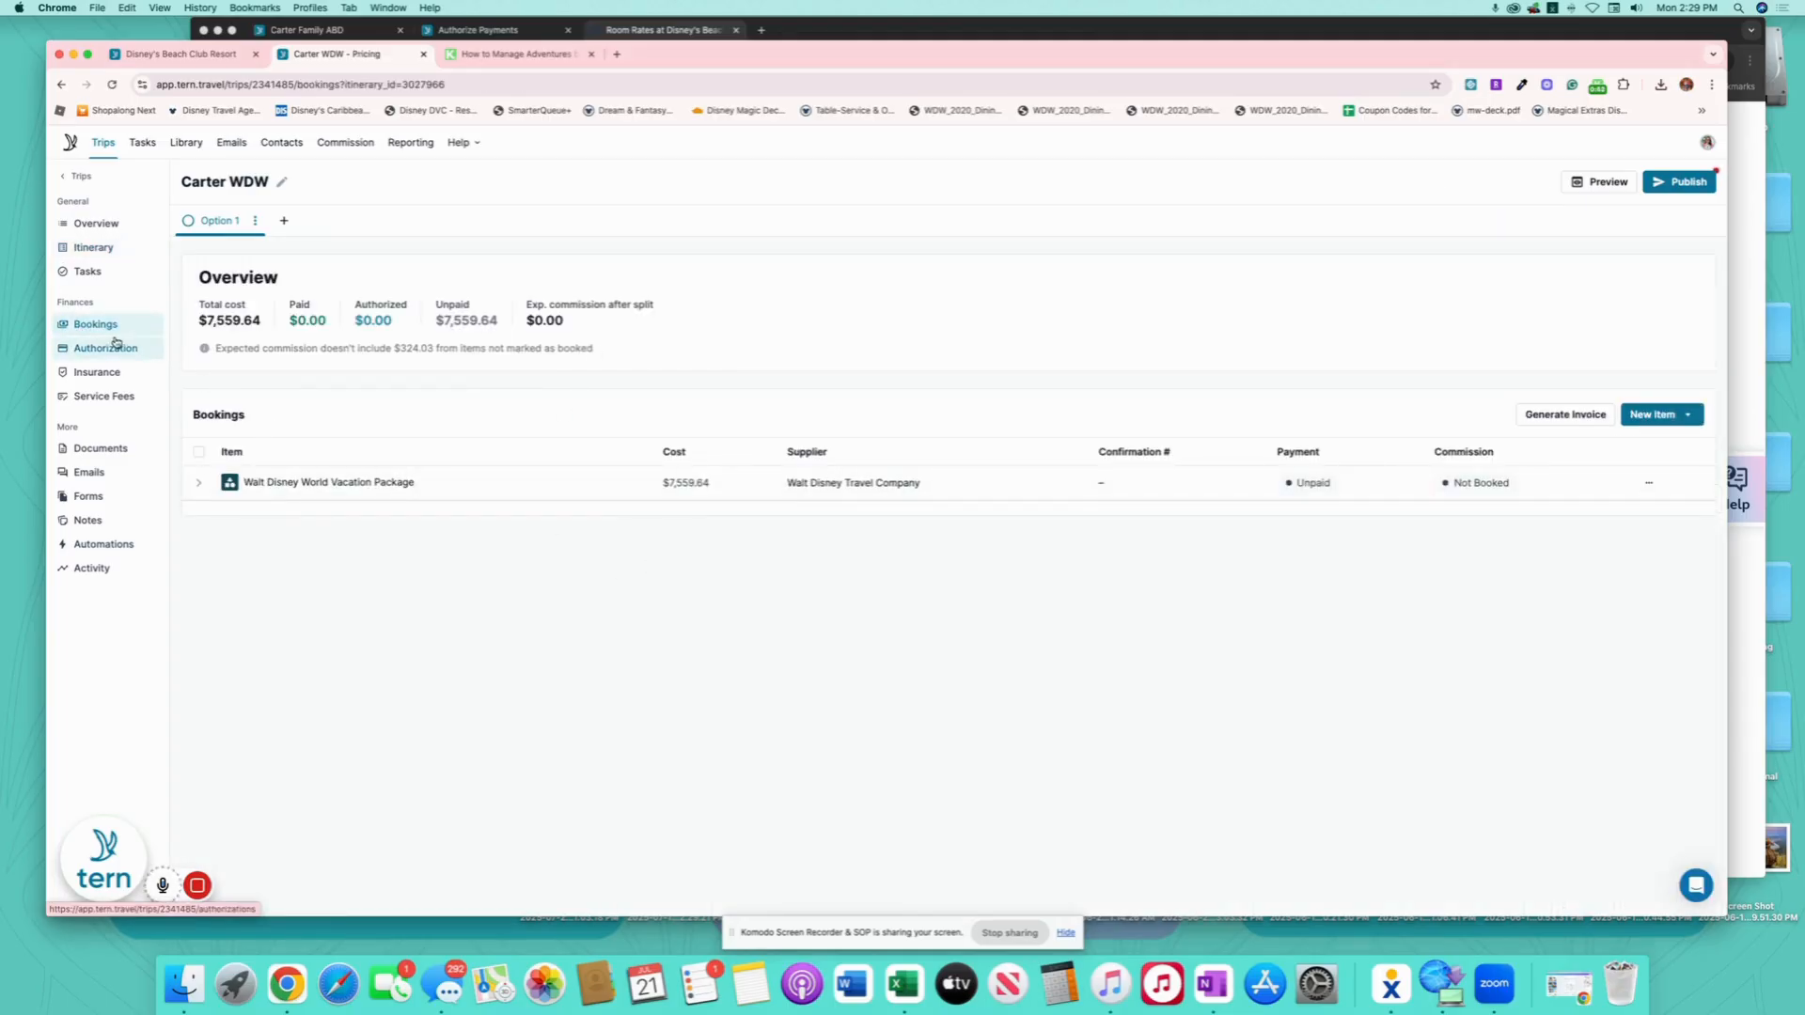
{"action": "left_click", "coordinate": [94, 244]}
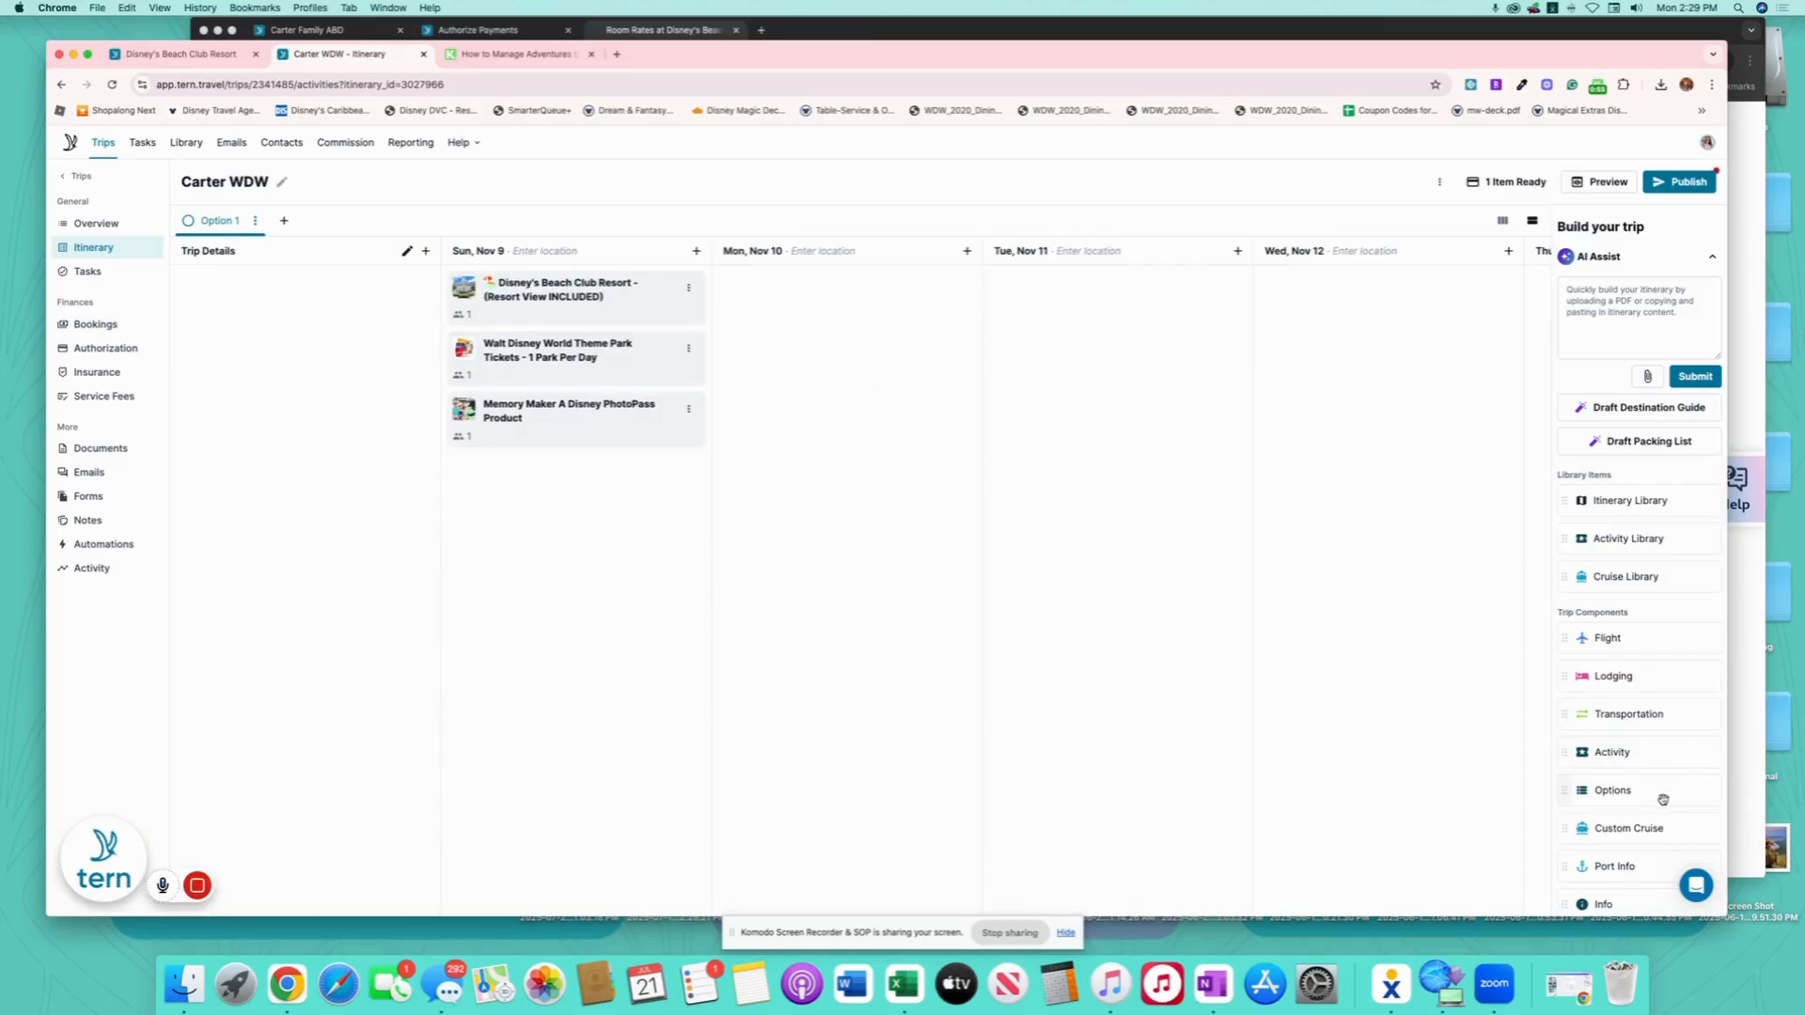
{"action": "left_click_drag", "start_coordinate": [1659, 794], "coordinate": [566, 333]}
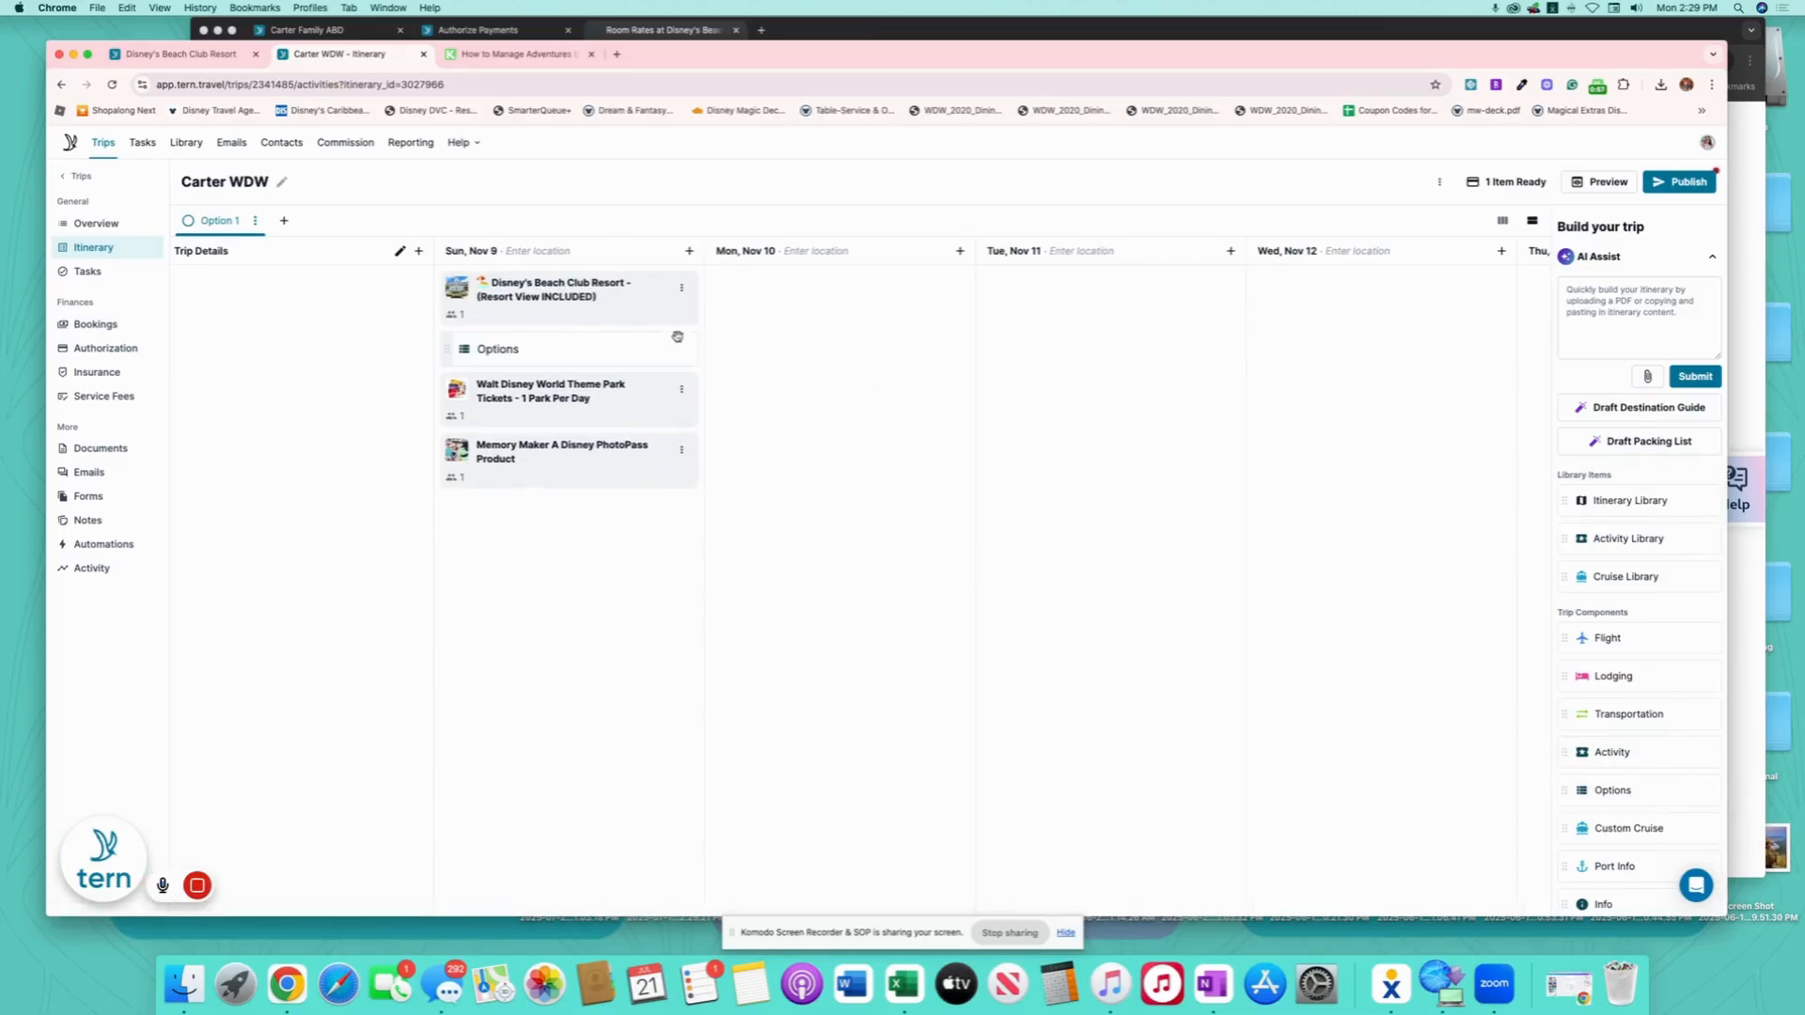
{"action": "left_click", "coordinate": [754, 226]}
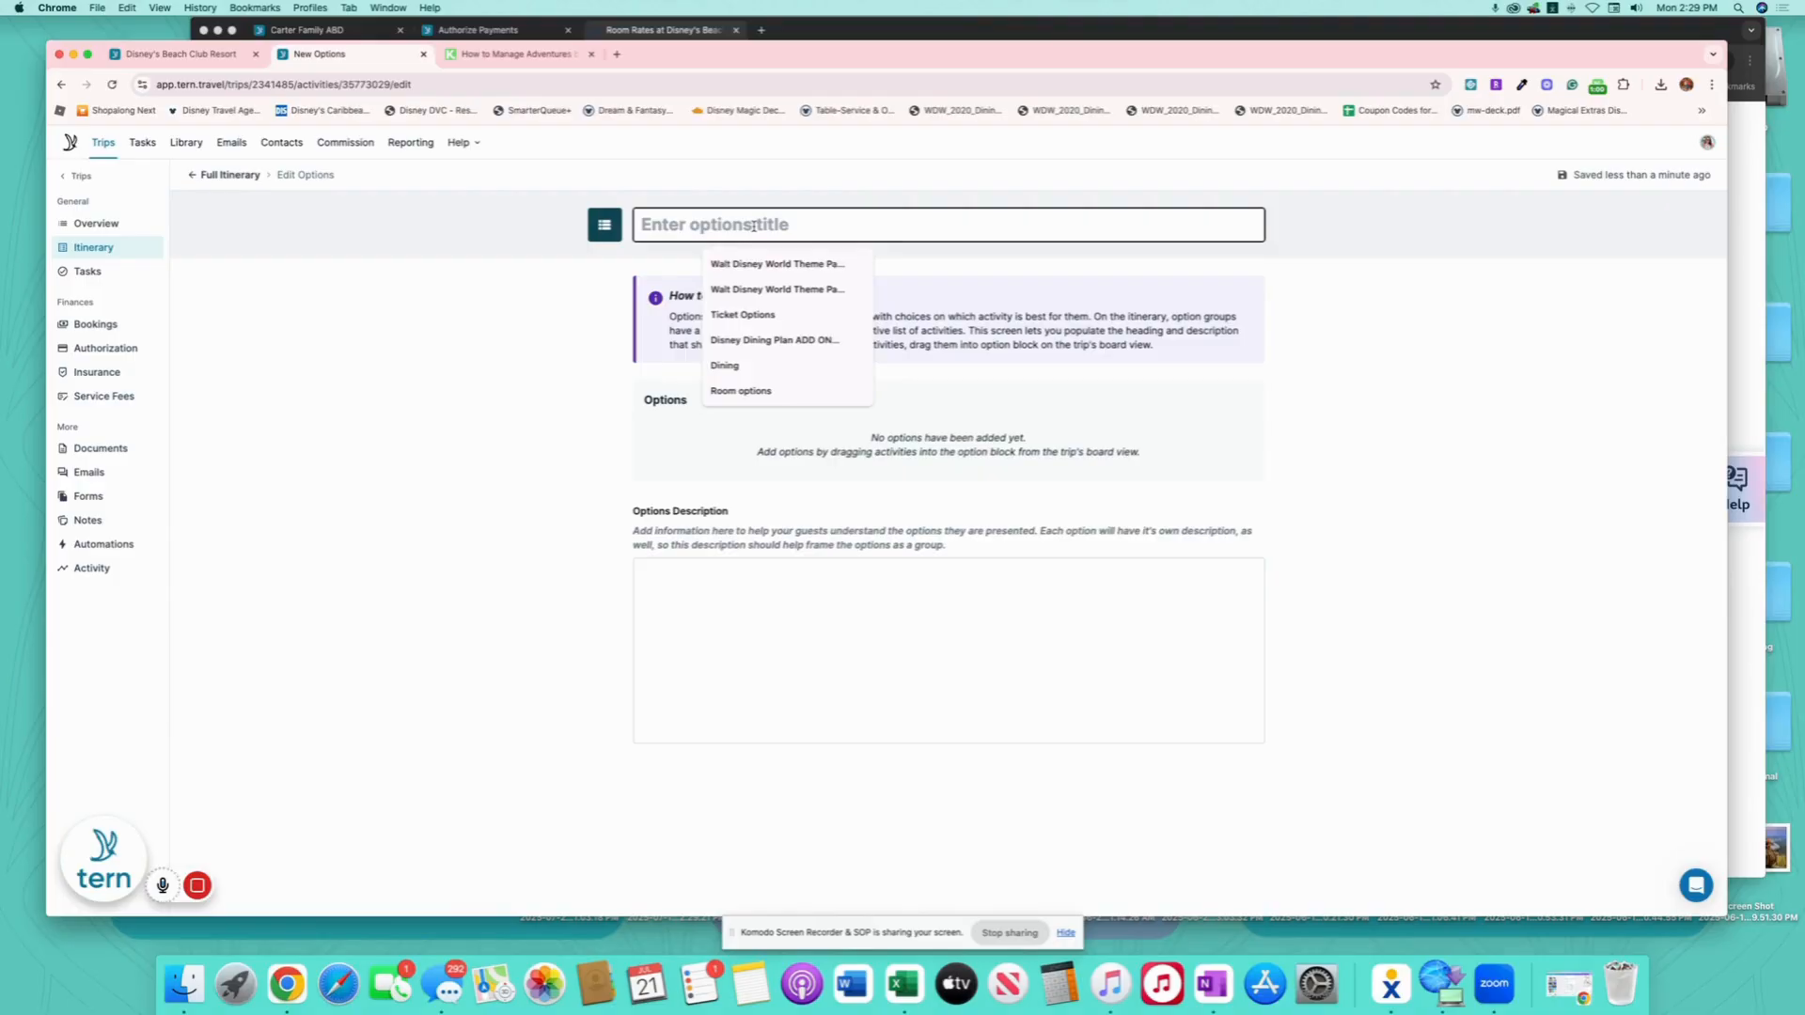
{"action": "type", "text": "Room Op"}
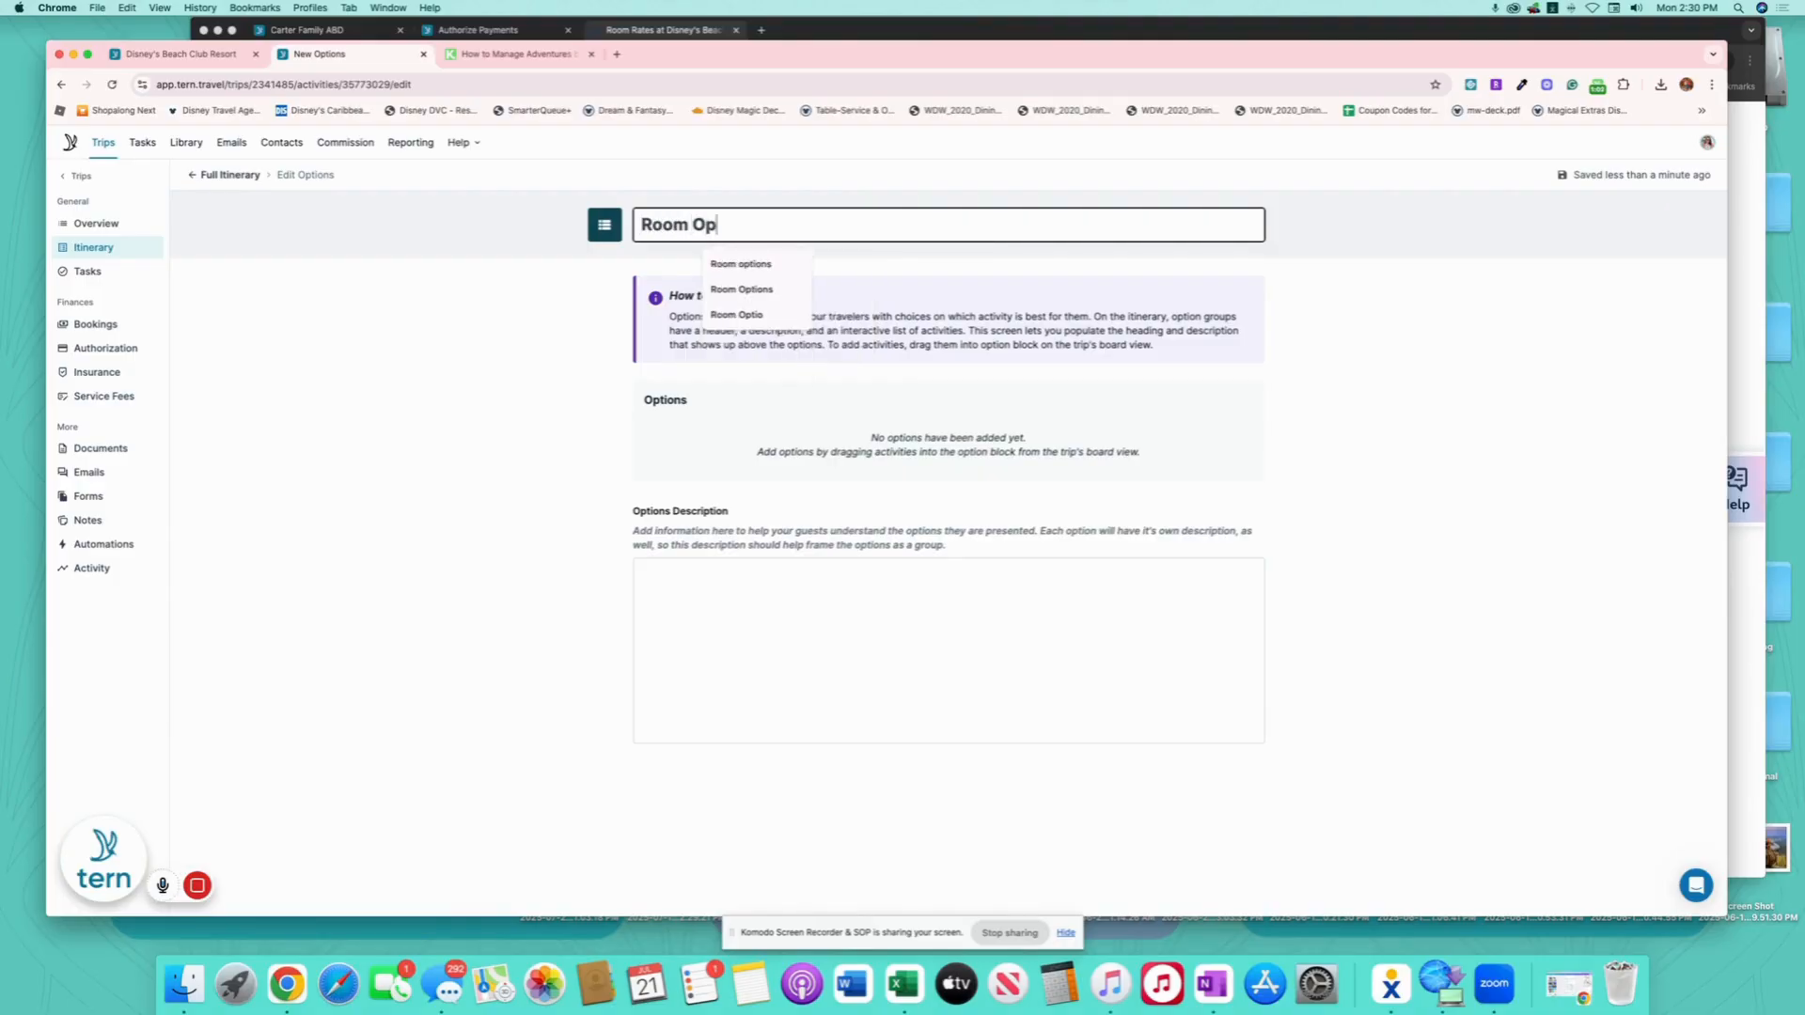
{"action": "type", "text": "tions"}
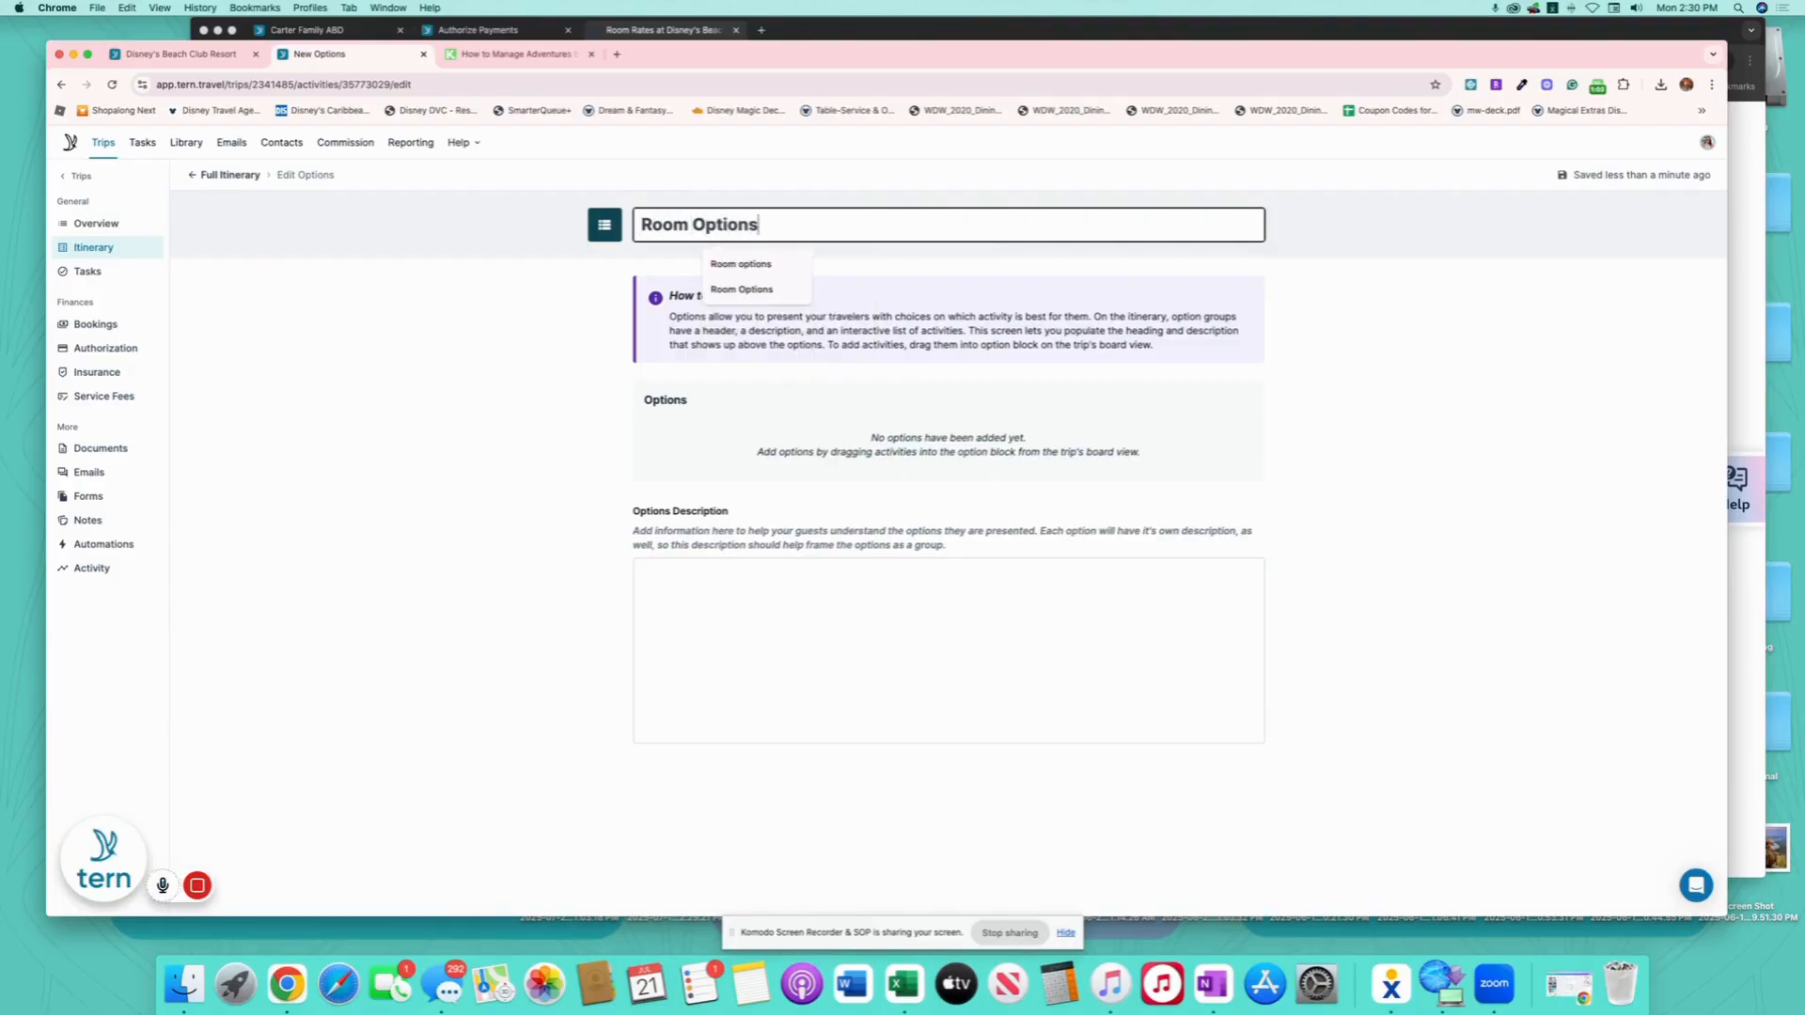
{"action": "left_click", "coordinate": [202, 177]}
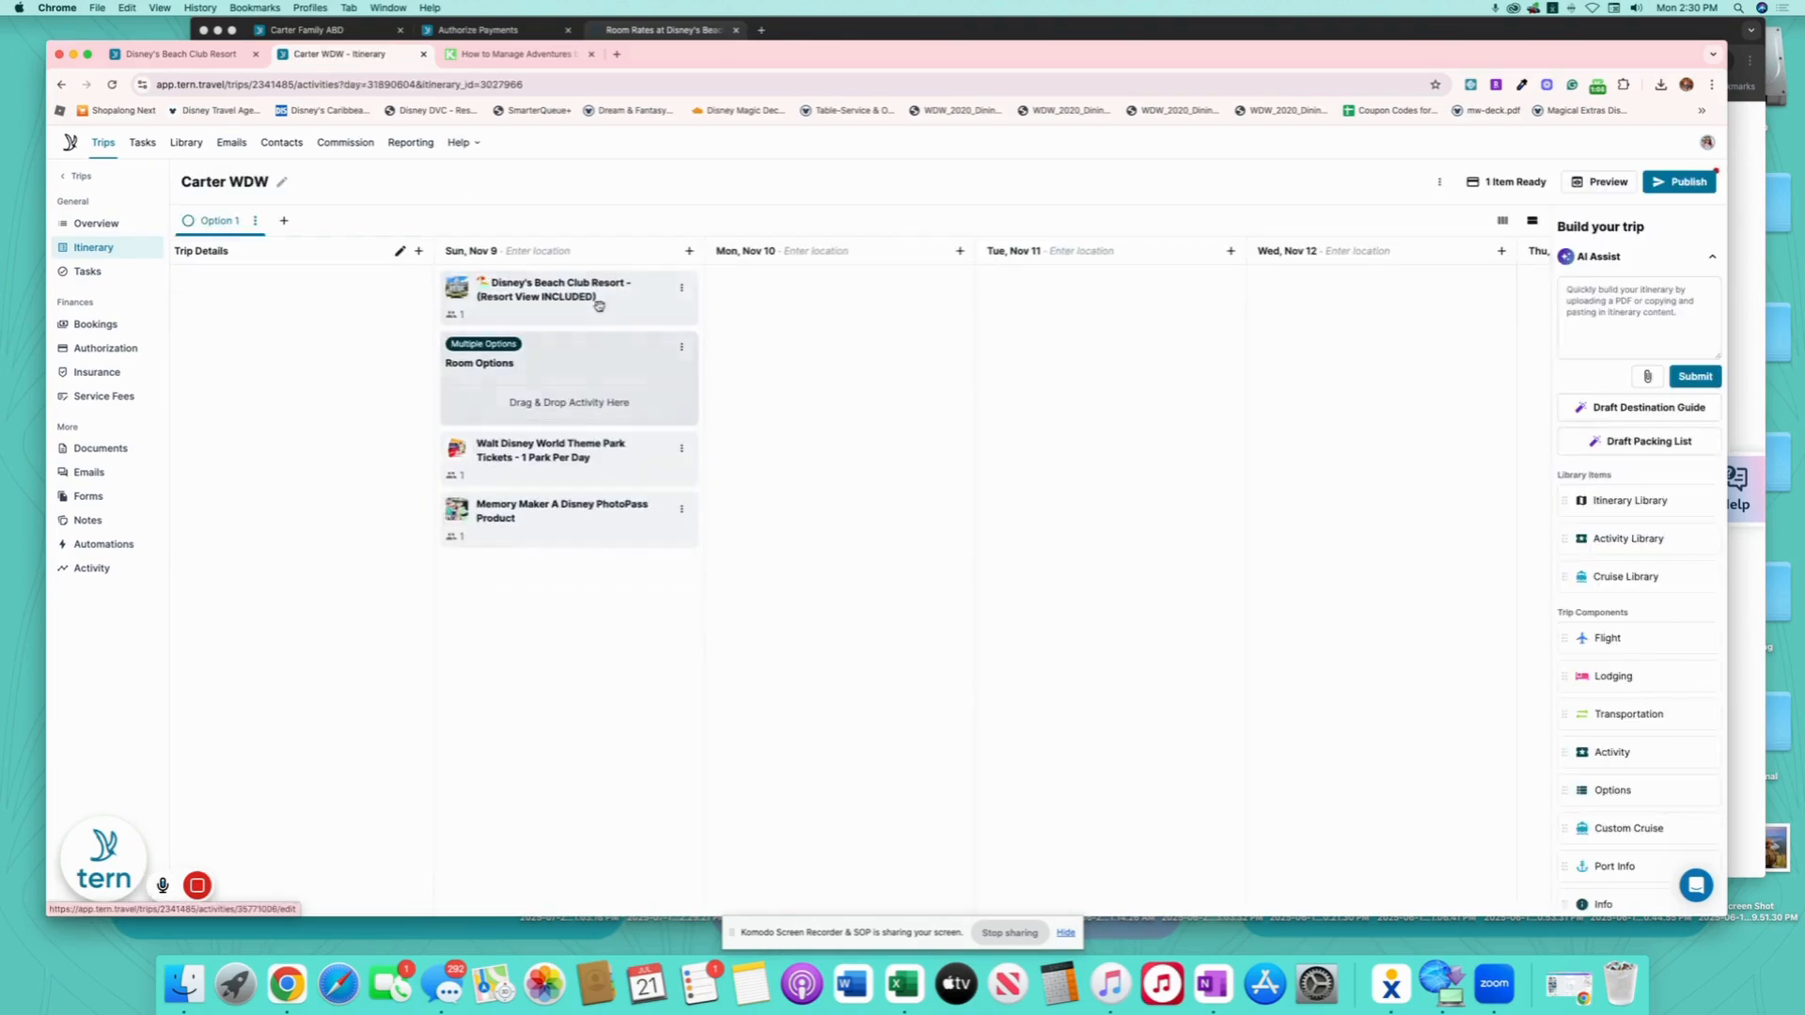
- Move the Resort View stay into Room Options and add the shared Disney's Beach Club Resort template to Sun, Nov 9
{"action": "left_click_drag", "start_coordinate": [596, 298], "coordinate": [628, 330]}
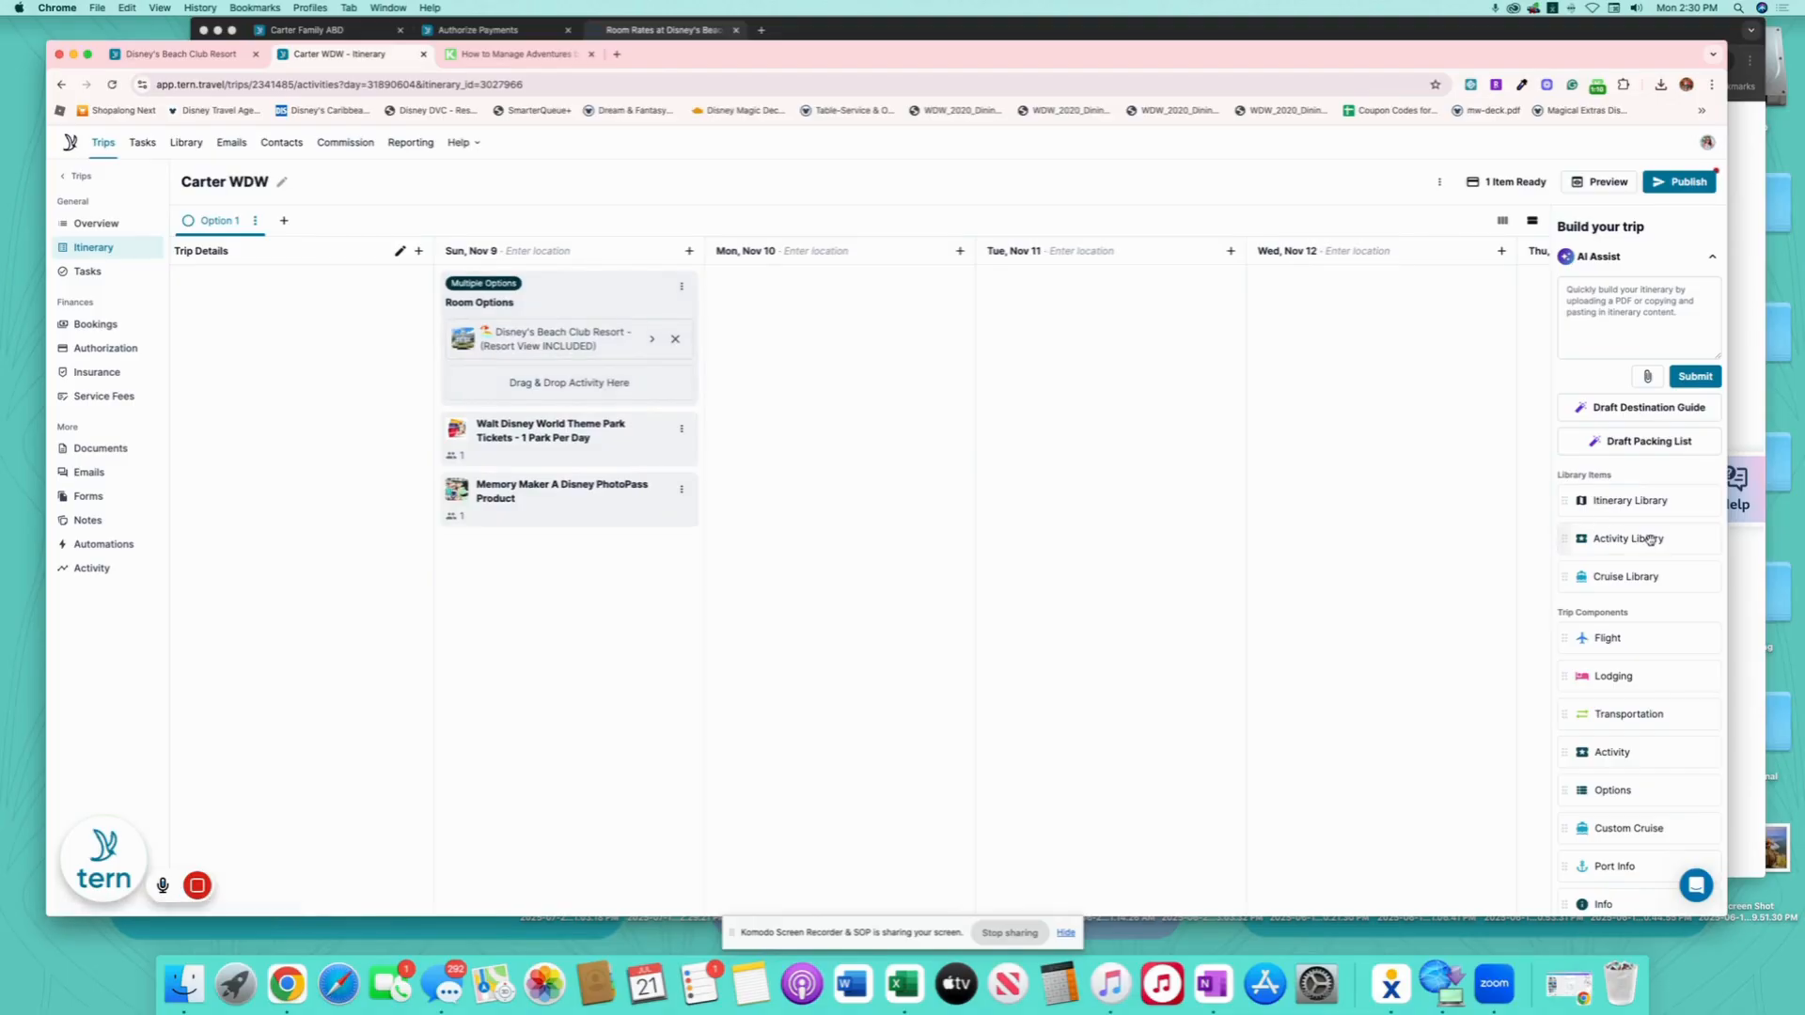
{"action": "left_click_drag", "start_coordinate": [1623, 538], "coordinate": [544, 552]}
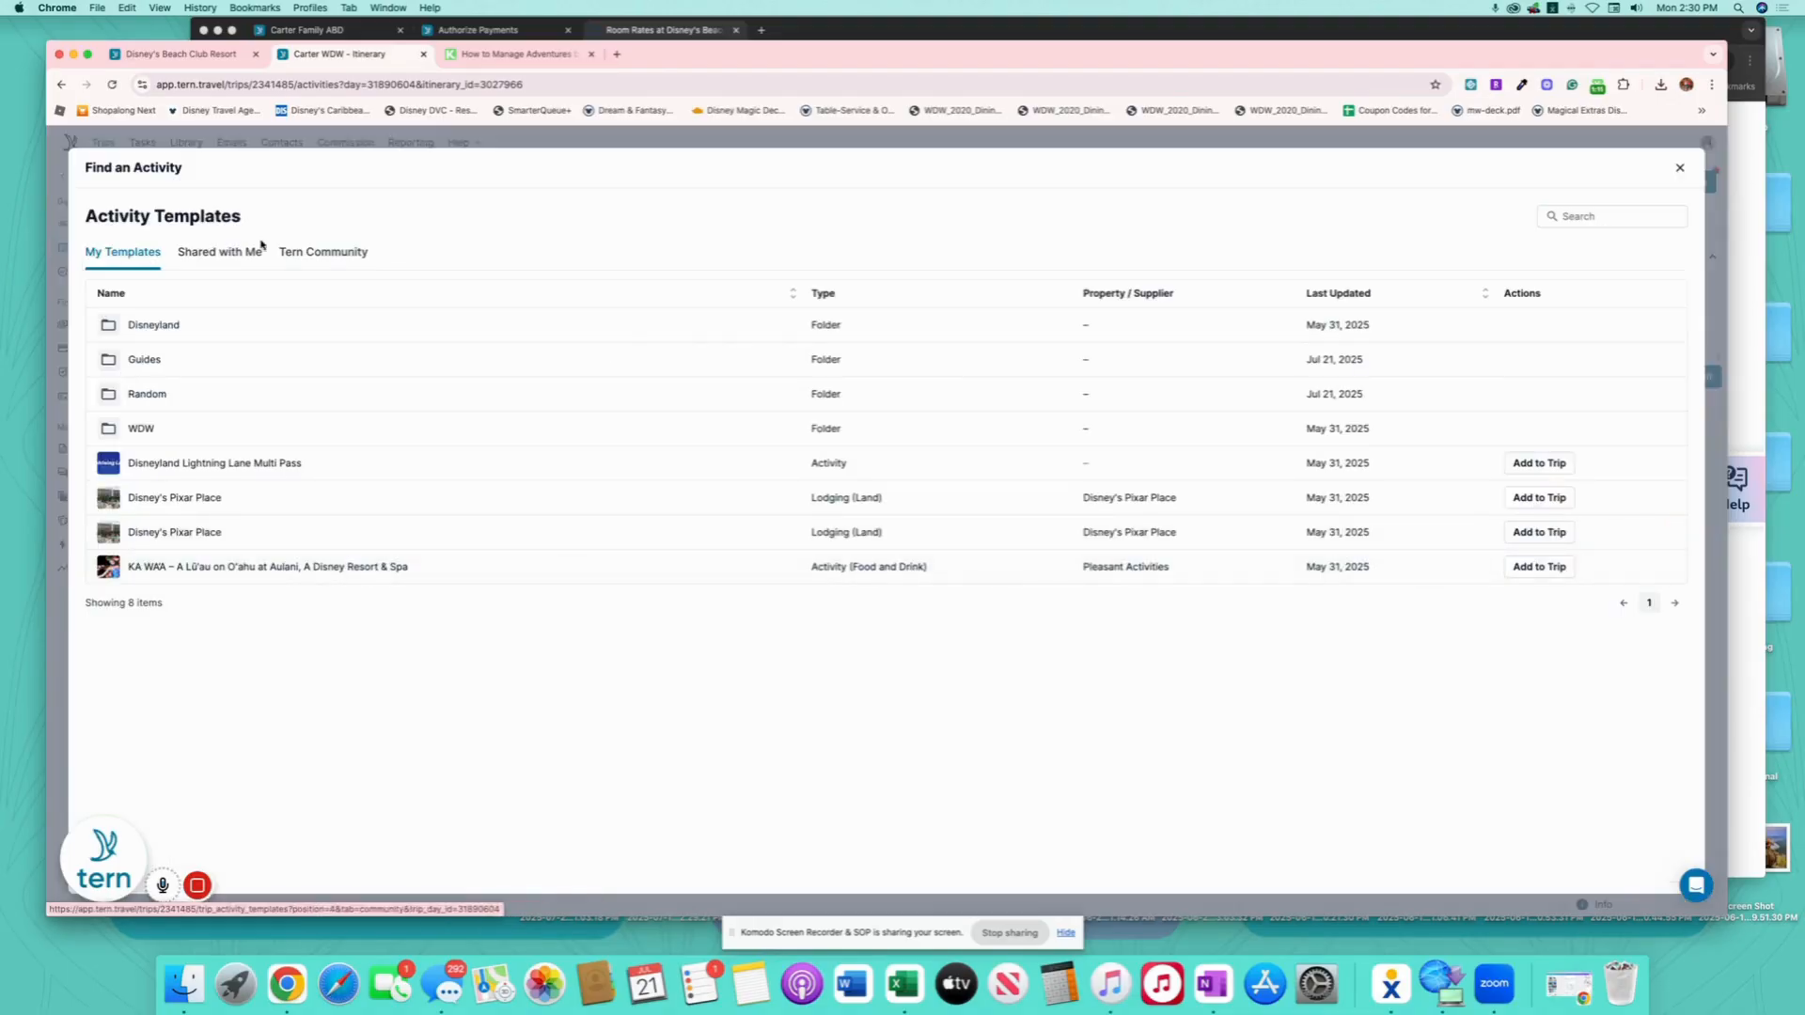
{"action": "left_click", "coordinate": [210, 255]}
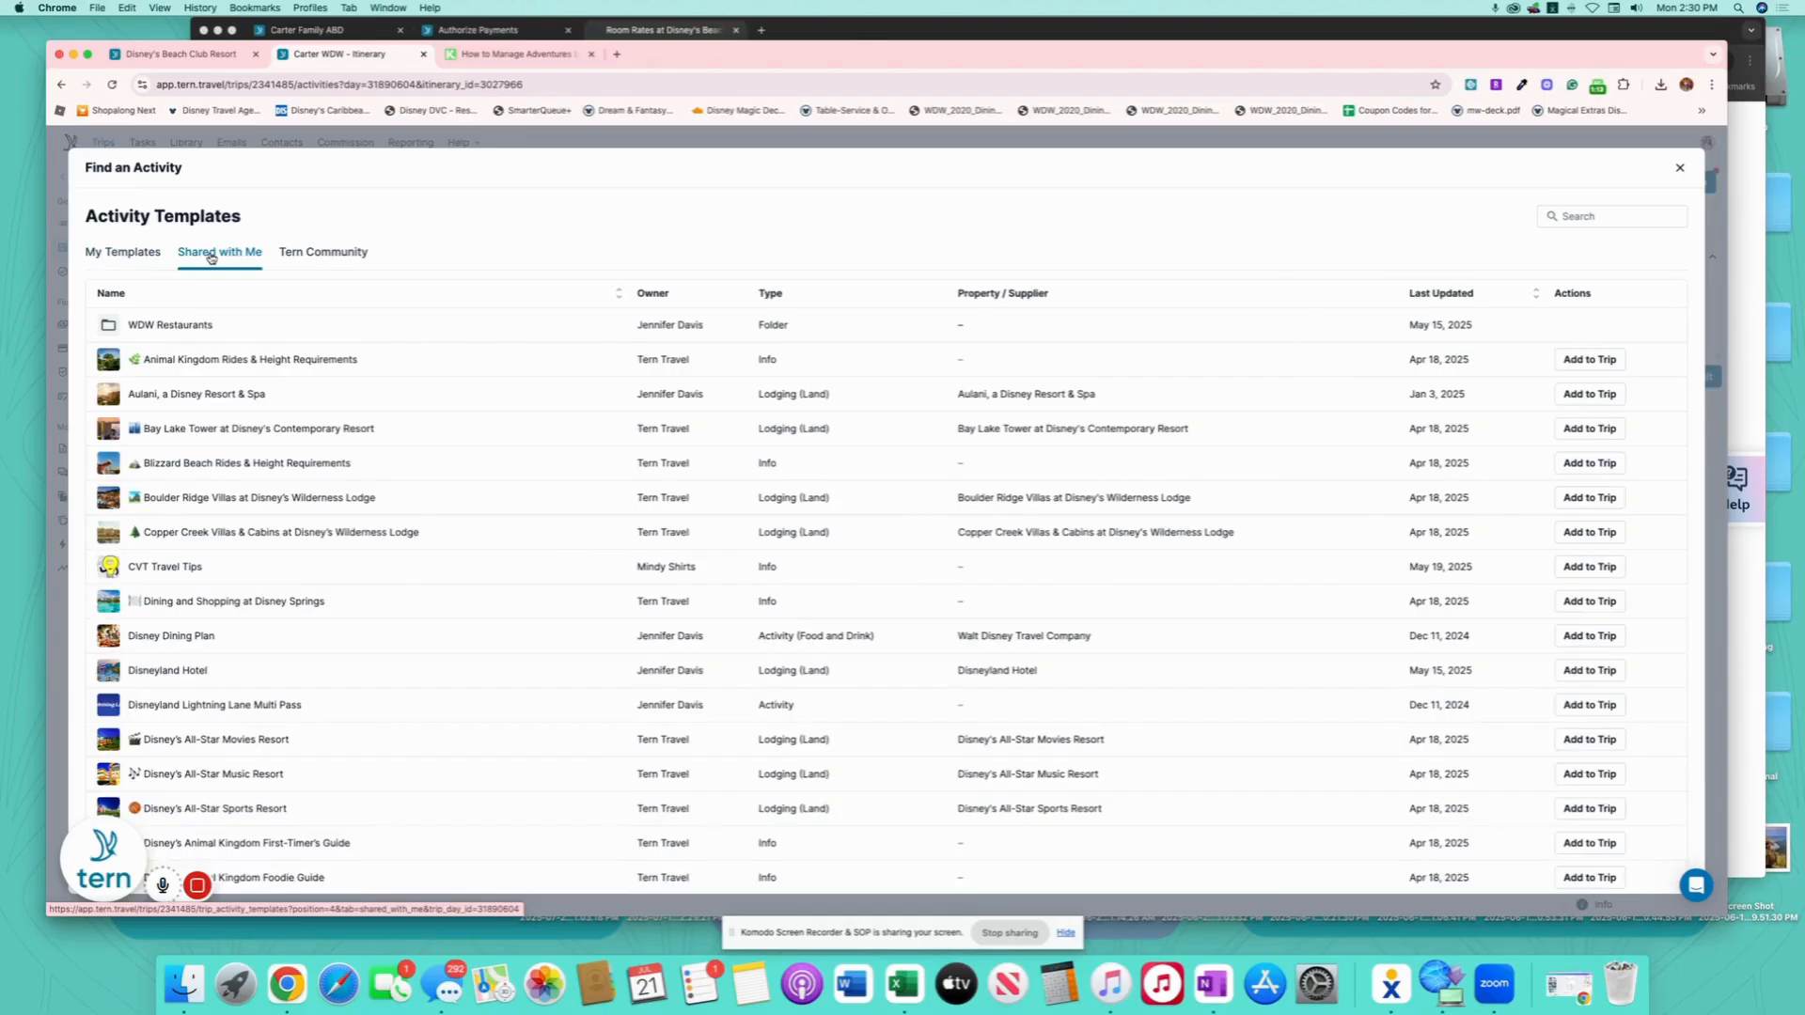
{"action": "scroll", "coordinate": [442, 749], "scroll_direction": "down", "scroll_amount": 10}
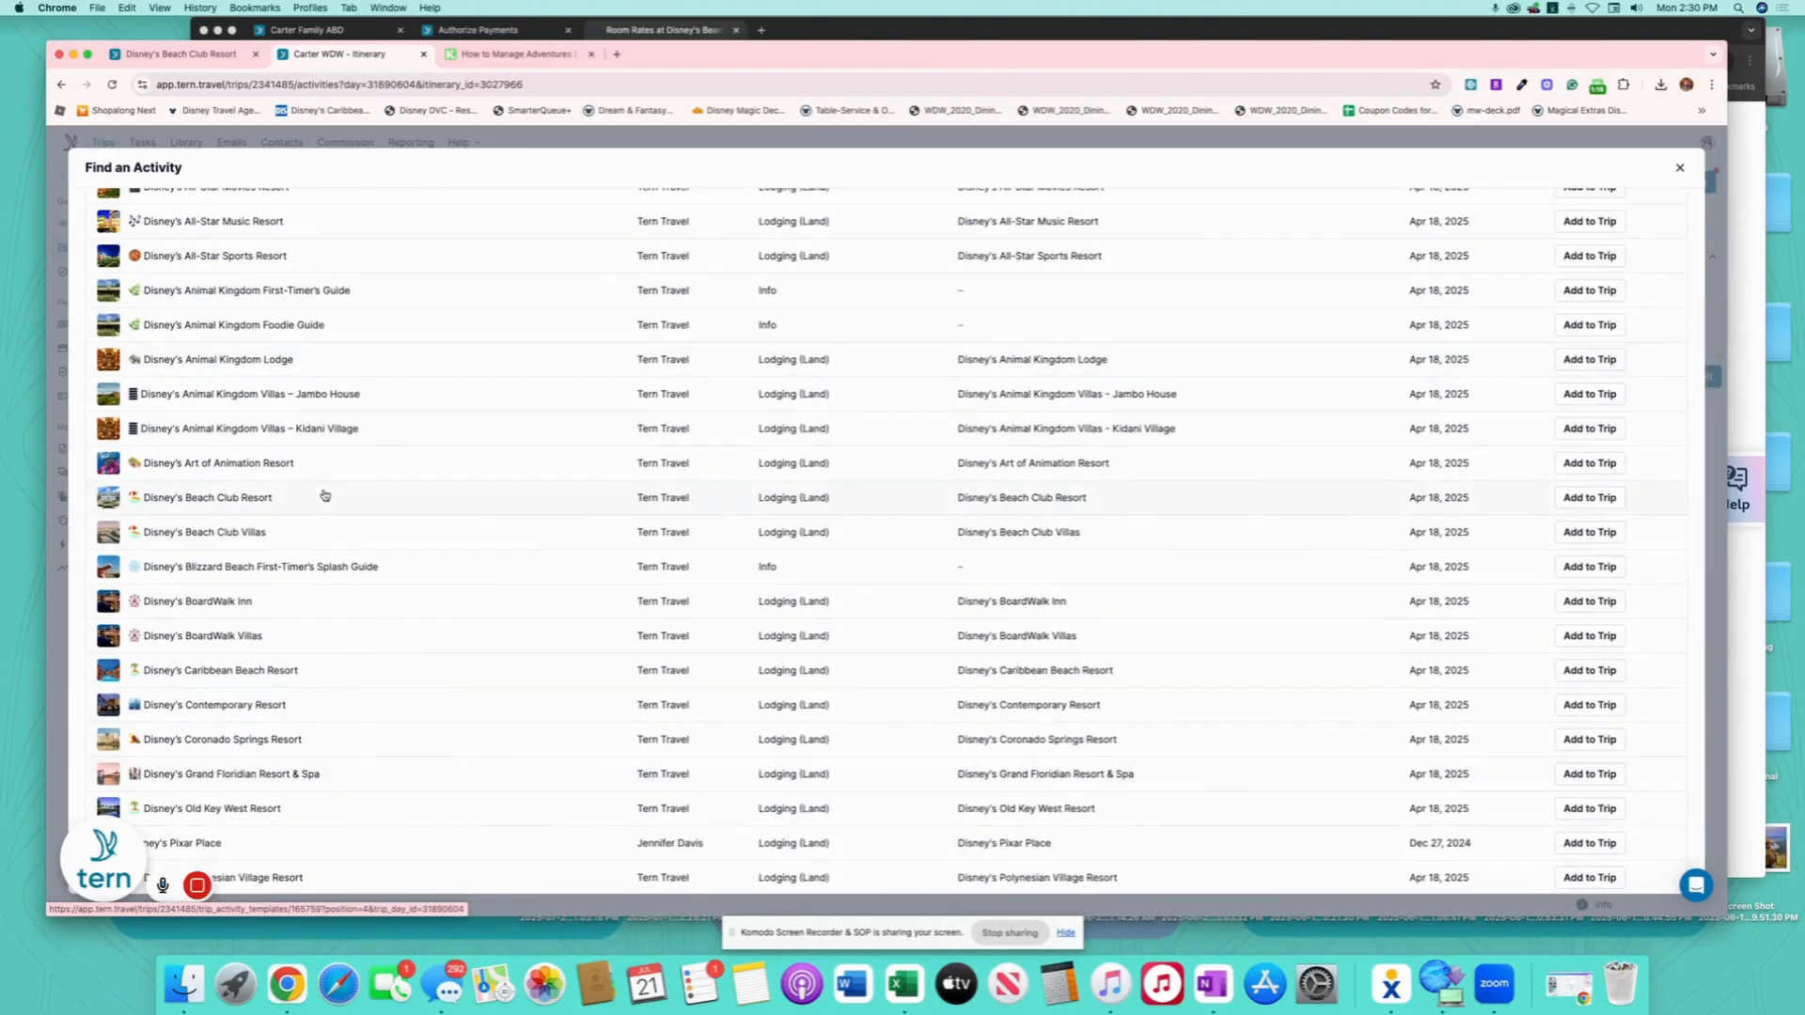
{"action": "left_click", "coordinate": [1589, 497]}
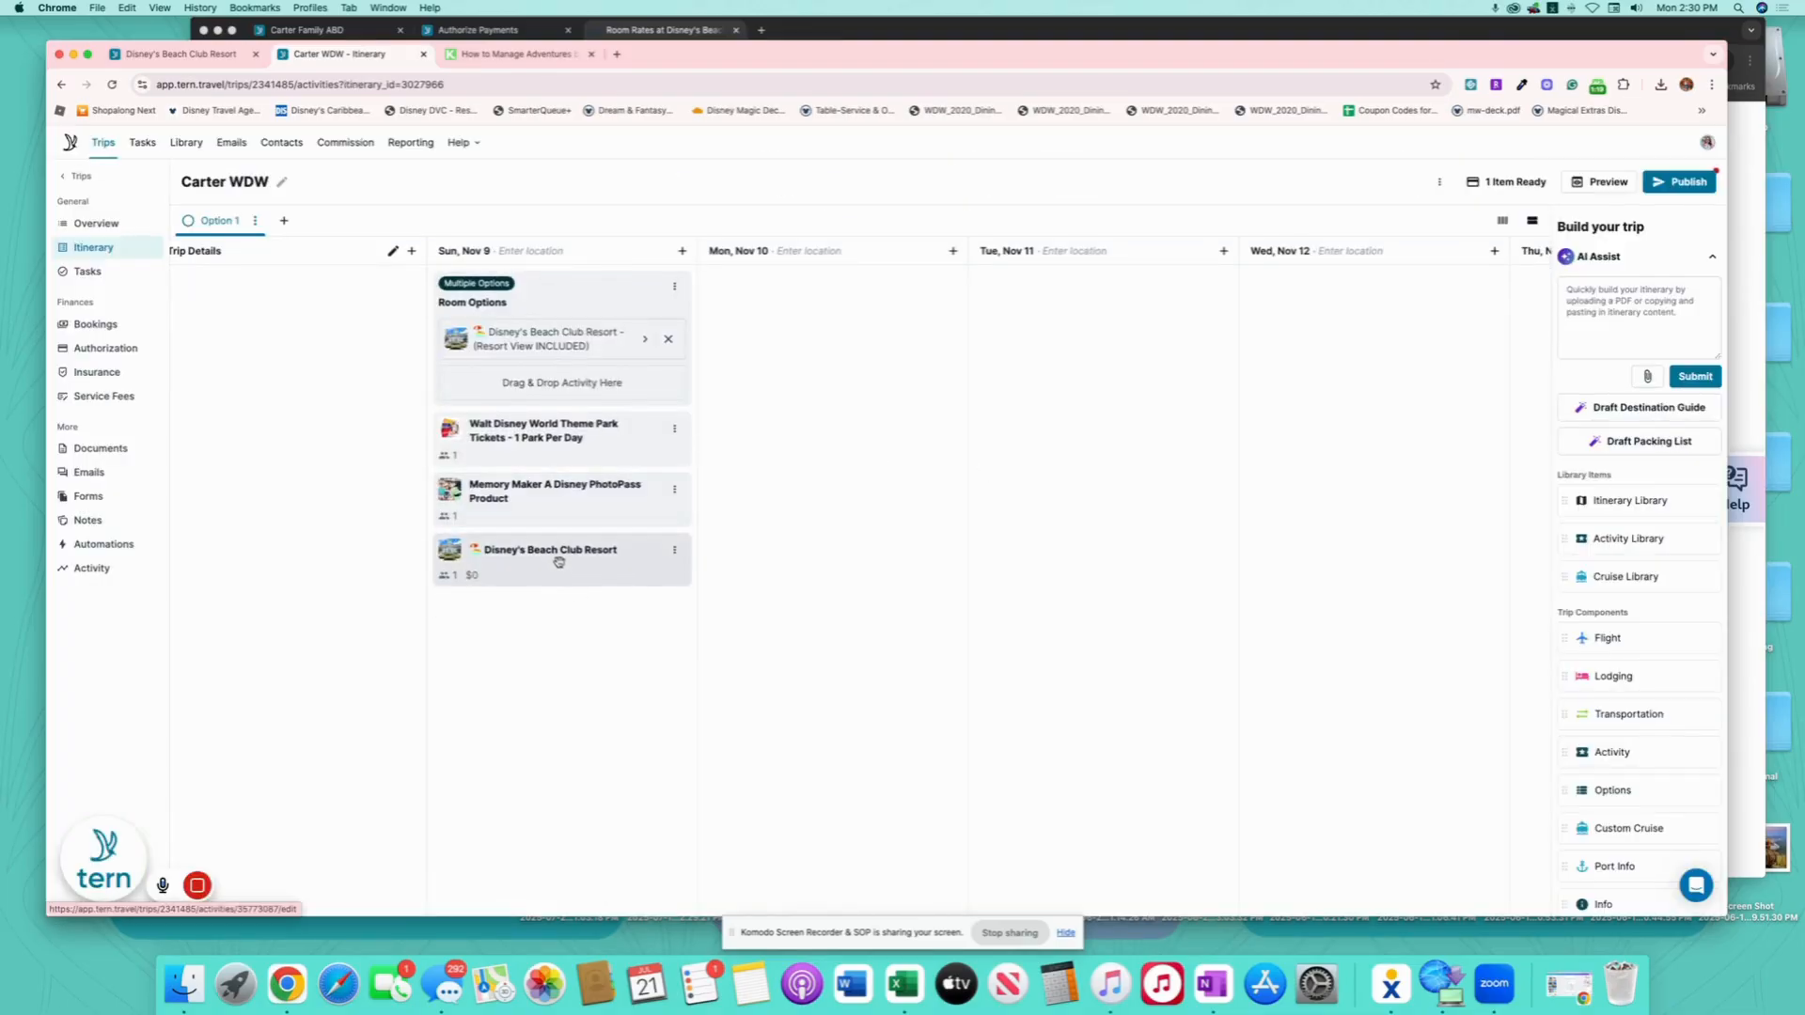
{"action": "left_click", "coordinate": [560, 555]}
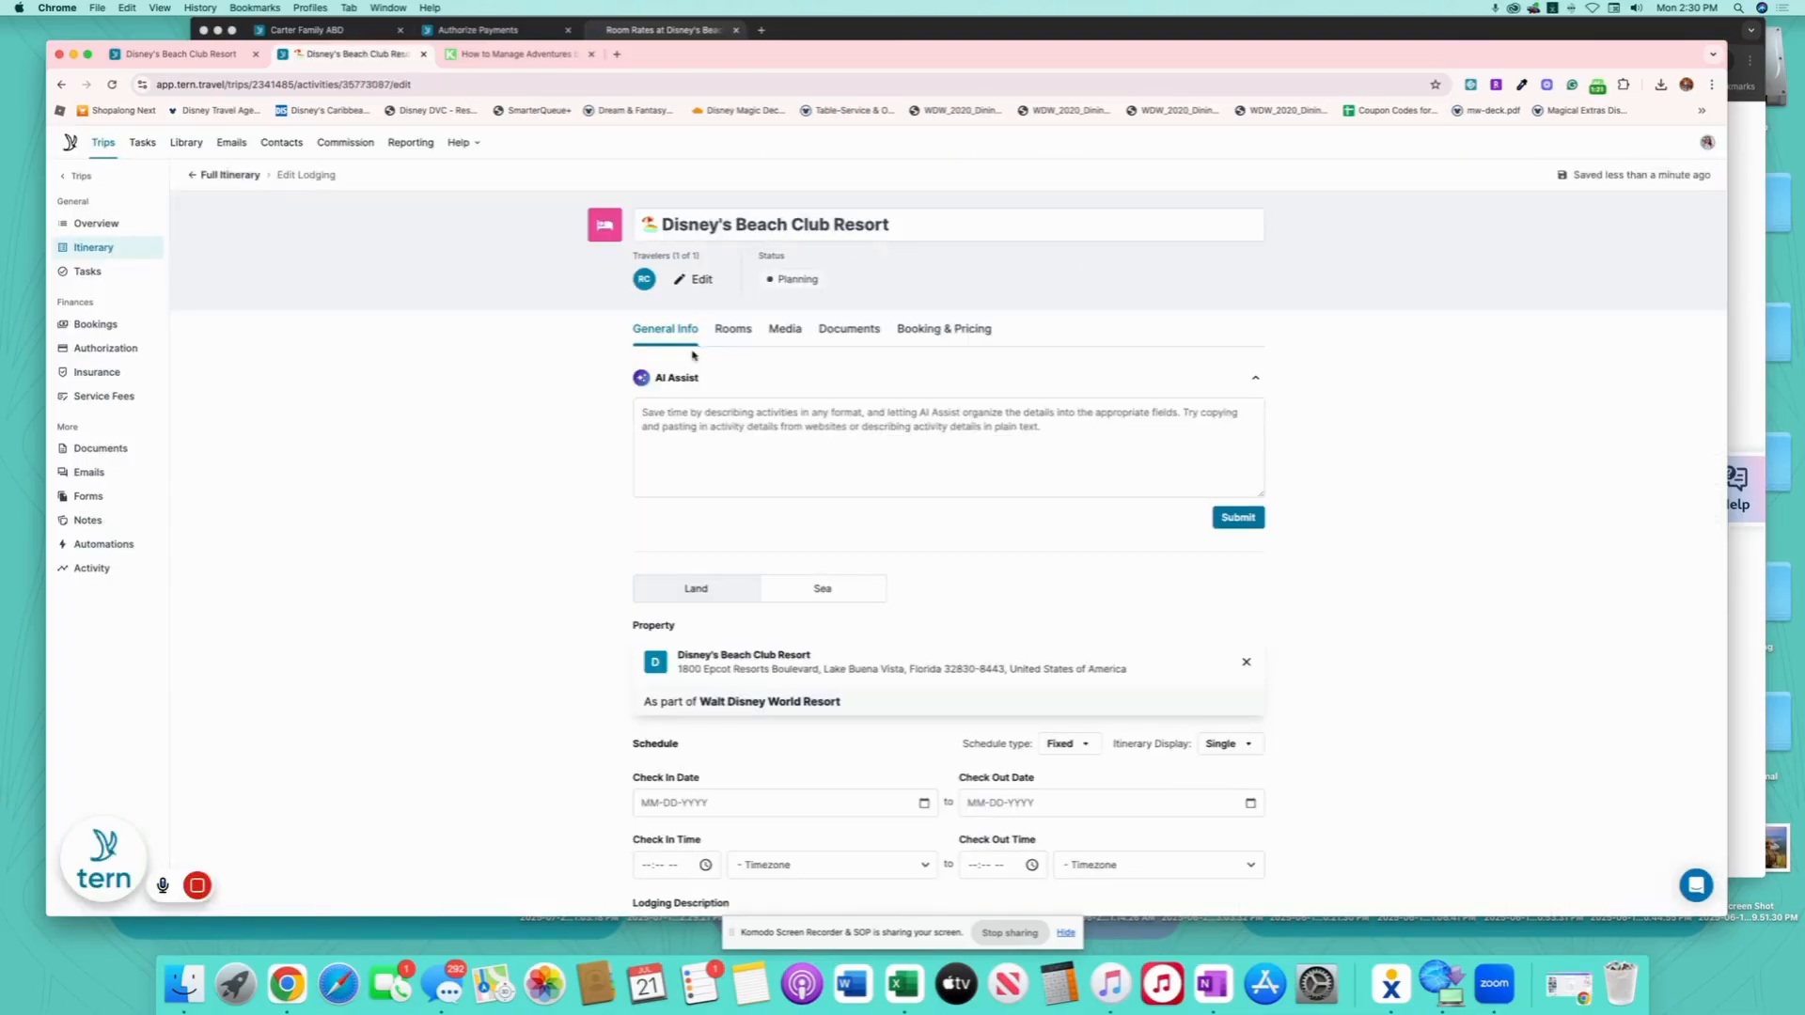
- Name the first room 'Resort View' and paste the Club Level amenities into its description
{"action": "left_click", "coordinate": [735, 329]}
{"action": "left_click", "coordinate": [756, 489]}
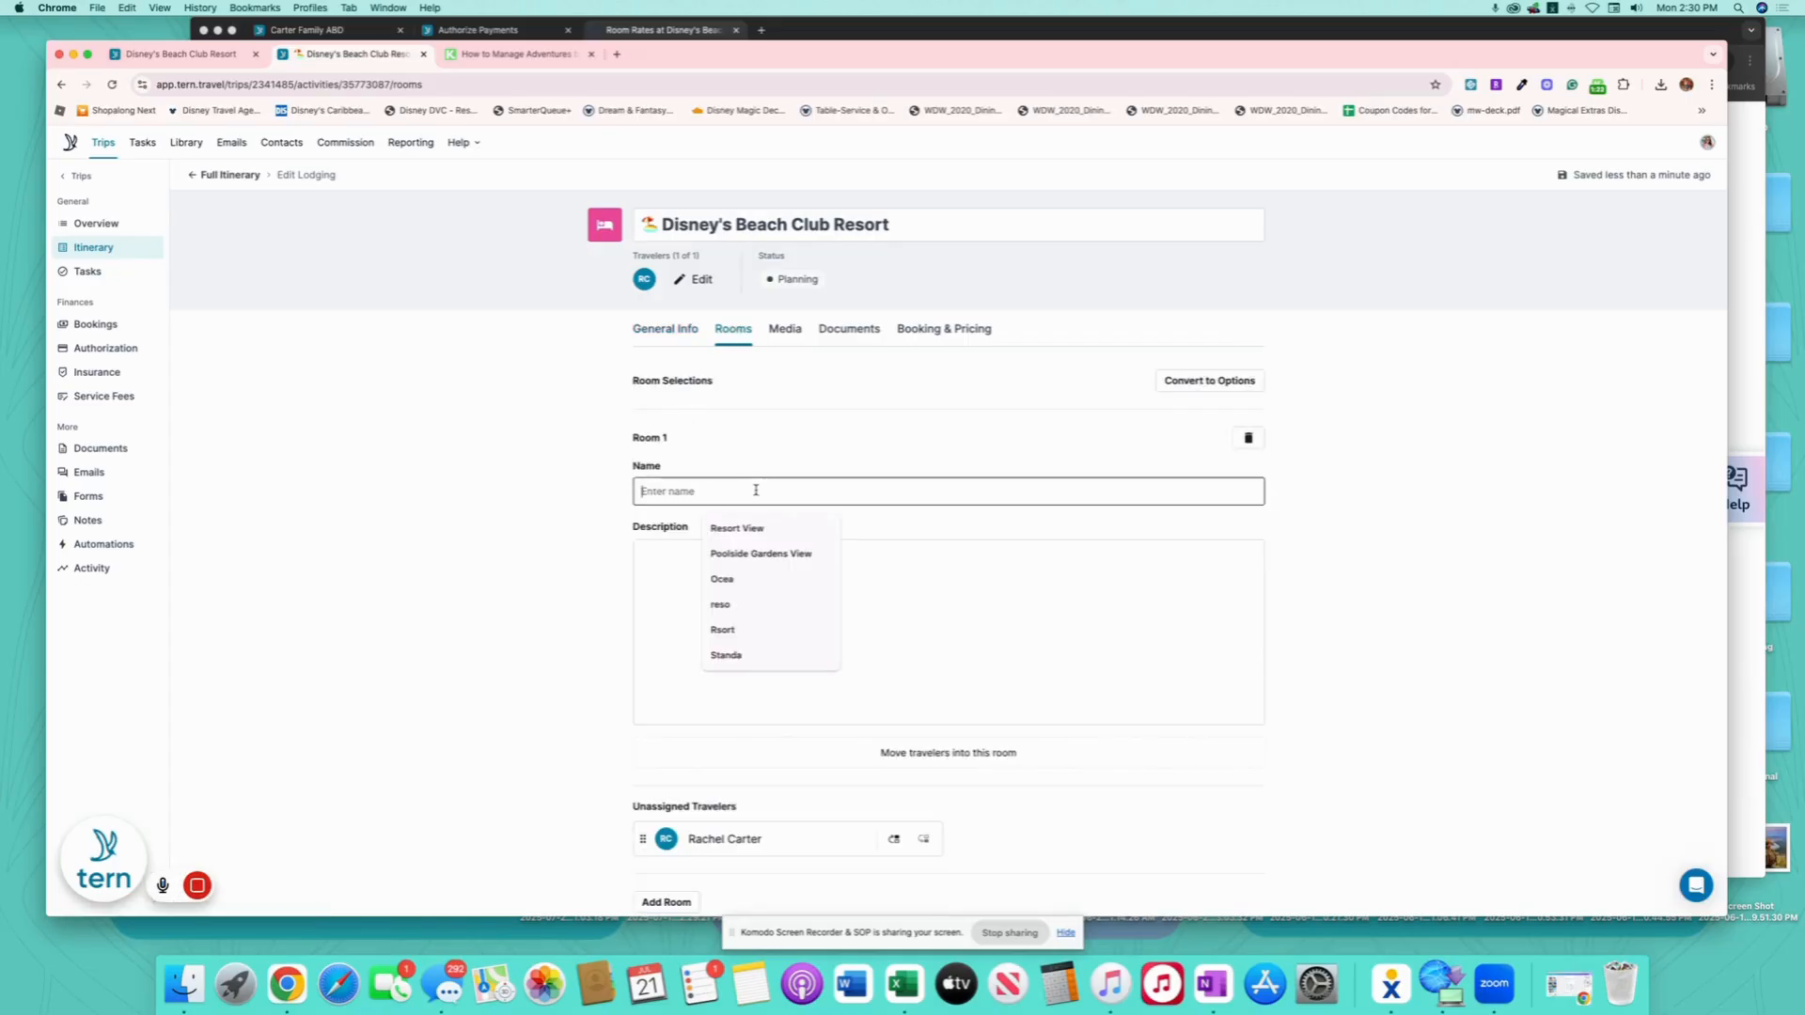
{"action": "type", "text": "res"}
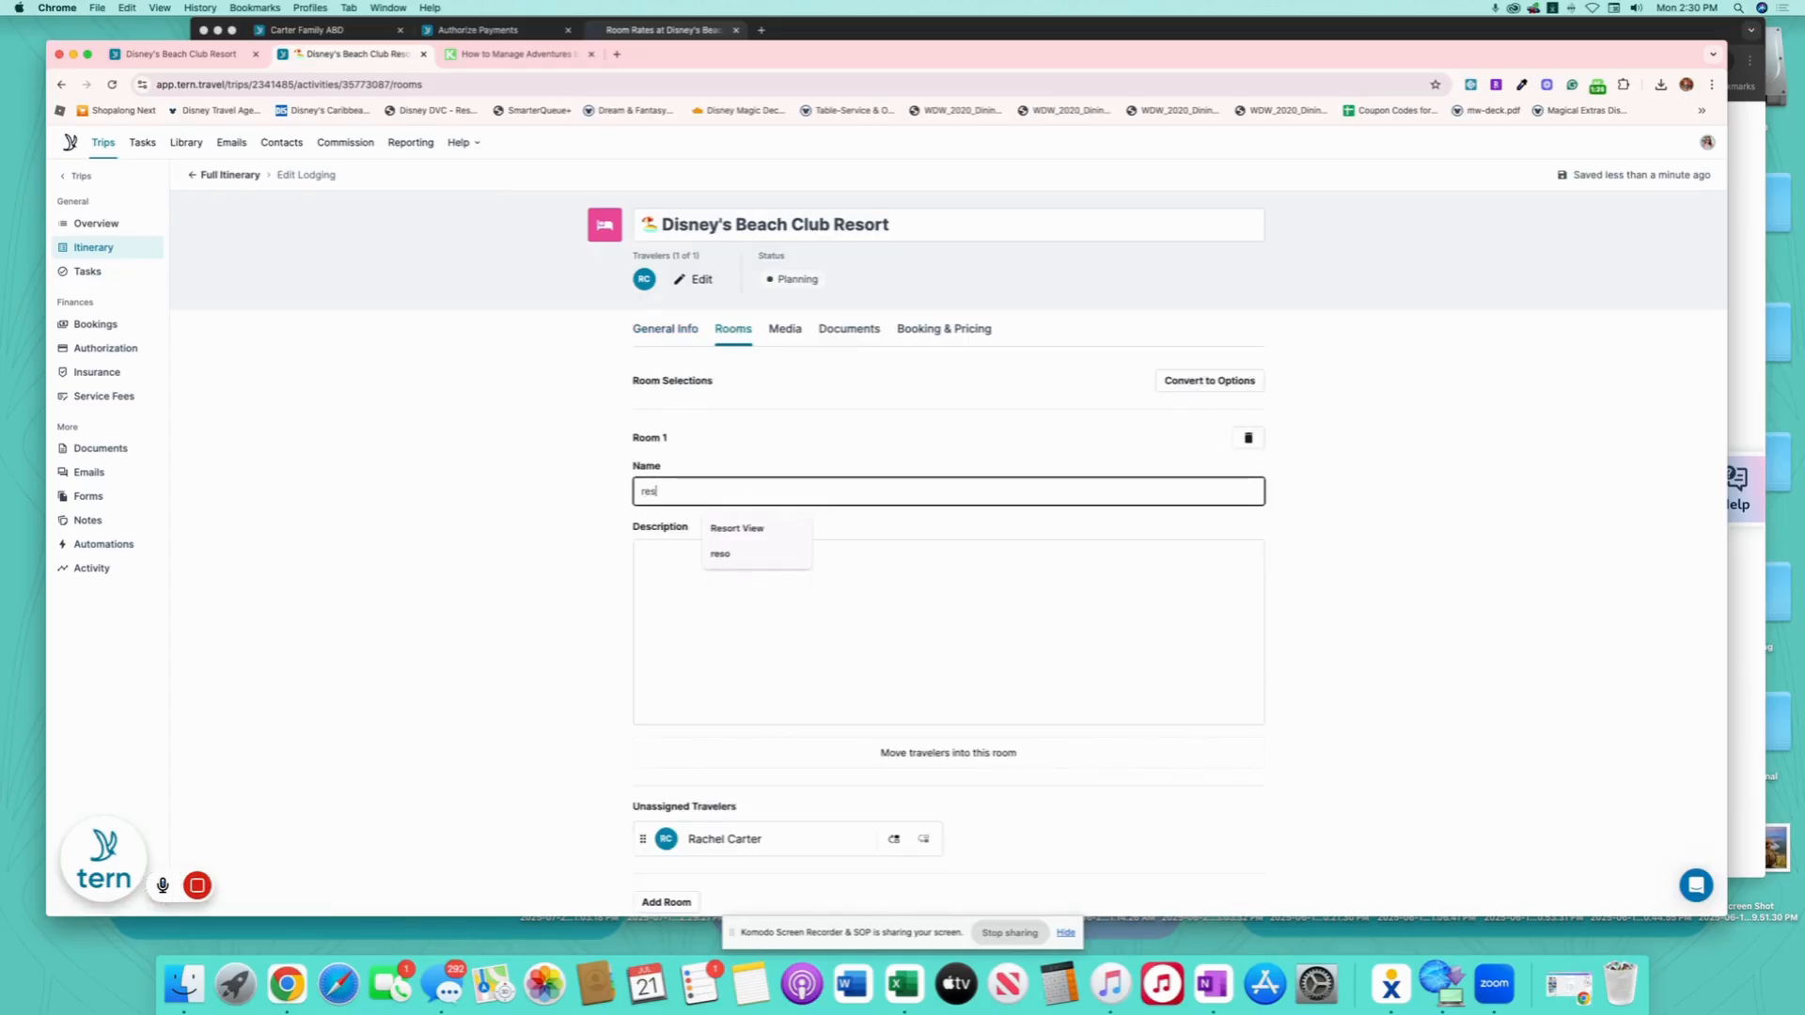
{"action": "key", "text": "BackSpace"}
{"action": "key", "text": "BackSpace"}
{"action": "key", "text": "BackSpace"}
{"action": "type", "text": "Resort View - Club Level"}
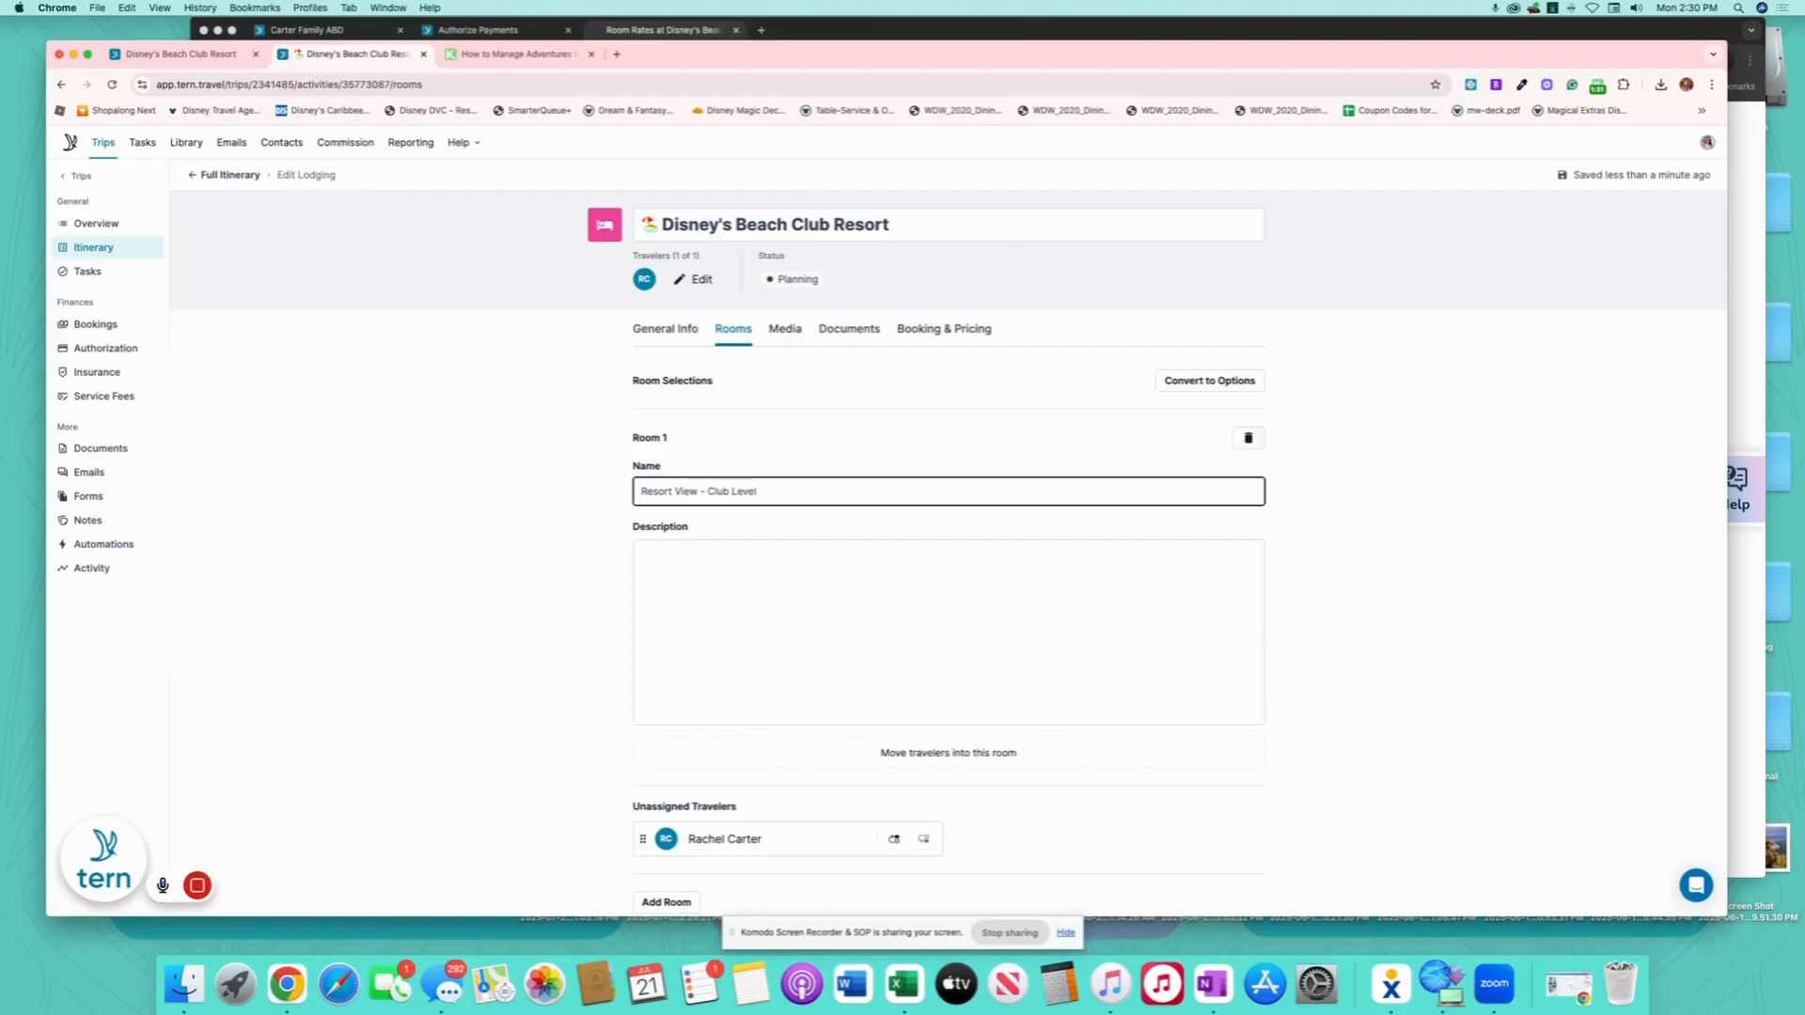
{"action": "left_click", "coordinate": [752, 552]}
{"action": "type", "text": "Includes All Room Amenities, Plus Access to Concierge service at the Stone Harbor Club Complimentary health club access Personalized Front Desk and Guest Services Secured key access to the club-level lounge, serving refreshments 7:00 a.m. to 10:00 p.m. daily Resort View - Club Levelat Disney's Beach Club Resort View Photos Views of Disney's Beach Club Resort Gardens, Rooftop or Parking Area 1 King Bed or 2 Queen Beds Sleeps up to 4 Adults Includes a beverage cooler, coffee and tea station, patio or balcony and Personalized Guest Services. Plus, enjoy access to the Stone Harbor Club."}
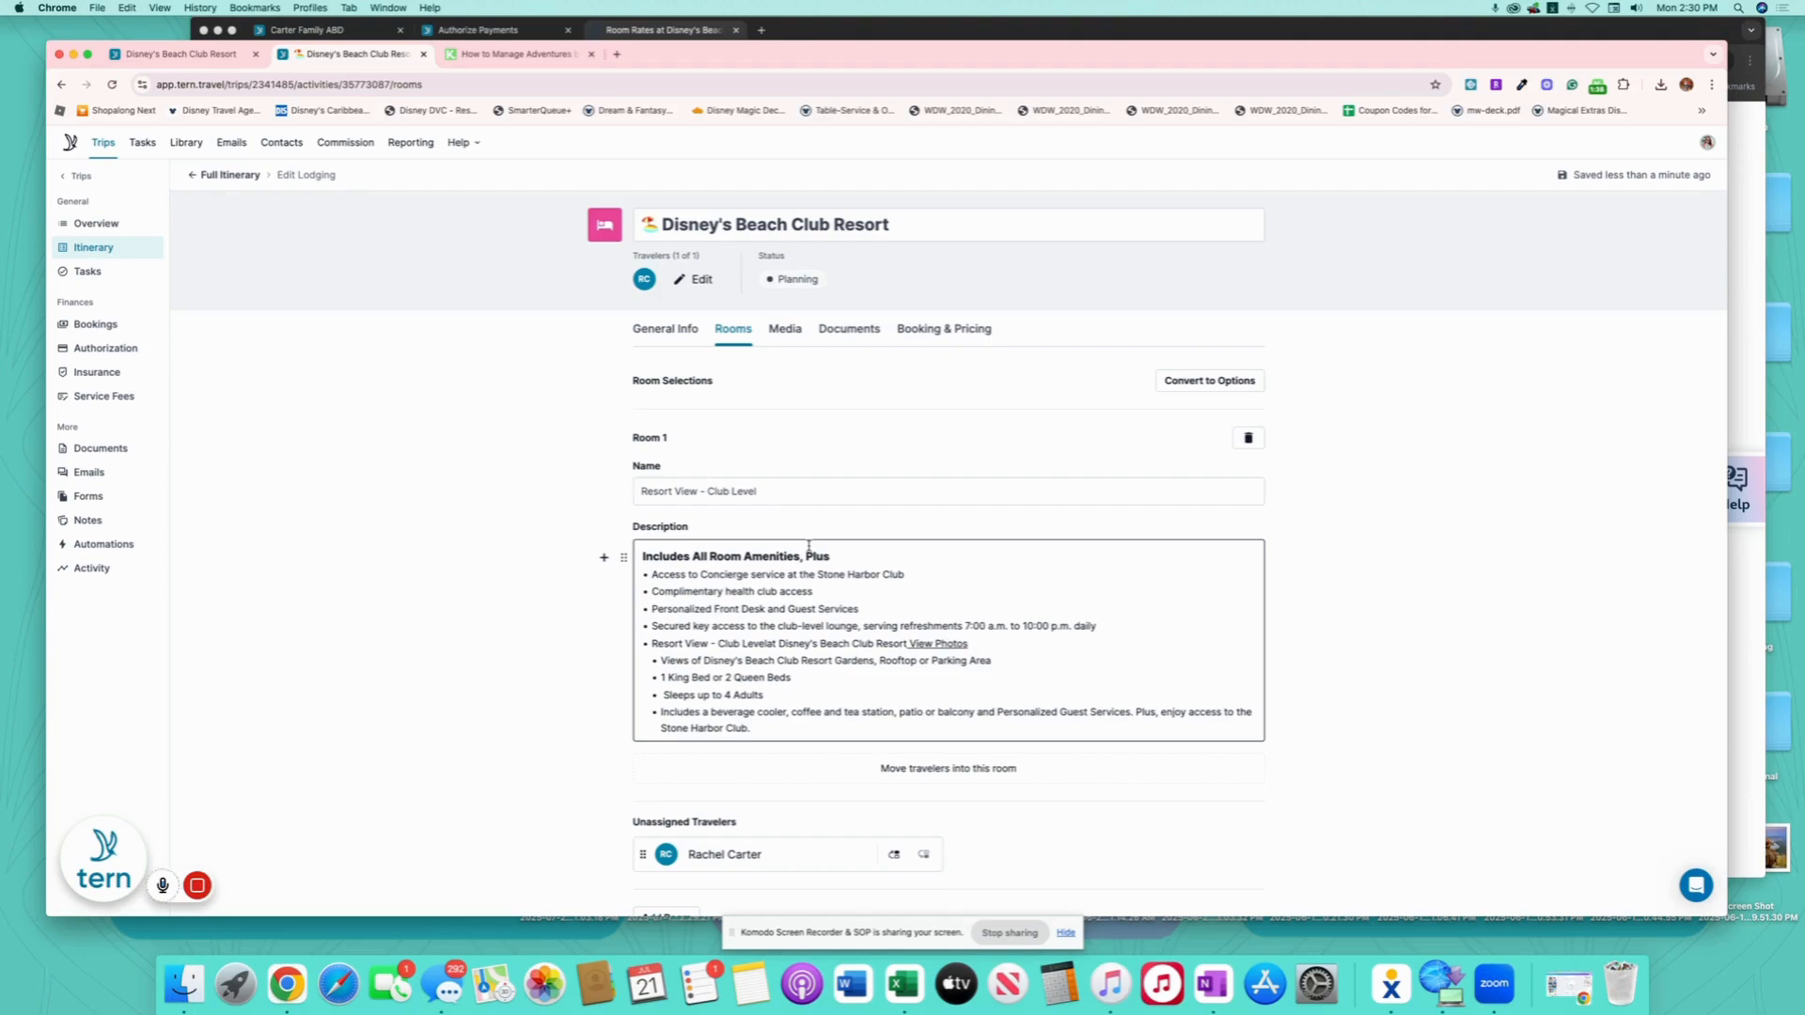
- Add '(Resort Veiew - Club Level ADD ON $2190.36)' to the lodging title
{"action": "left_click", "coordinate": [1020, 221]}
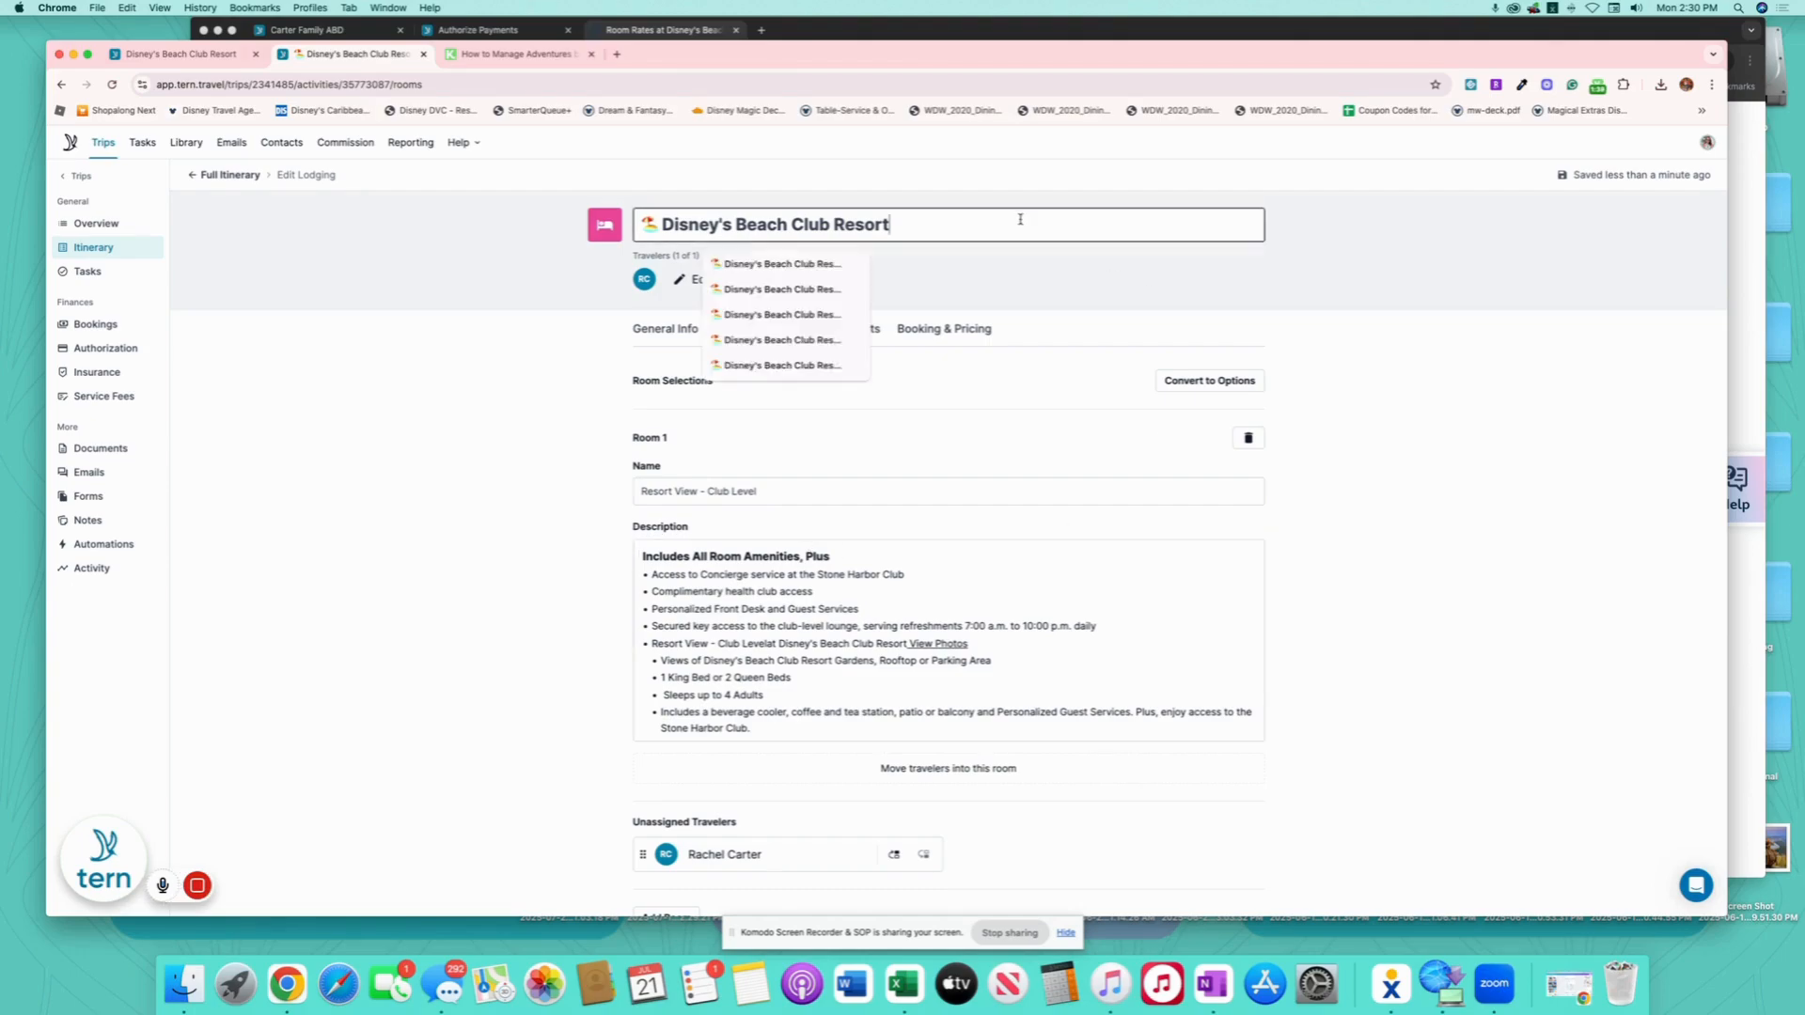
{"action": "type", "text": "(Res"}
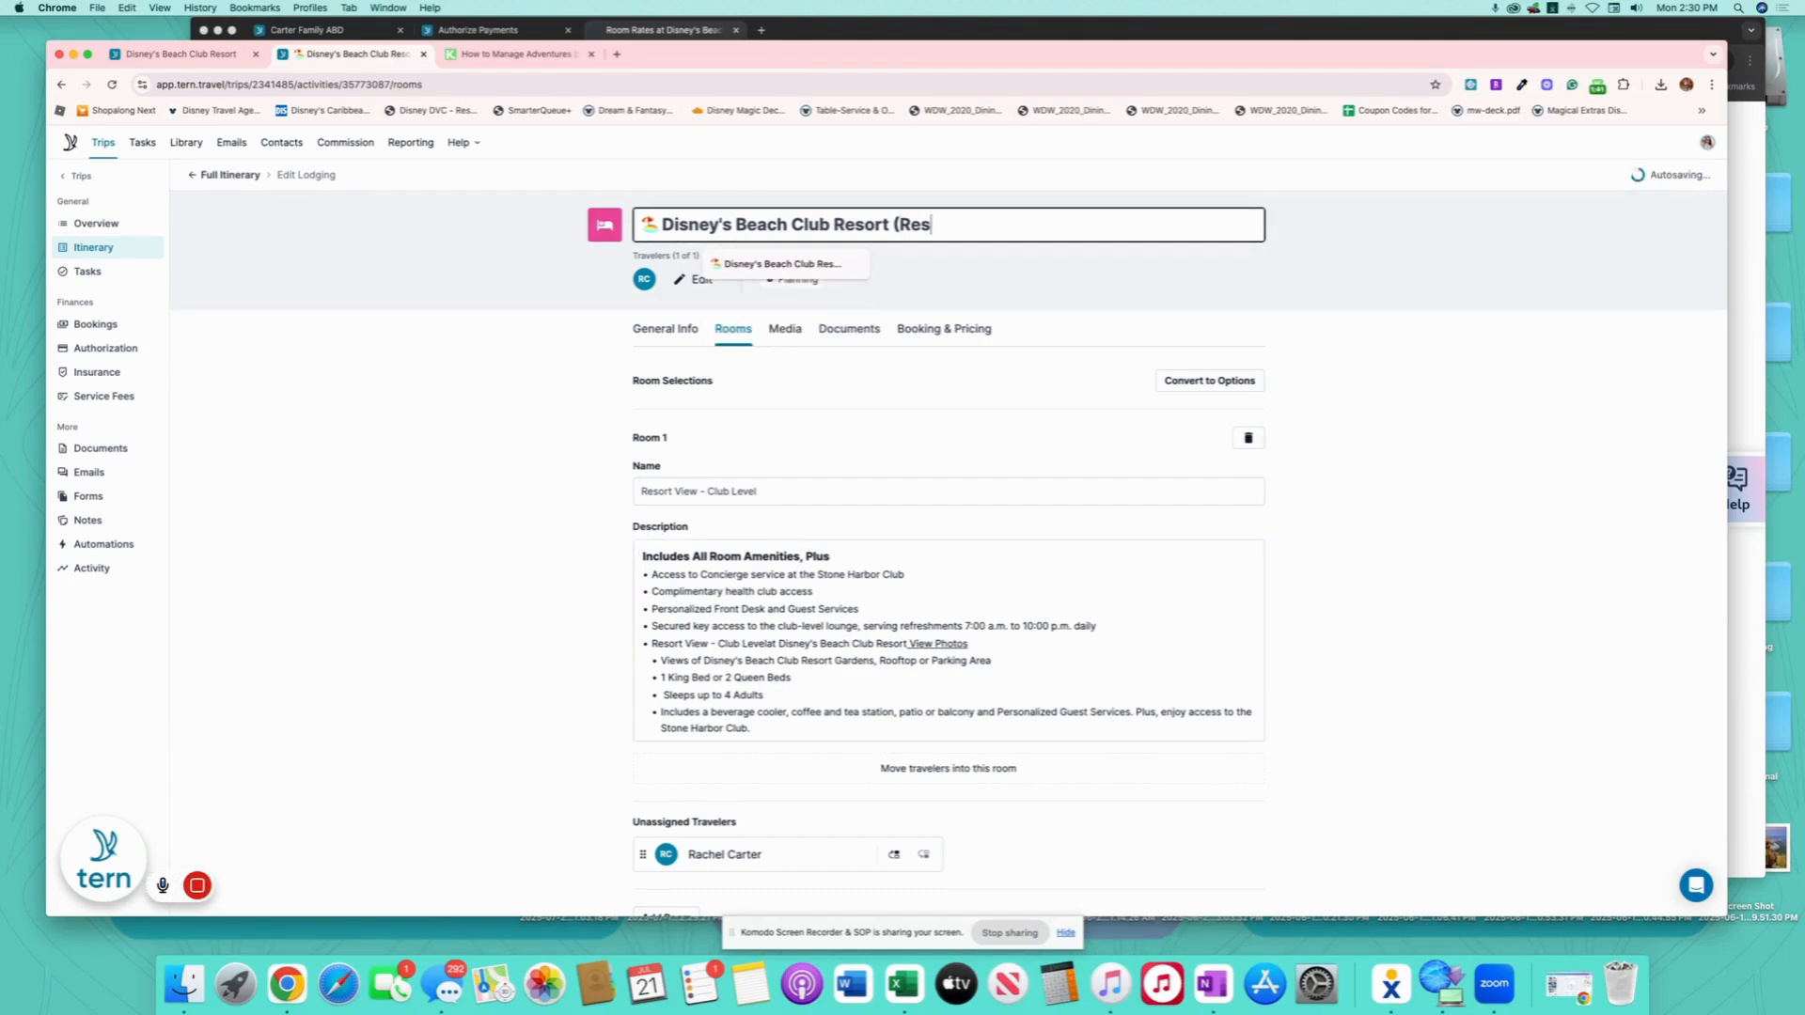
{"action": "type", "text": "ort Veiew -"}
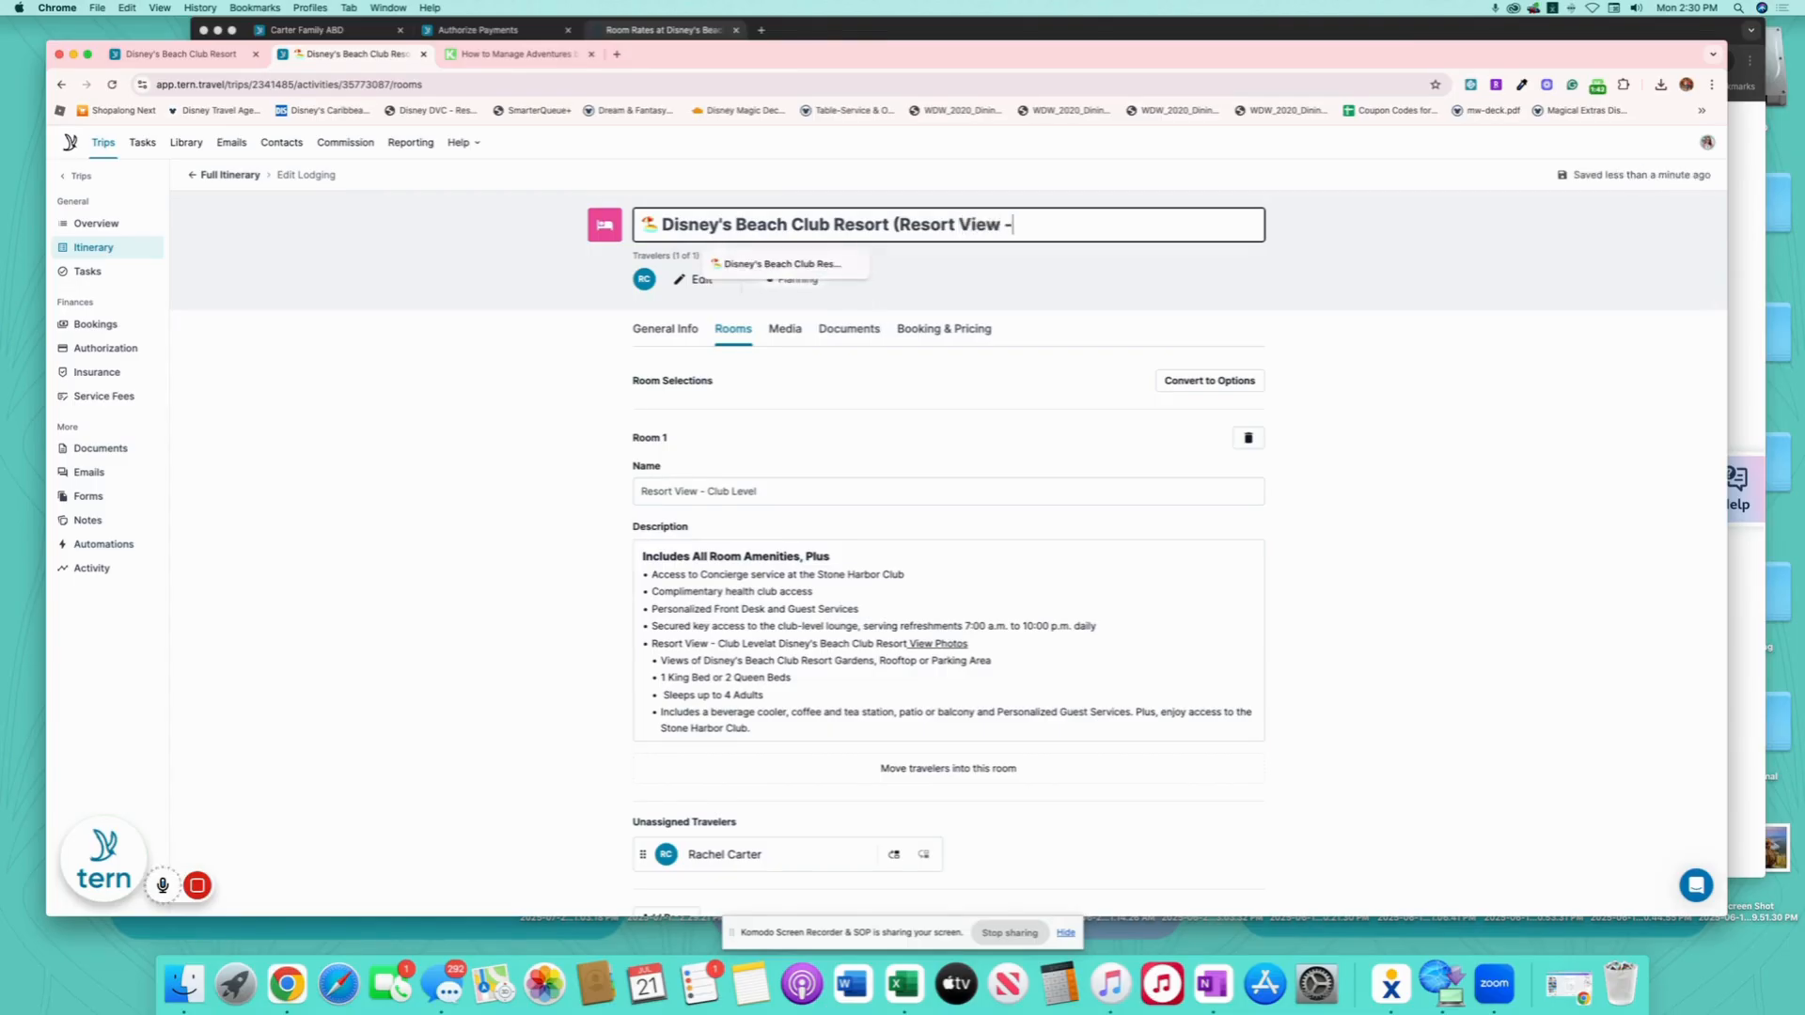
{"action": "type", "text": " Club Level ADD ON "}
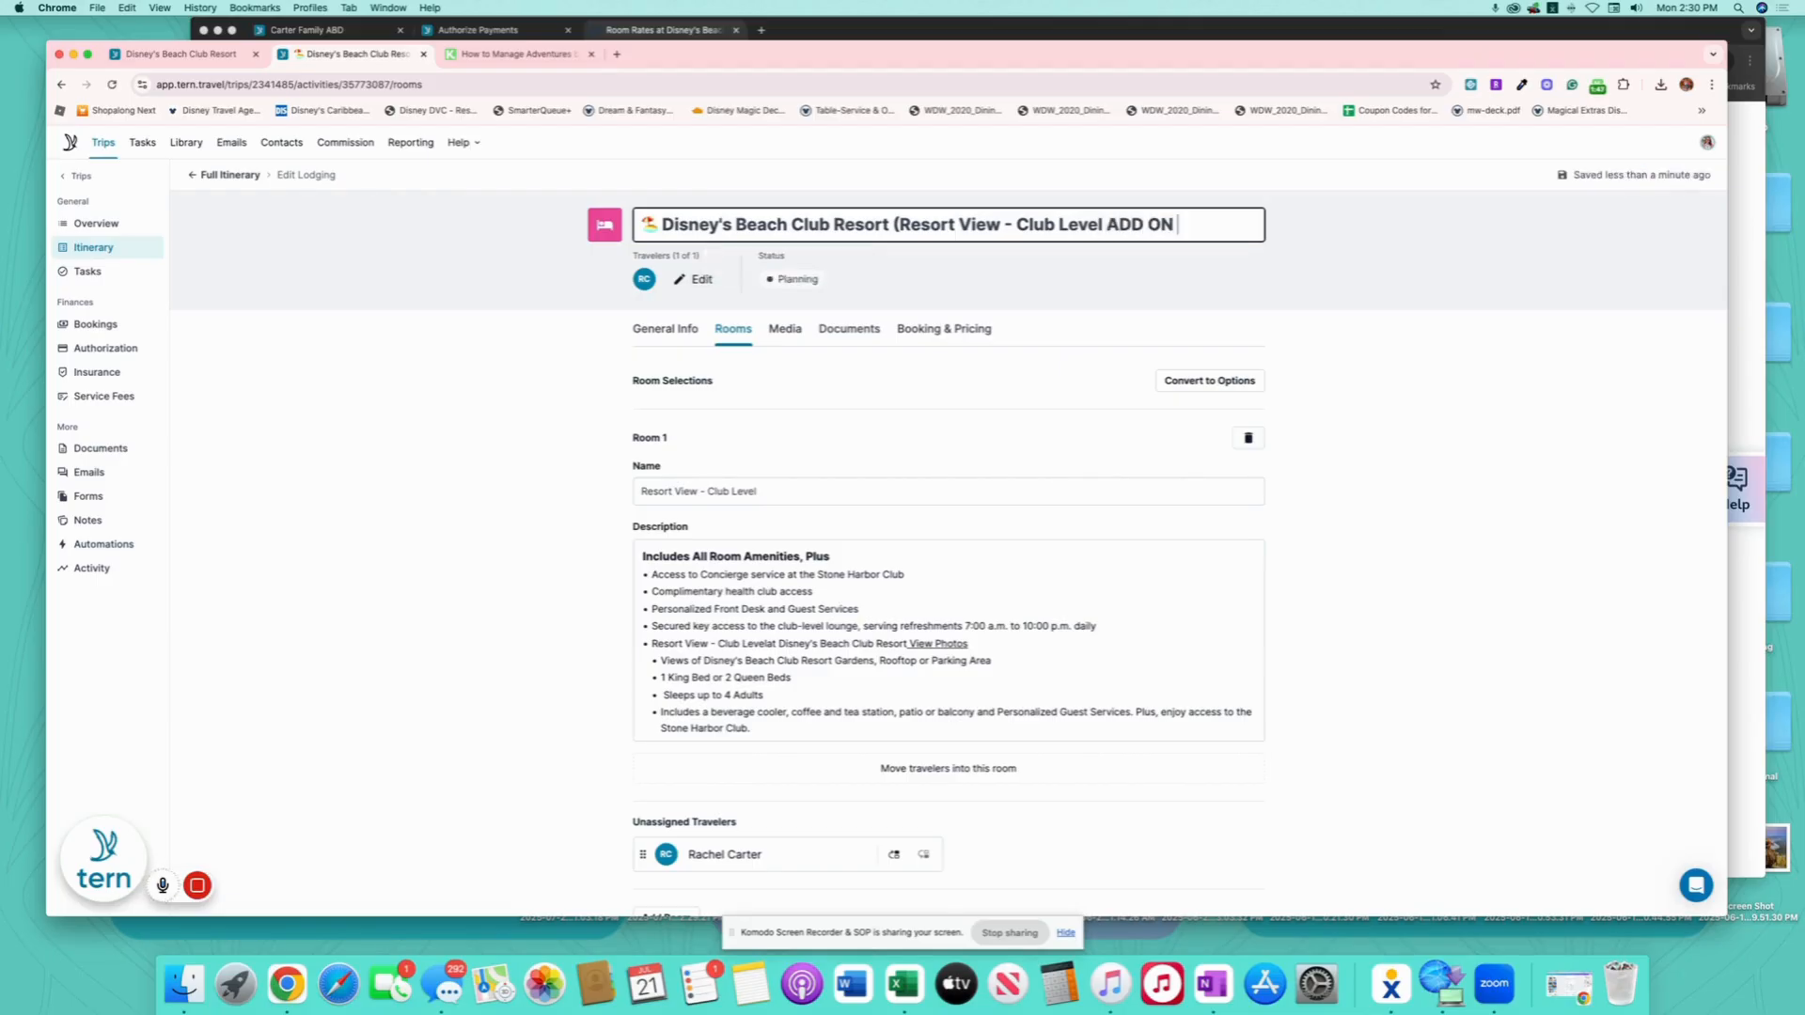
{"action": "type", "text": "$2190.36)"}
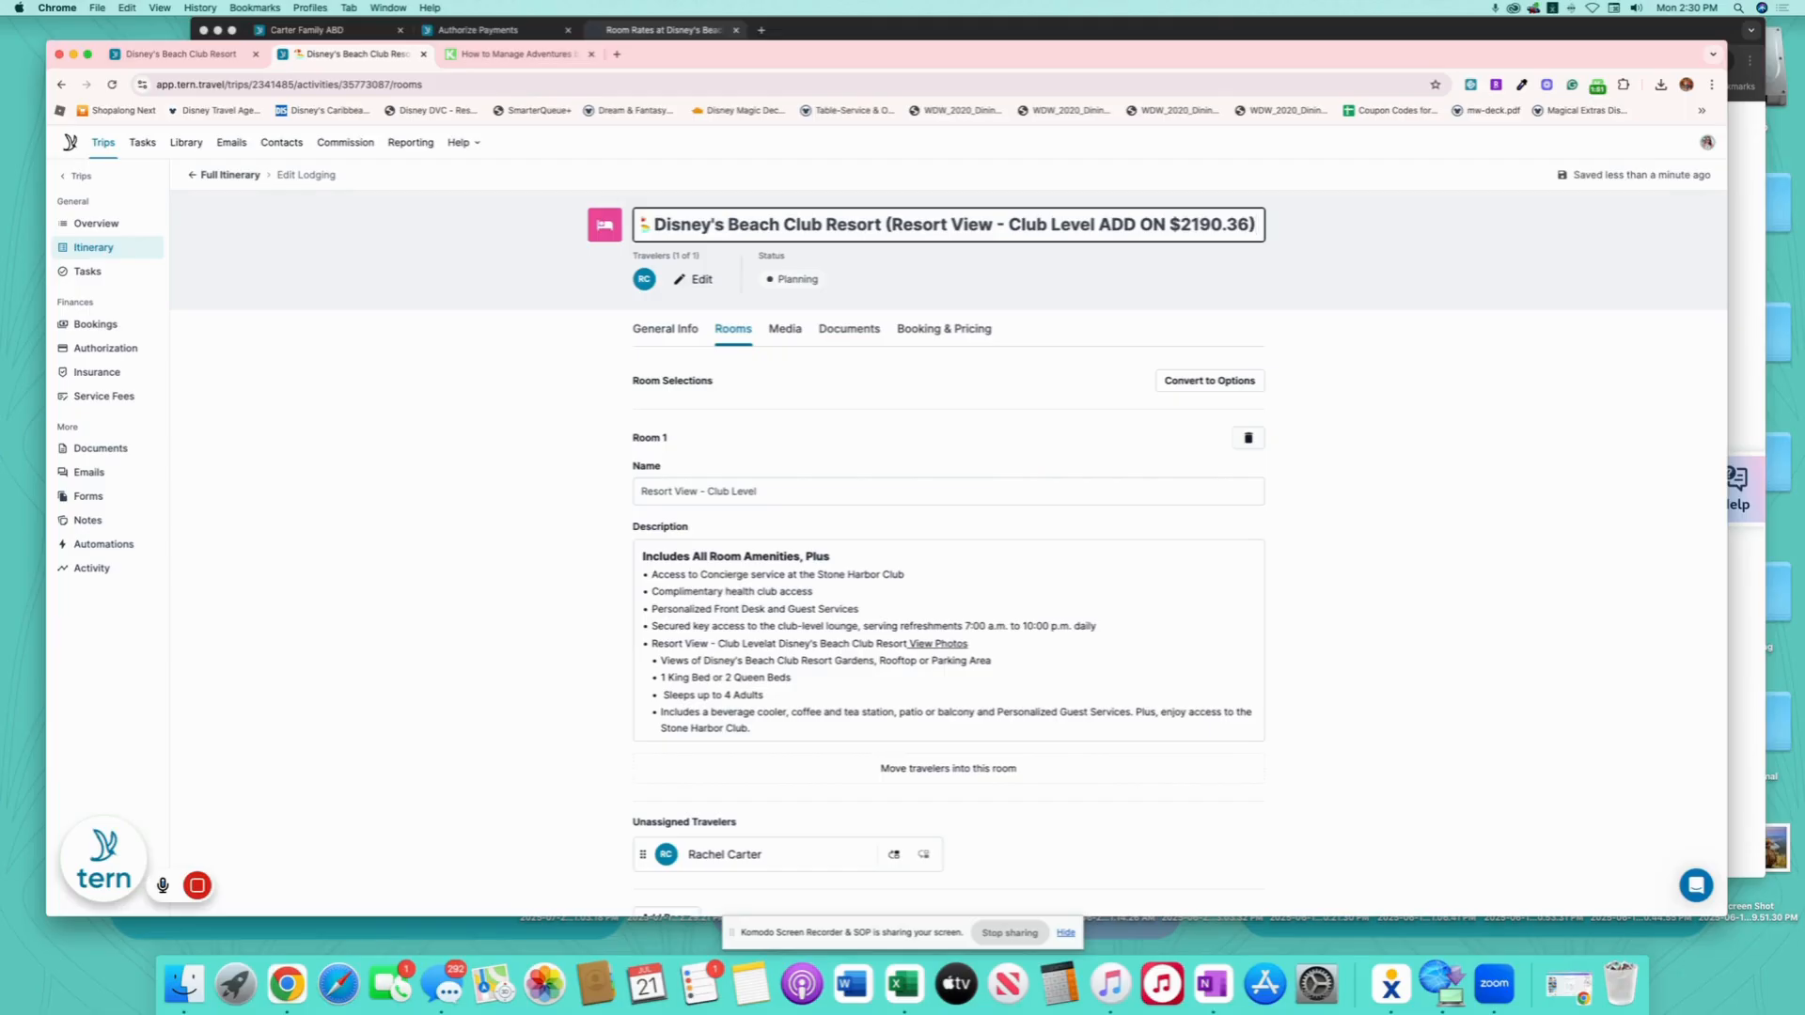
{"action": "left_click", "coordinate": [968, 331]}
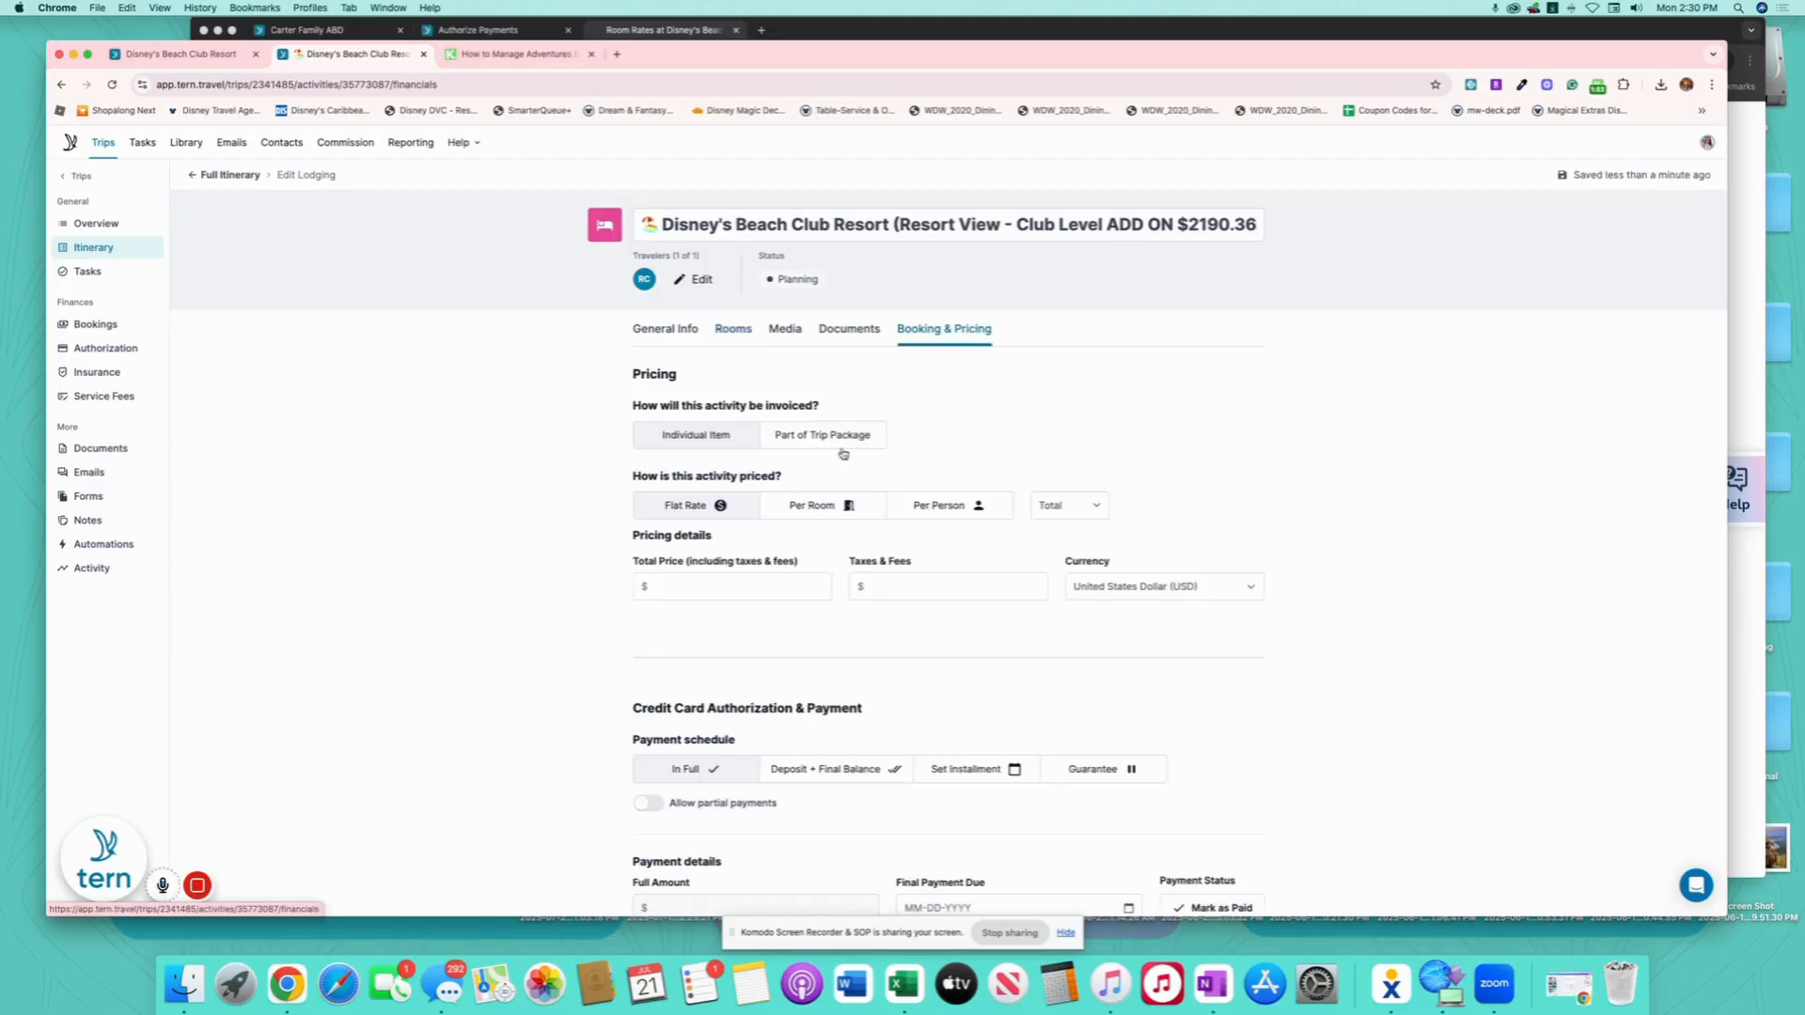
- Enter a total price of 2190.36 for the Club Level lodging so the full amount fills in
{"action": "left_click", "coordinate": [753, 588]}
{"action": "type", "text": "2190.36"}
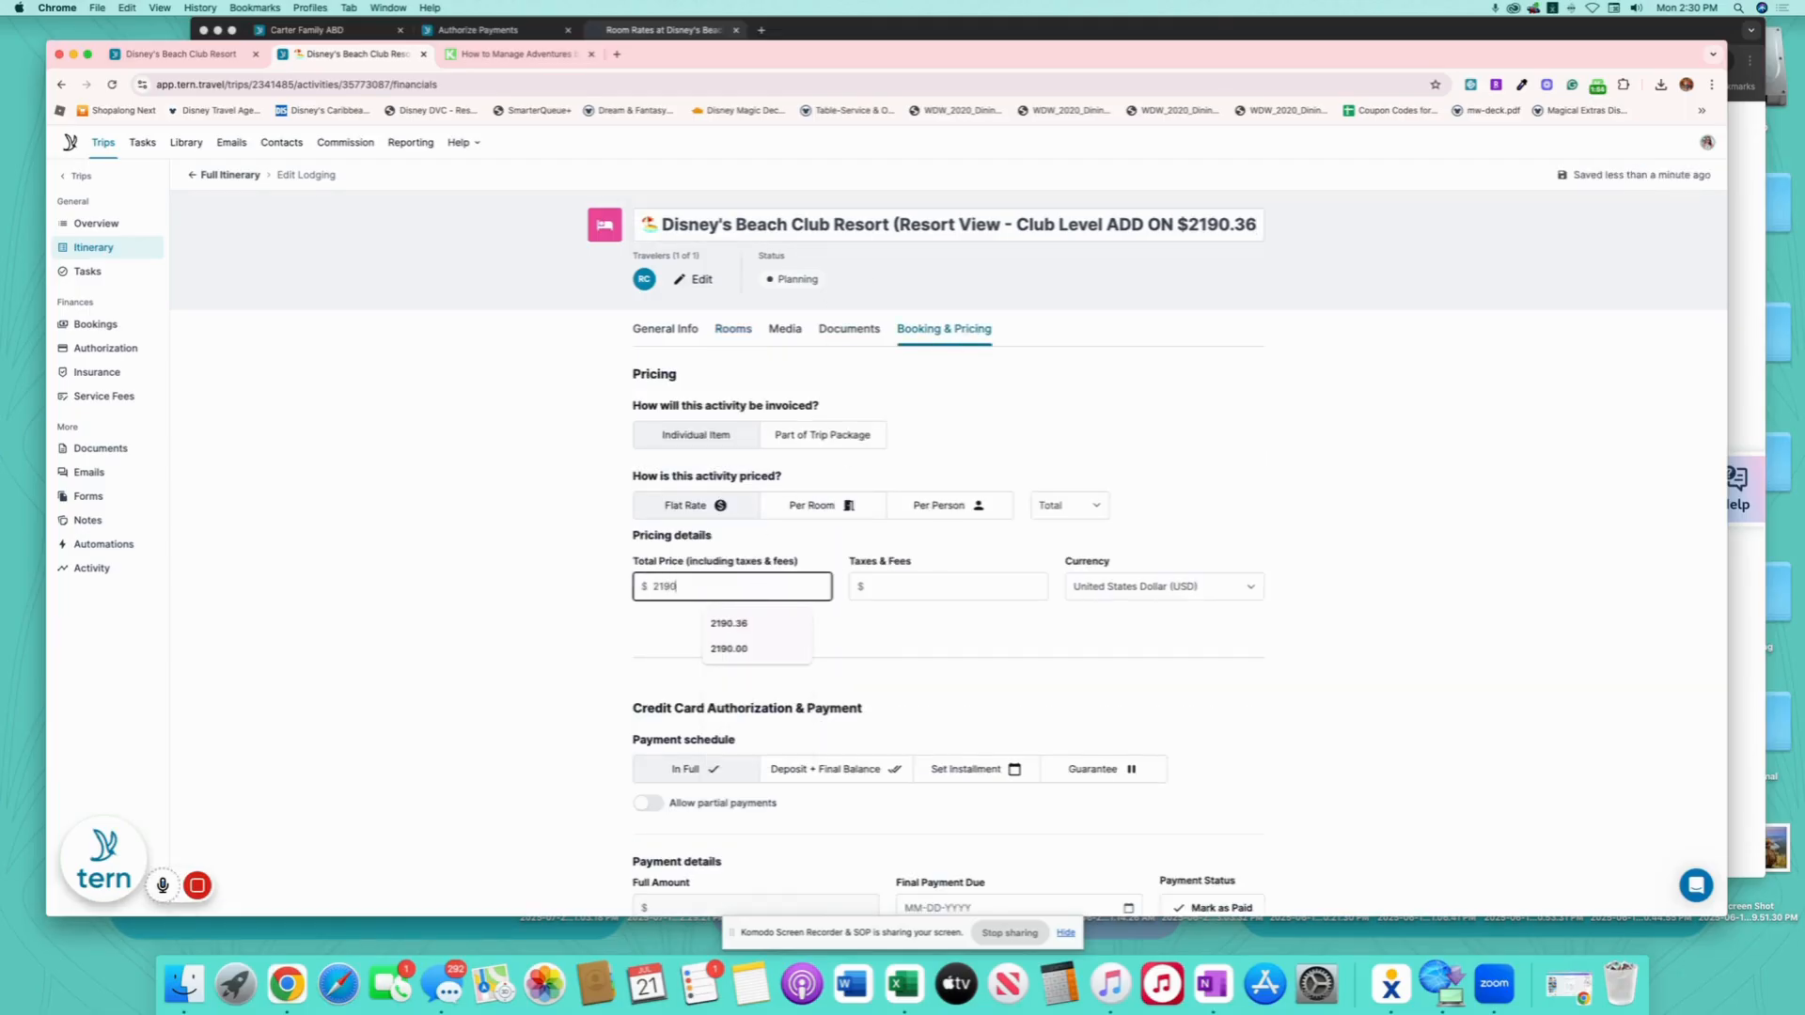
{"action": "left_click", "coordinate": [1051, 636]}
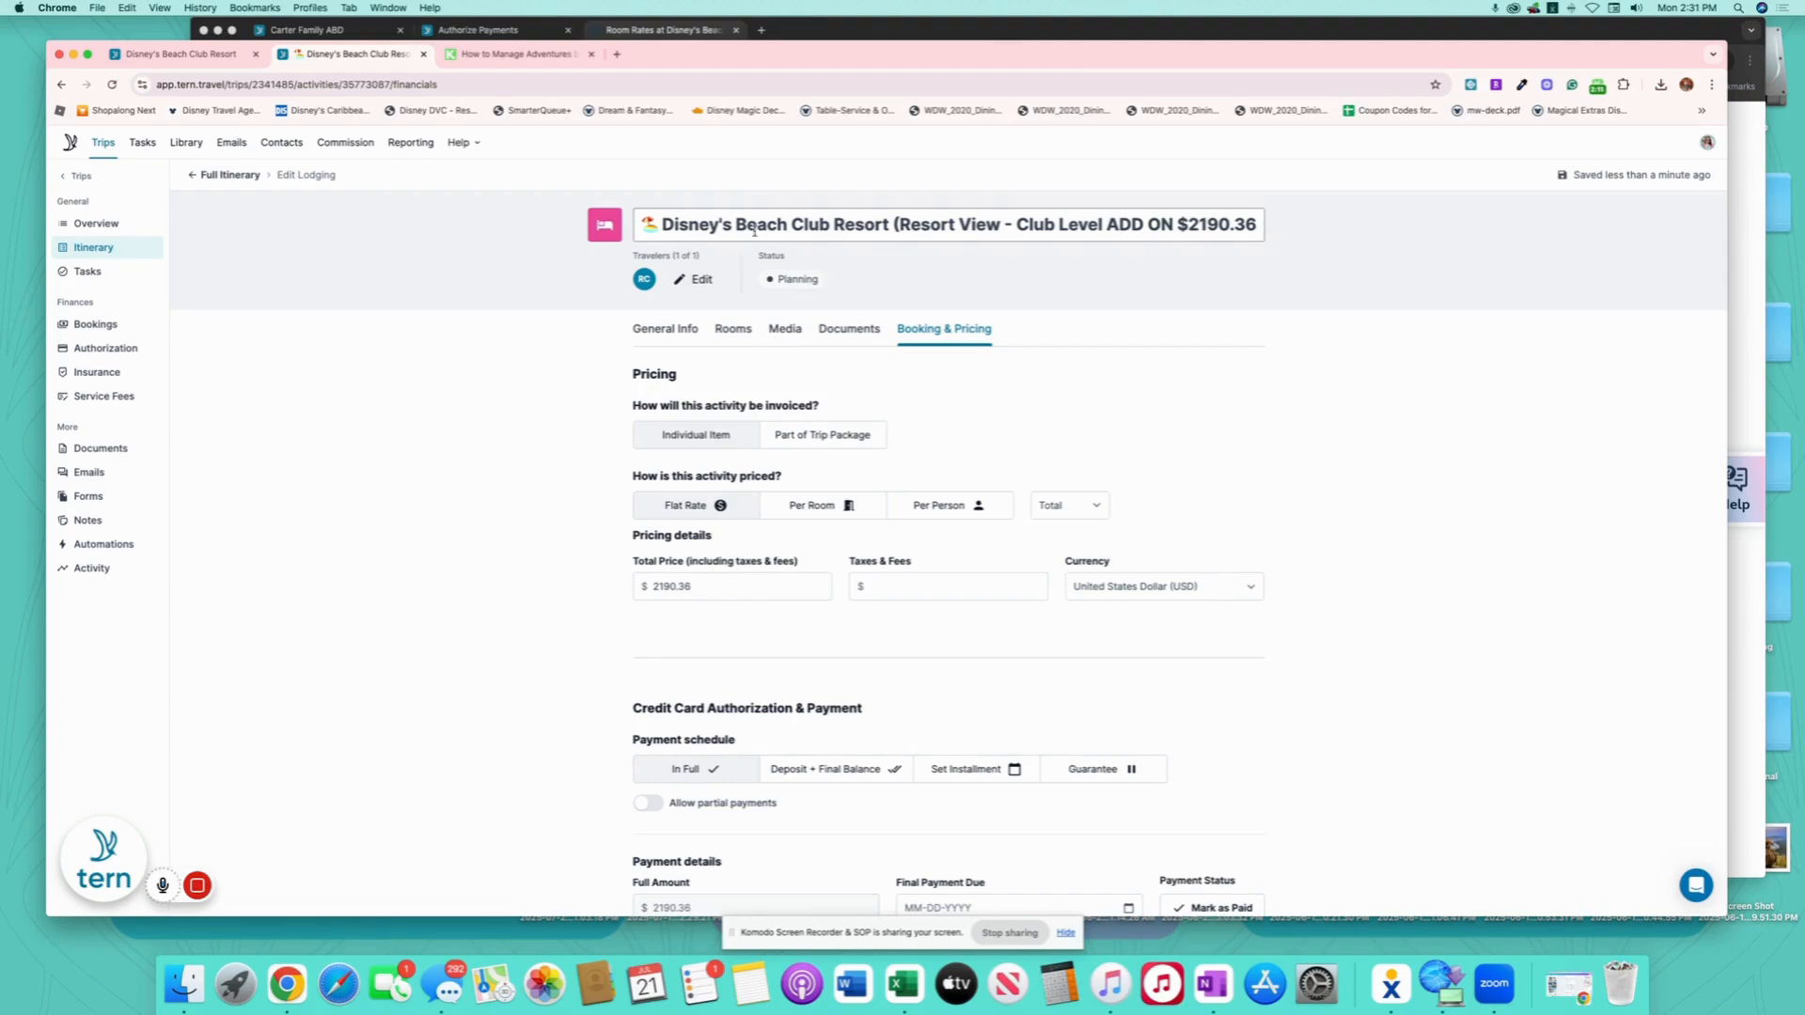
- Drag the Club Level ADD ON $2190.36 card into Room Options next to the Resort View INCLUDED stay
{"action": "left_click", "coordinate": [230, 176]}
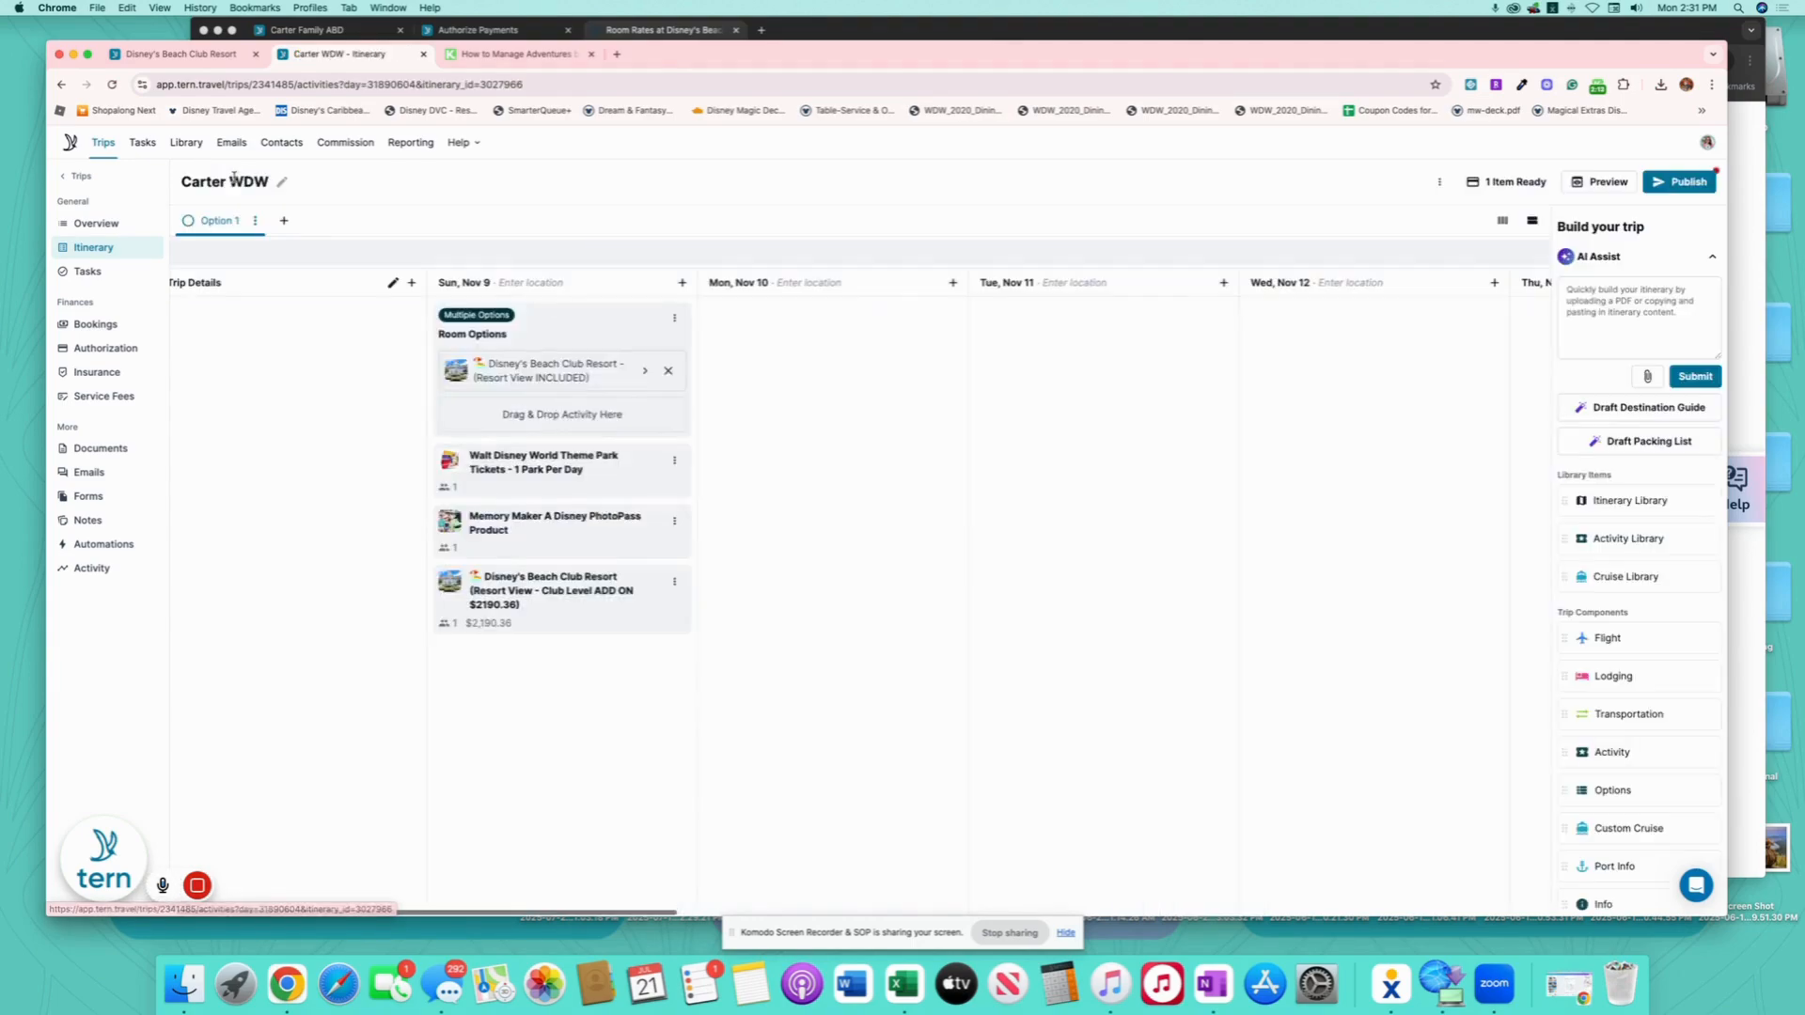
{"action": "left_click_drag", "start_coordinate": [571, 577], "coordinate": [610, 350]}
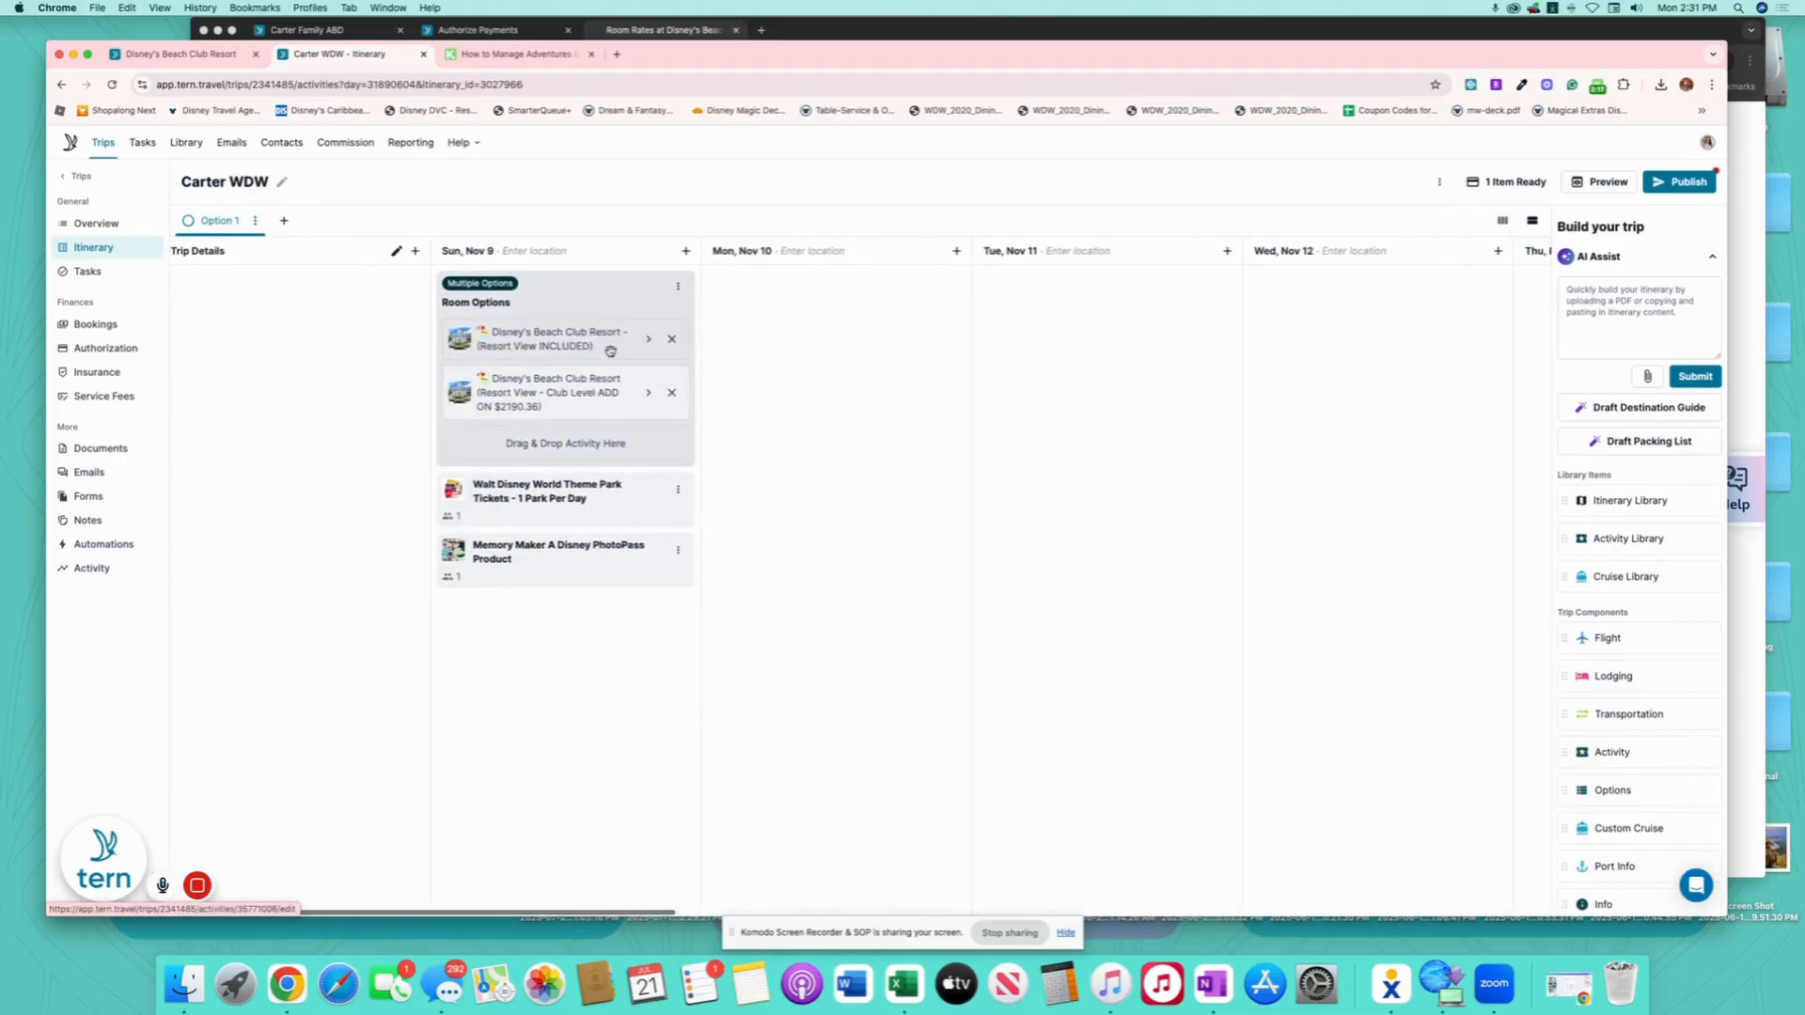
{"action": "left_click", "coordinate": [629, 504]}
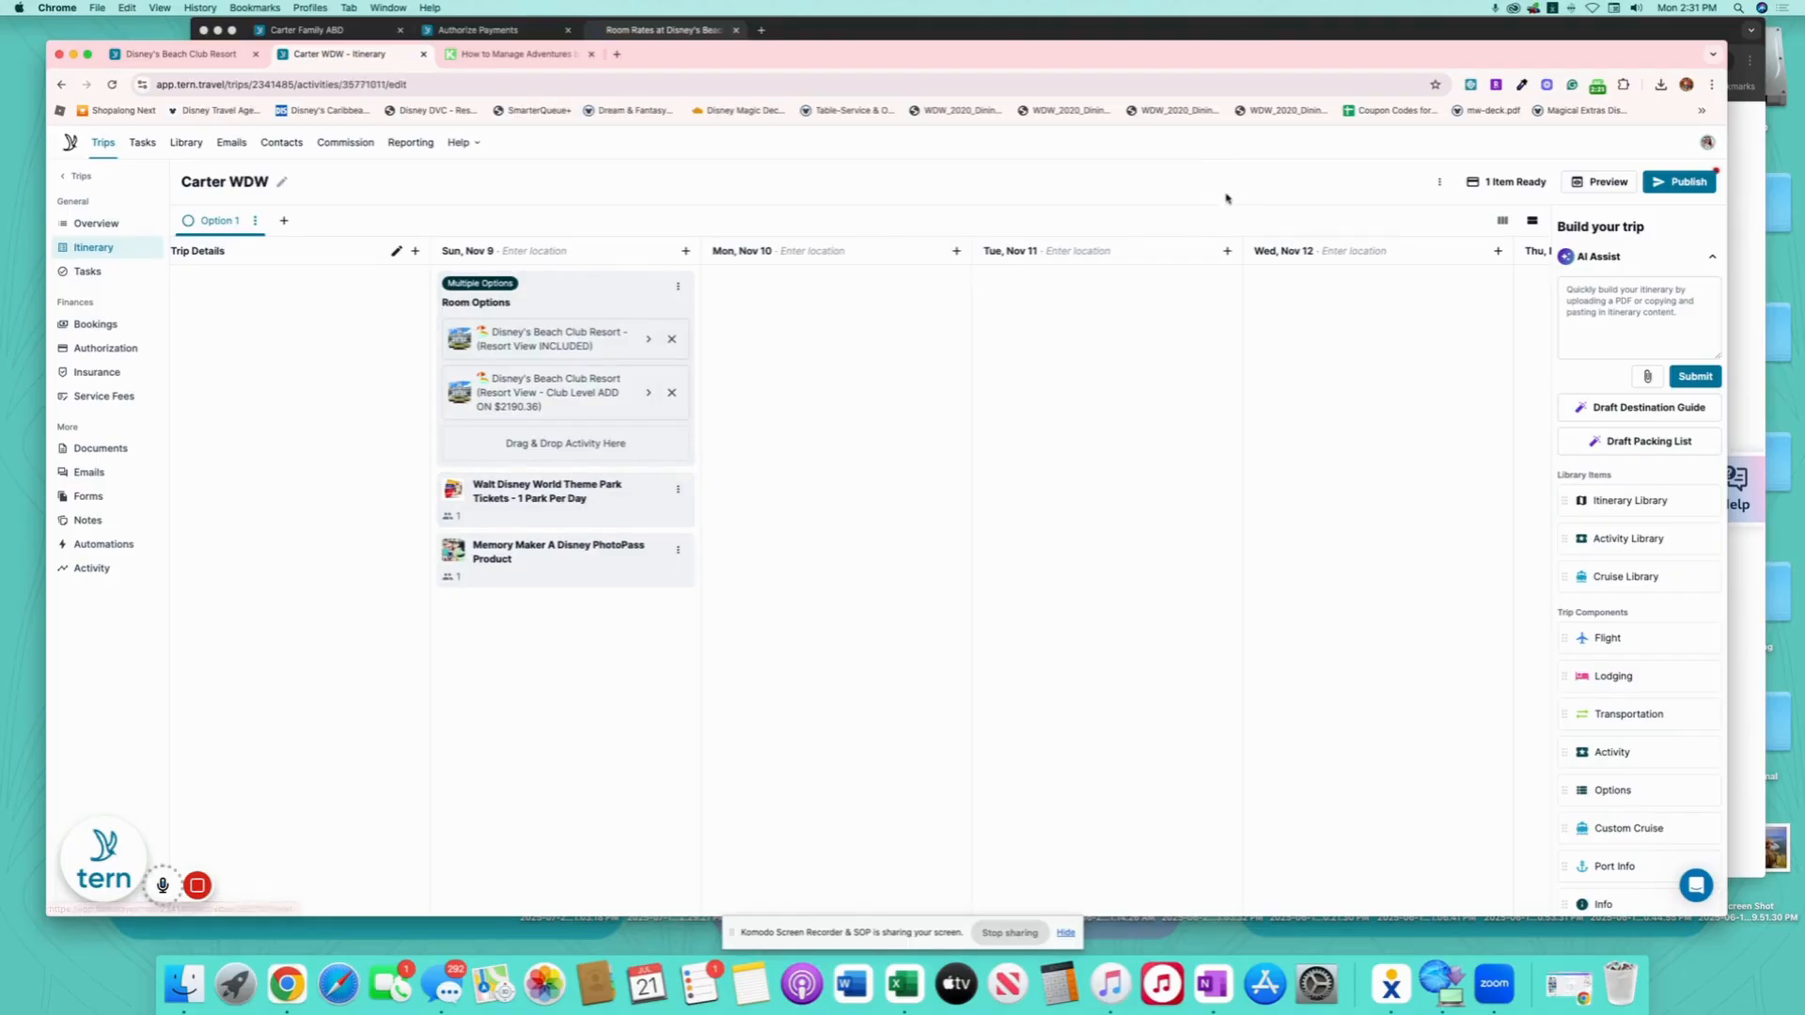
- Append ' - 4 Days BASE INCLUDED' to the Walt Disney World park tickets title and return to the board
{"action": "left_click", "coordinate": [1188, 218]}
{"action": "type", "text": "- 1 Park Per Day -"}
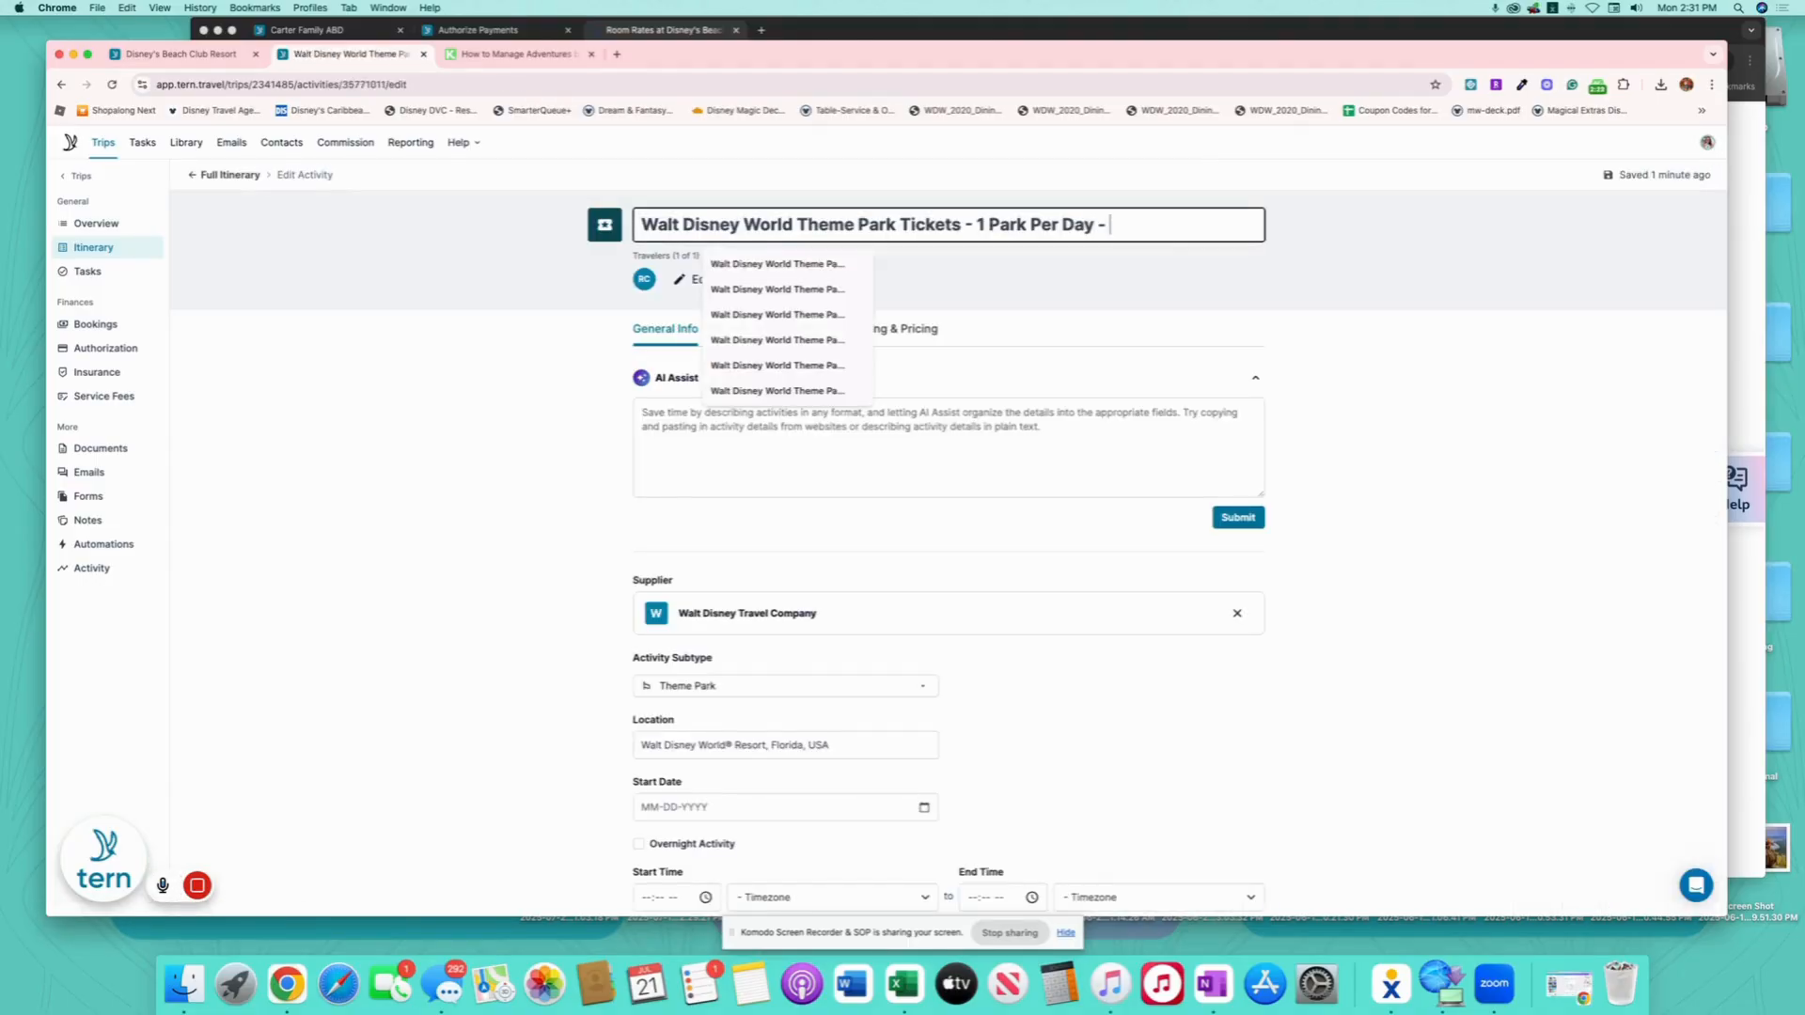
{"action": "type", "text": "4 Days"}
{"action": "key", "text": "BackSpace"}
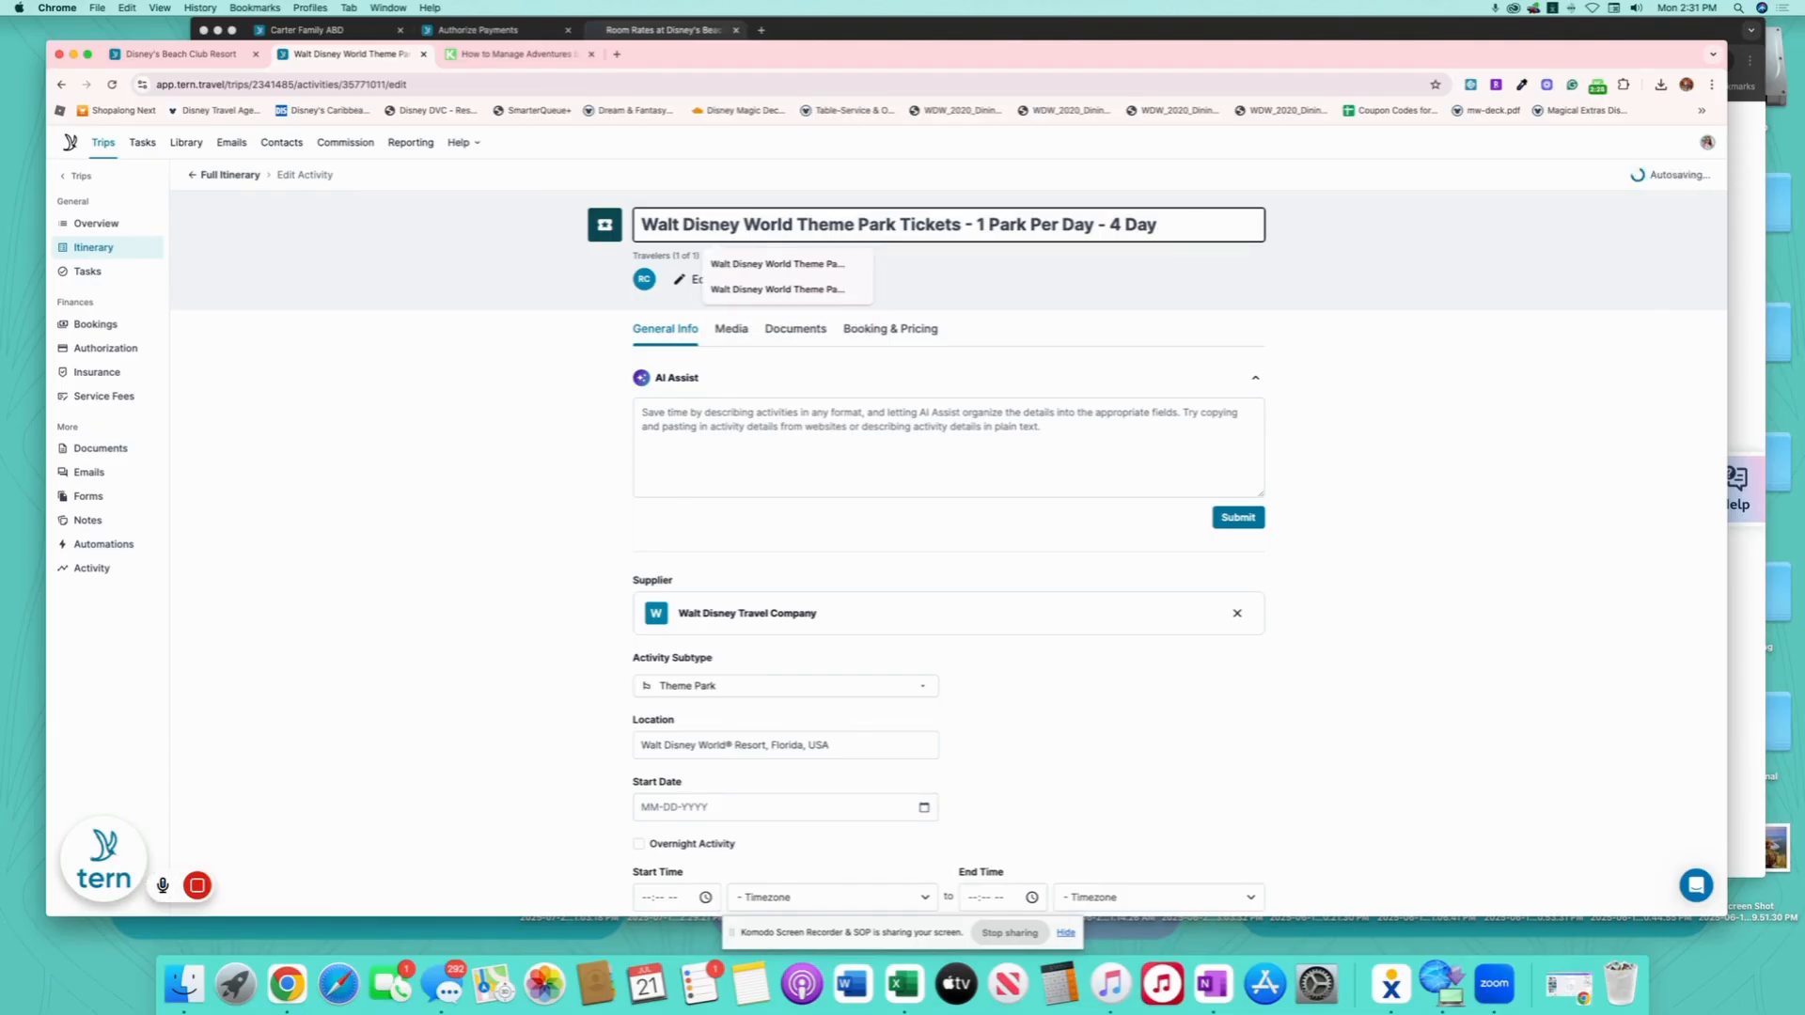
{"action": "type", "text": "s "}
{"action": "type", "text": "BASE "}
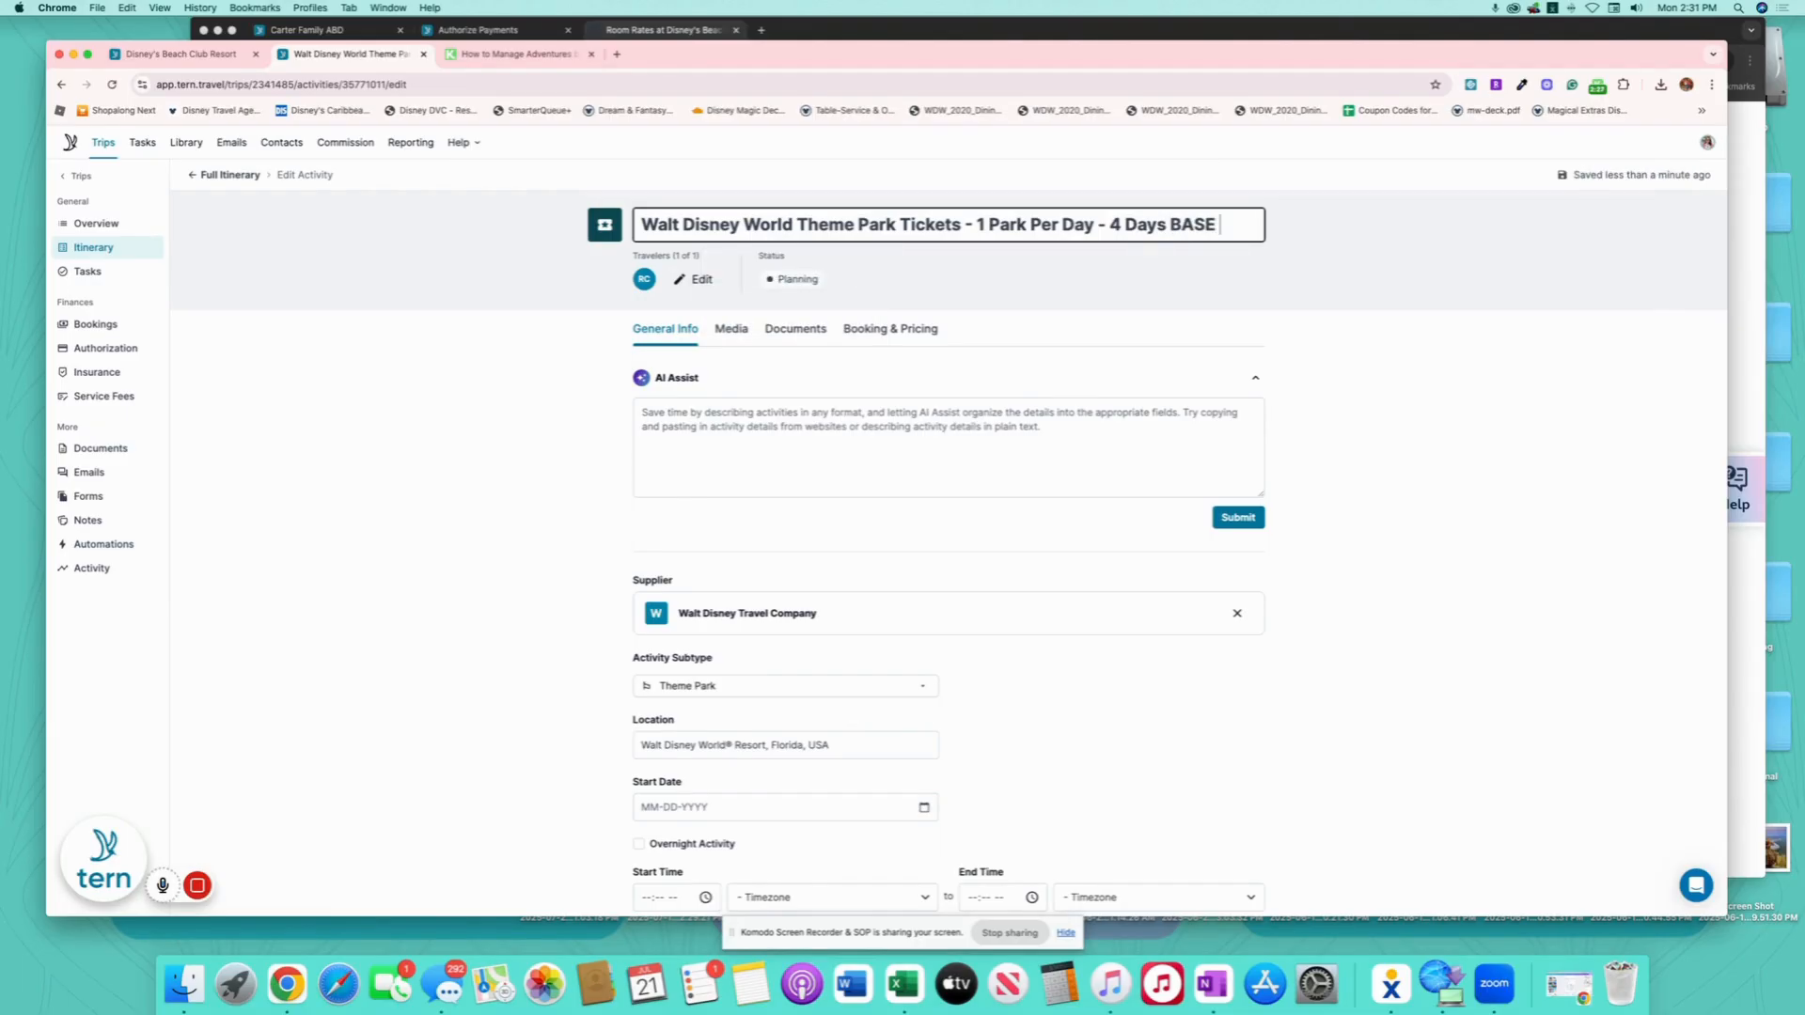
{"action": "type", "text": "INCLUDED"}
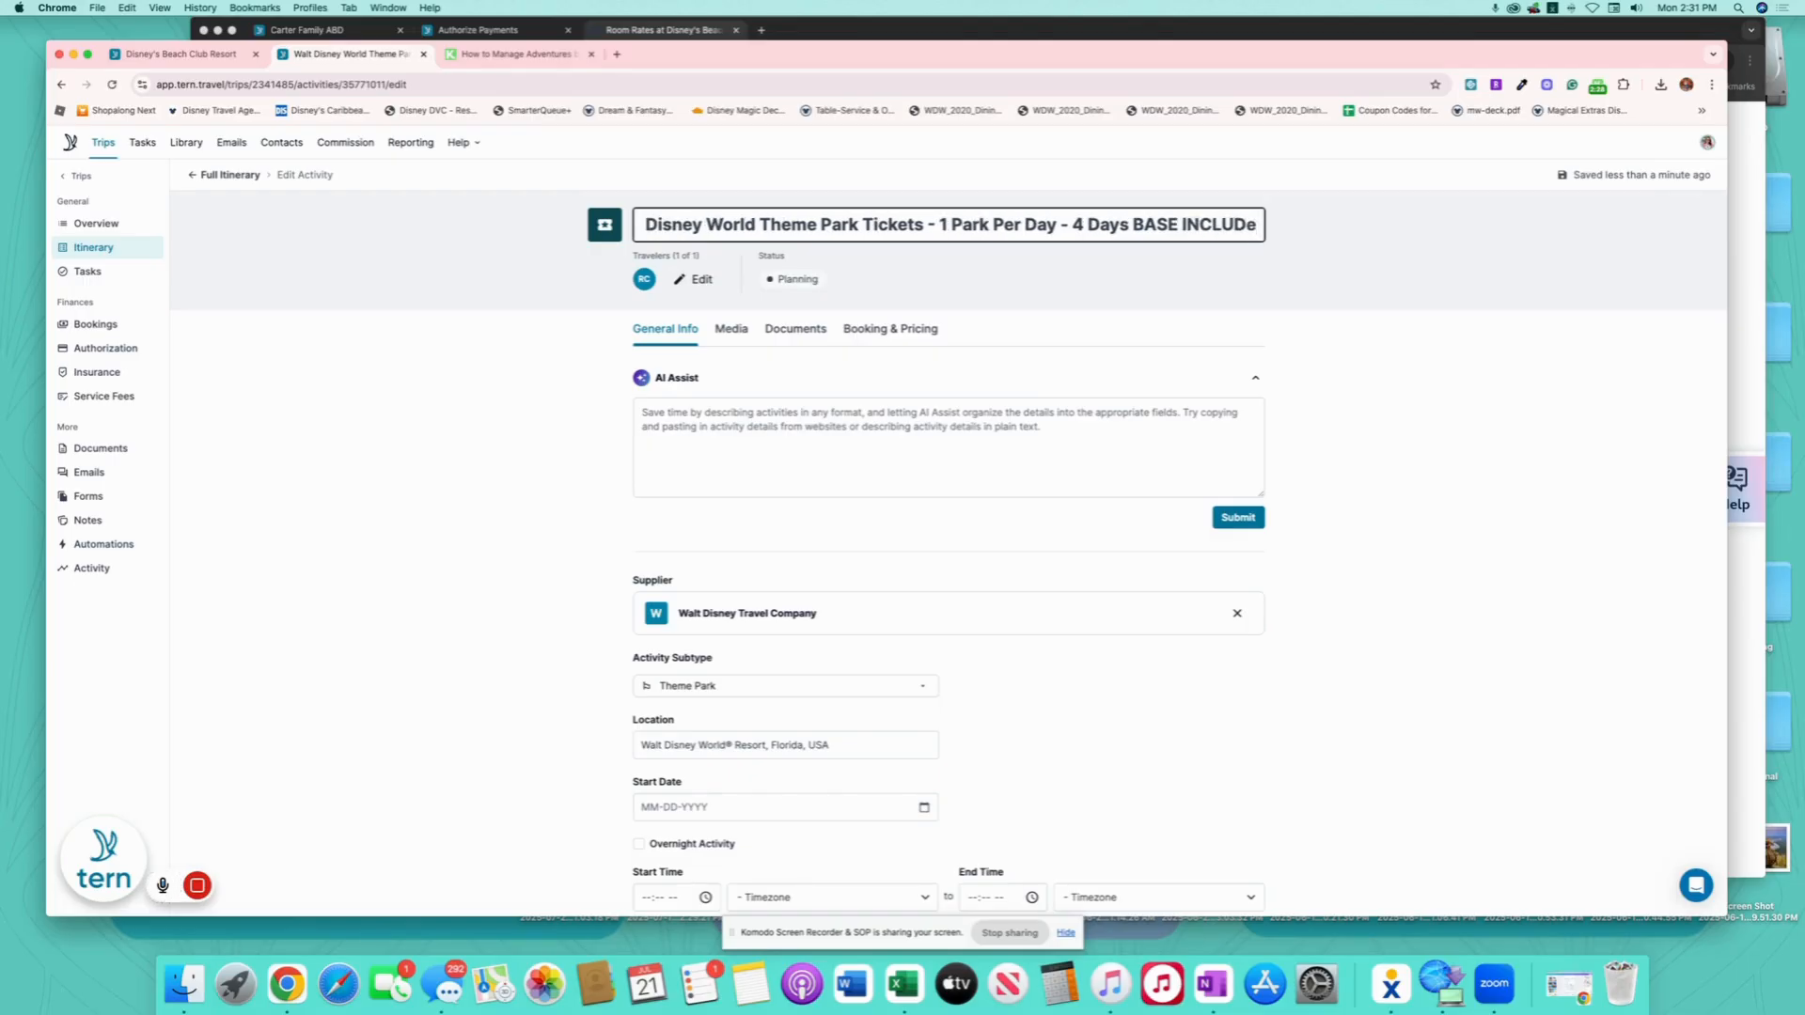
{"action": "left_click", "coordinate": [460, 325]}
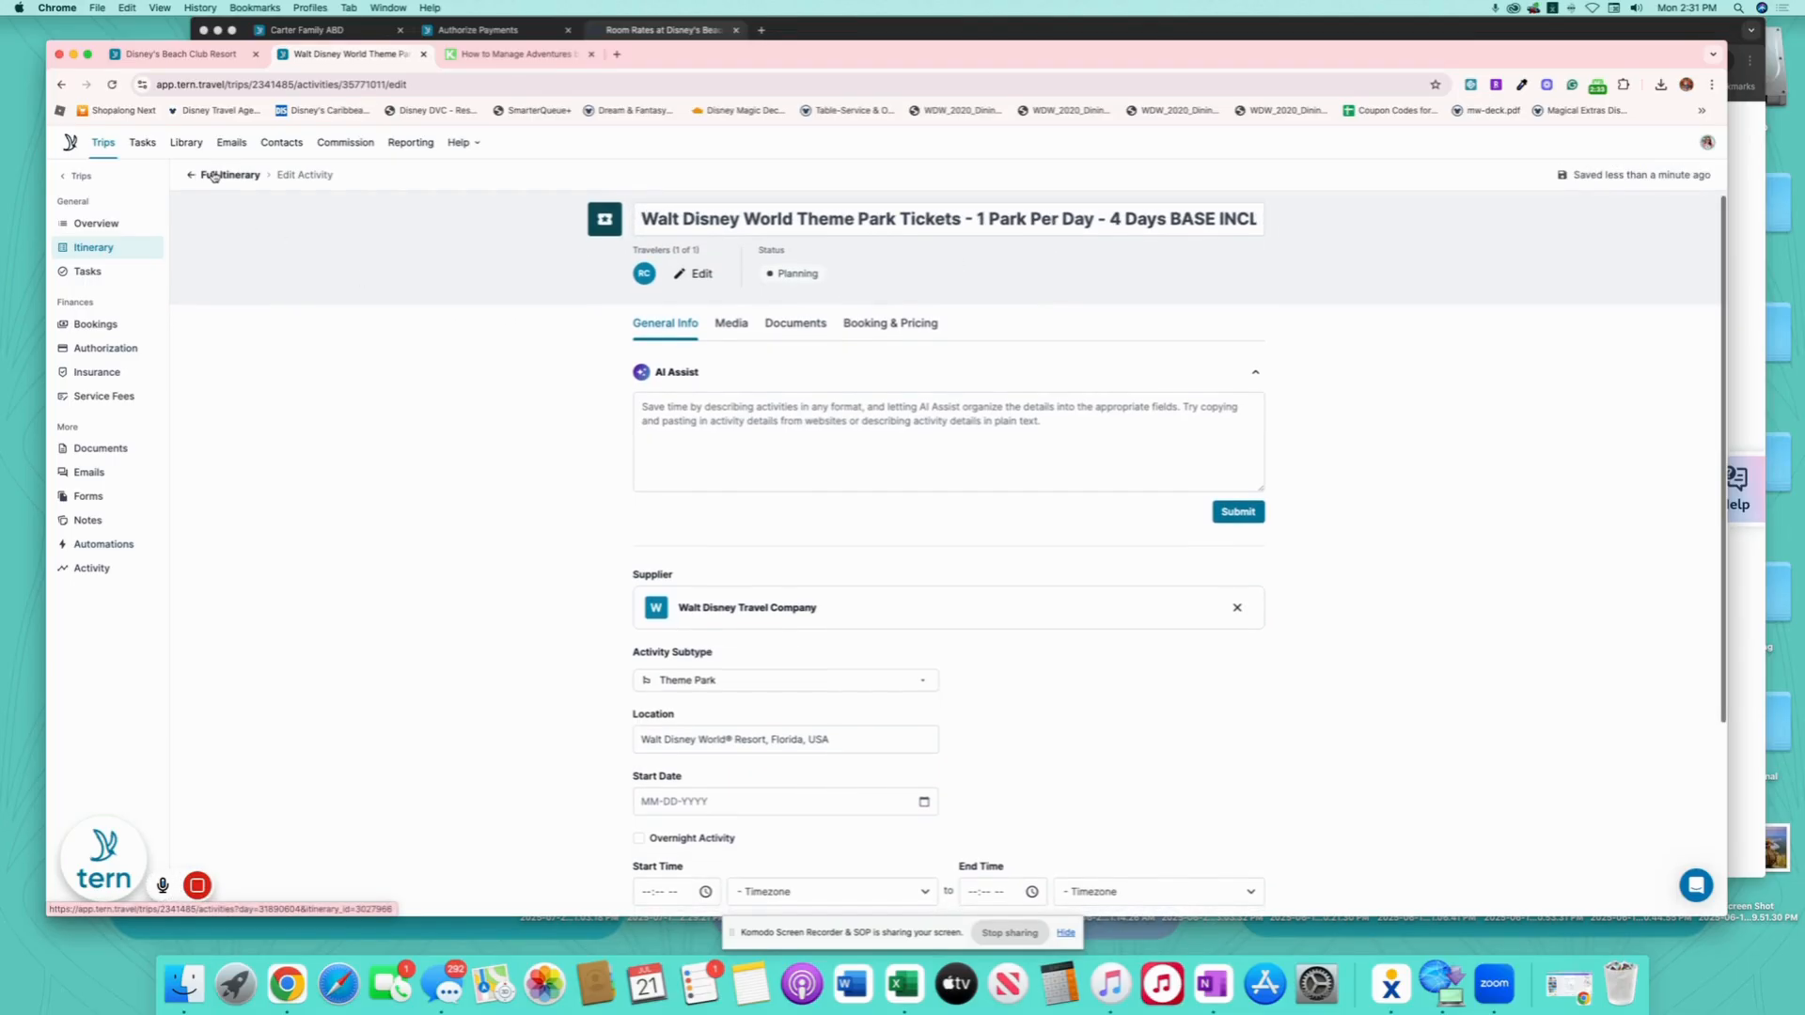
{"action": "left_click", "coordinate": [214, 176]}
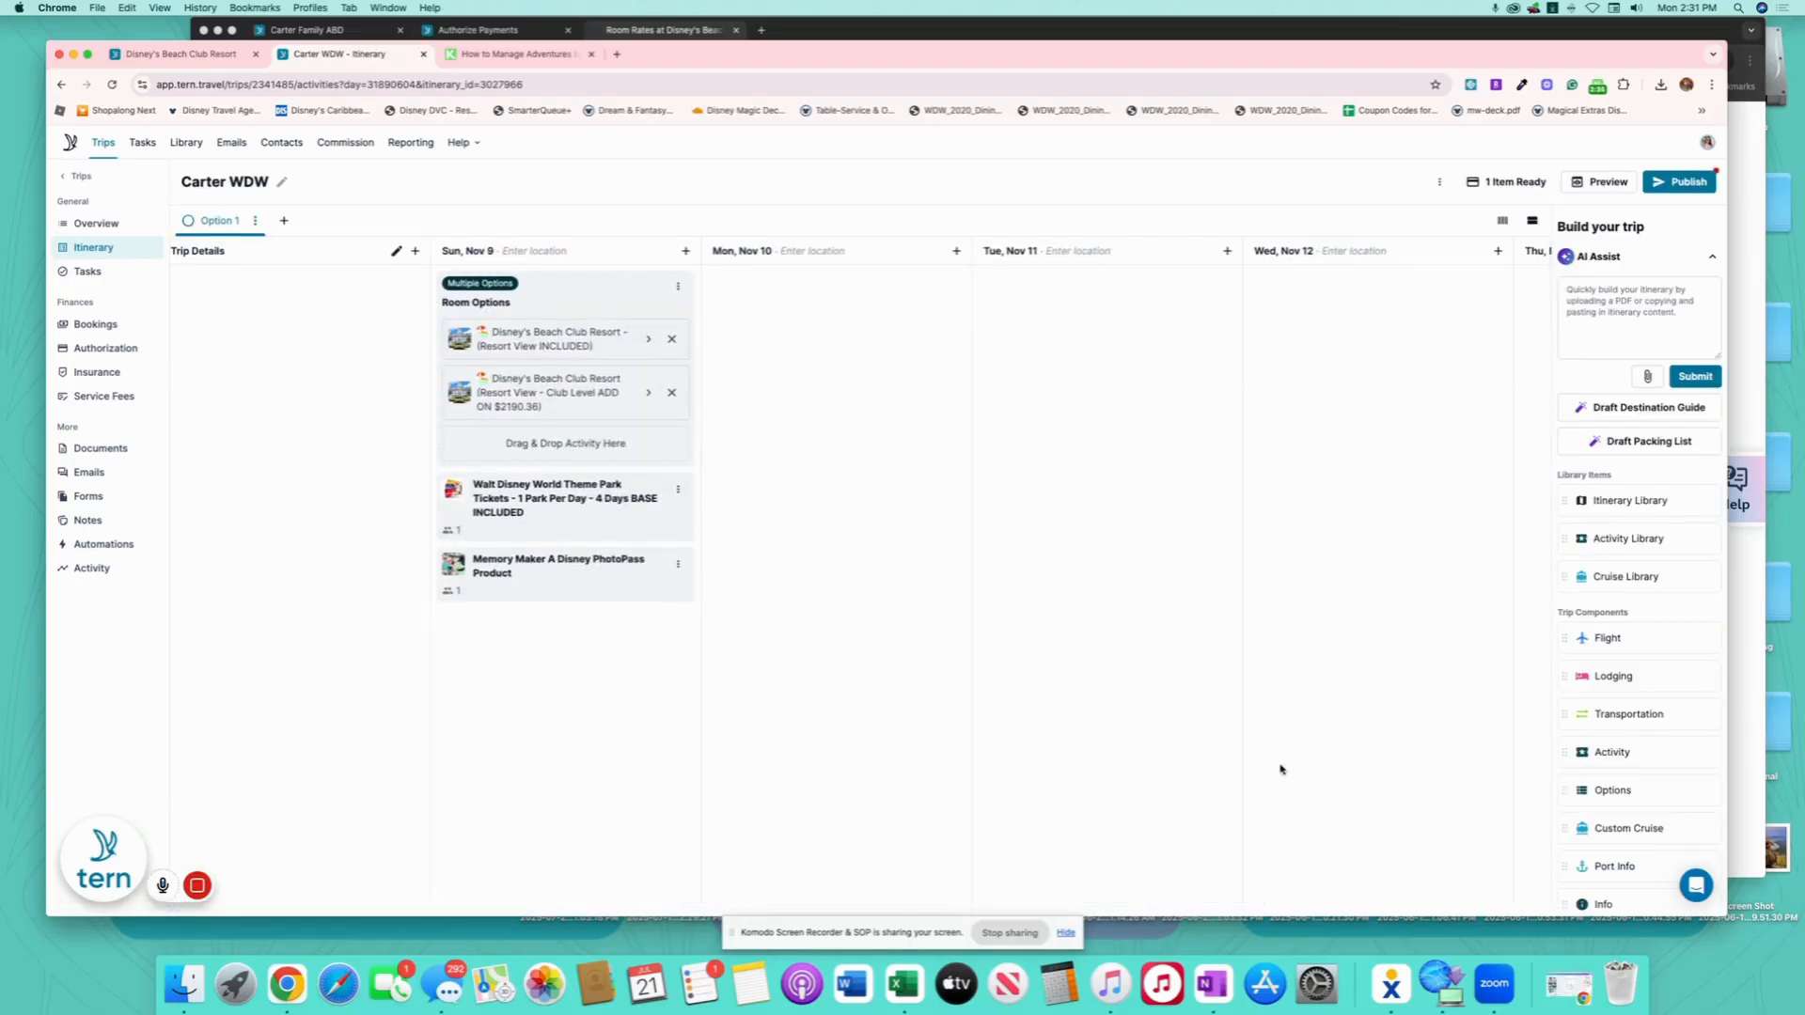
- Add an Options group titled 'Ticket Option' on Sun, Nov 9 and move the park tickets into it
{"action": "left_click_drag", "start_coordinate": [1650, 788], "coordinate": [567, 491]}
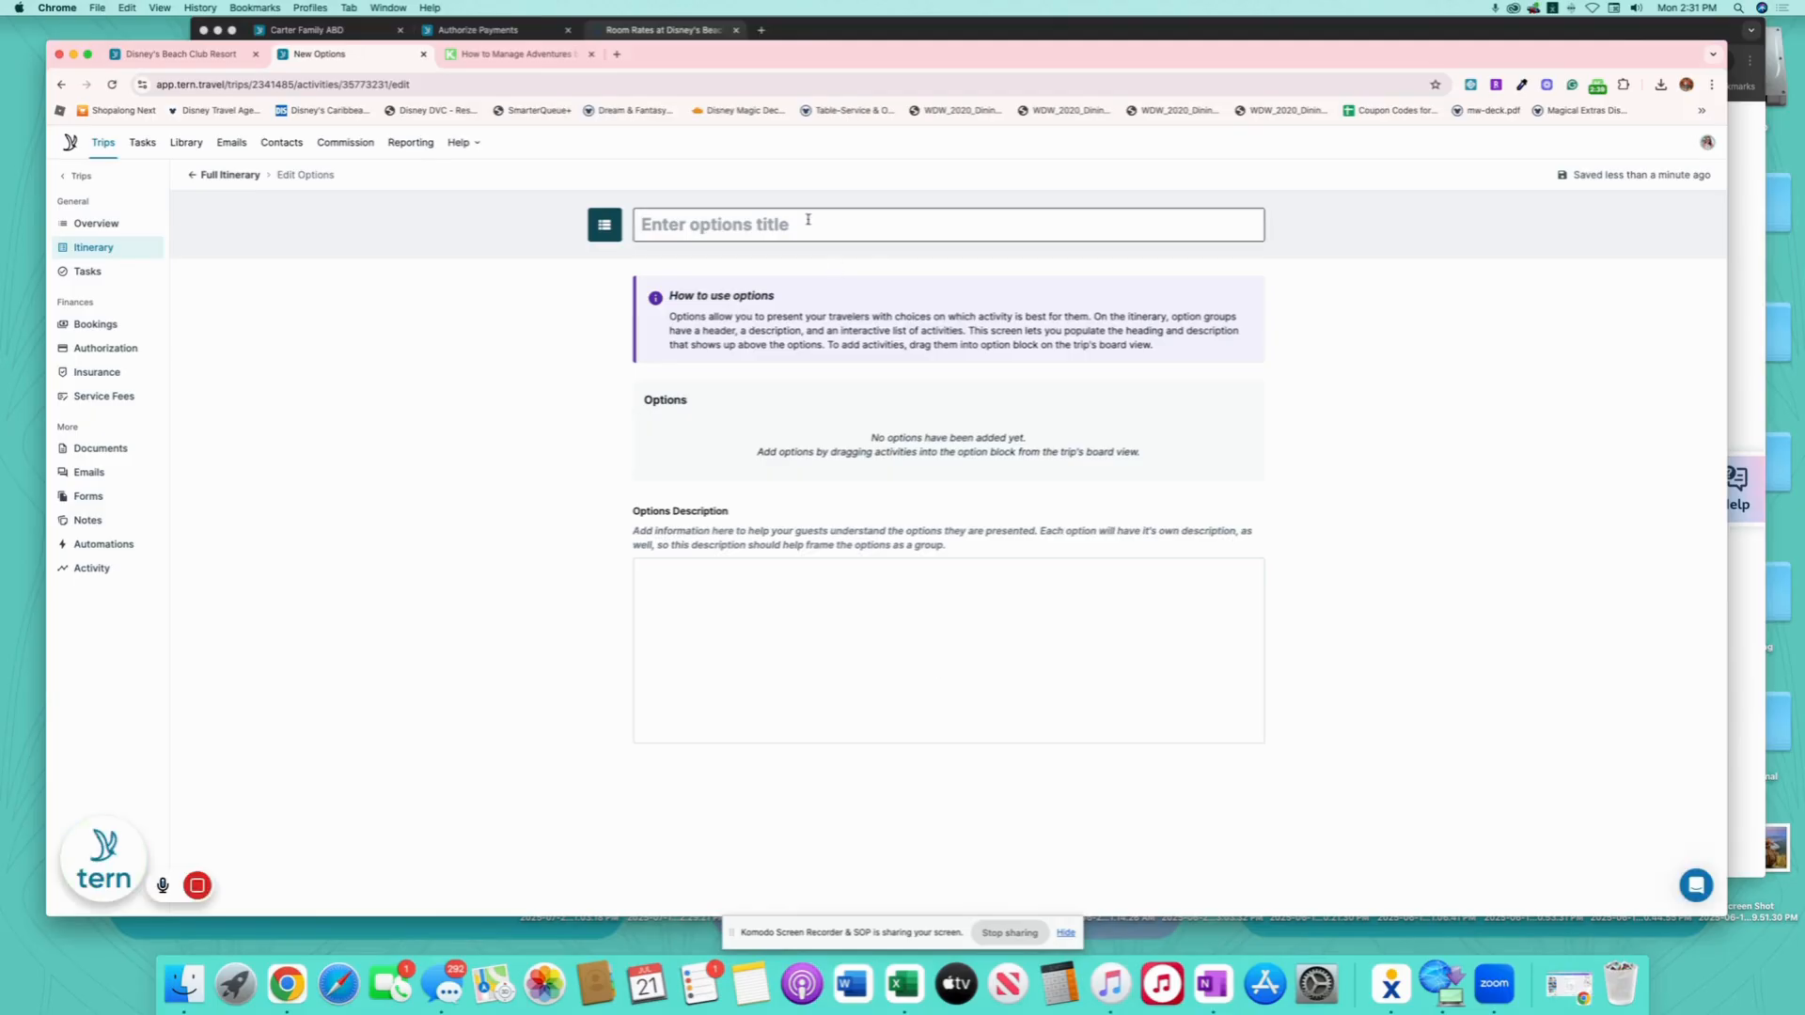
{"action": "left_click", "coordinate": [807, 219]}
{"action": "type", "text": "Ticket O"}
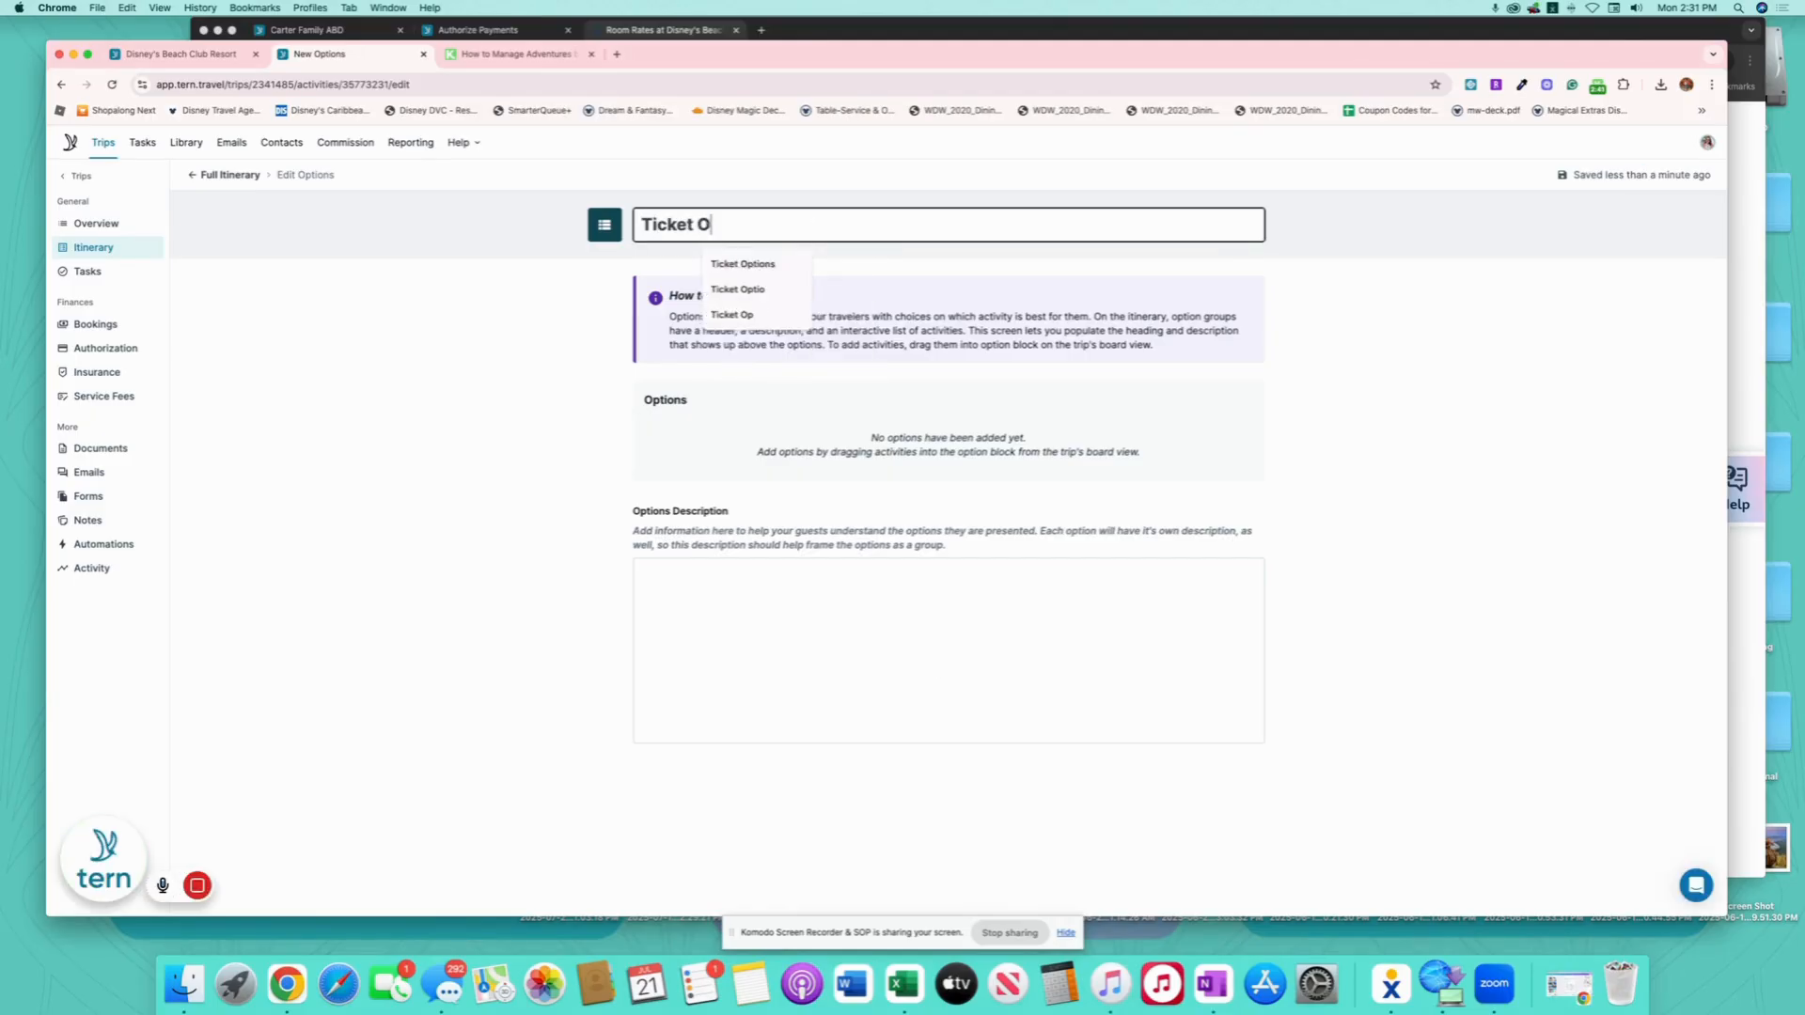
{"action": "type", "text": "ption"}
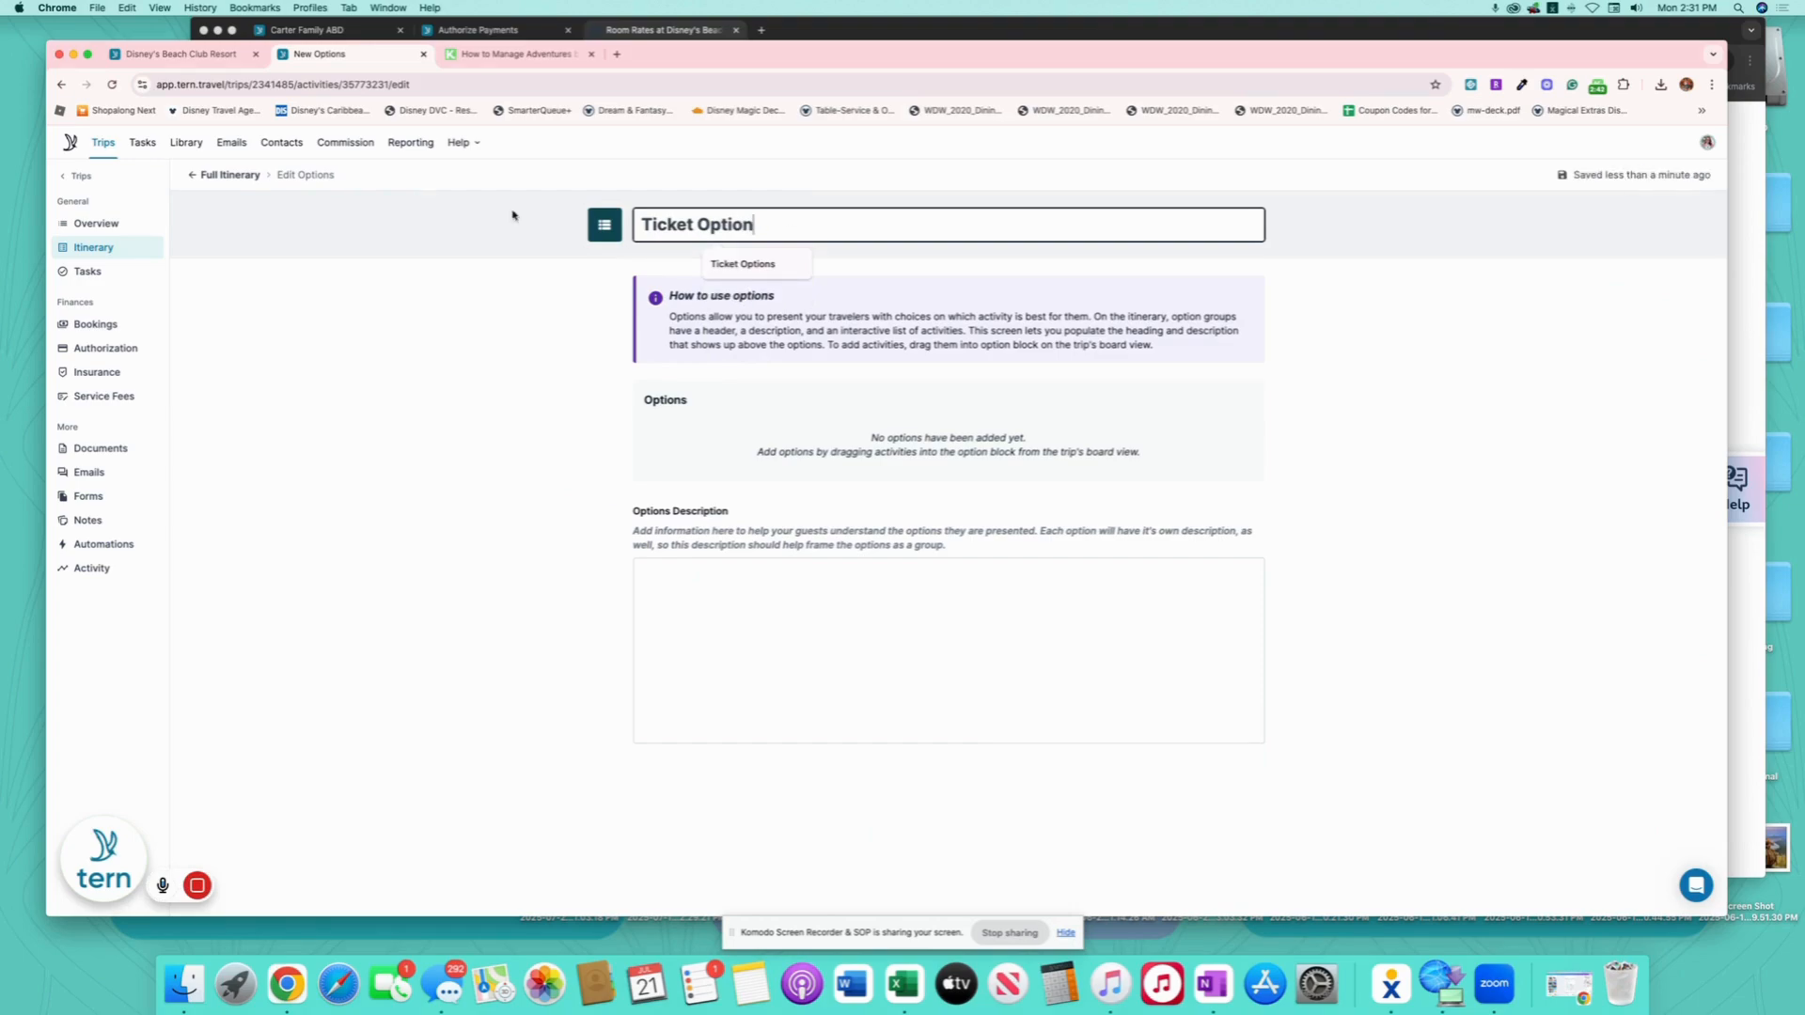
{"action": "left_click", "coordinate": [226, 174]}
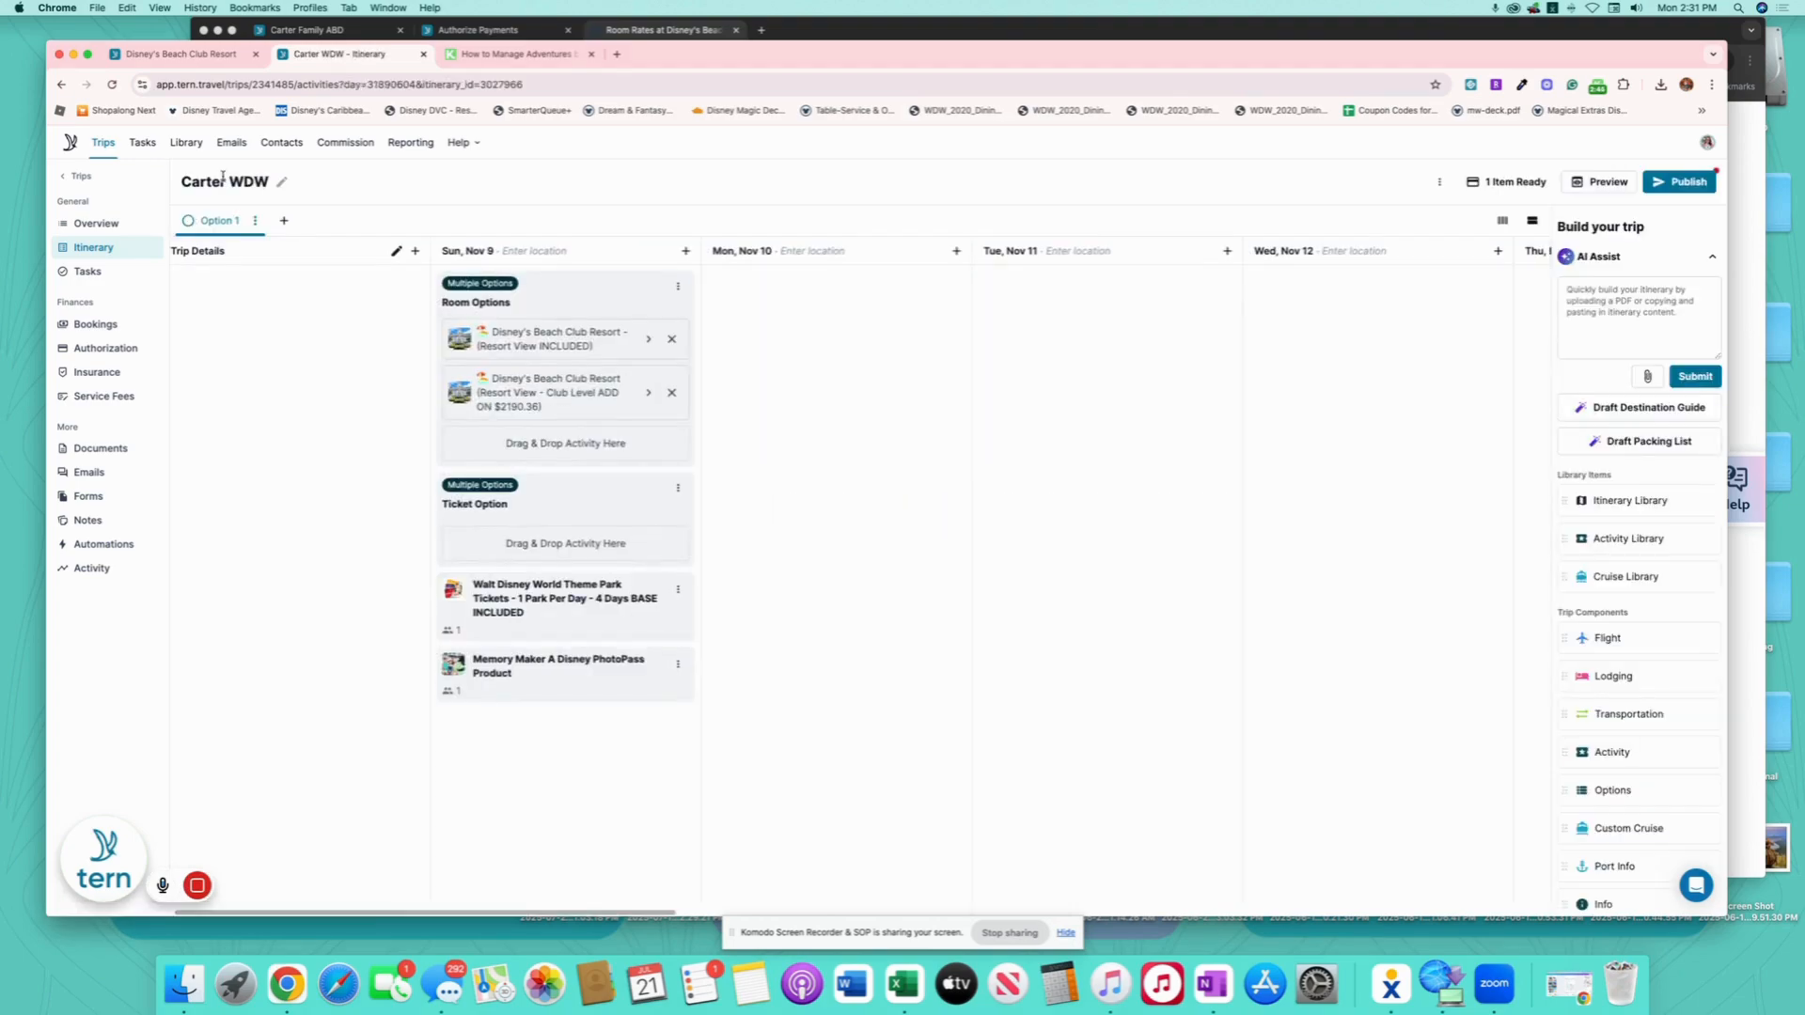
{"action": "left_click_drag", "start_coordinate": [550, 623], "coordinate": [616, 542]}
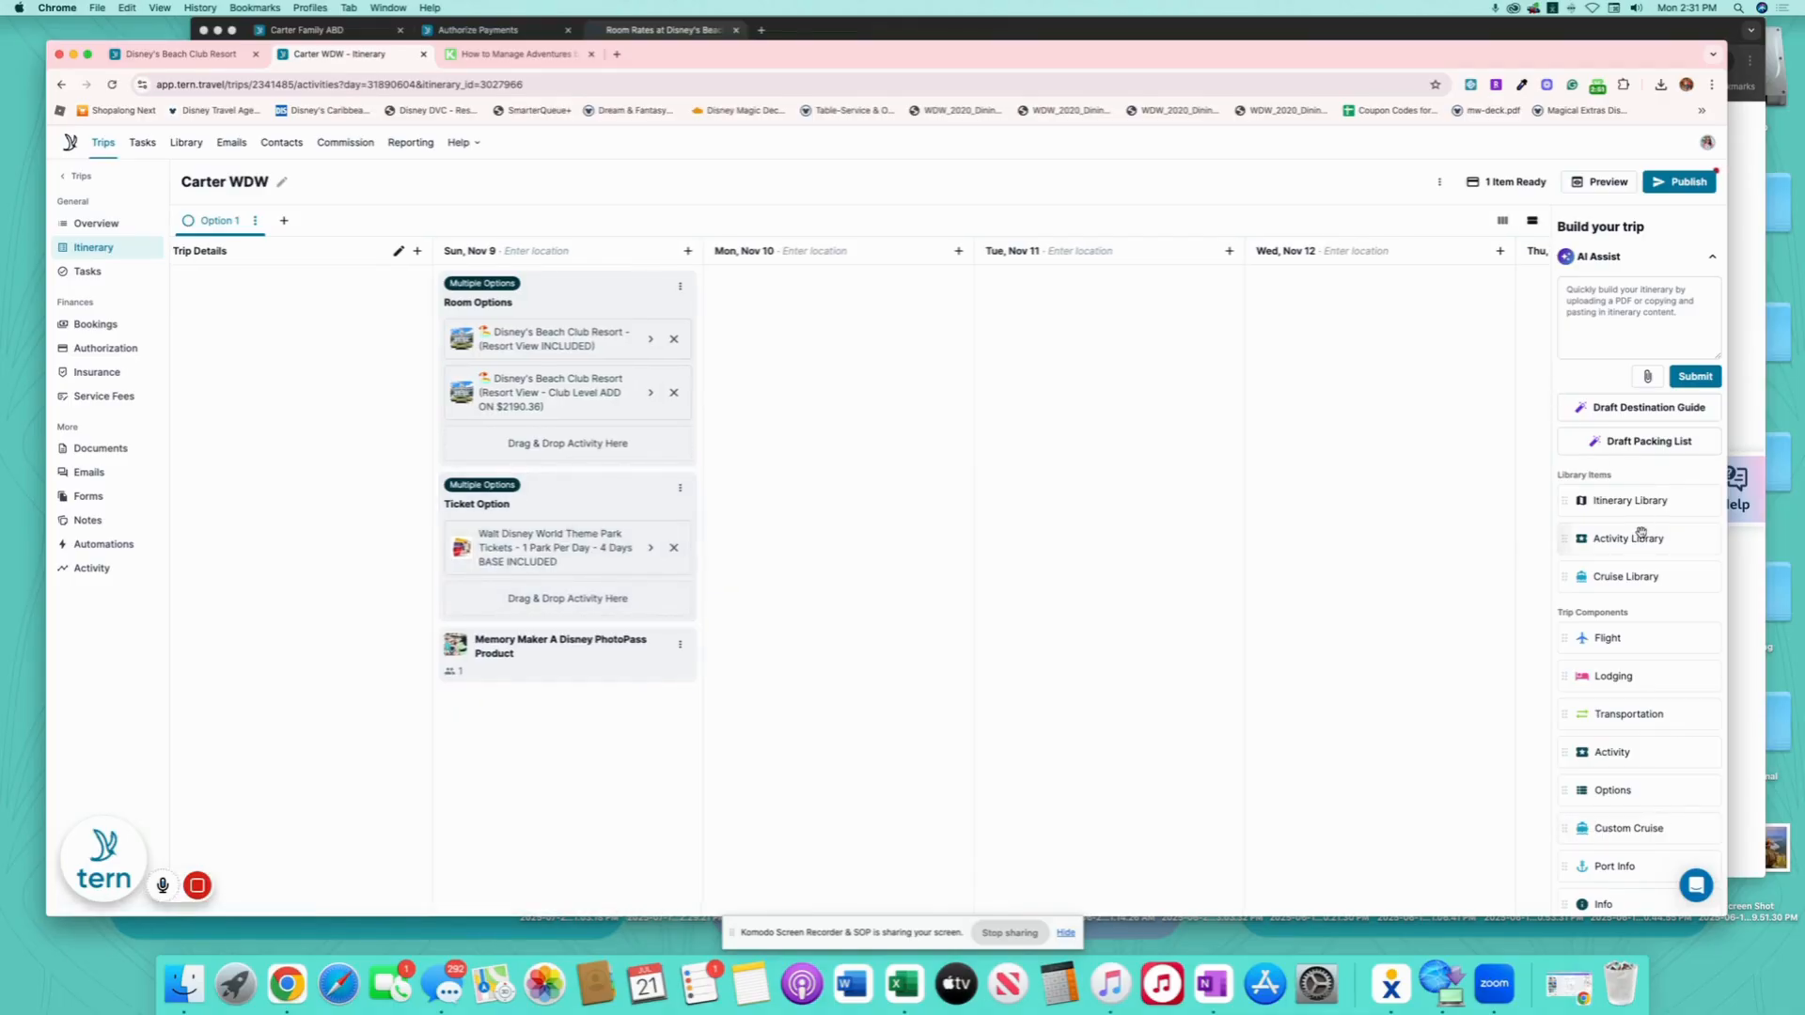
{"action": "left_click_drag", "start_coordinate": [1640, 531], "coordinate": [590, 726]}
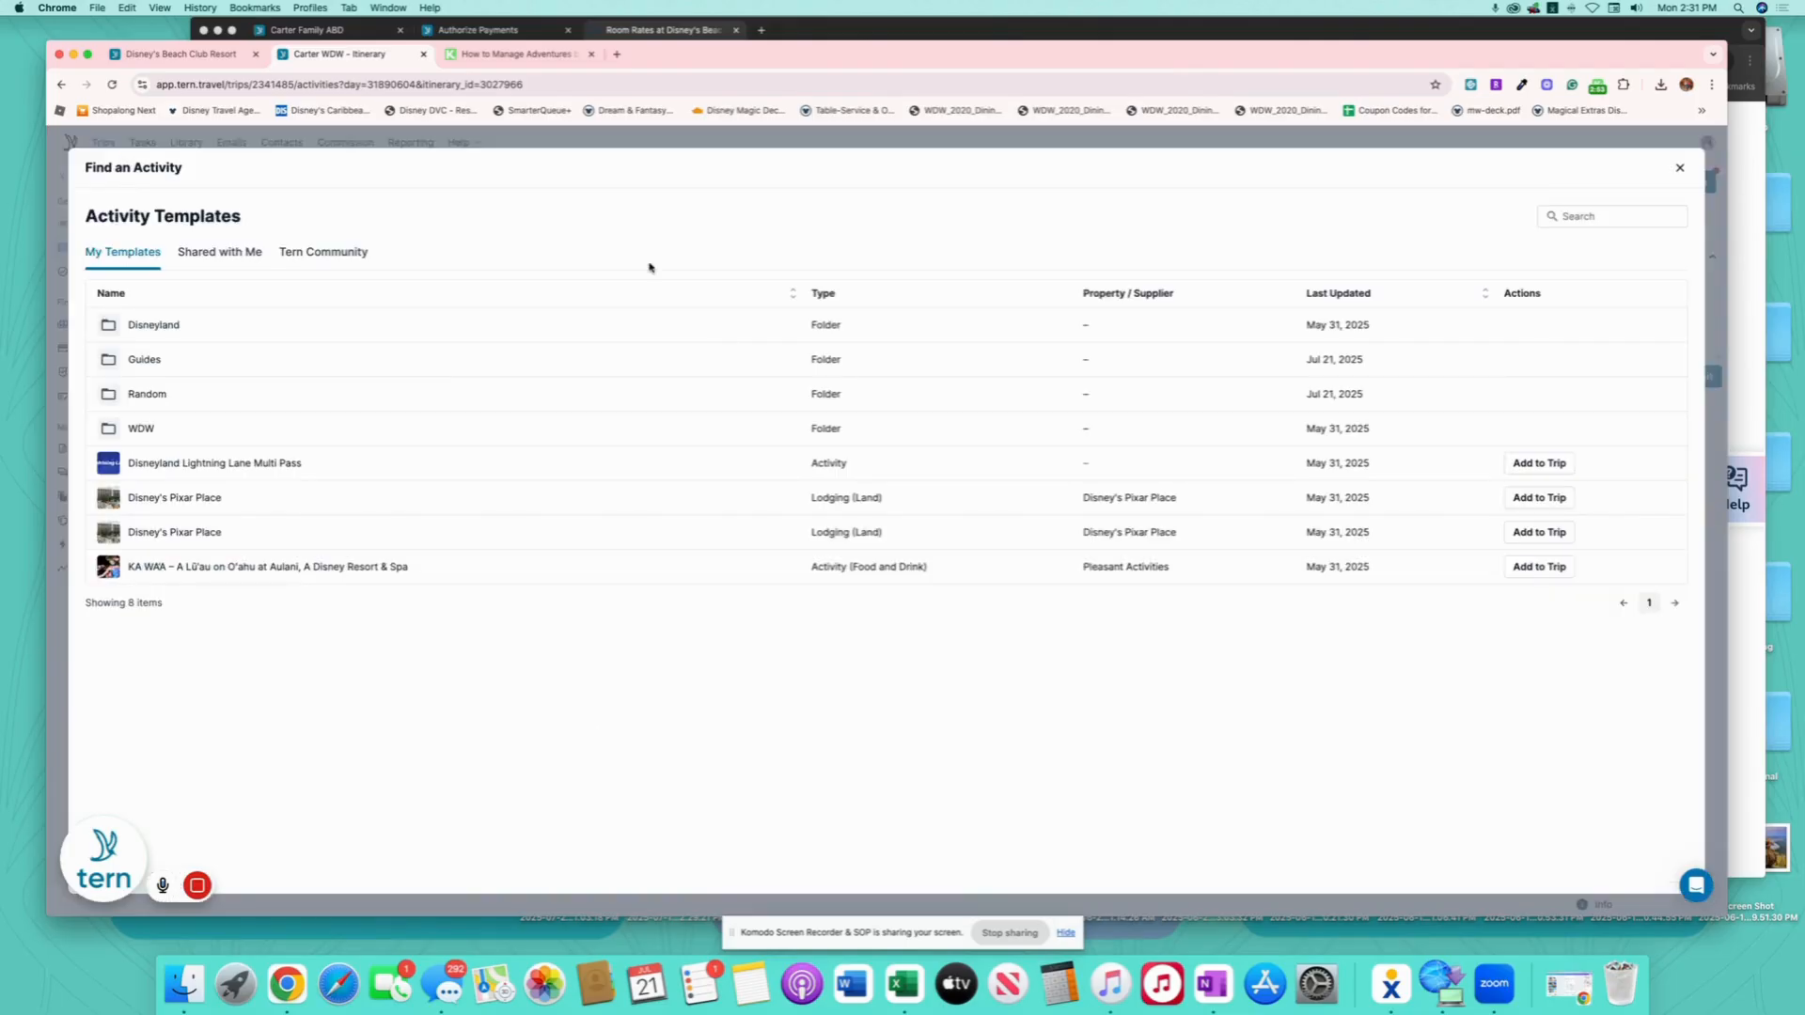
- Search shared templates for 'park', add Park Hopper® Option, and drag it into Ticket Option
{"action": "left_click", "coordinate": [1670, 206]}
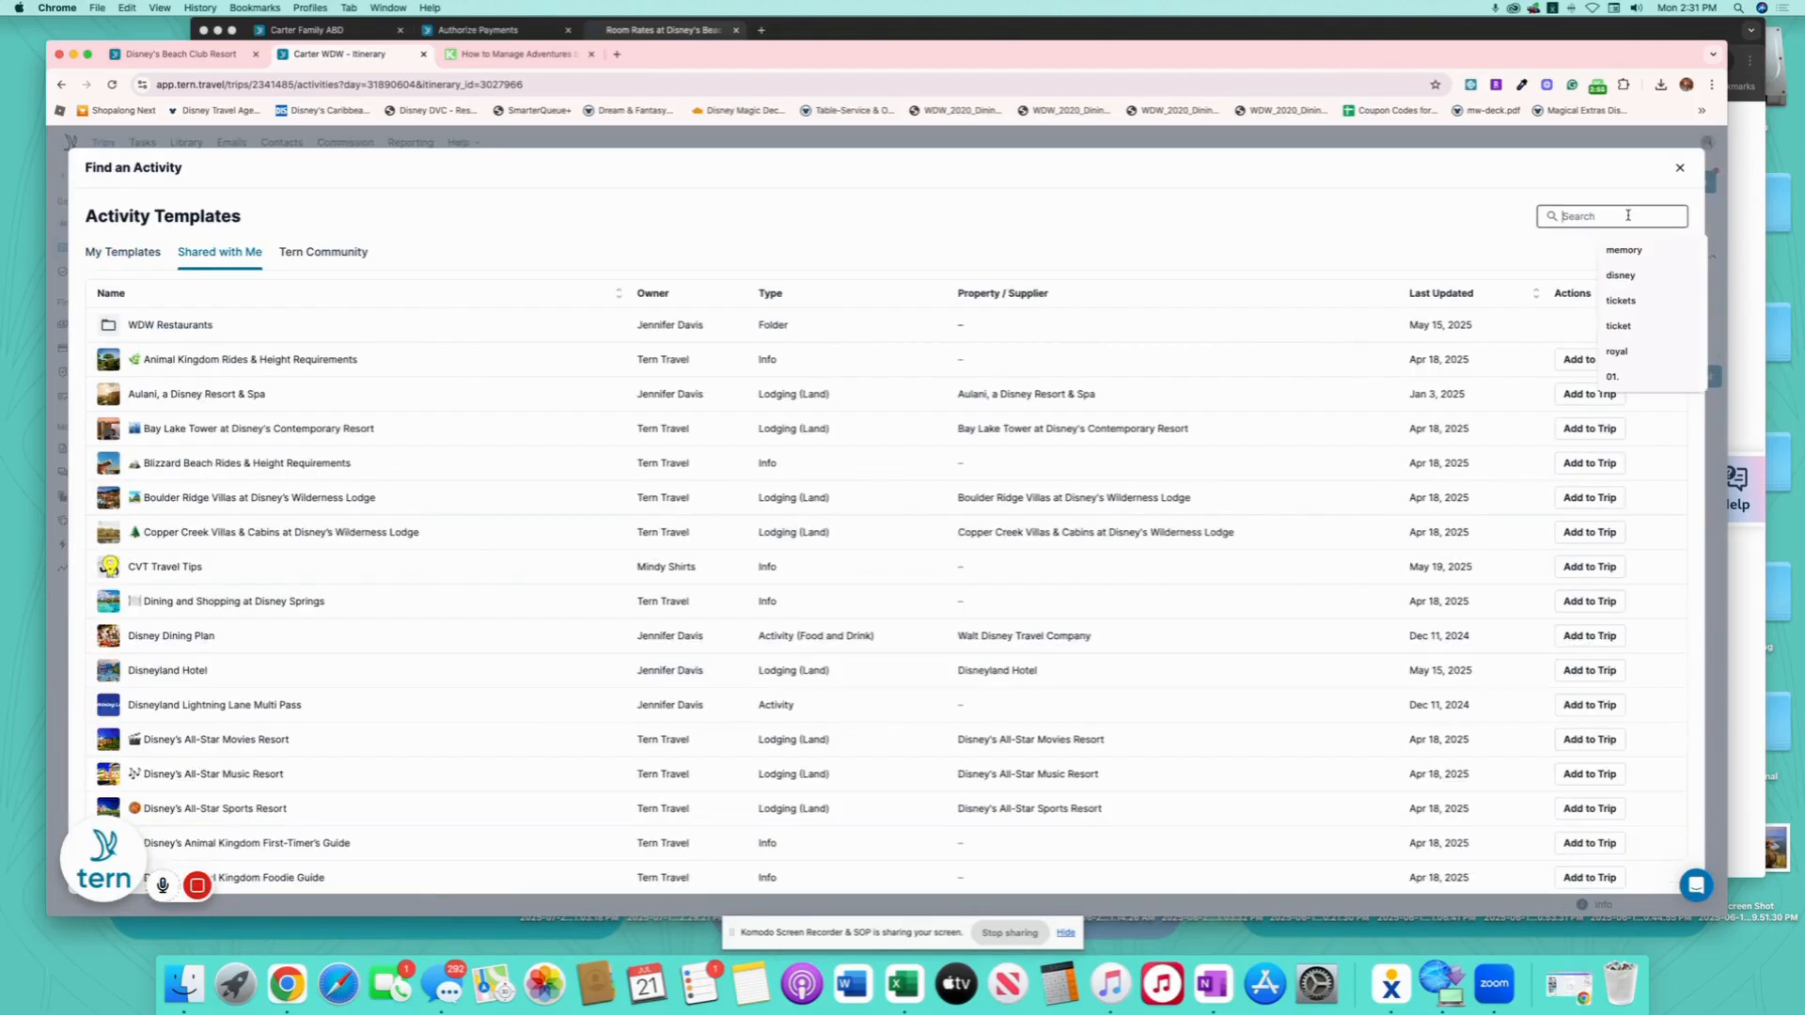
{"action": "type", "text": "park"}
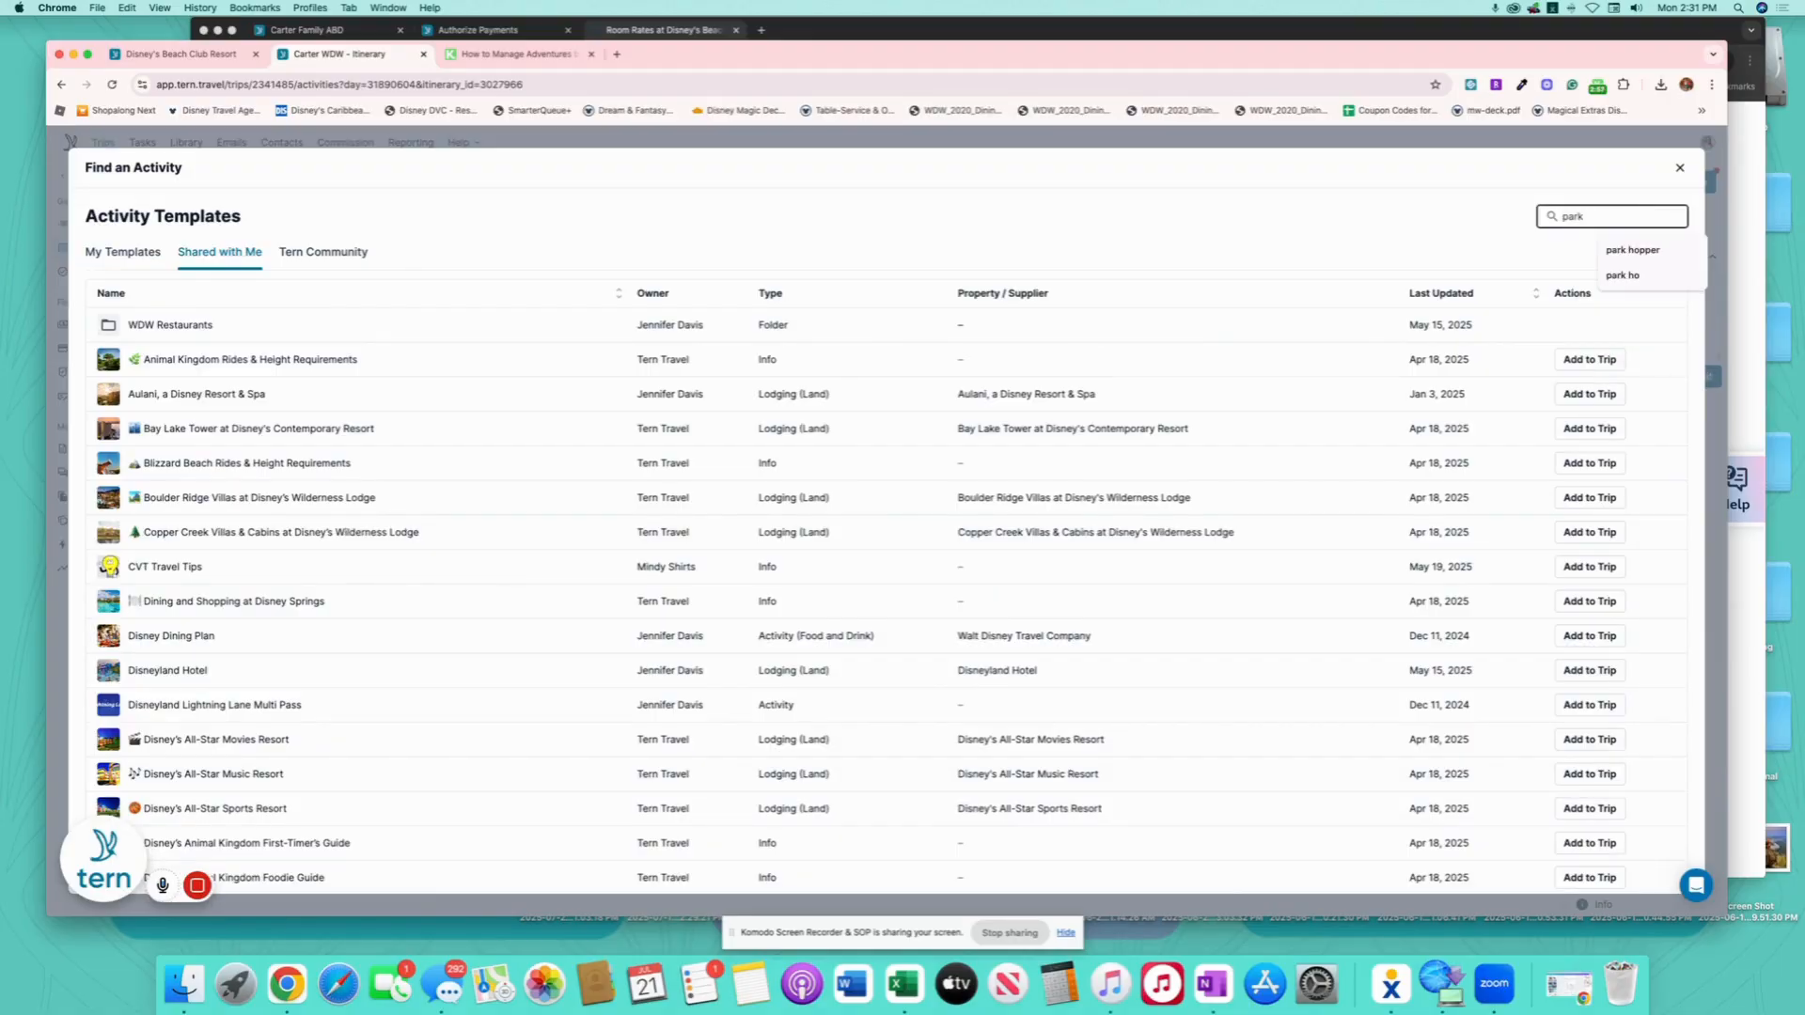
{"action": "key", "text": "Return"}
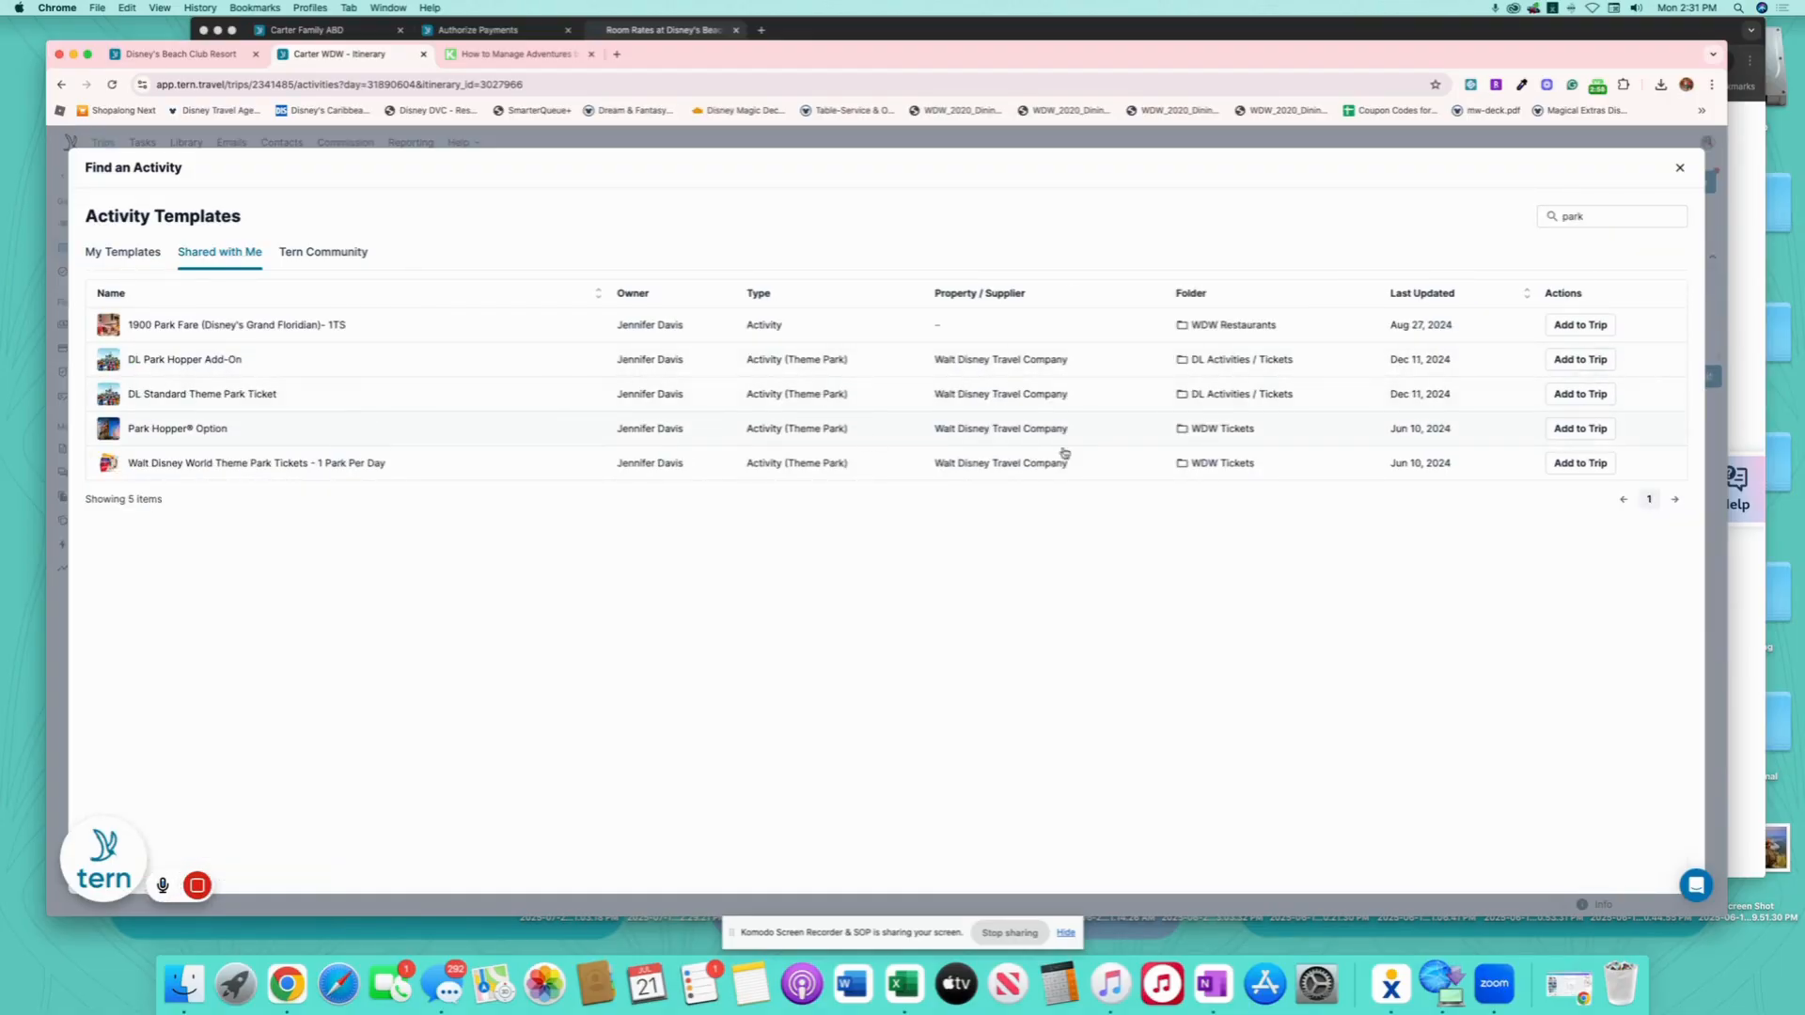
{"action": "left_click", "coordinate": [1605, 429]}
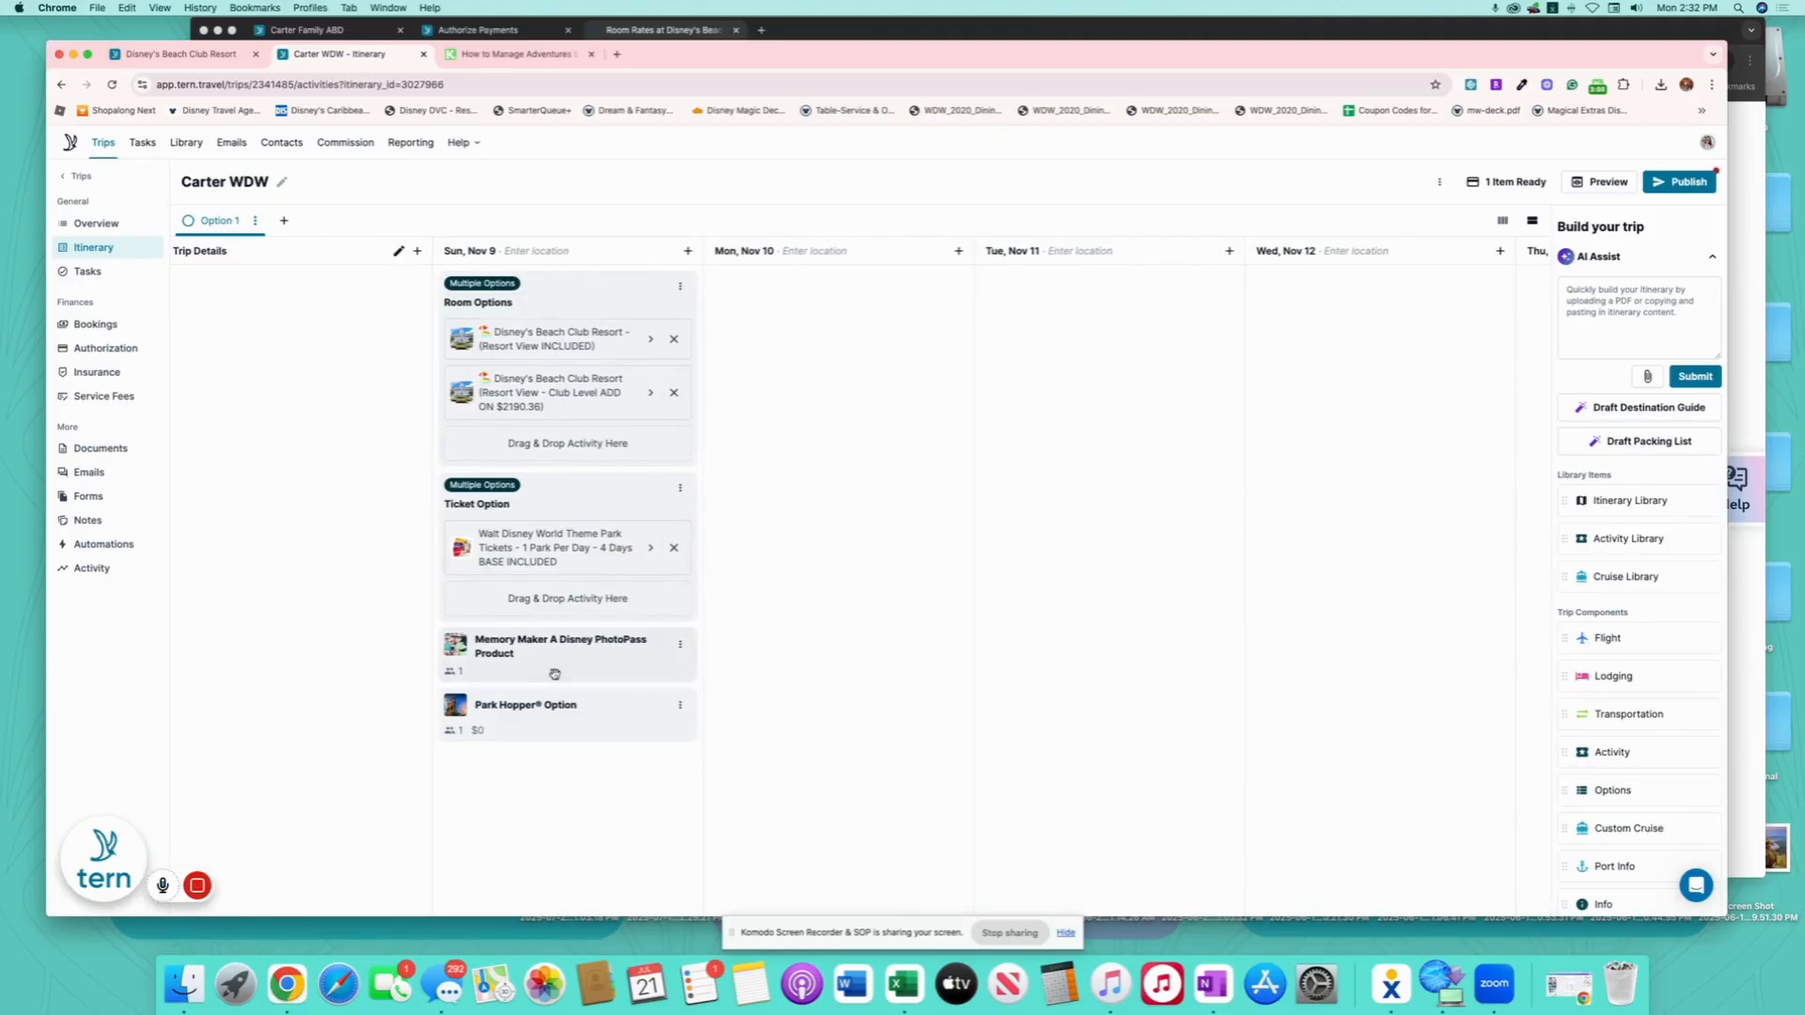
{"action": "left_click_drag", "start_coordinate": [540, 700], "coordinate": [571, 562]}
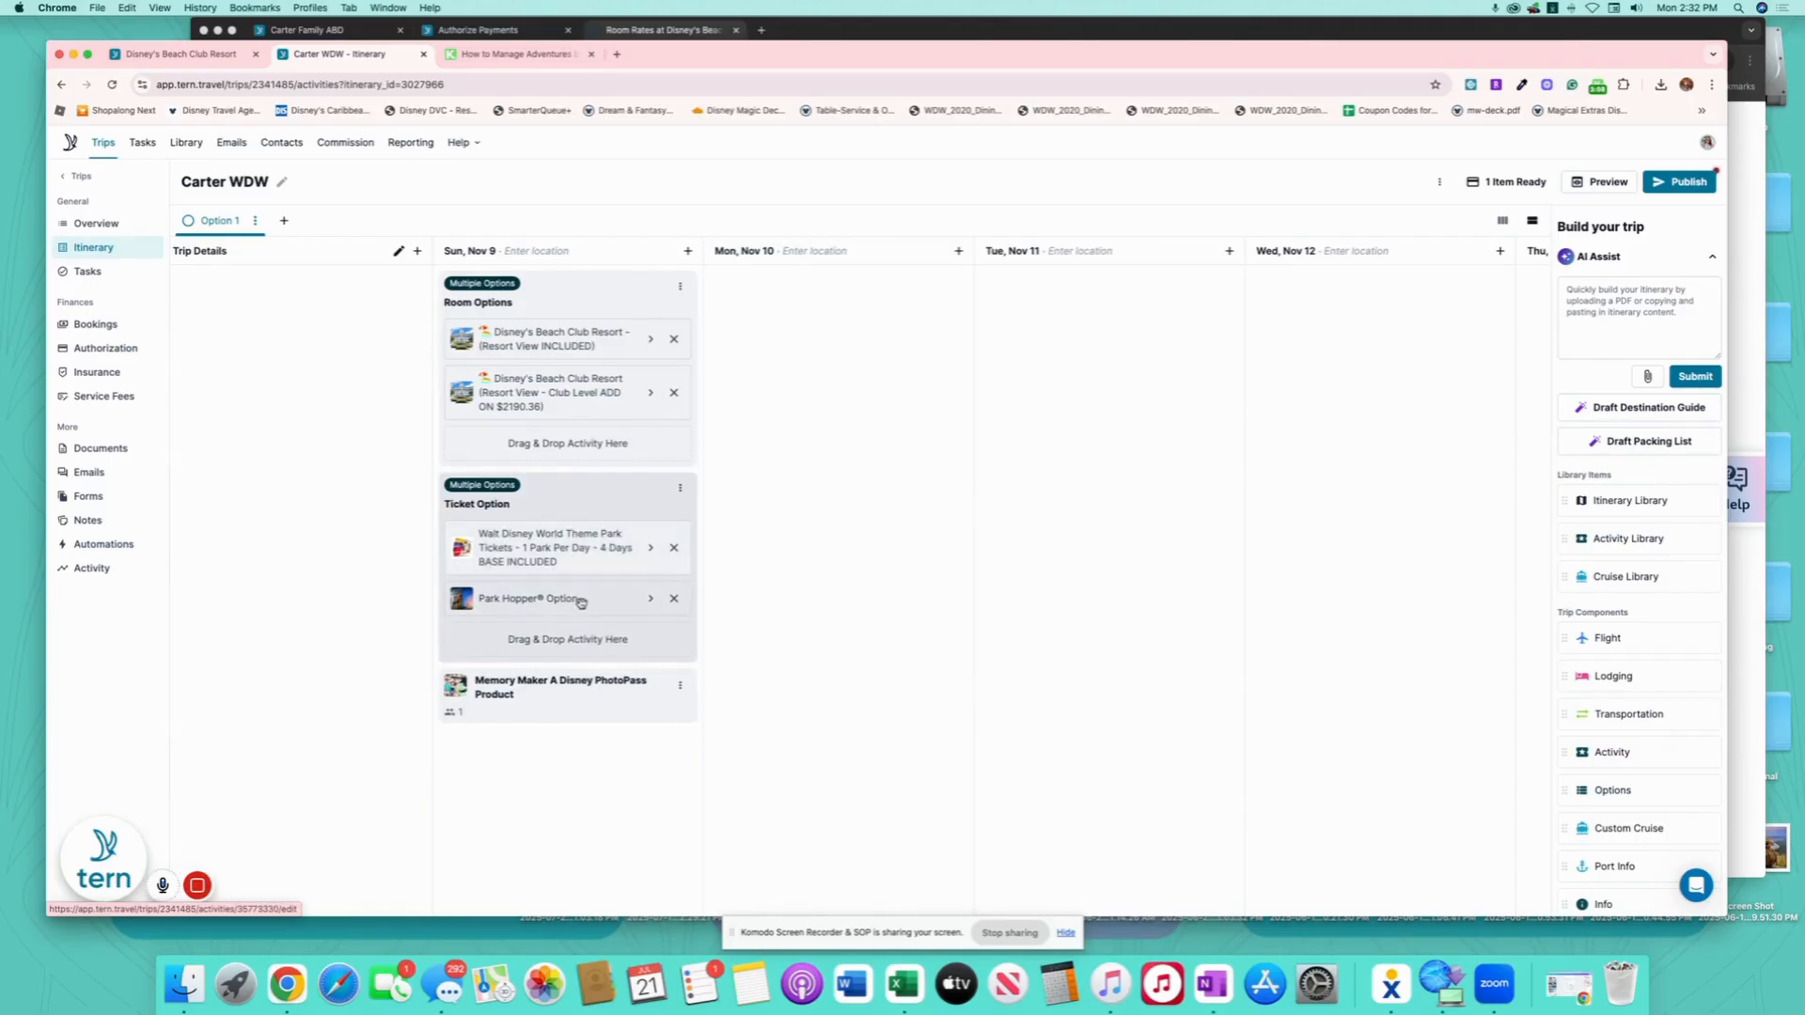
- Add 'ADD ON $404.68' to the Park Hopper® Option title and set its total price to $404.68
{"action": "left_click", "coordinate": [580, 602]}
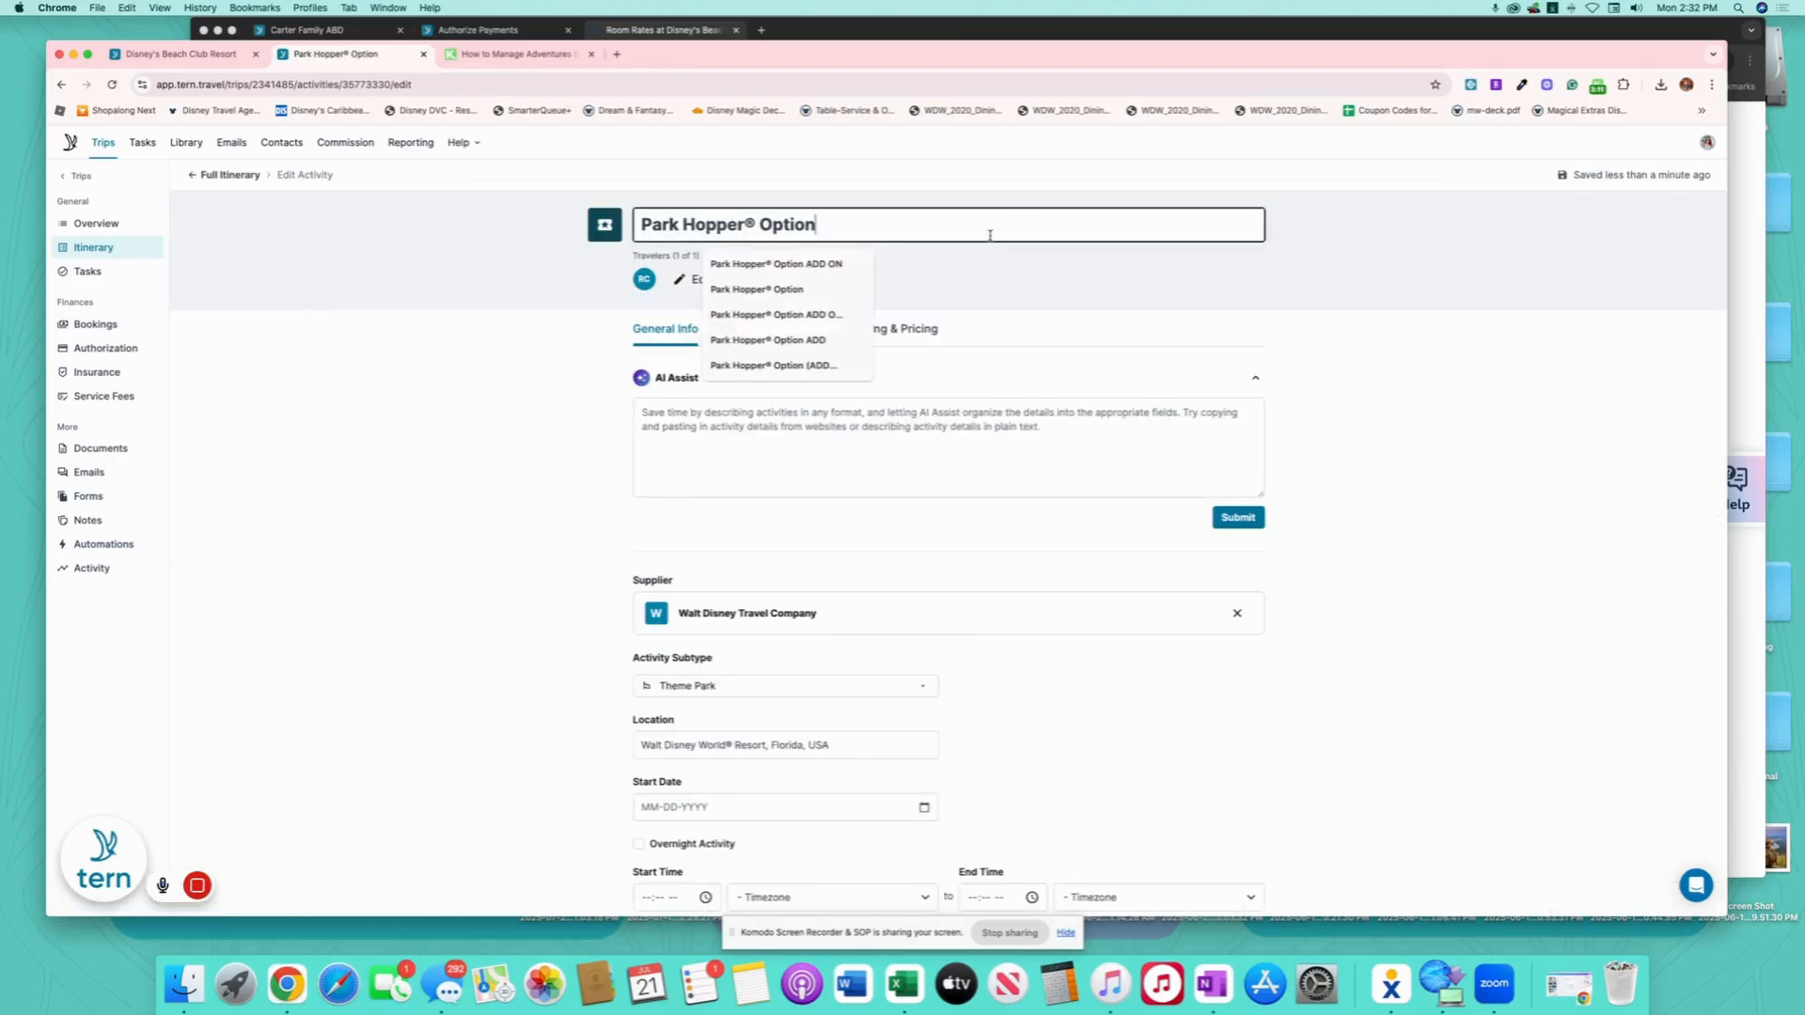
{"action": "type", "text": "ADD ON"}
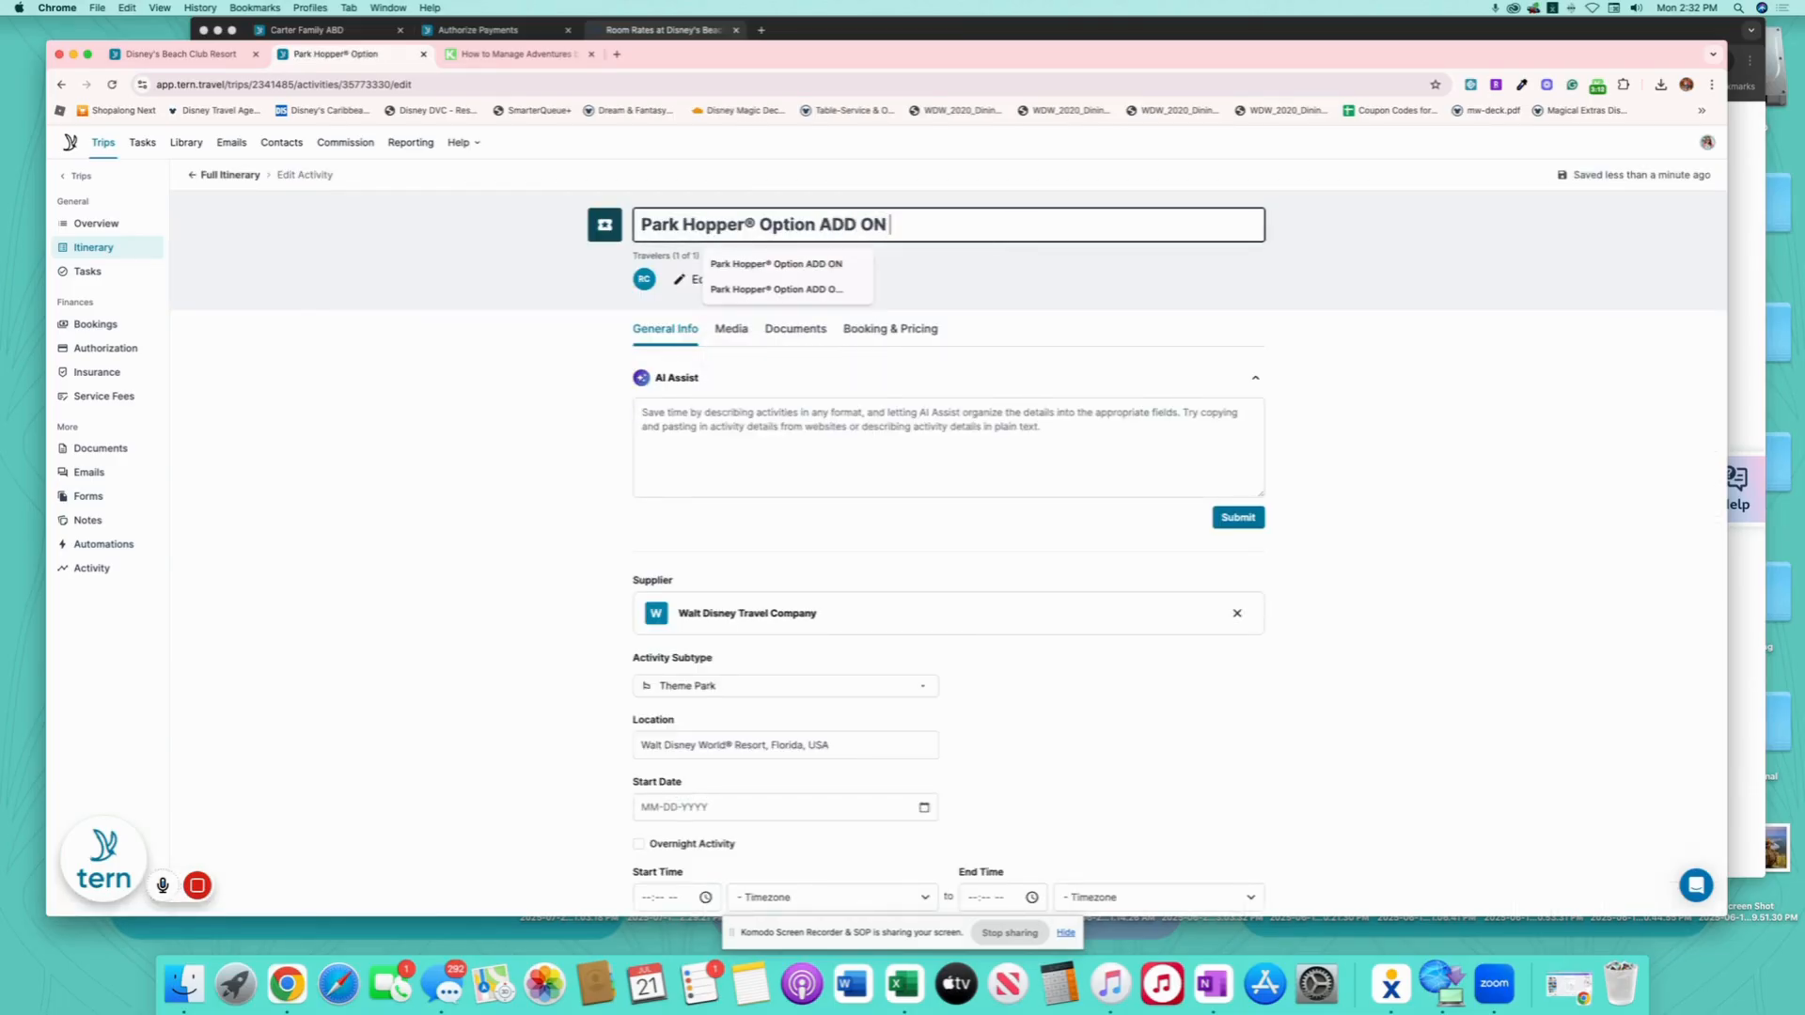
{"action": "type", "text": " $"}
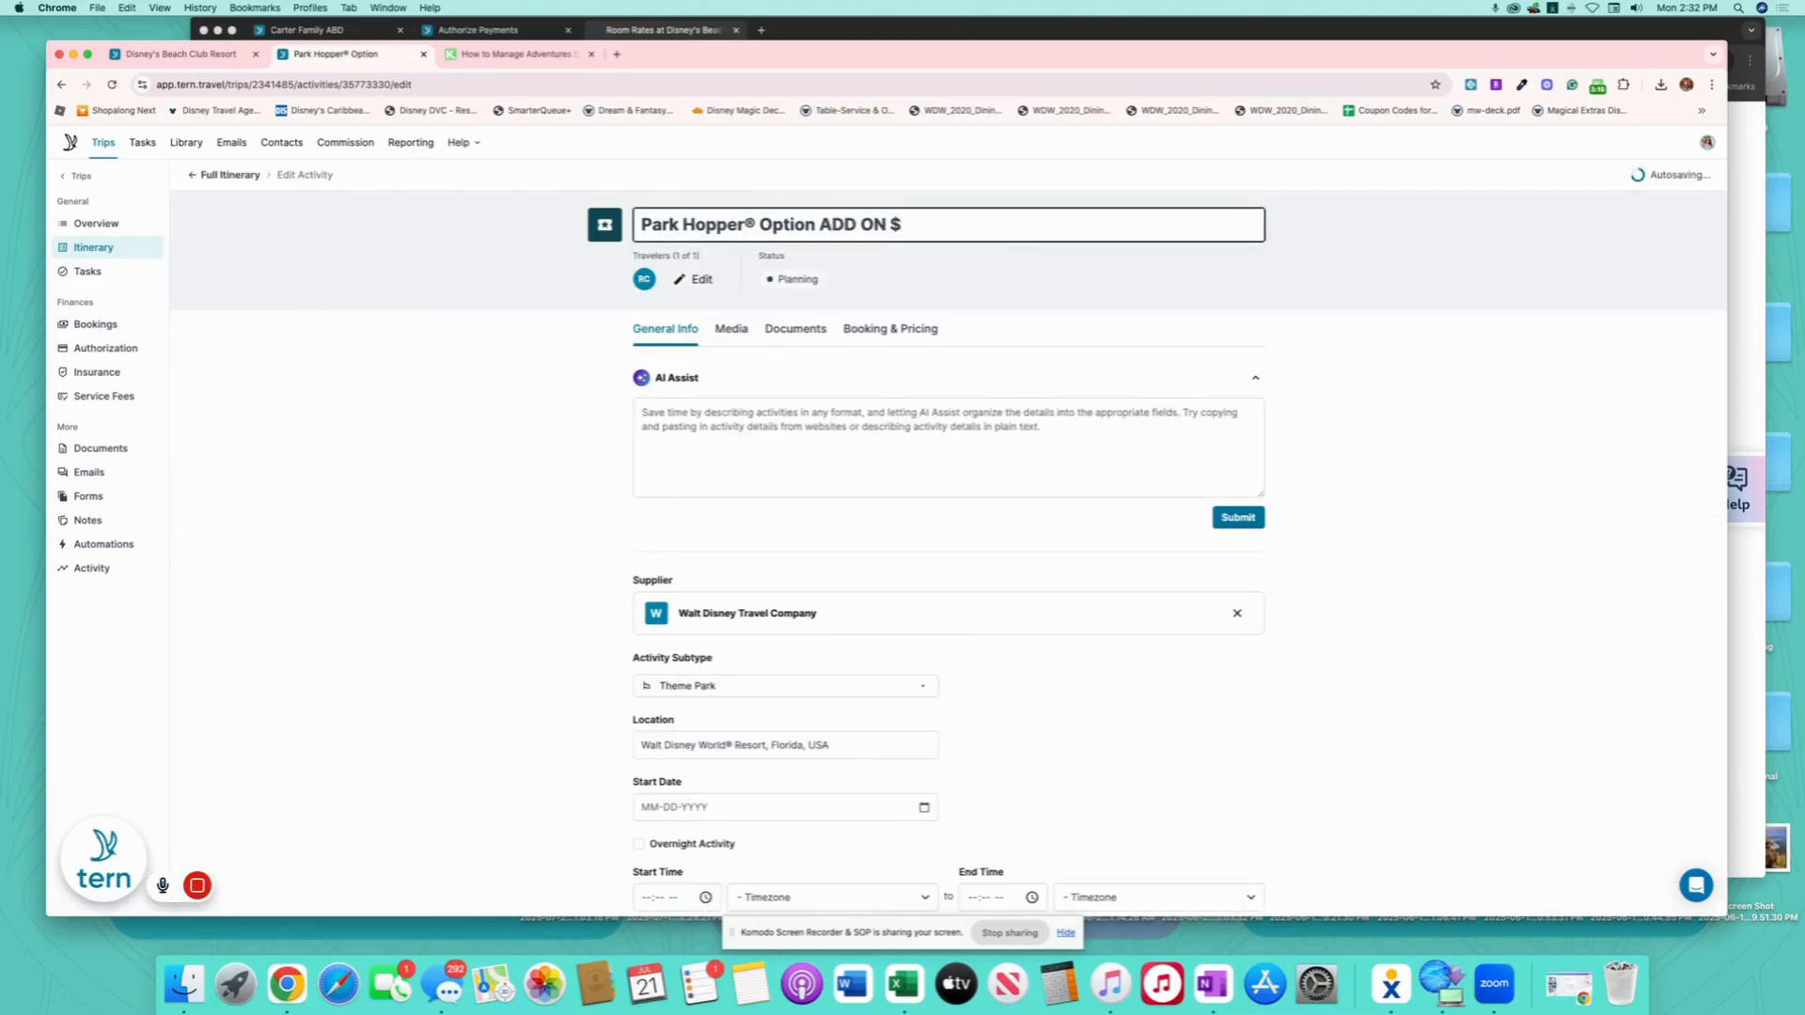
{"action": "type", "text": "404.68"}
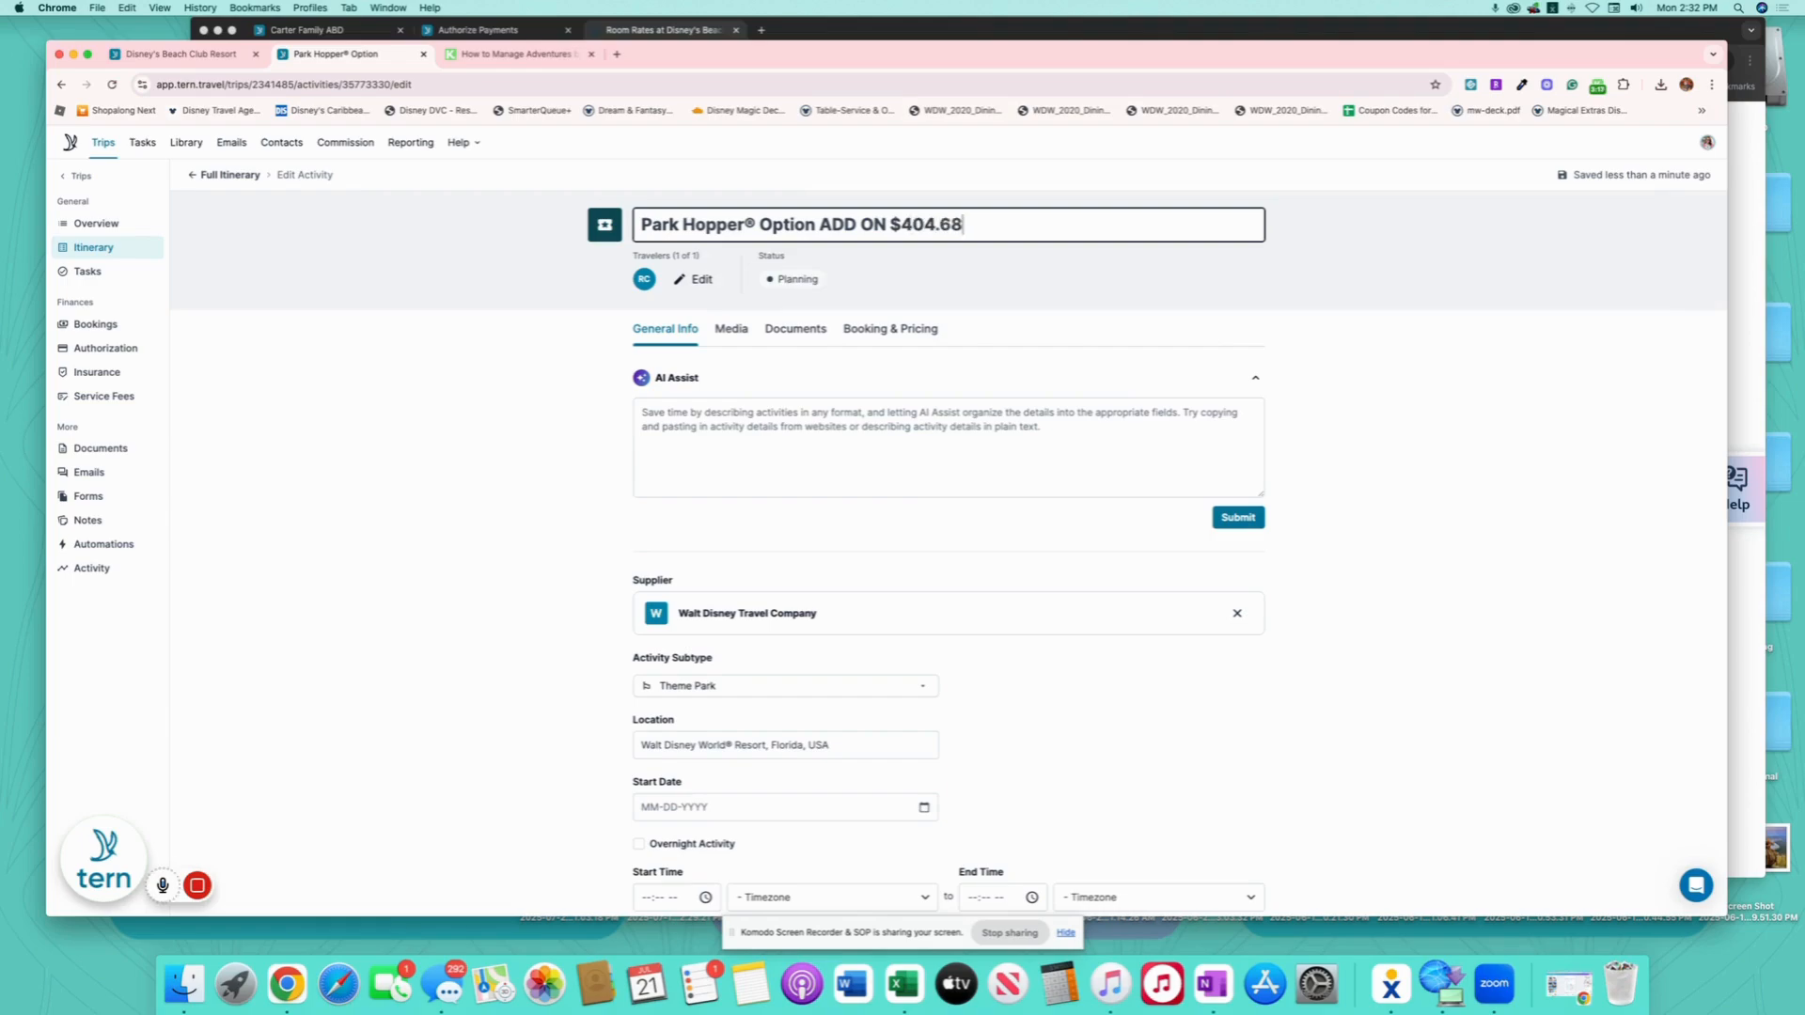
{"action": "left_click", "coordinate": [893, 331]}
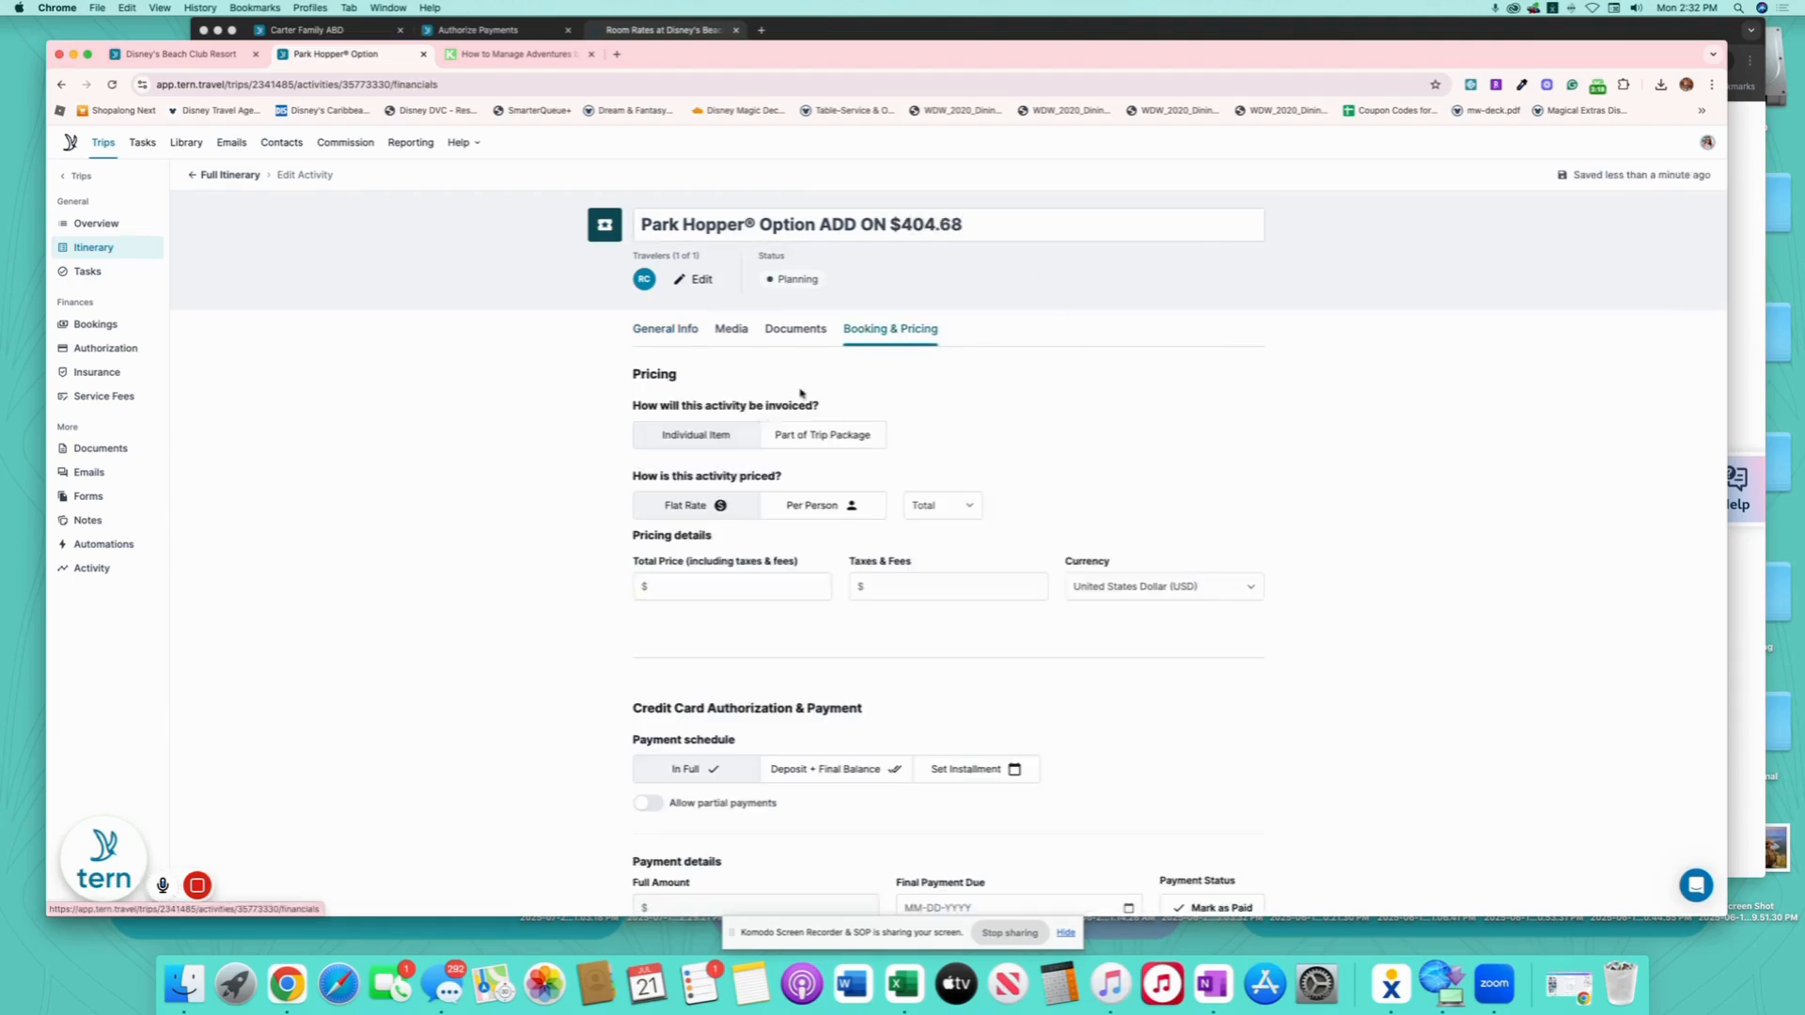
{"action": "left_click", "coordinate": [694, 580]}
{"action": "type", "text": "40"}
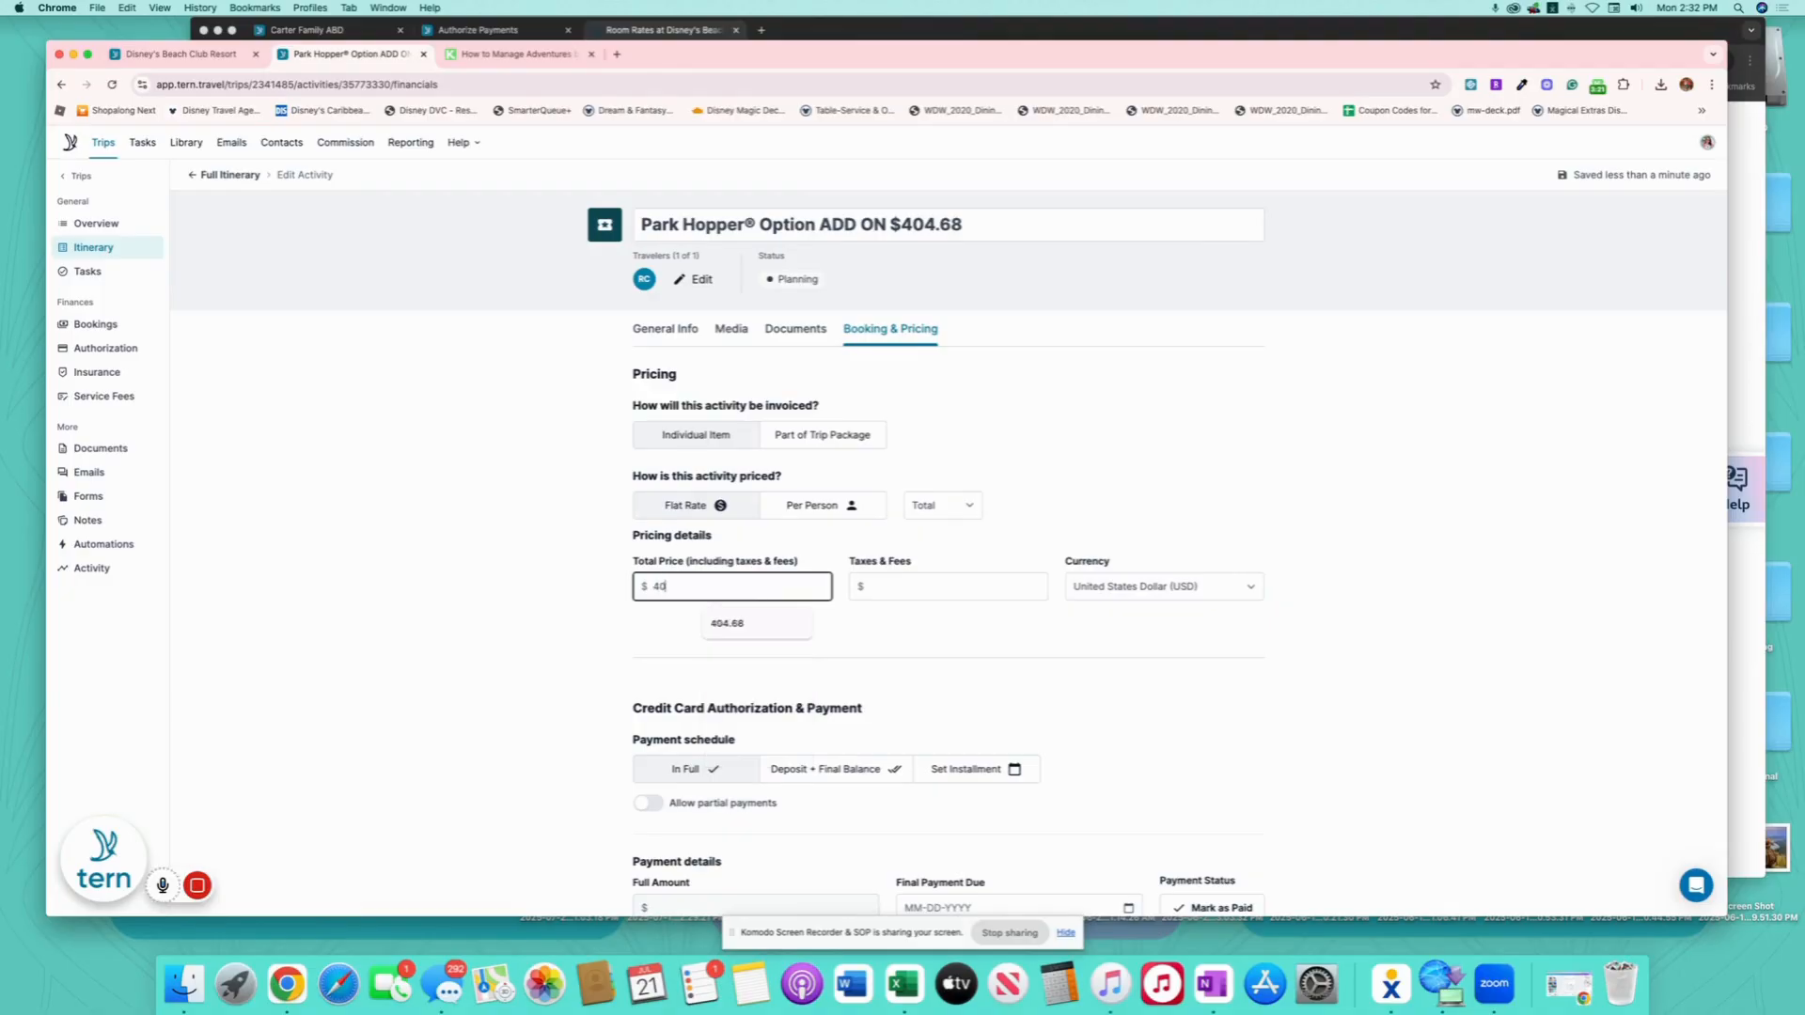
{"action": "type", "text": "4.68"}
{"action": "left_click", "coordinate": [1018, 698]}
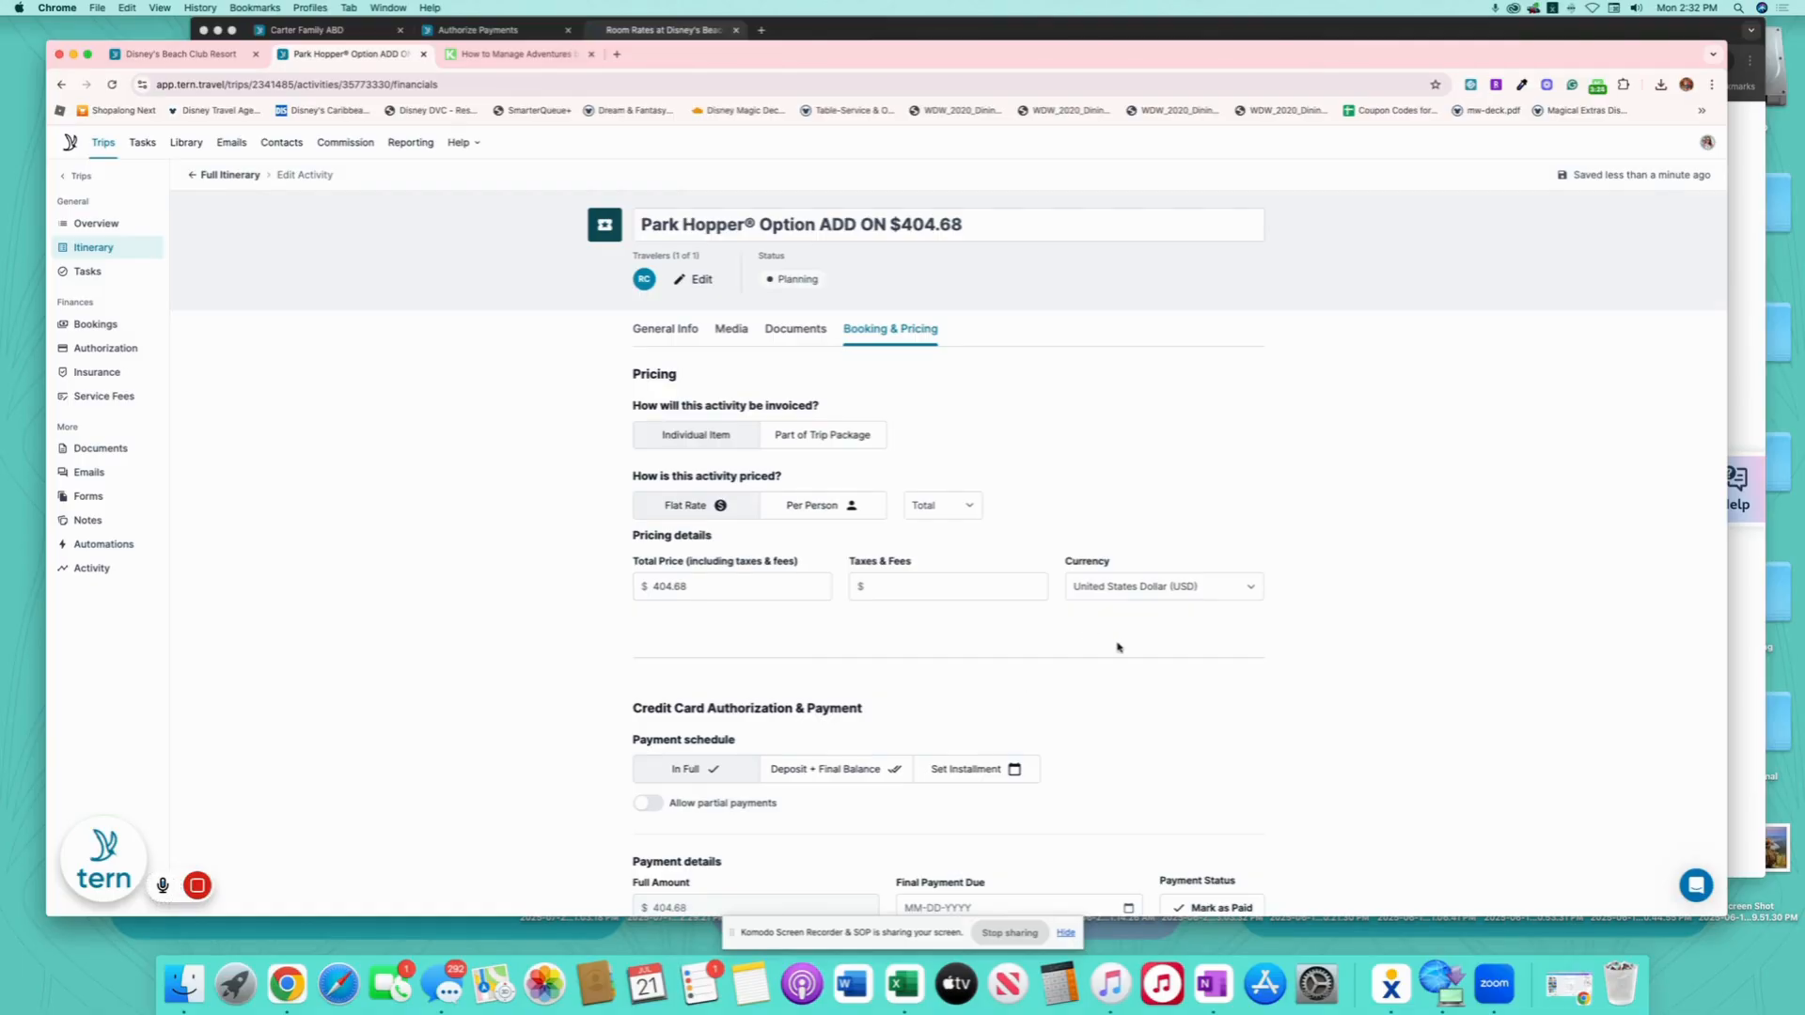
- Wrap the add-on note in parentheses so the title reads 'Park Hopper® Option (ADD ON $404.68)'
{"action": "scroll", "coordinate": [1175, 642], "scroll_direction": "down", "scroll_amount": 5}
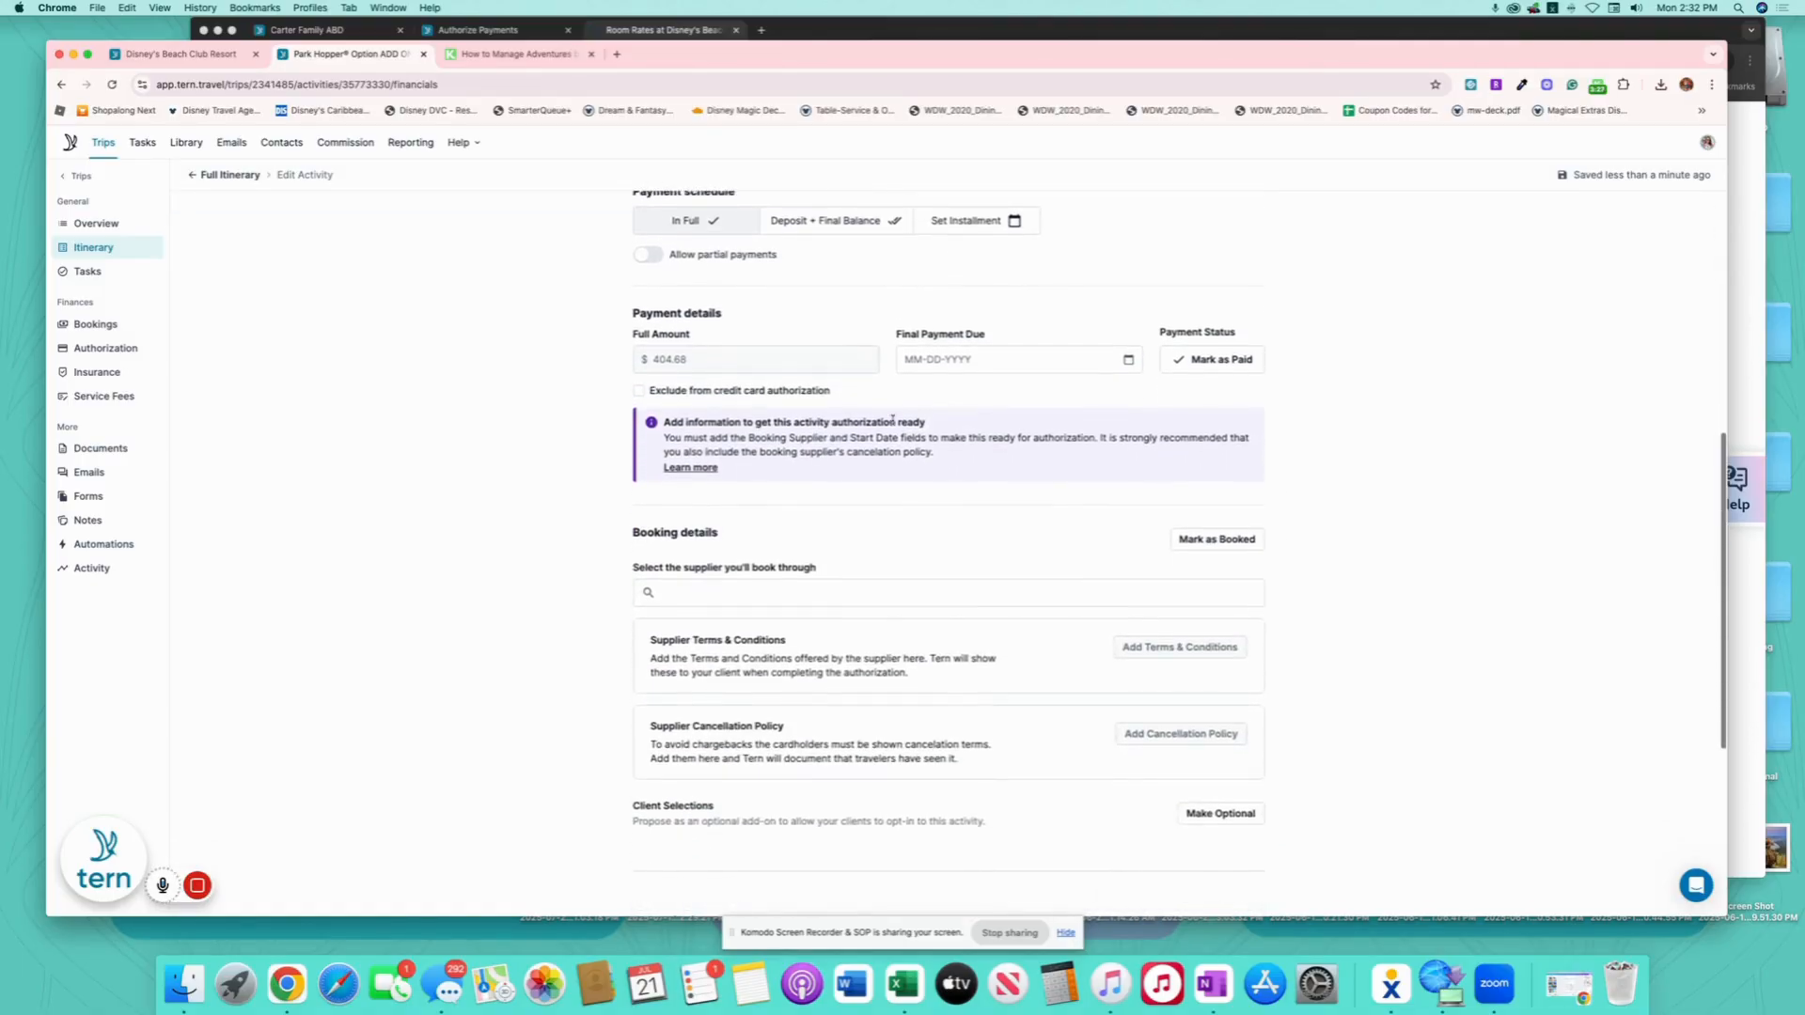
{"action": "scroll", "coordinate": [1304, 638], "scroll_direction": "up", "scroll_amount": 6}
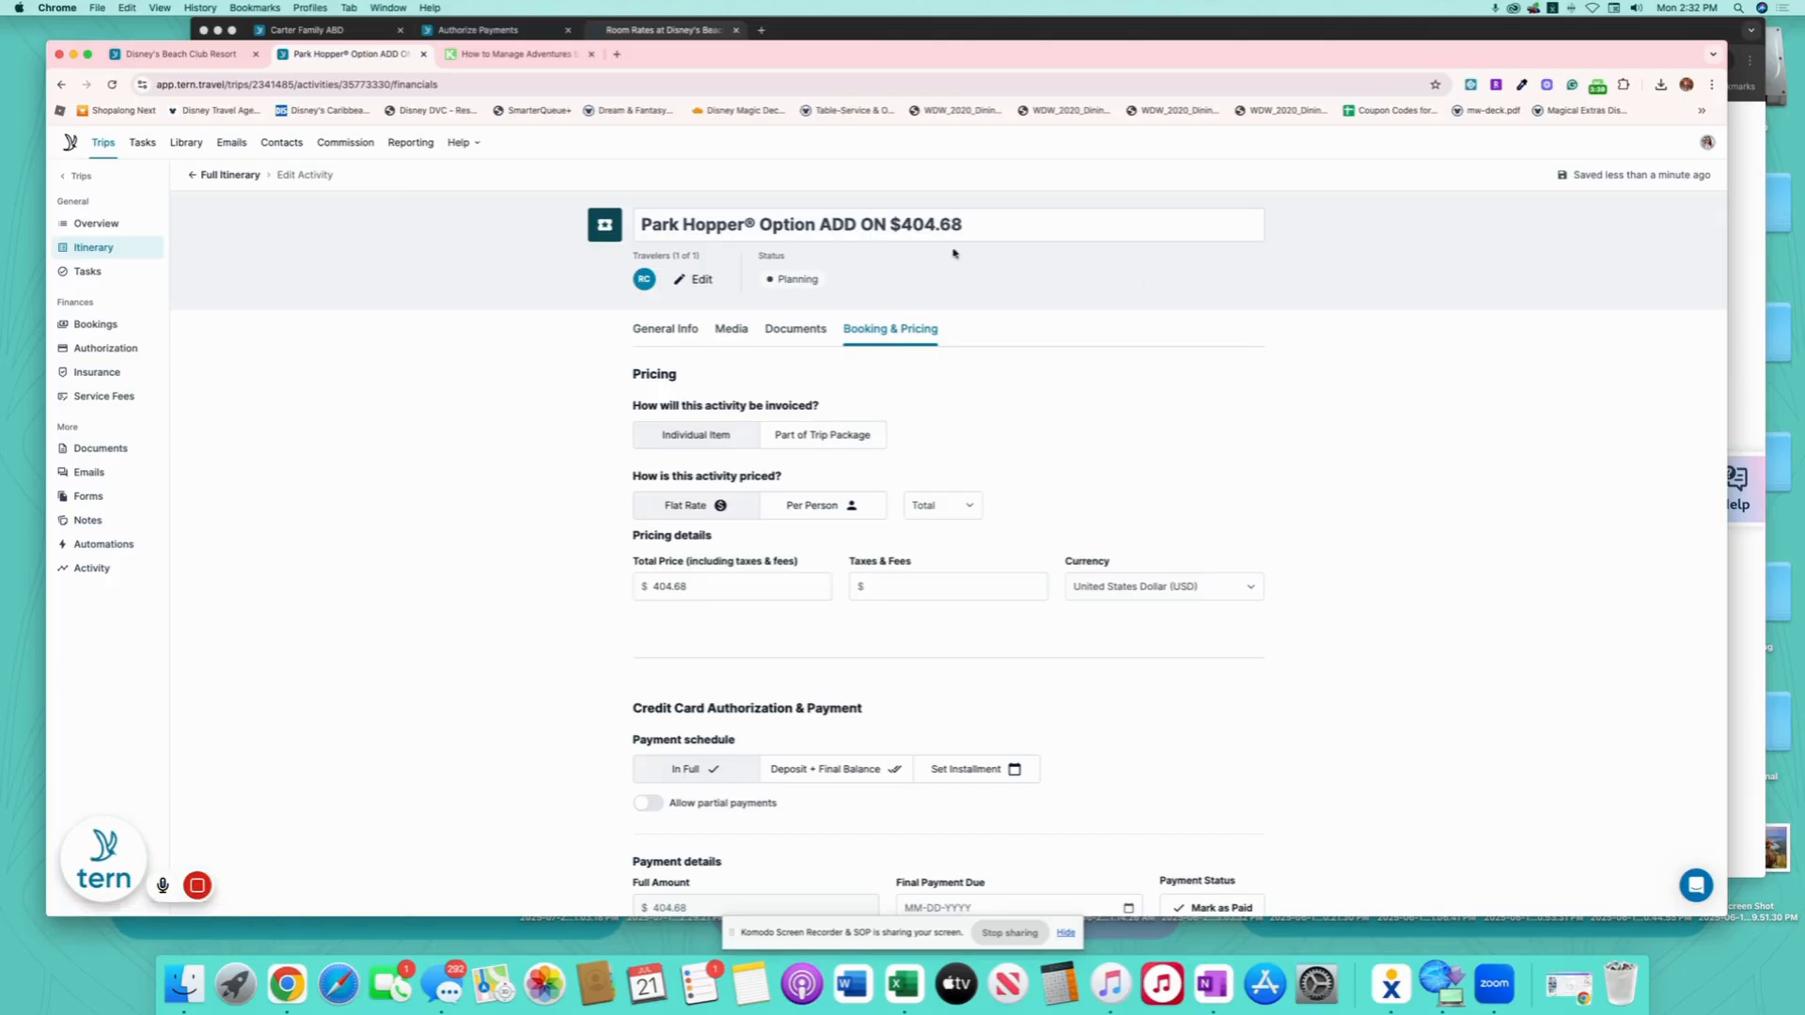
{"action": "left_click", "coordinate": [820, 225]}
{"action": "type", "text": "("}
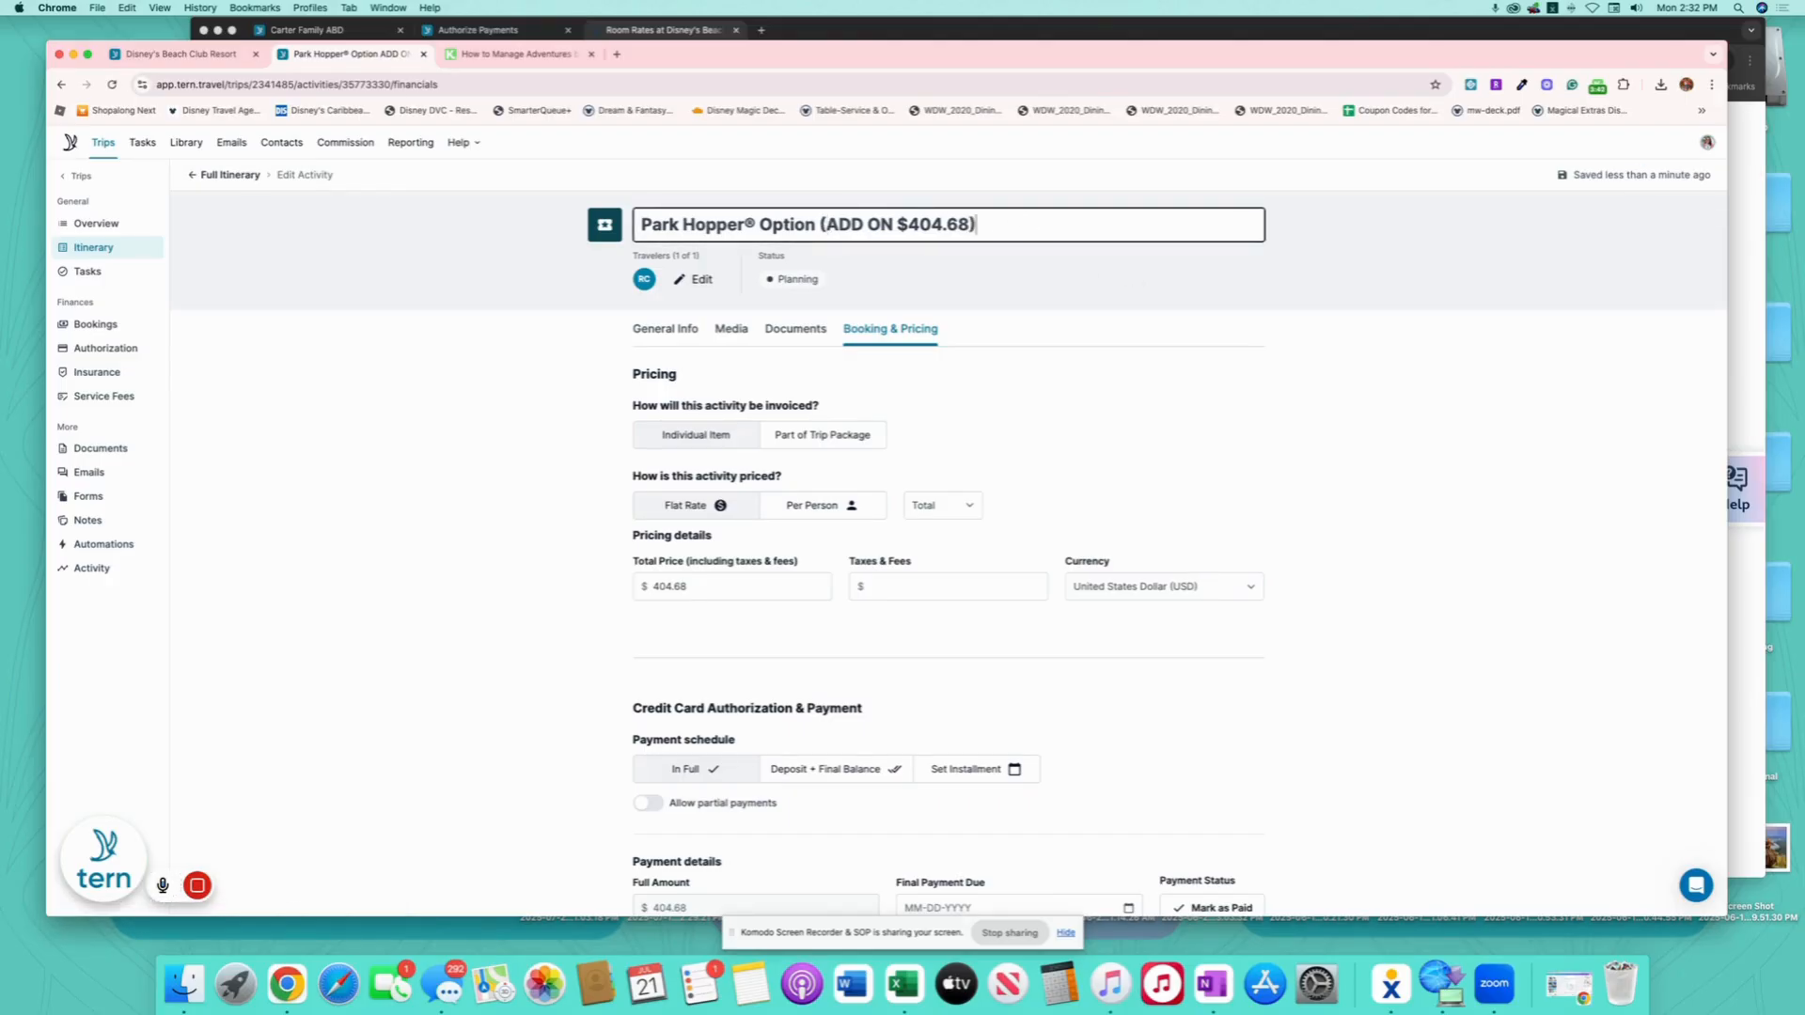
{"action": "left_click", "coordinate": [490, 291]}
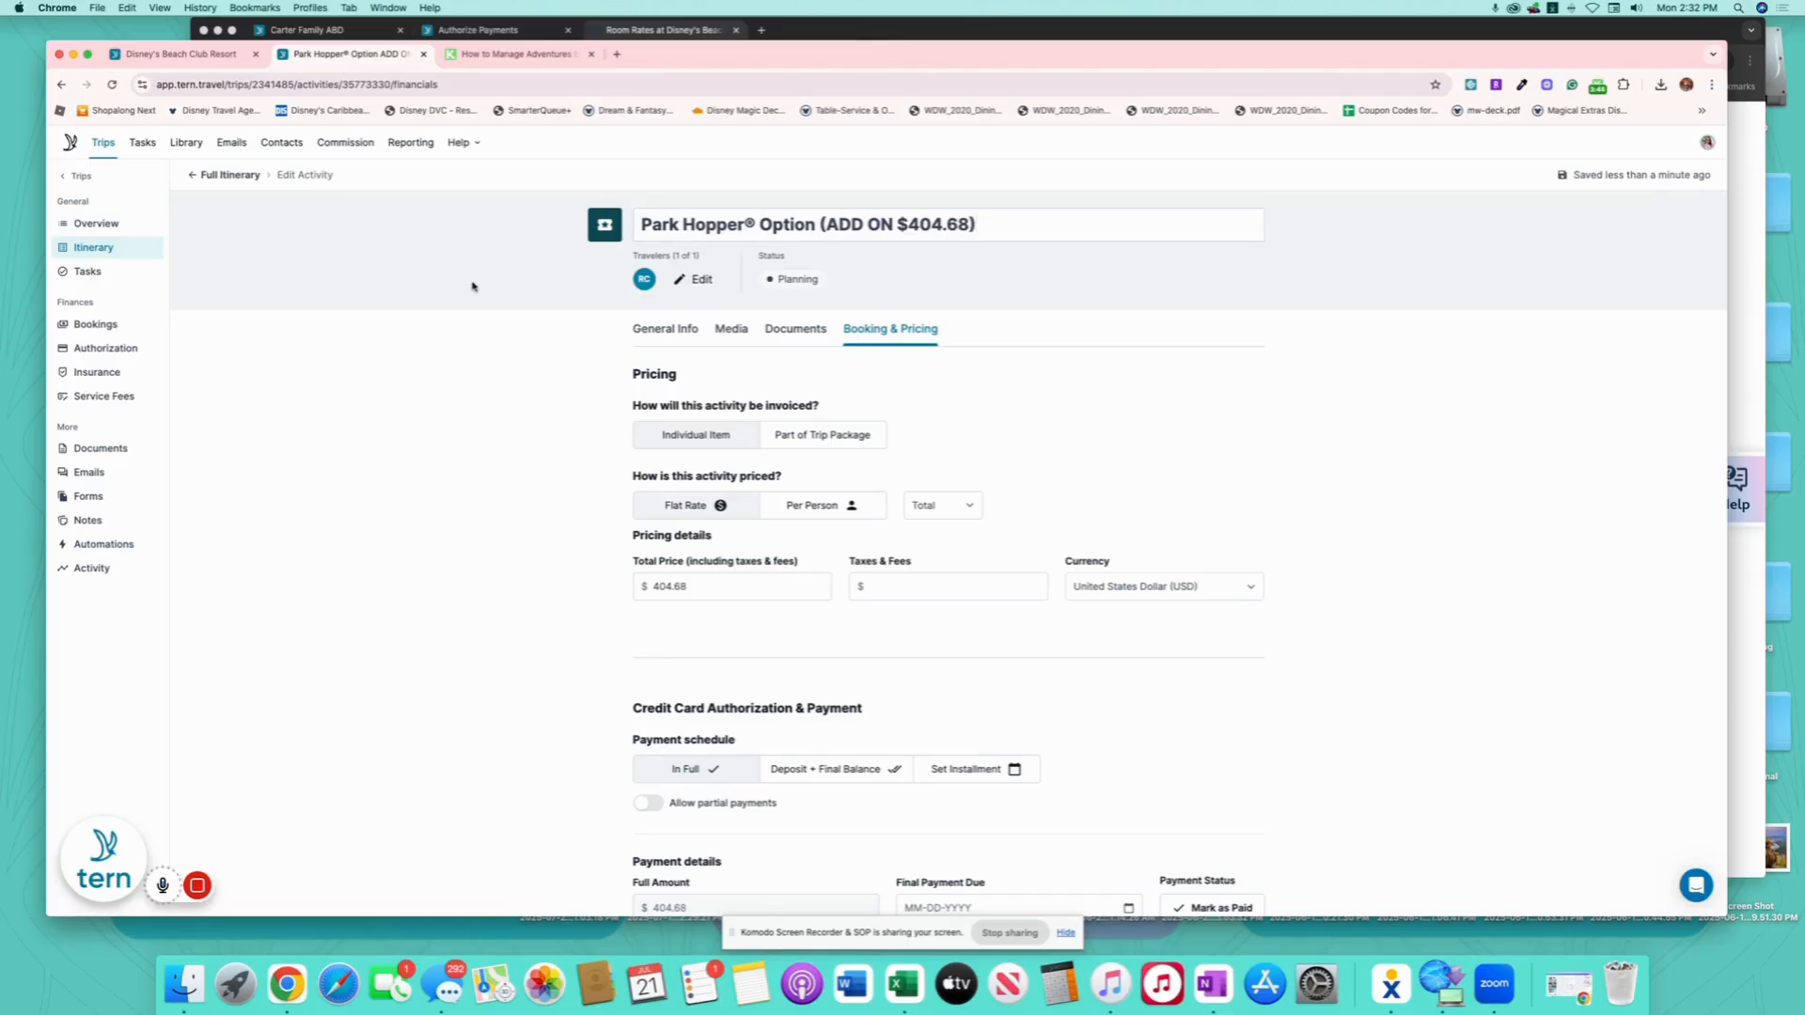
{"action": "left_click", "coordinate": [209, 175]}
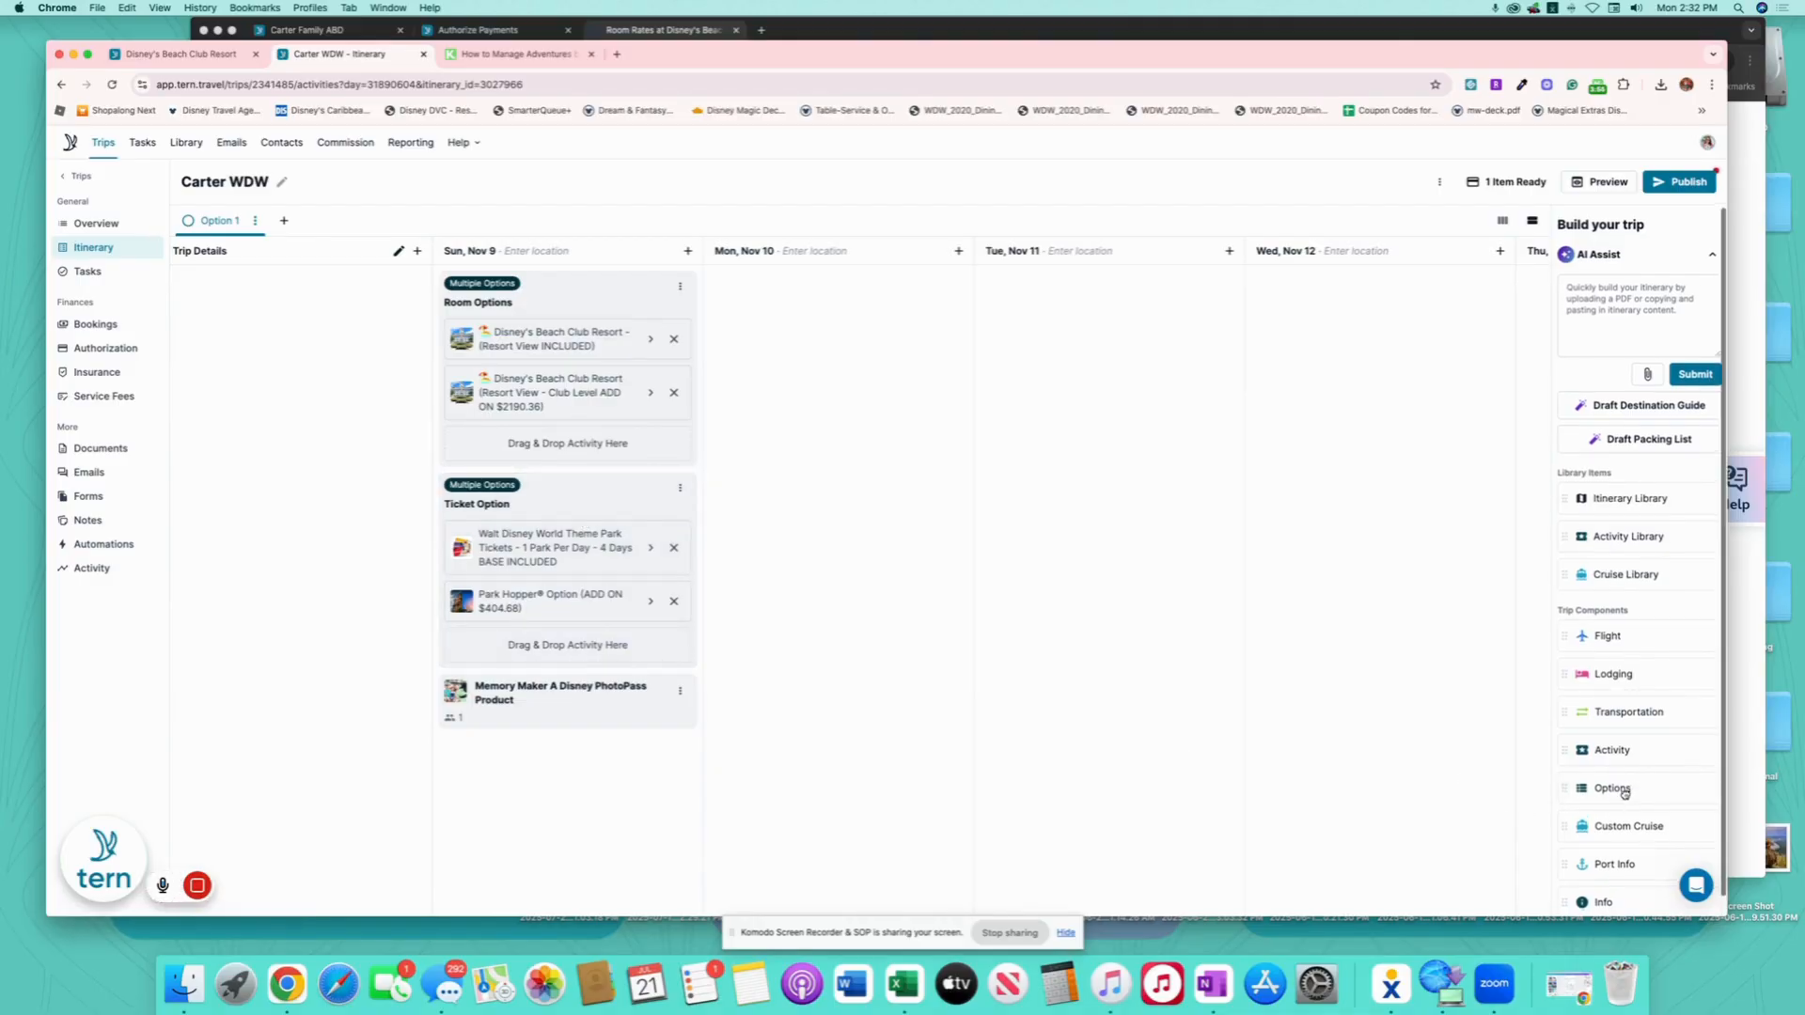
- Drop a new options group onto Sun, Nov 9 and title it 'Dining Plan'
{"action": "left_click_drag", "start_coordinate": [1623, 792], "coordinate": [548, 660]}
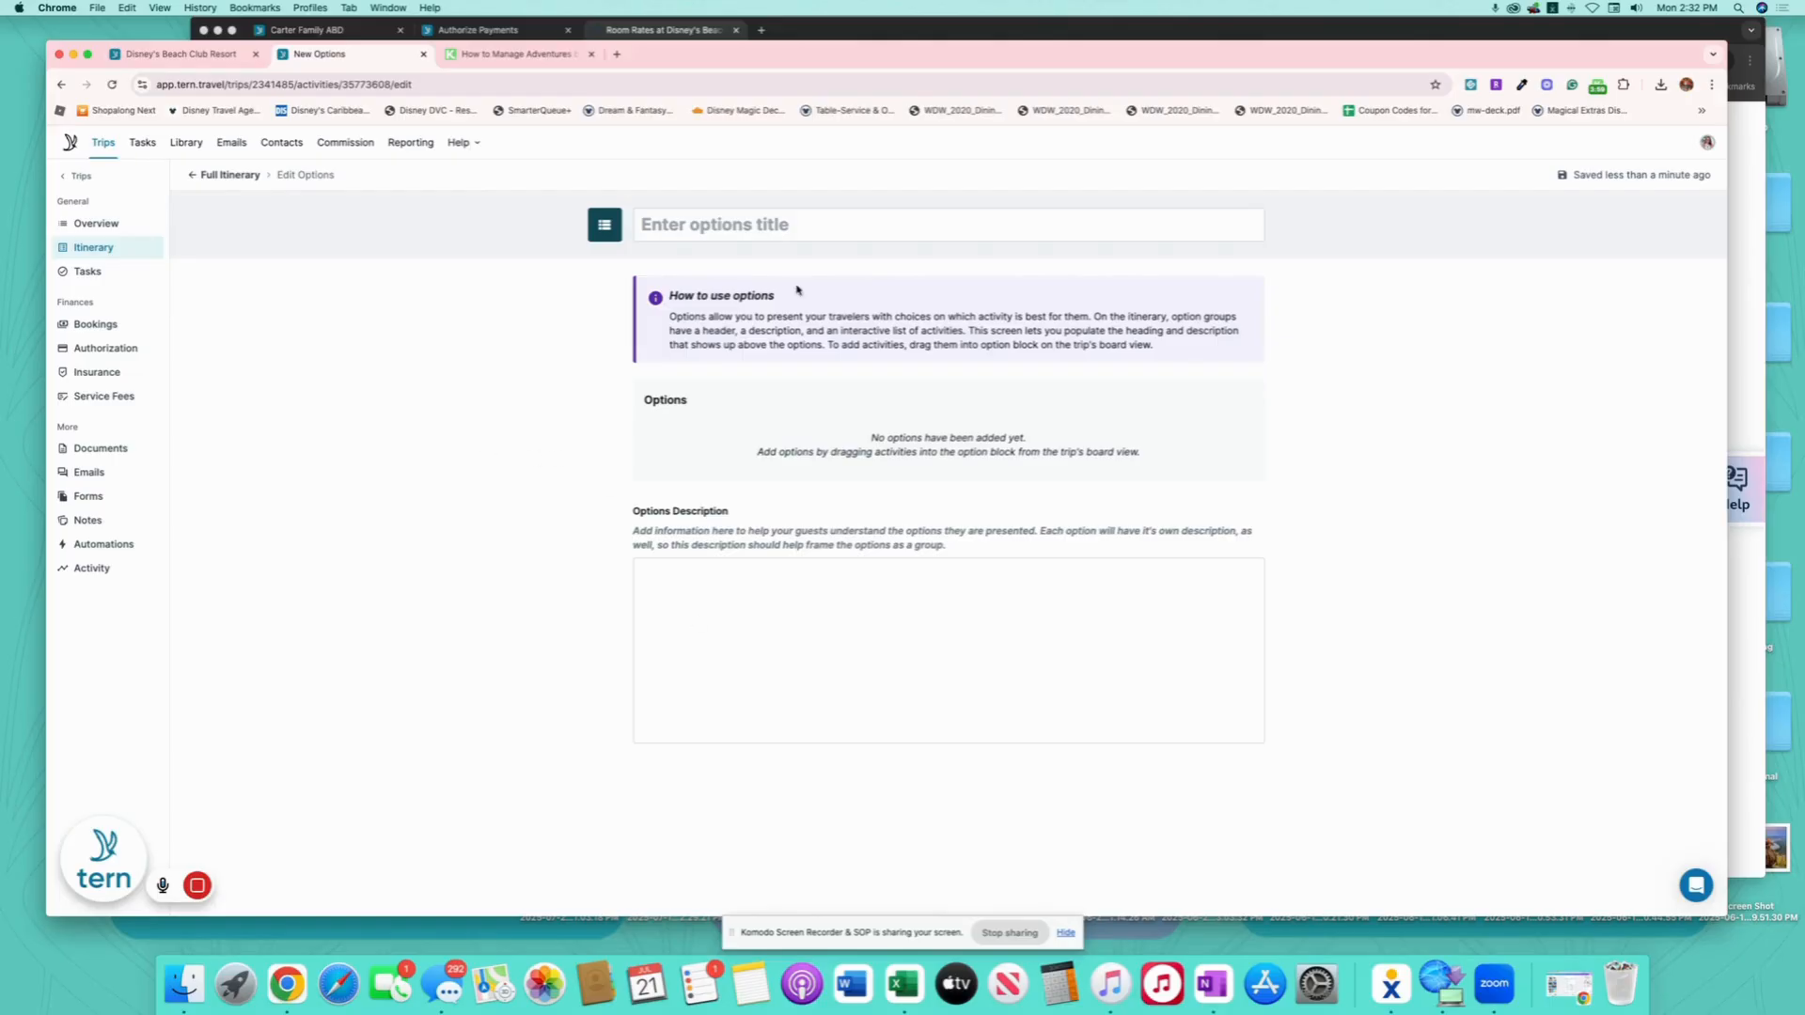
{"action": "left_click", "coordinate": [805, 224]}
{"action": "type", "text": "Dining"}
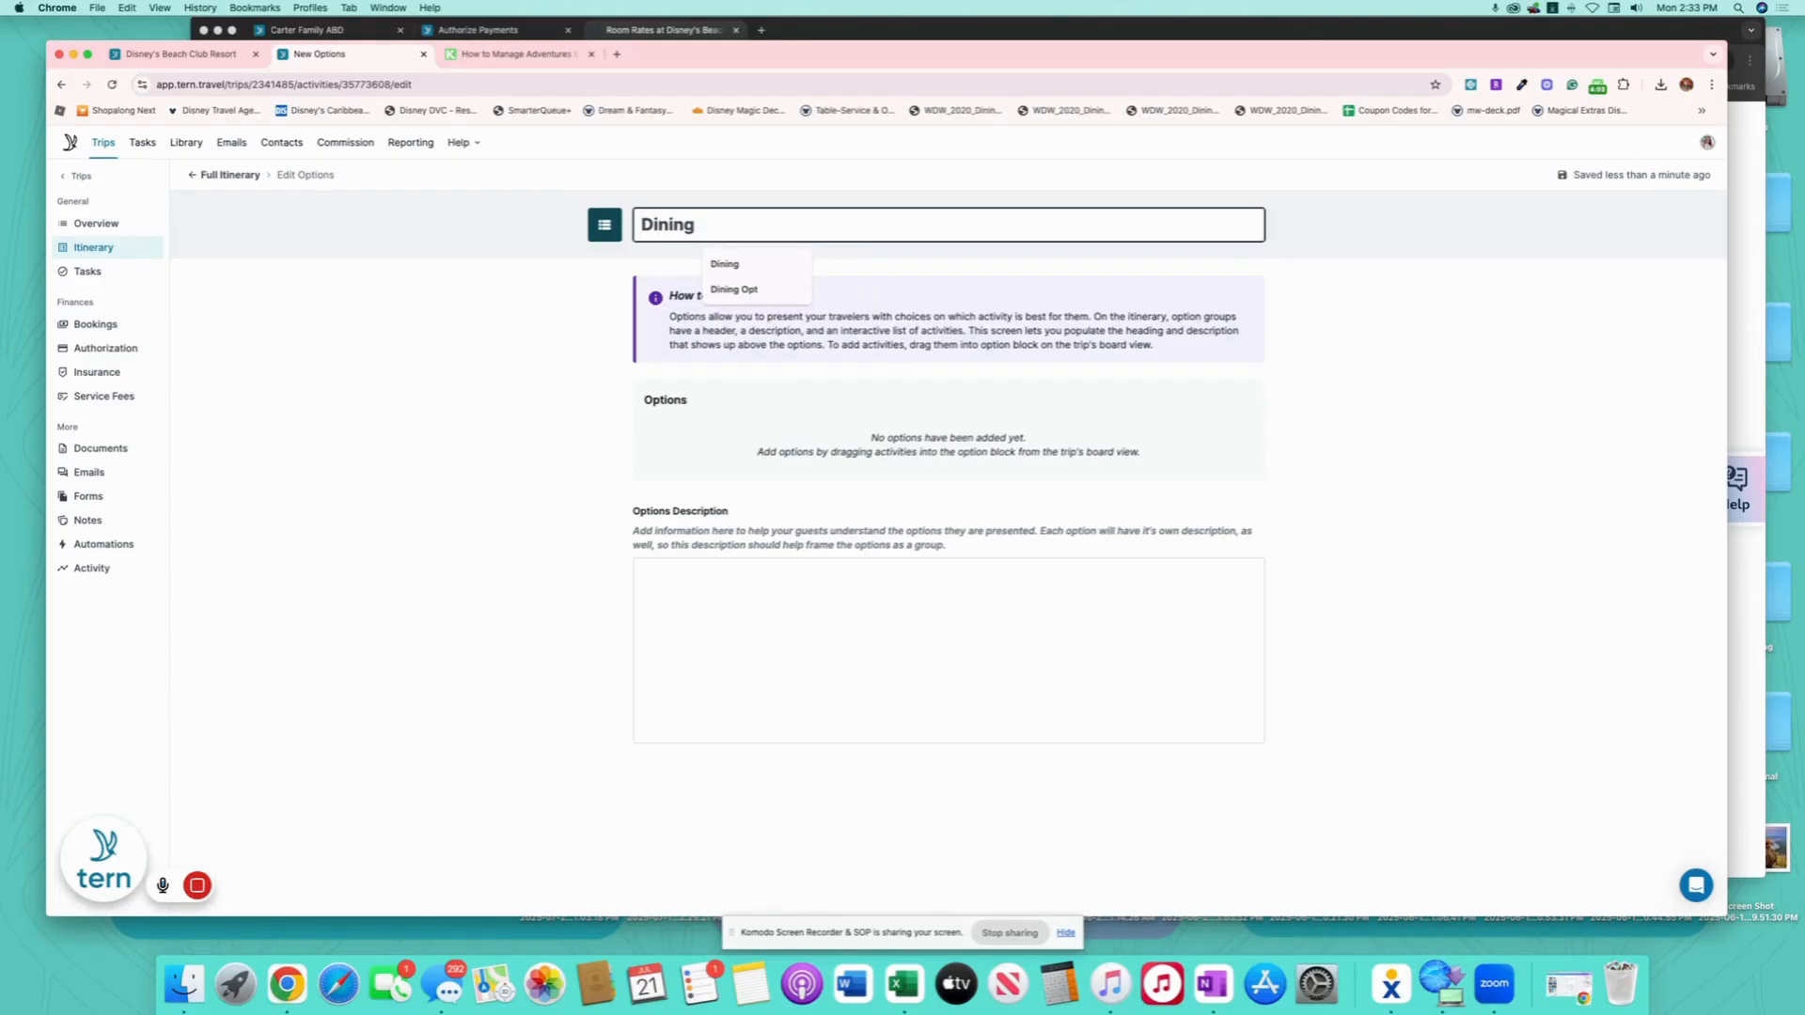
{"action": "type", "text": " Plan"}
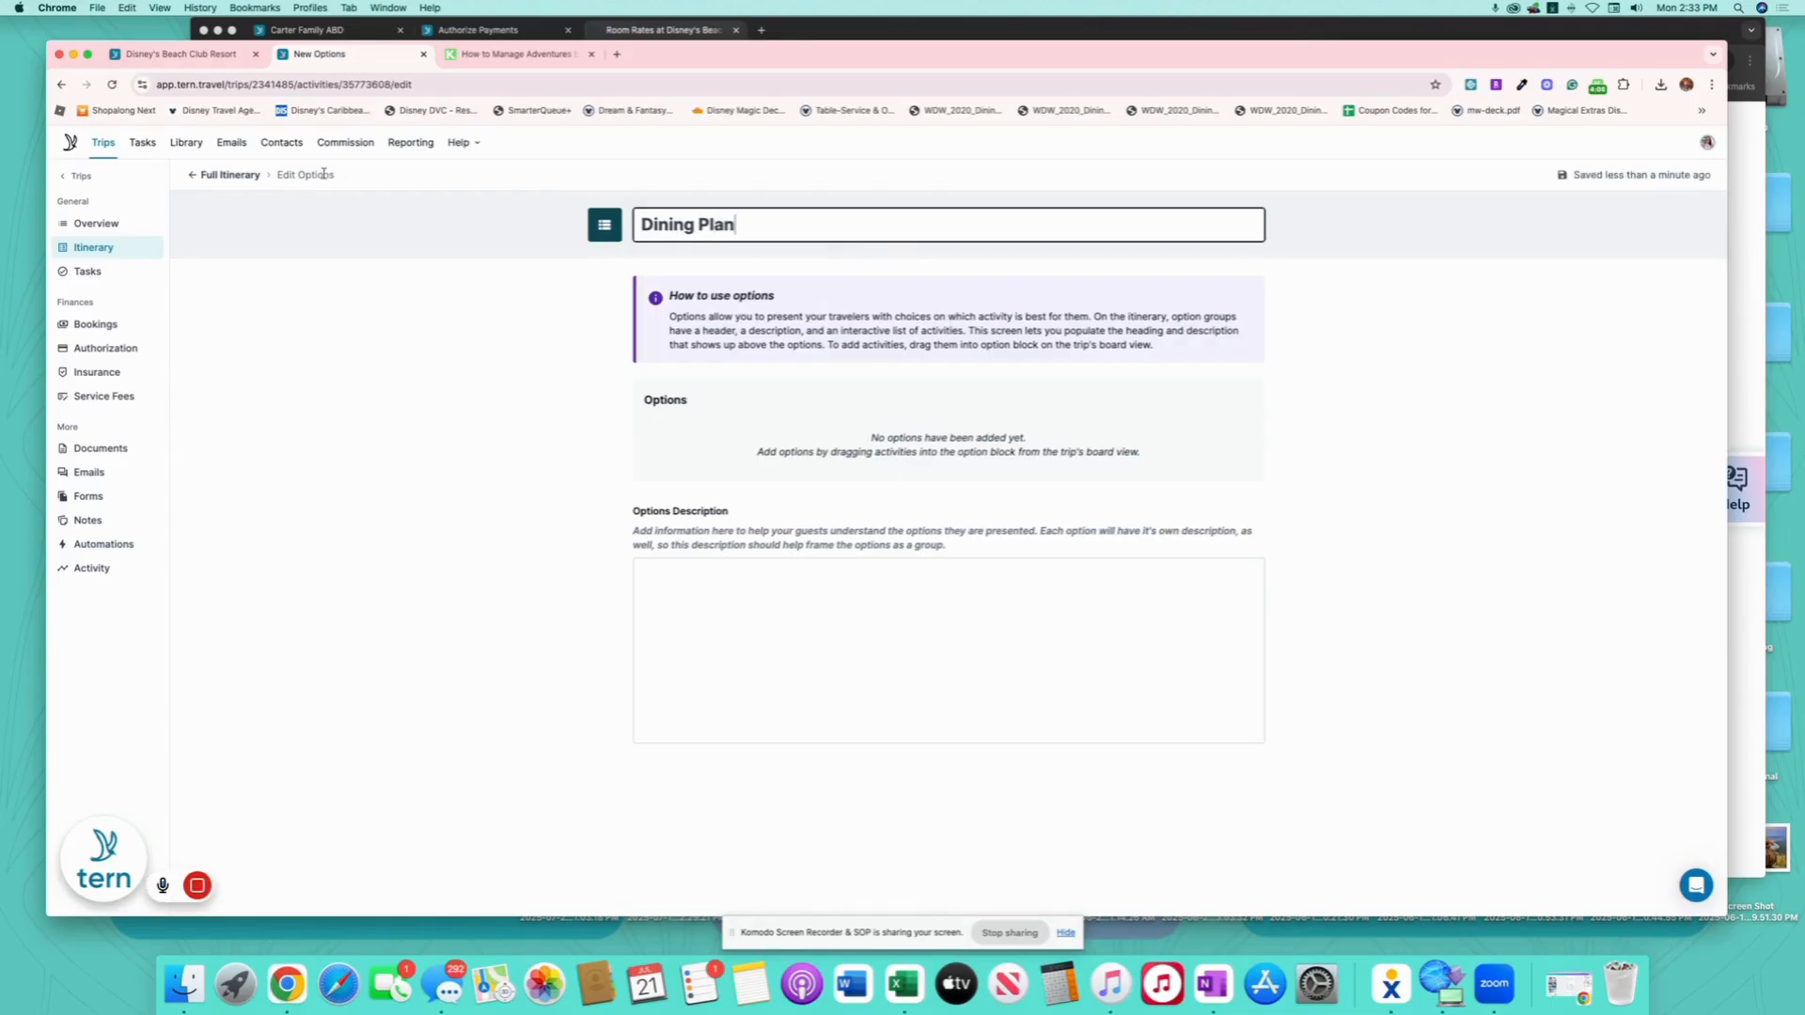
{"action": "left_click", "coordinate": [228, 177]}
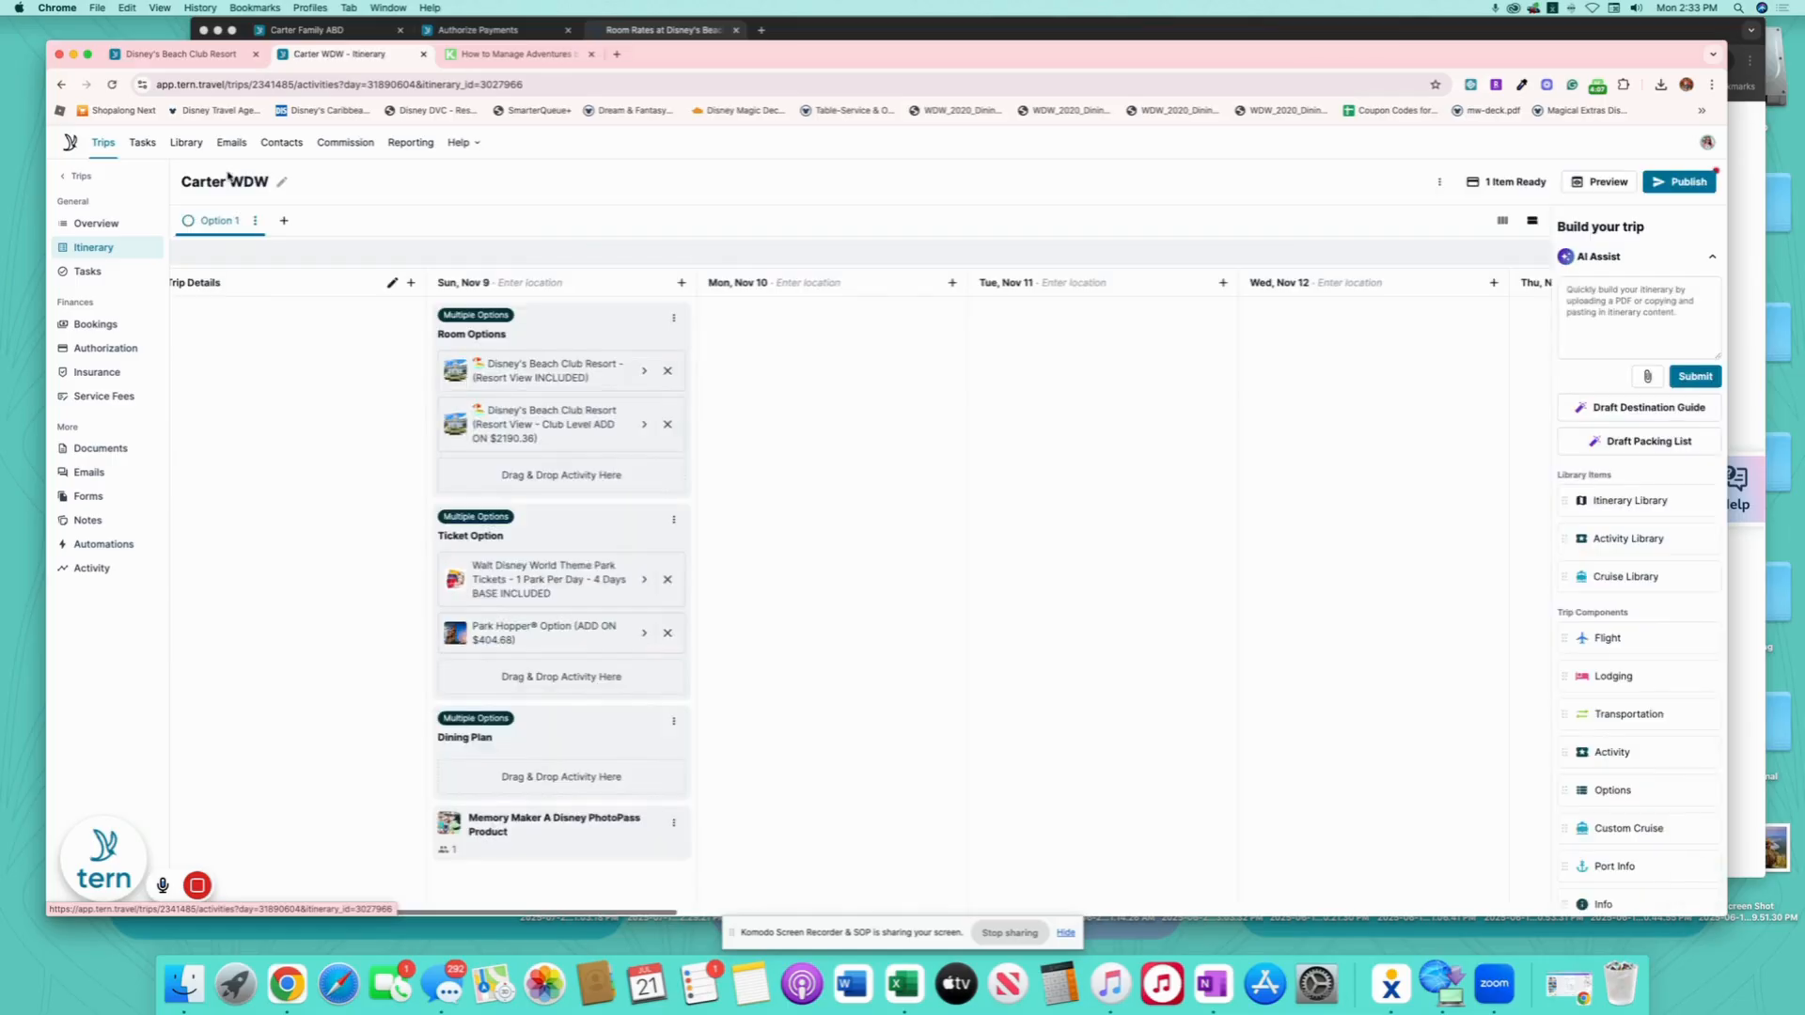
- Add the shared Disney Dining Plan template from the Activity Library to Sun, Nov 9
{"action": "left_click_drag", "start_coordinate": [1635, 534], "coordinate": [531, 851]}
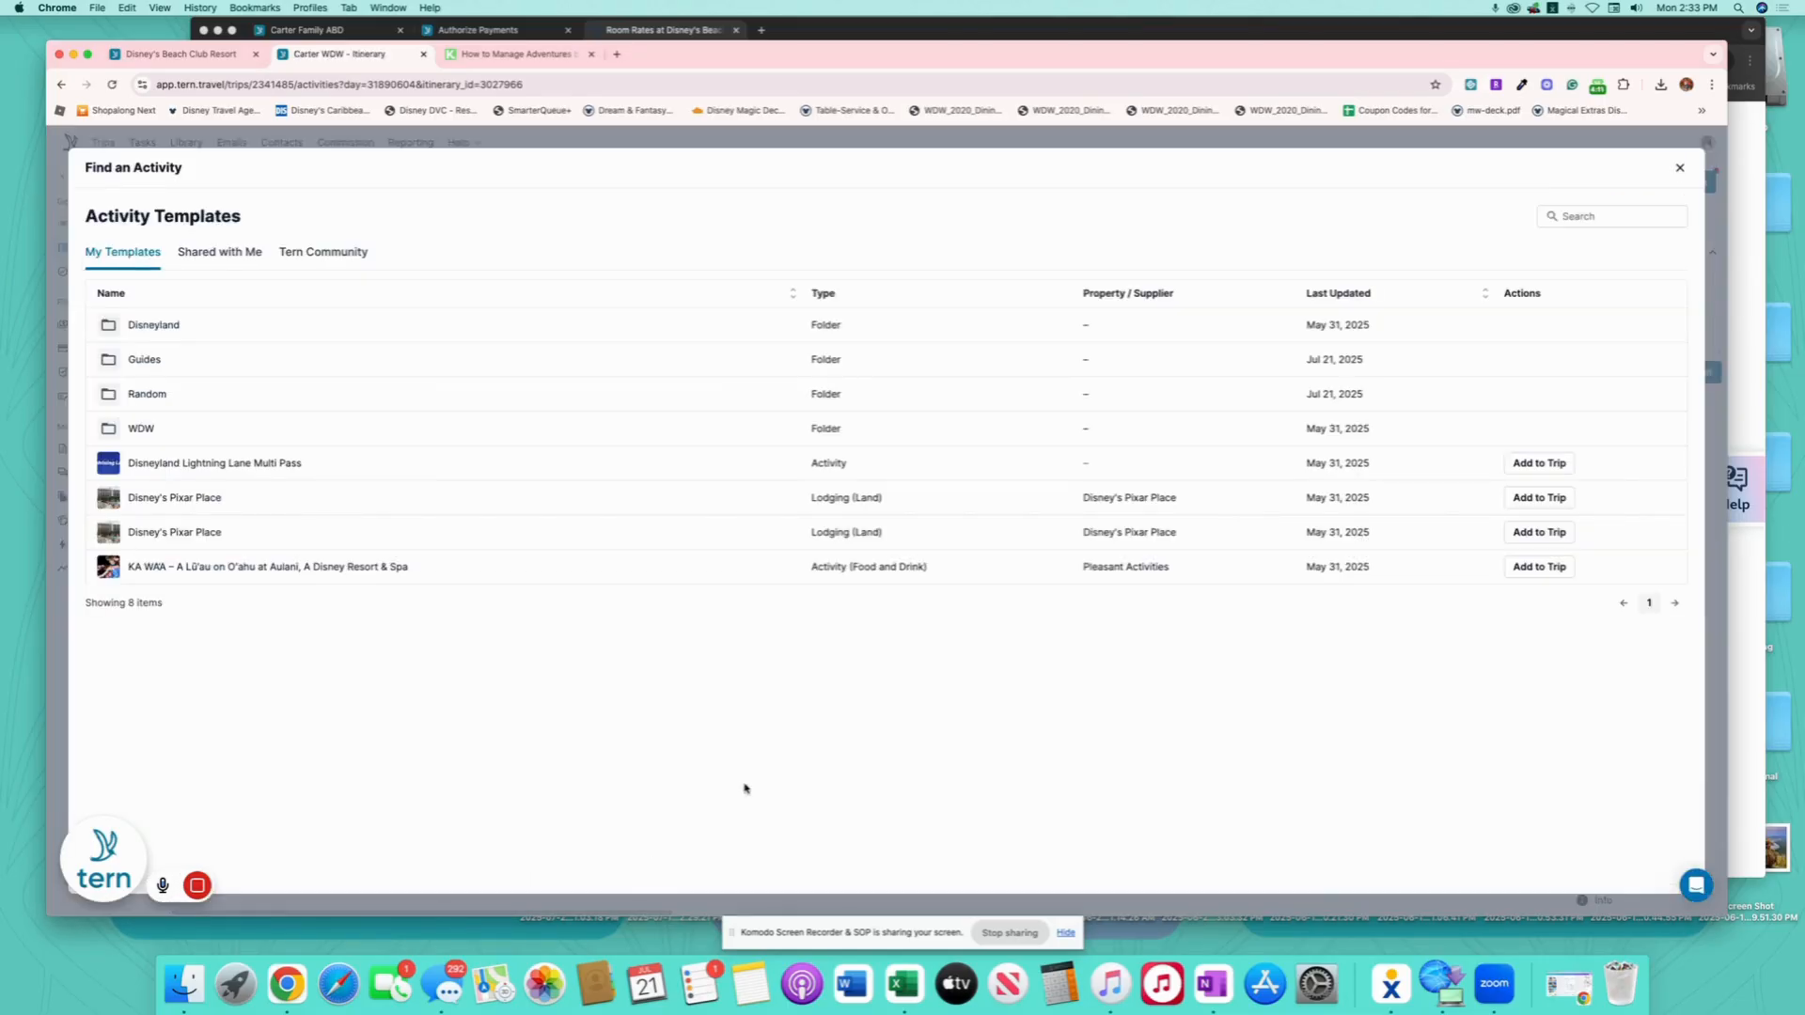
{"action": "left_click", "coordinate": [1605, 219]}
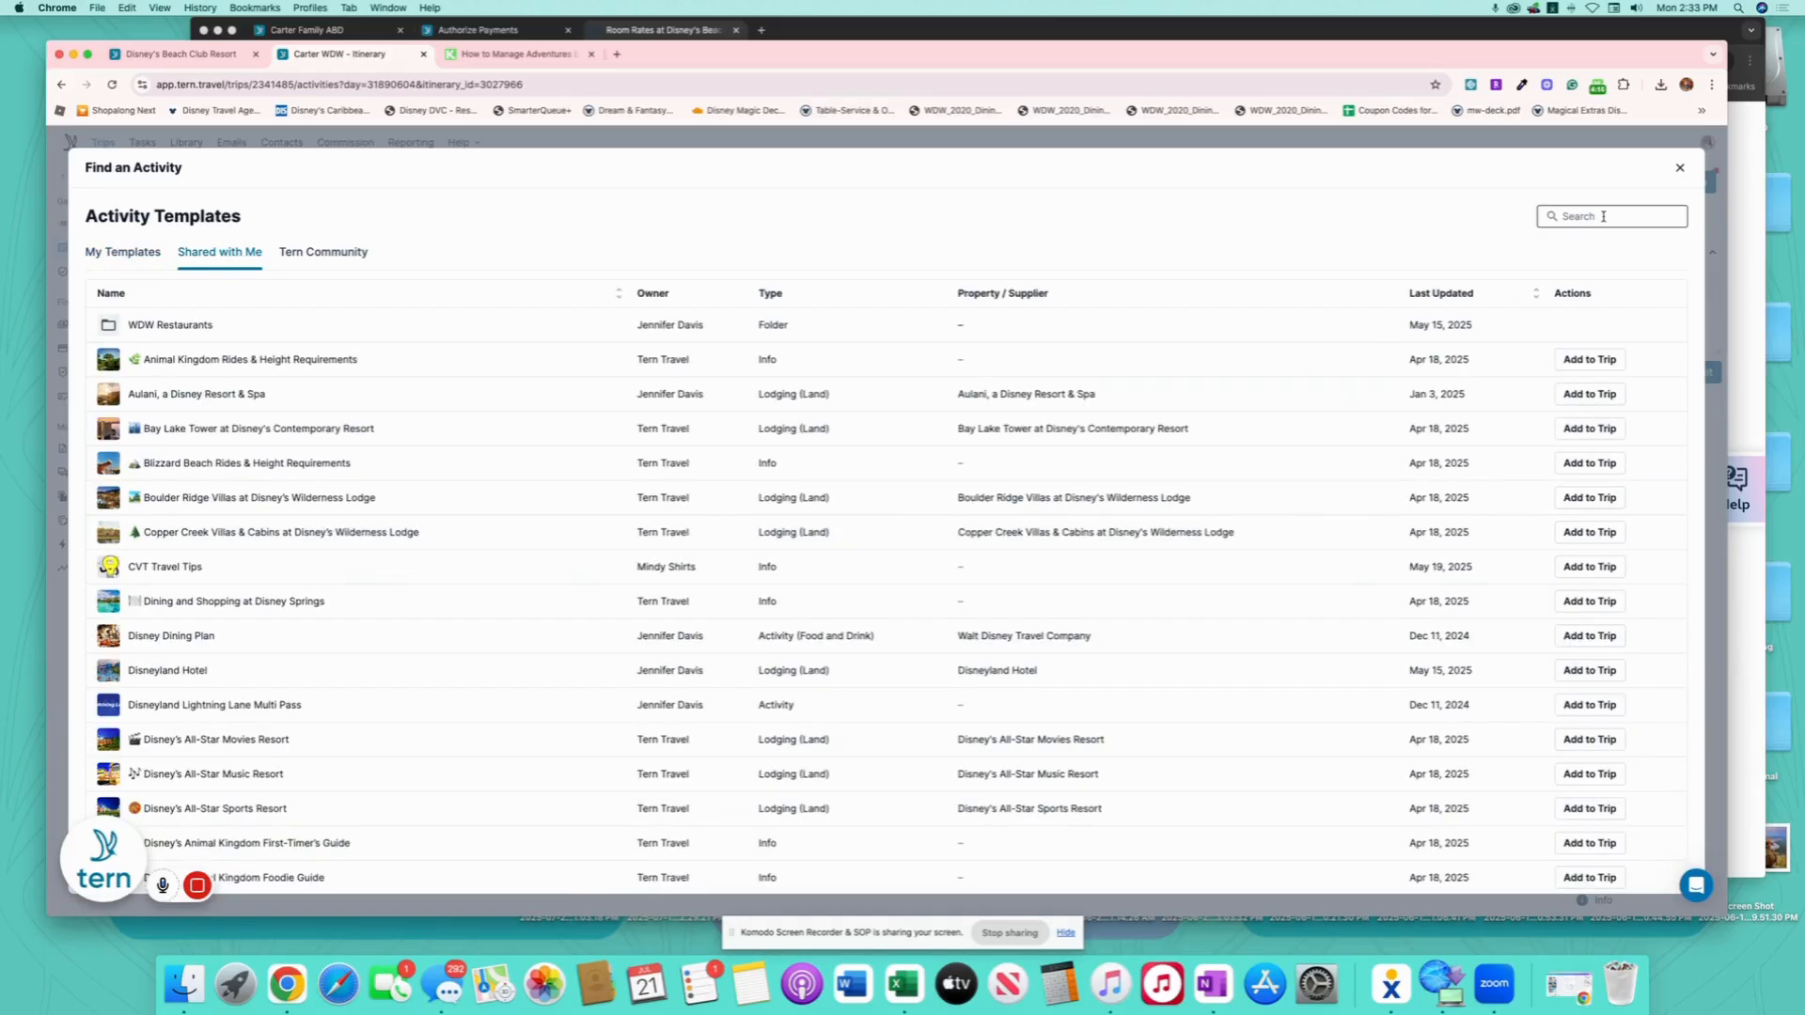
{"action": "left_click", "coordinate": [1600, 637]}
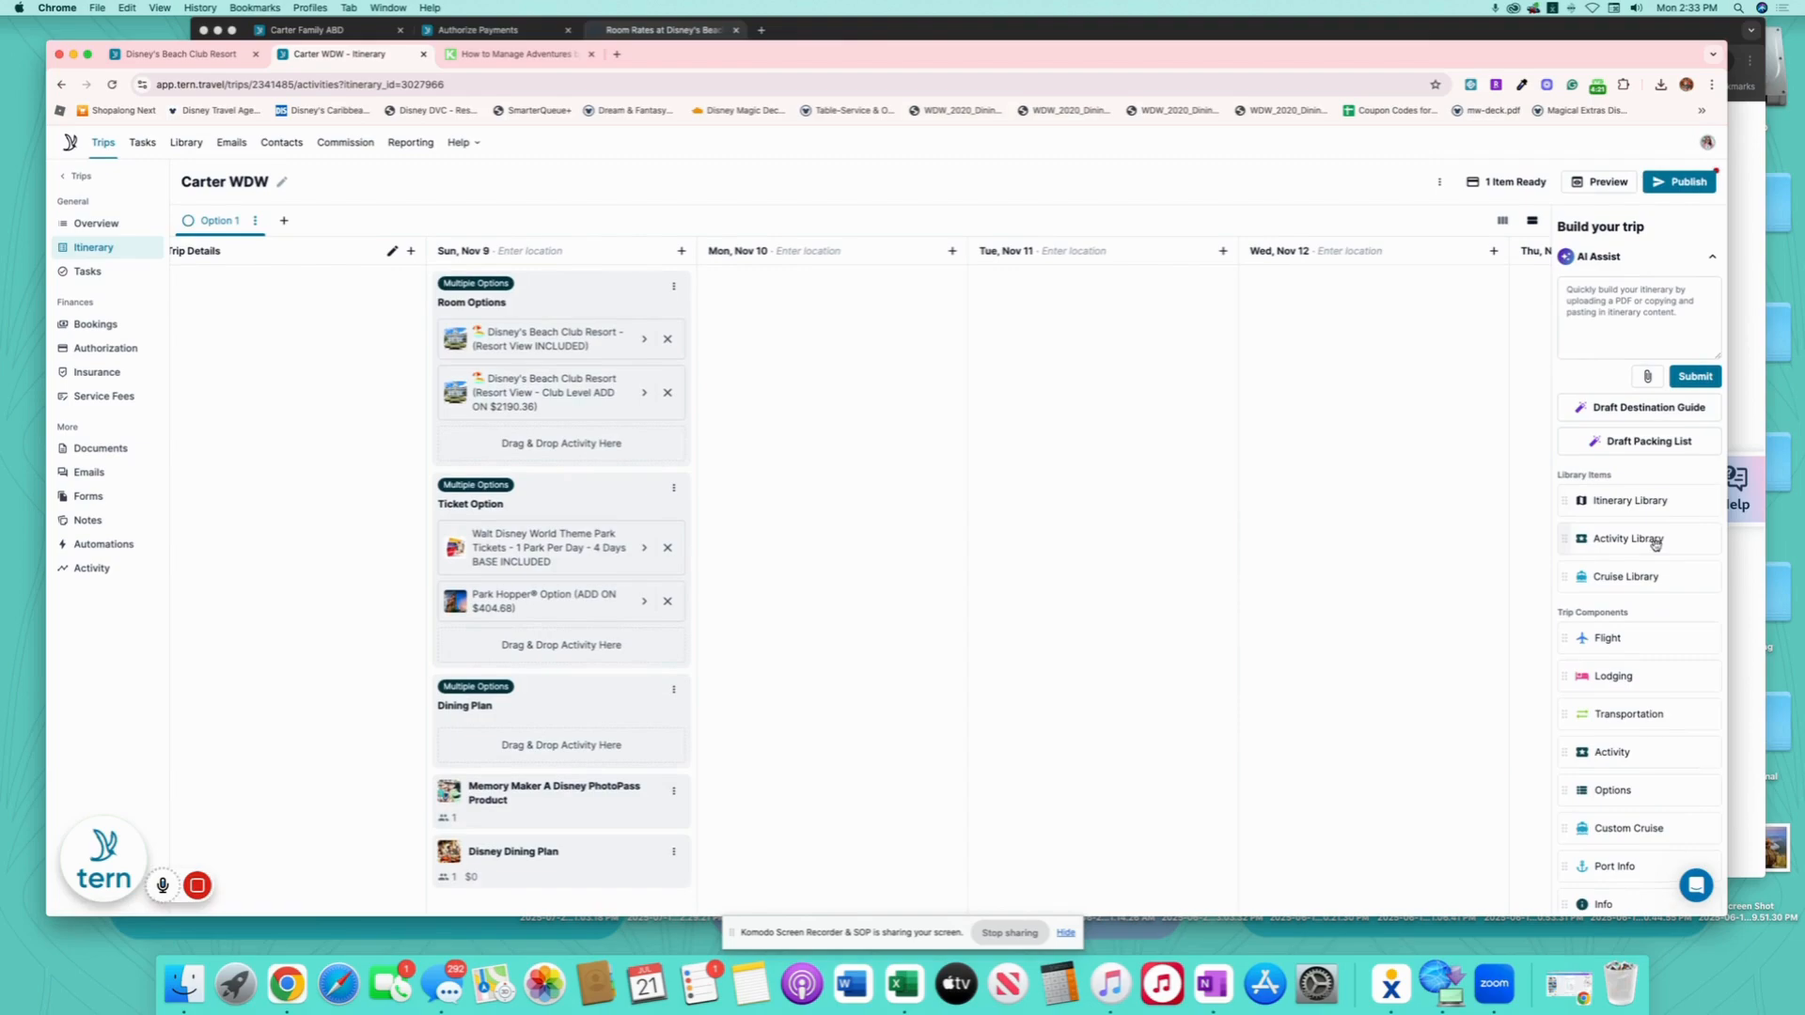
- Browse the shared activity templates, clearing the search term, then close the template finder
{"action": "left_click_drag", "start_coordinate": [1652, 538], "coordinate": [503, 902]}
{"action": "left_click", "coordinate": [1614, 217]}
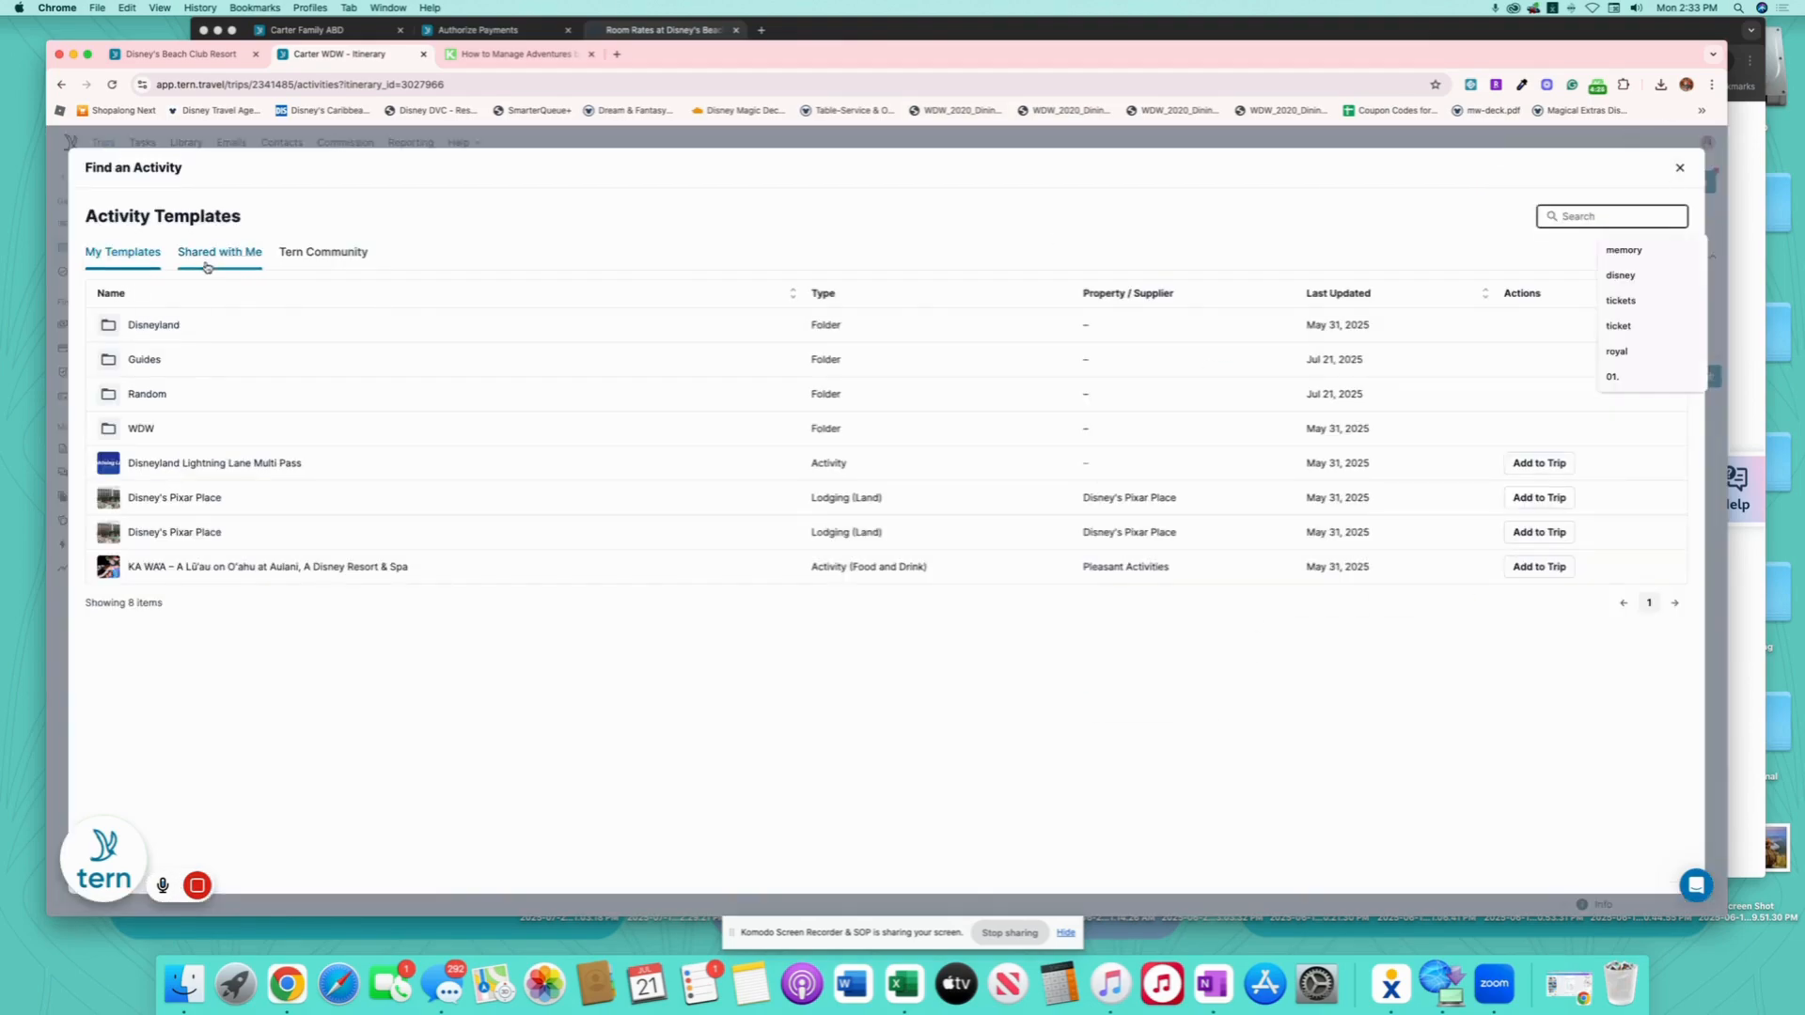
{"action": "left_click", "coordinate": [323, 254]}
{"action": "left_click", "coordinate": [1580, 216]}
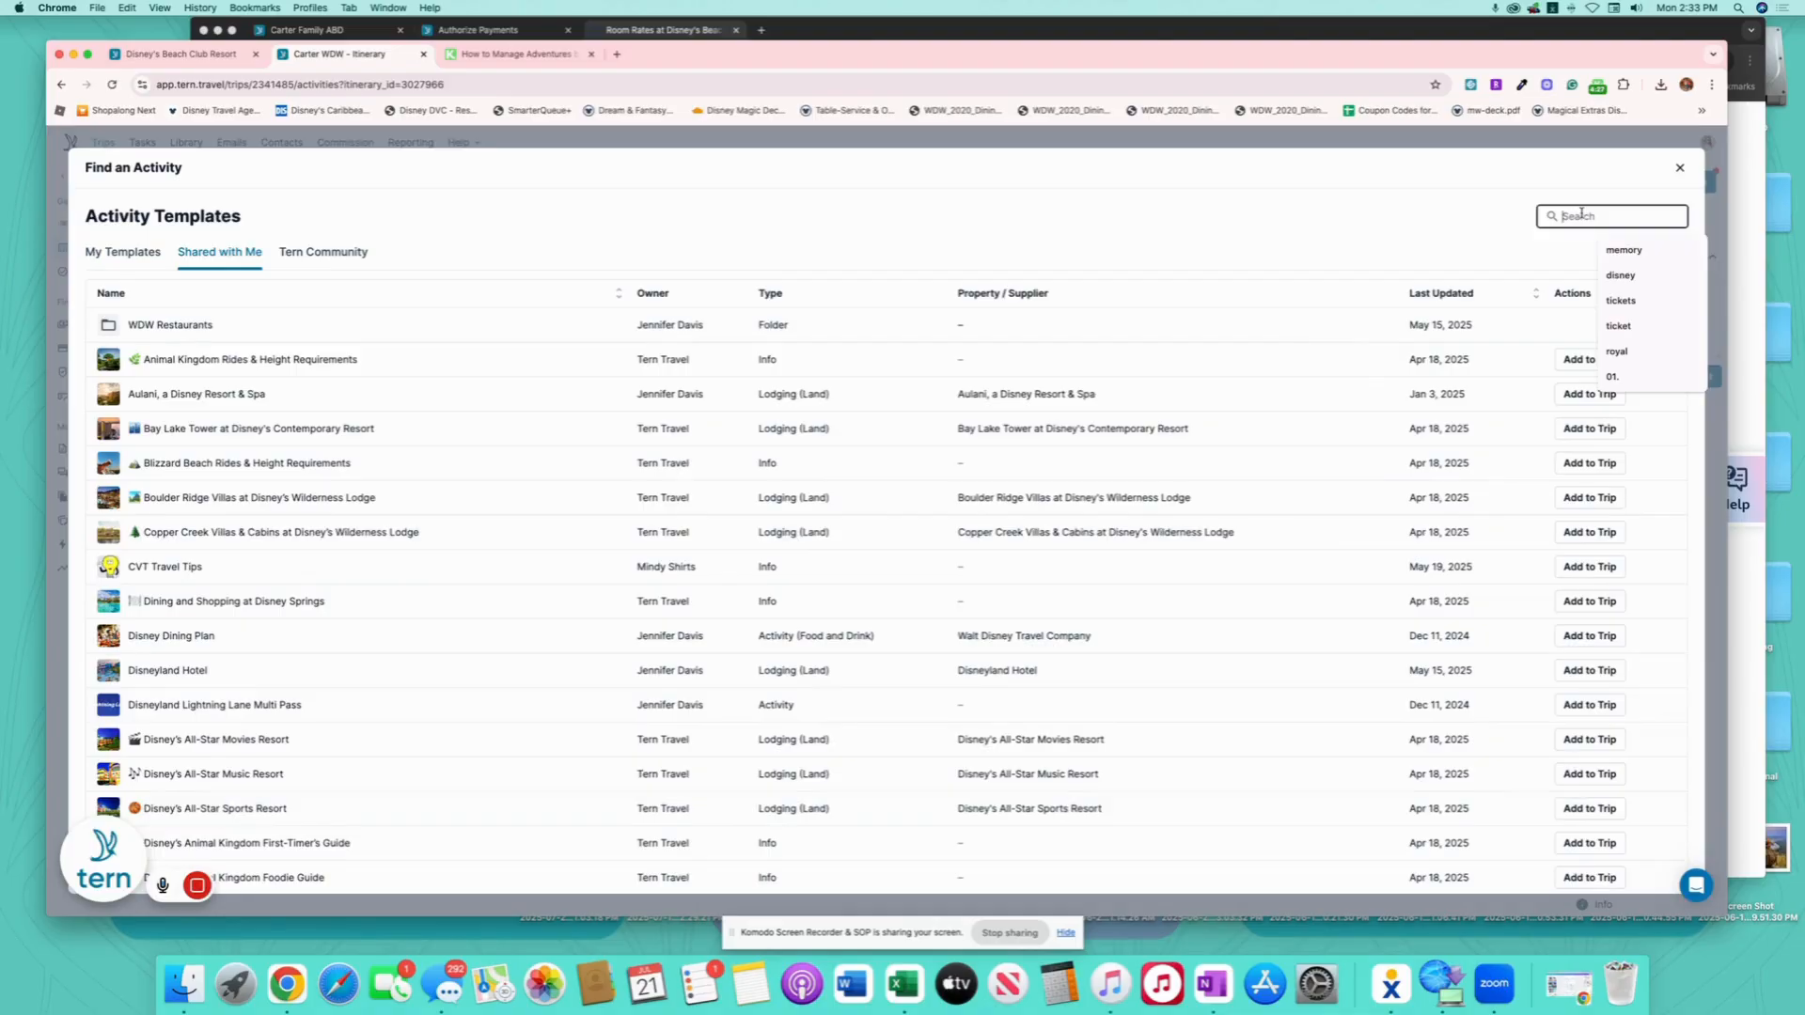
{"action": "type", "text": "ck"}
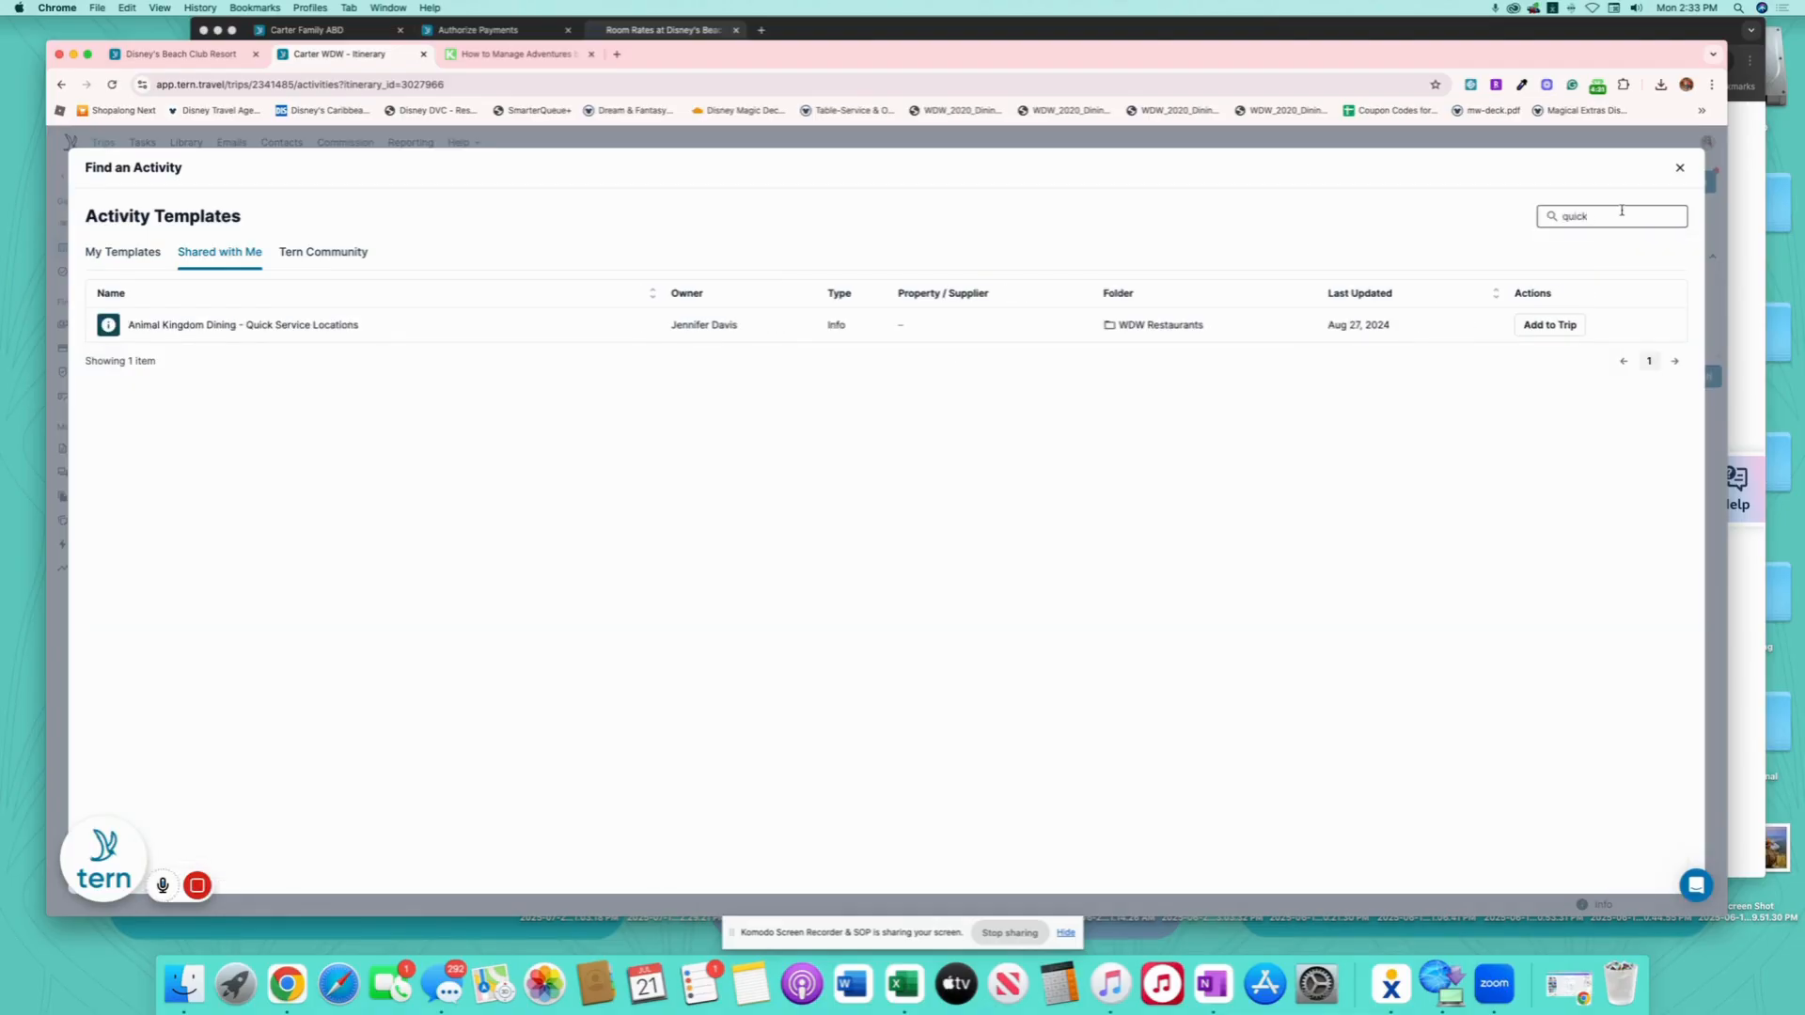
{"action": "left_click_drag", "start_coordinate": [1614, 217], "coordinate": [1557, 218]}
{"action": "key", "text": "BackSpace"}
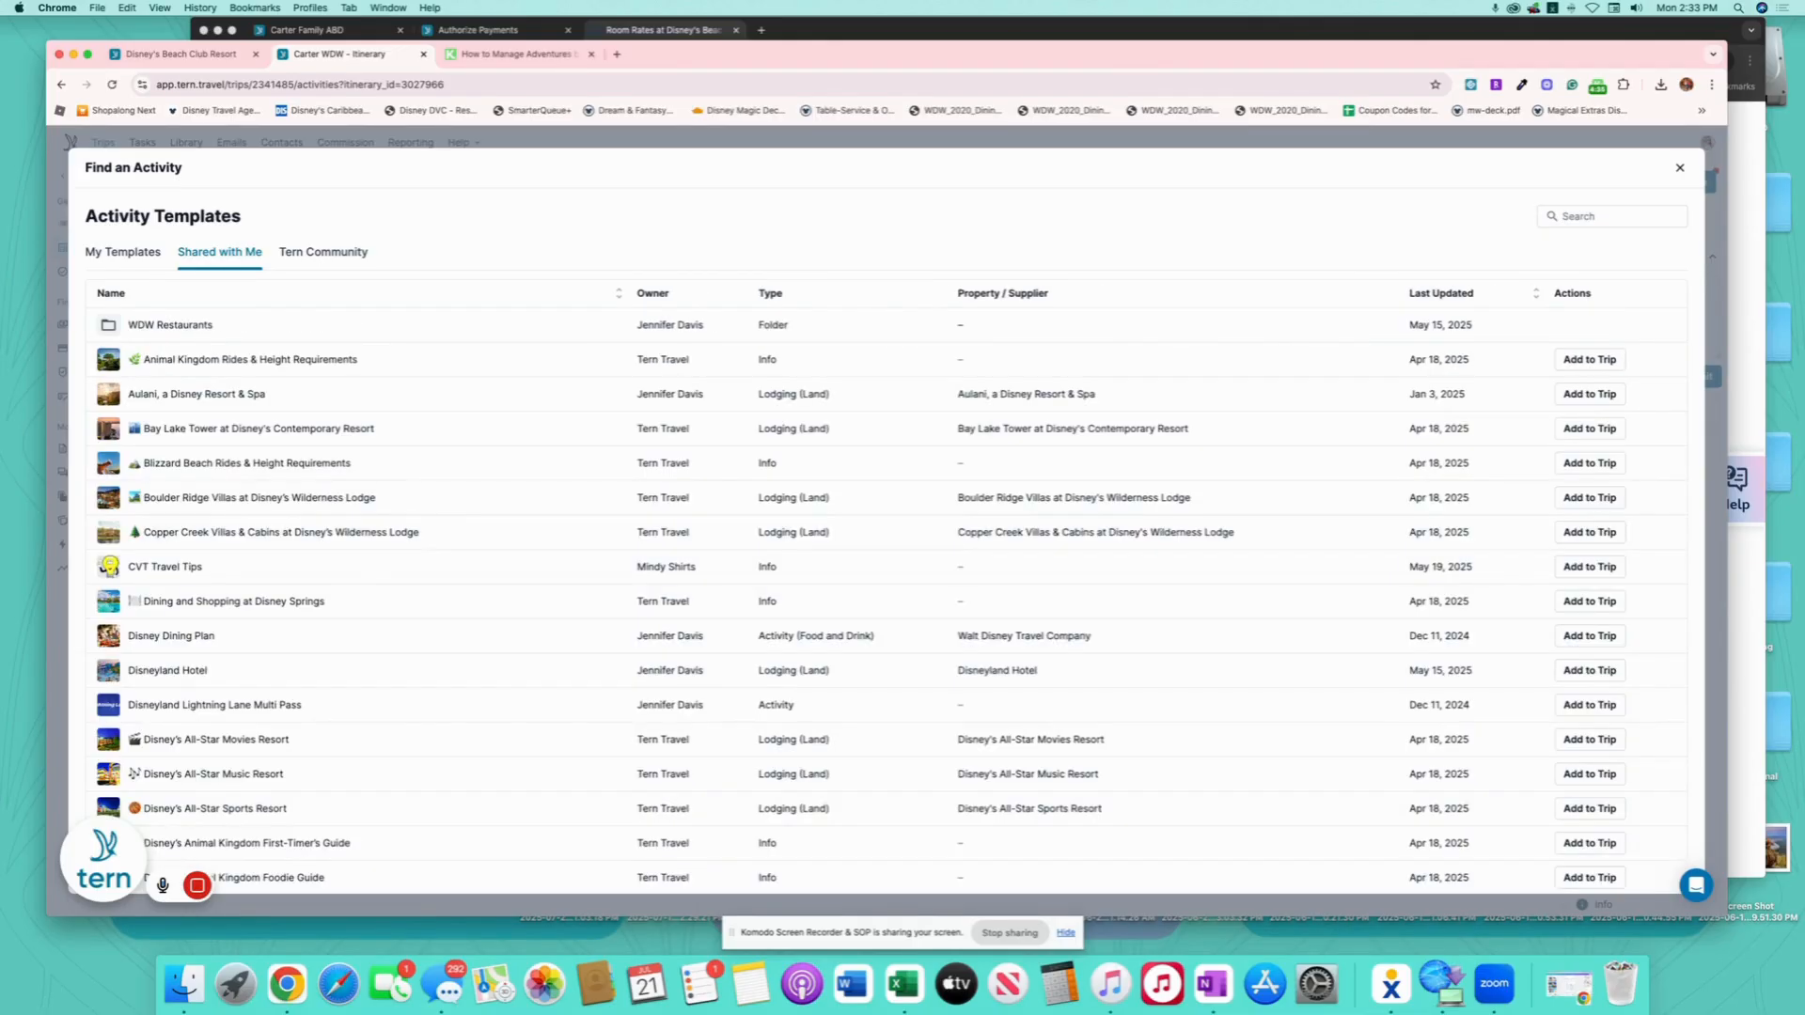
{"action": "scroll", "coordinate": [715, 519], "scroll_direction": "down", "scroll_amount": 3}
{"action": "scroll", "coordinate": [714, 519], "scroll_direction": "down", "scroll_amount": 3}
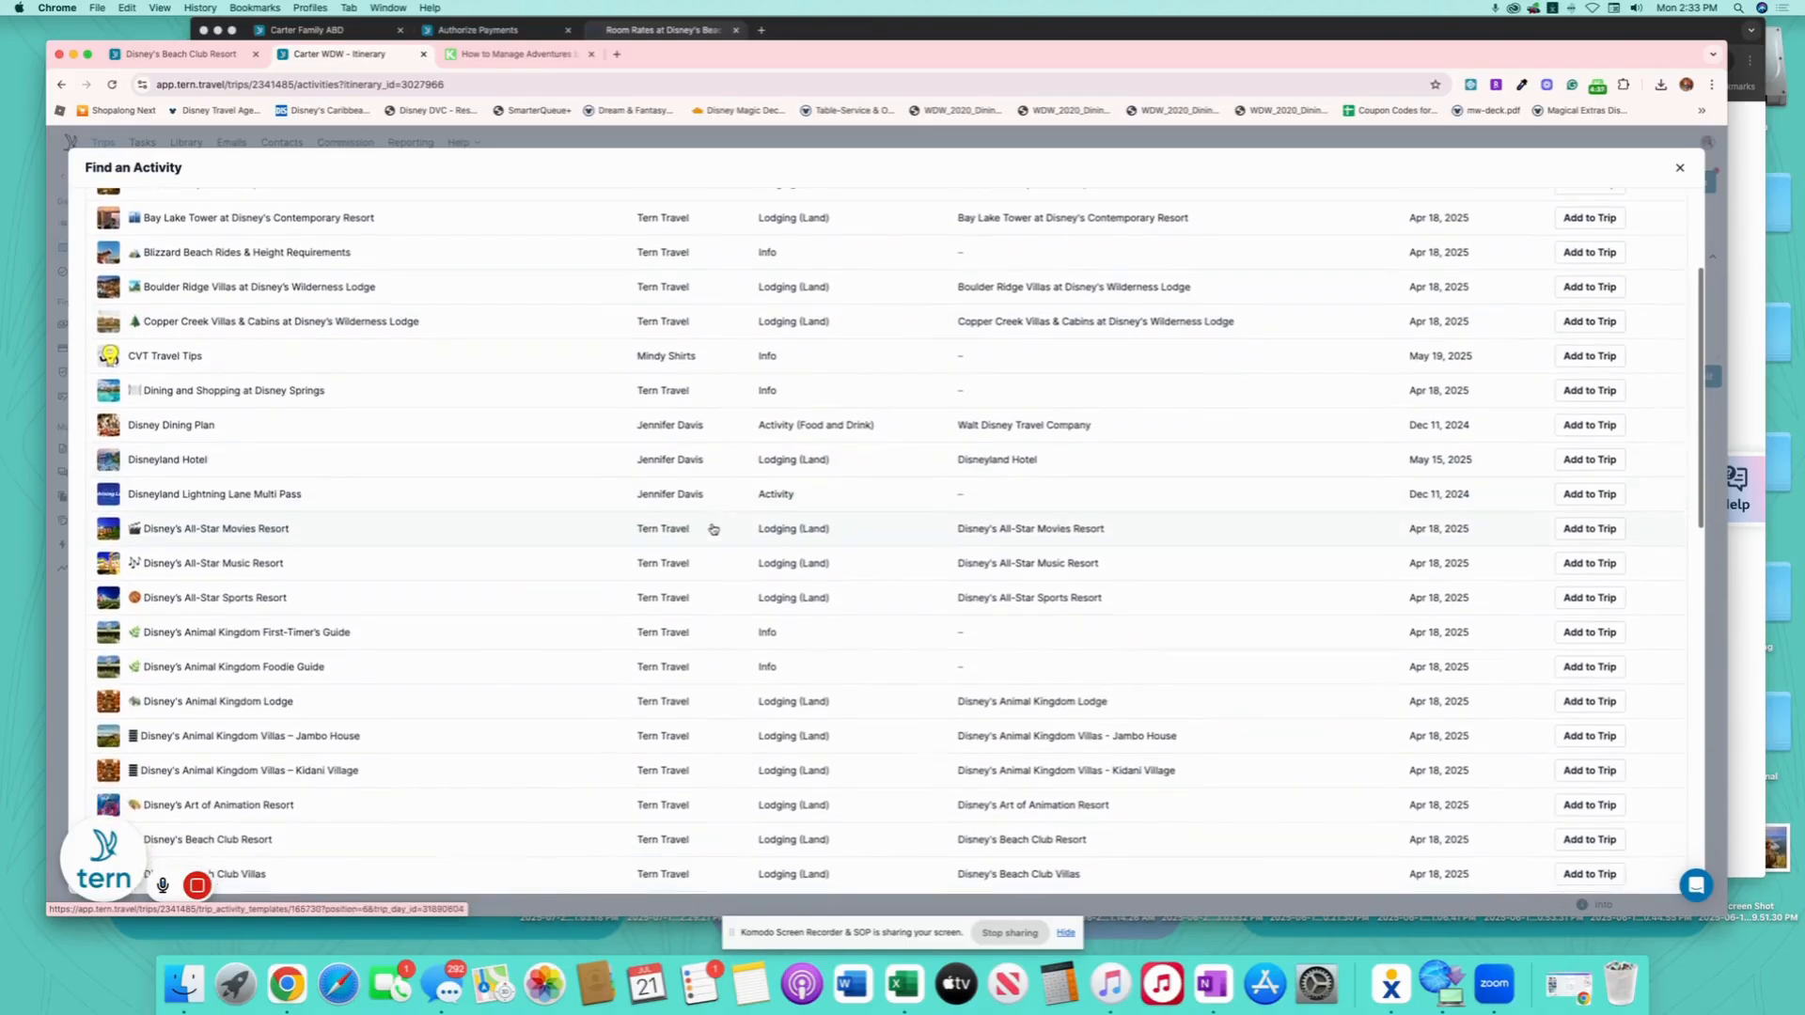
{"action": "mouse_move", "coordinate": [231, 899]}
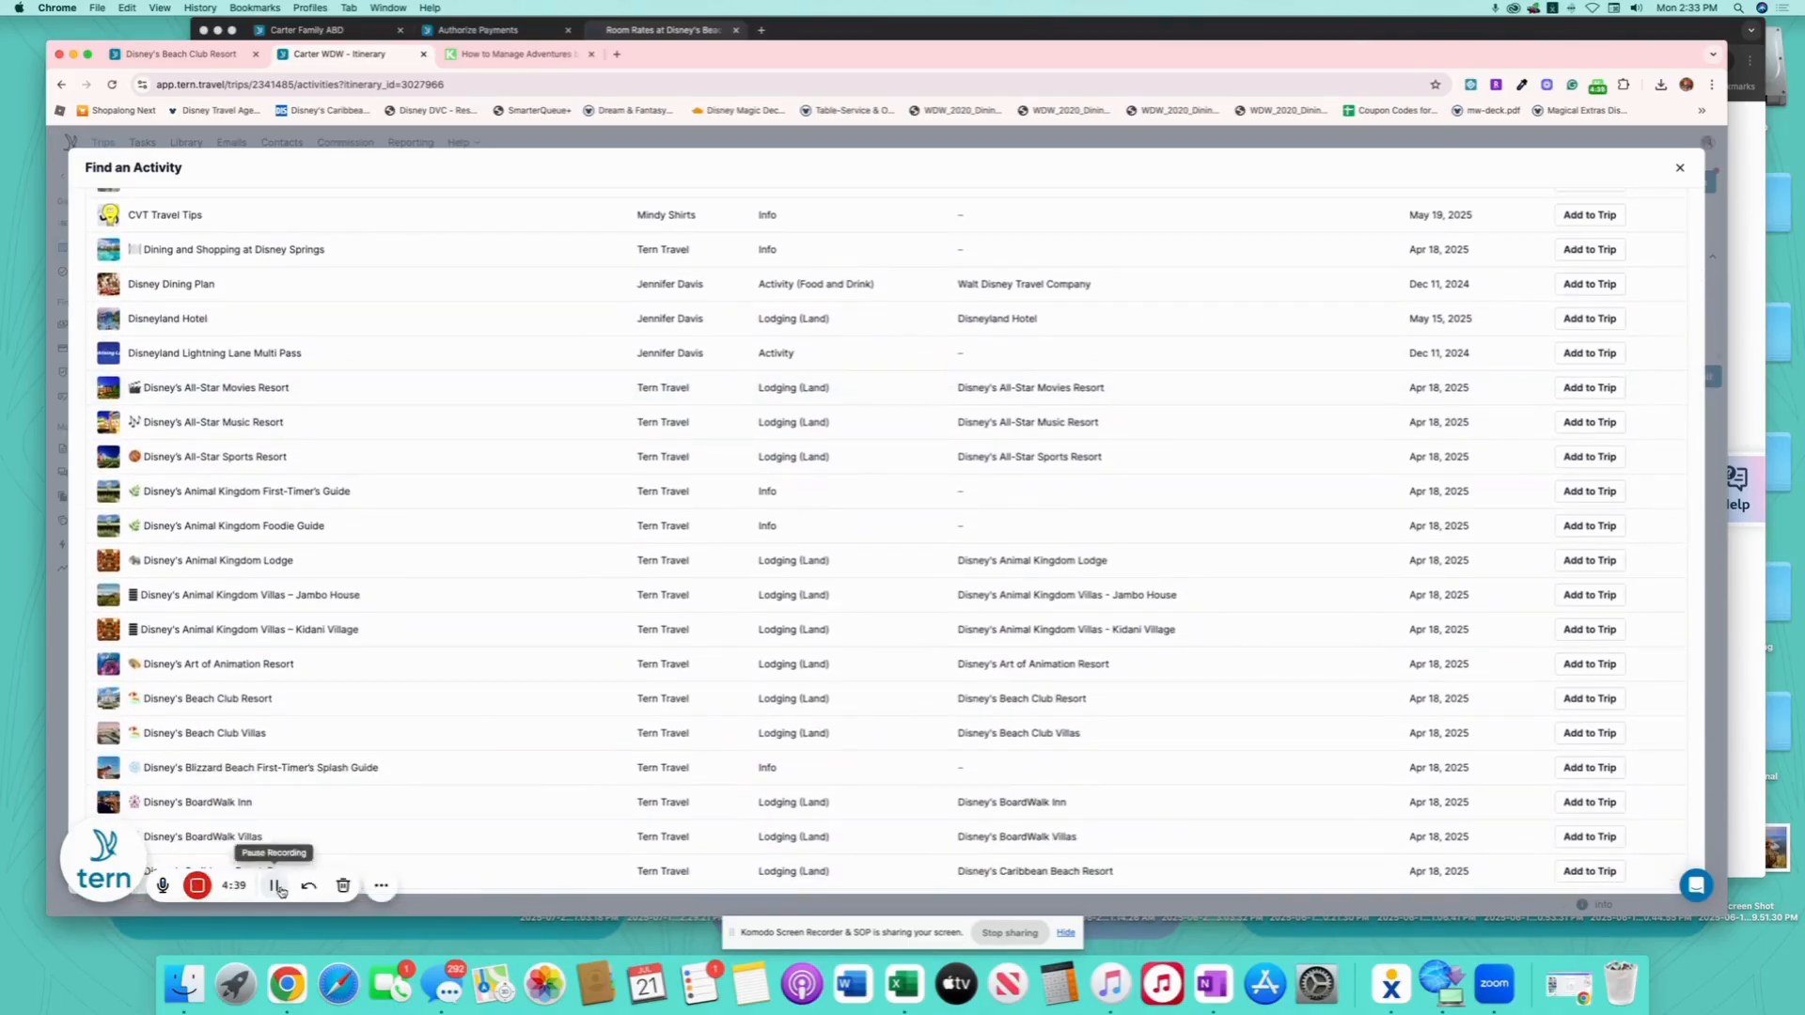
{"action": "scroll", "coordinate": [375, 684], "scroll_direction": "up", "scroll_amount": 6}
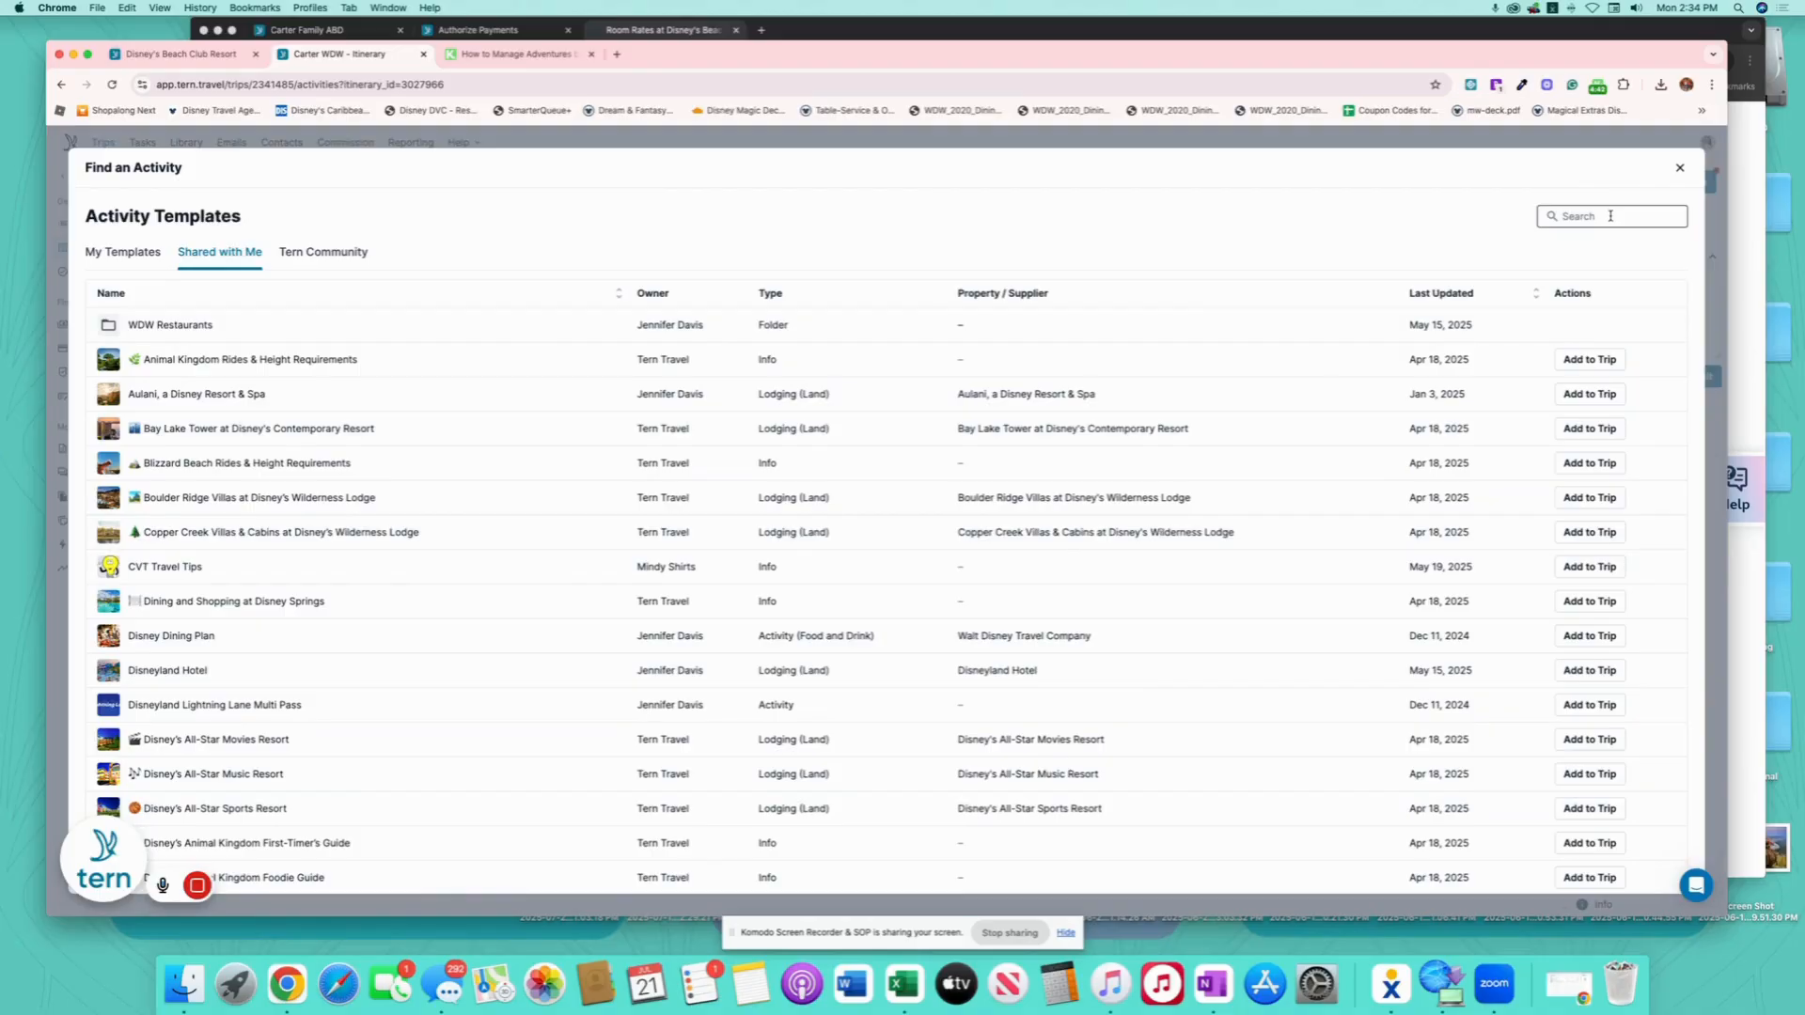
{"action": "left_click", "coordinate": [1679, 169]}
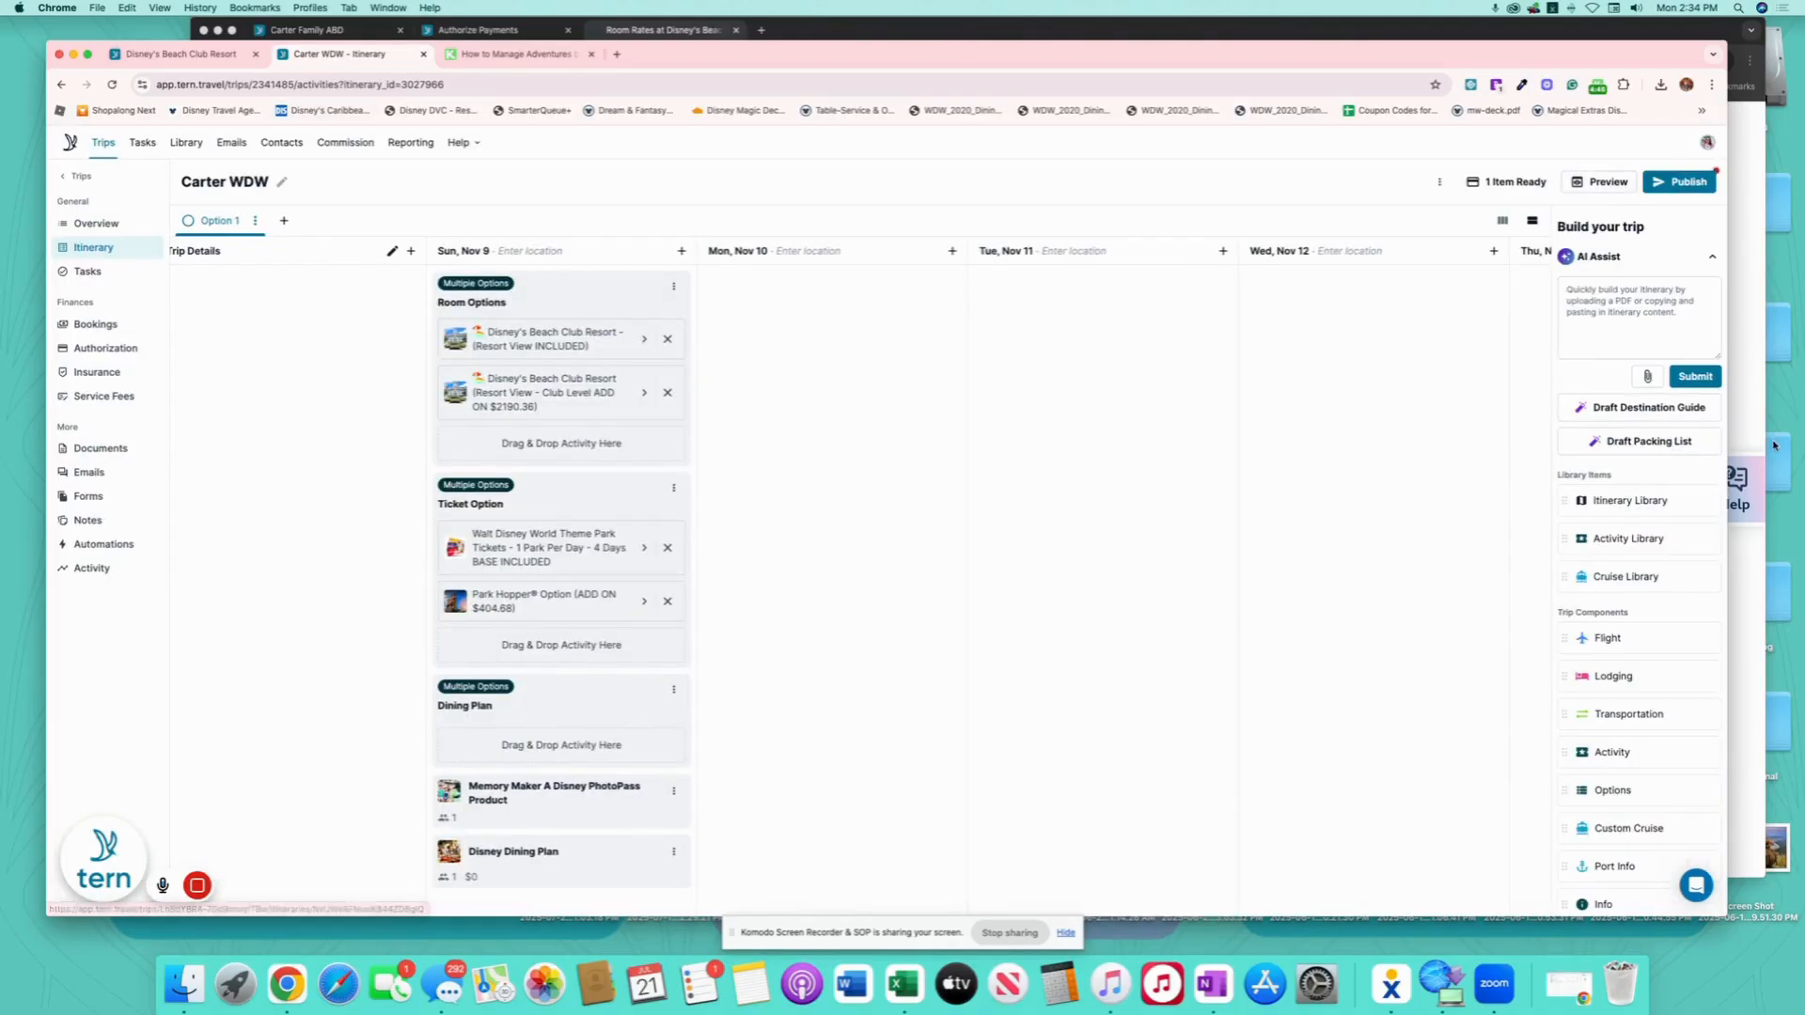
- Add the shared Disney Quick-Service Dining Plan template to Sun, Nov 9
{"action": "left_click_drag", "start_coordinate": [1653, 542], "coordinate": [453, 874]}
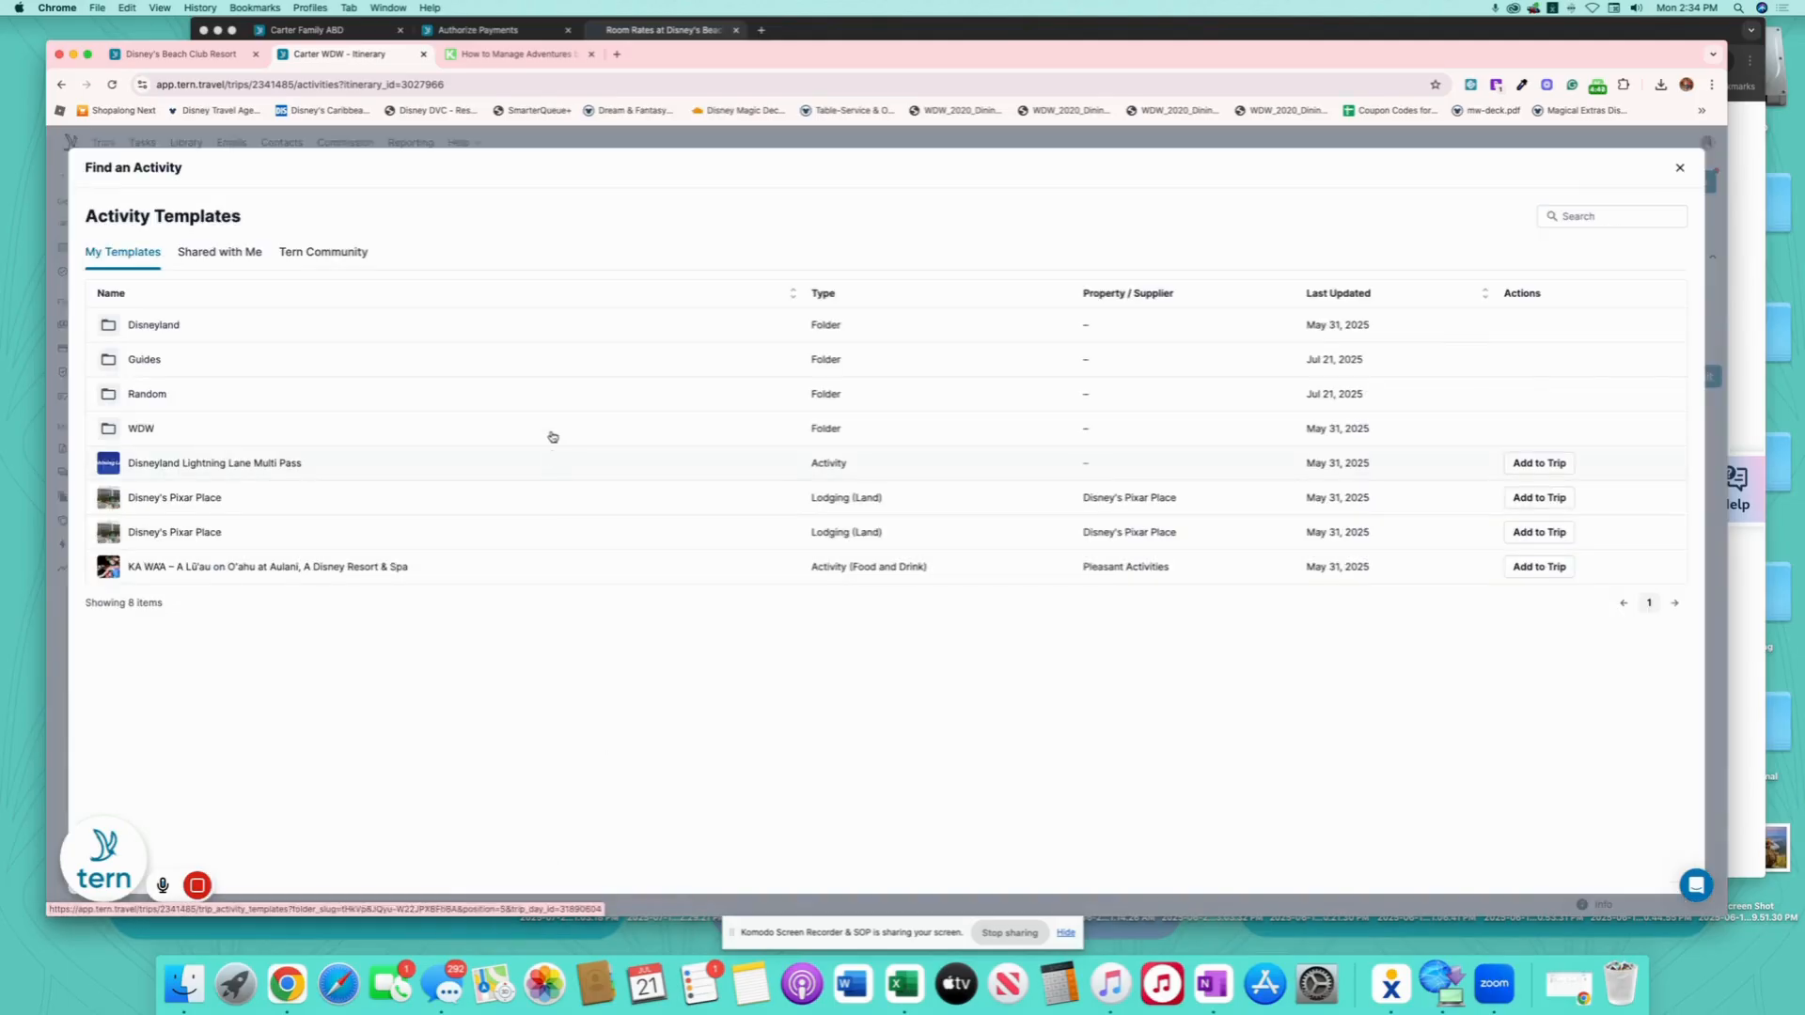
{"action": "left_click", "coordinate": [222, 255]}
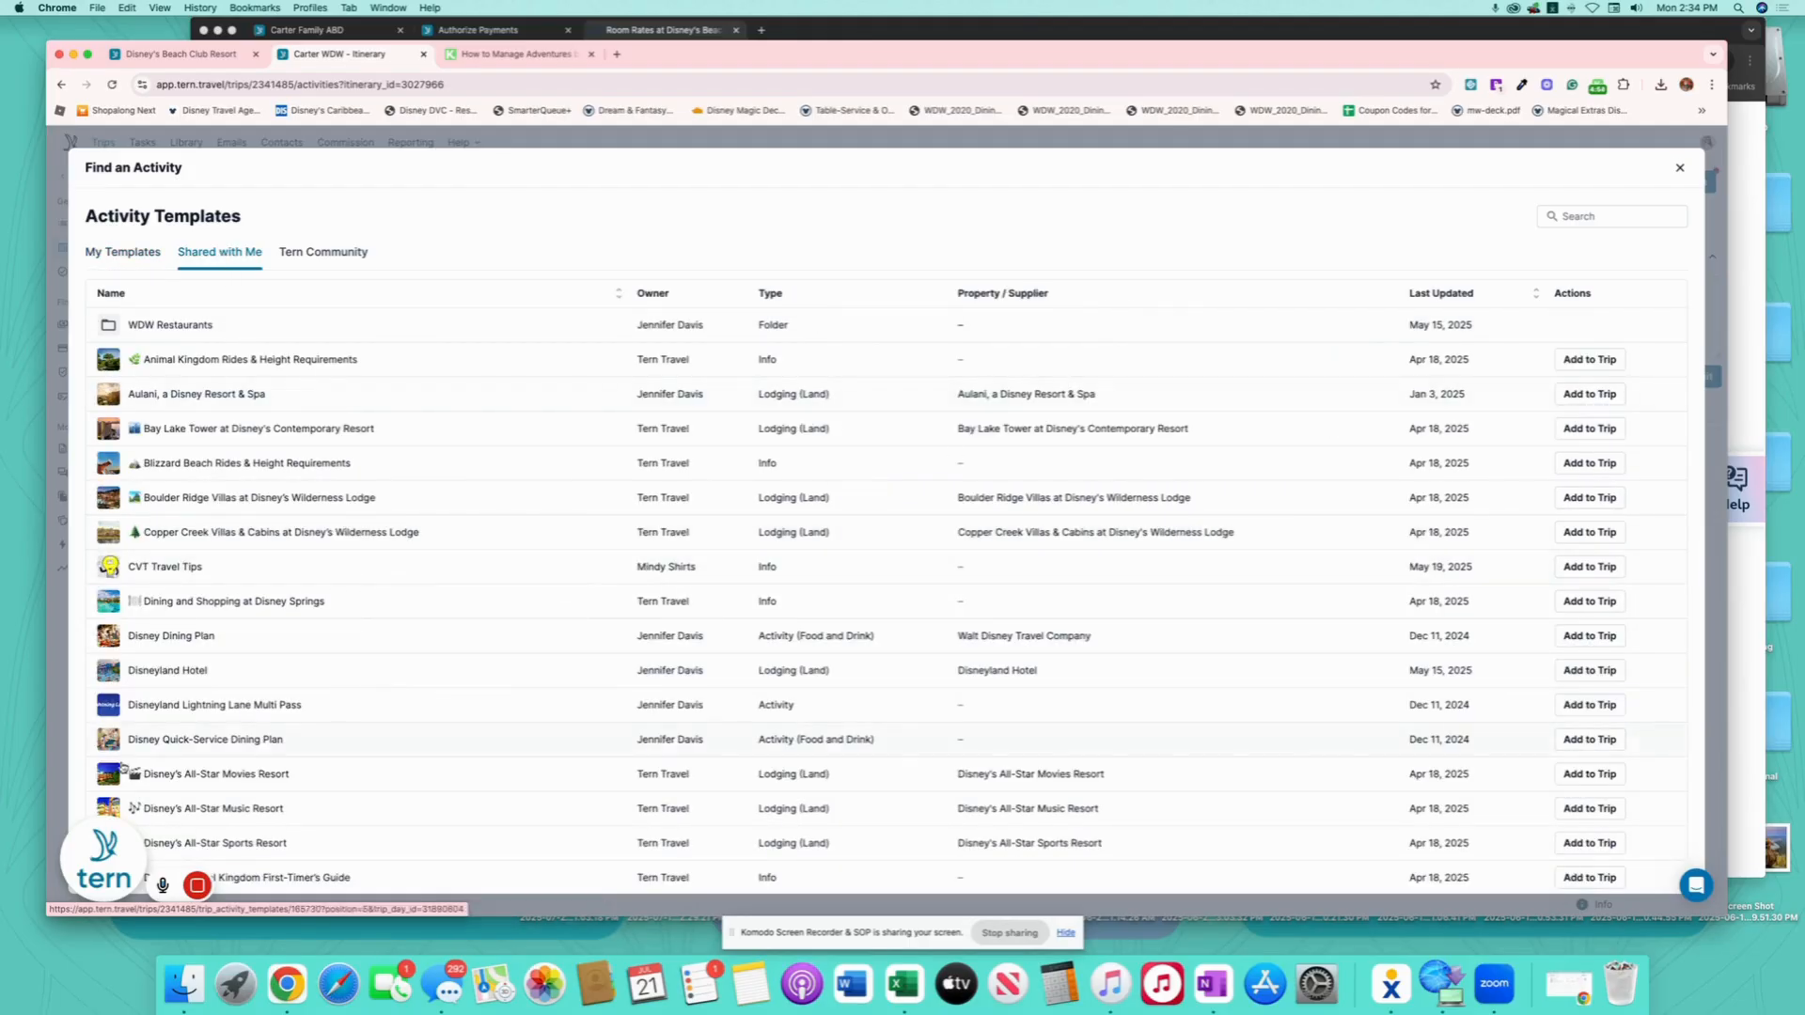
{"action": "left_click", "coordinate": [1590, 739]}
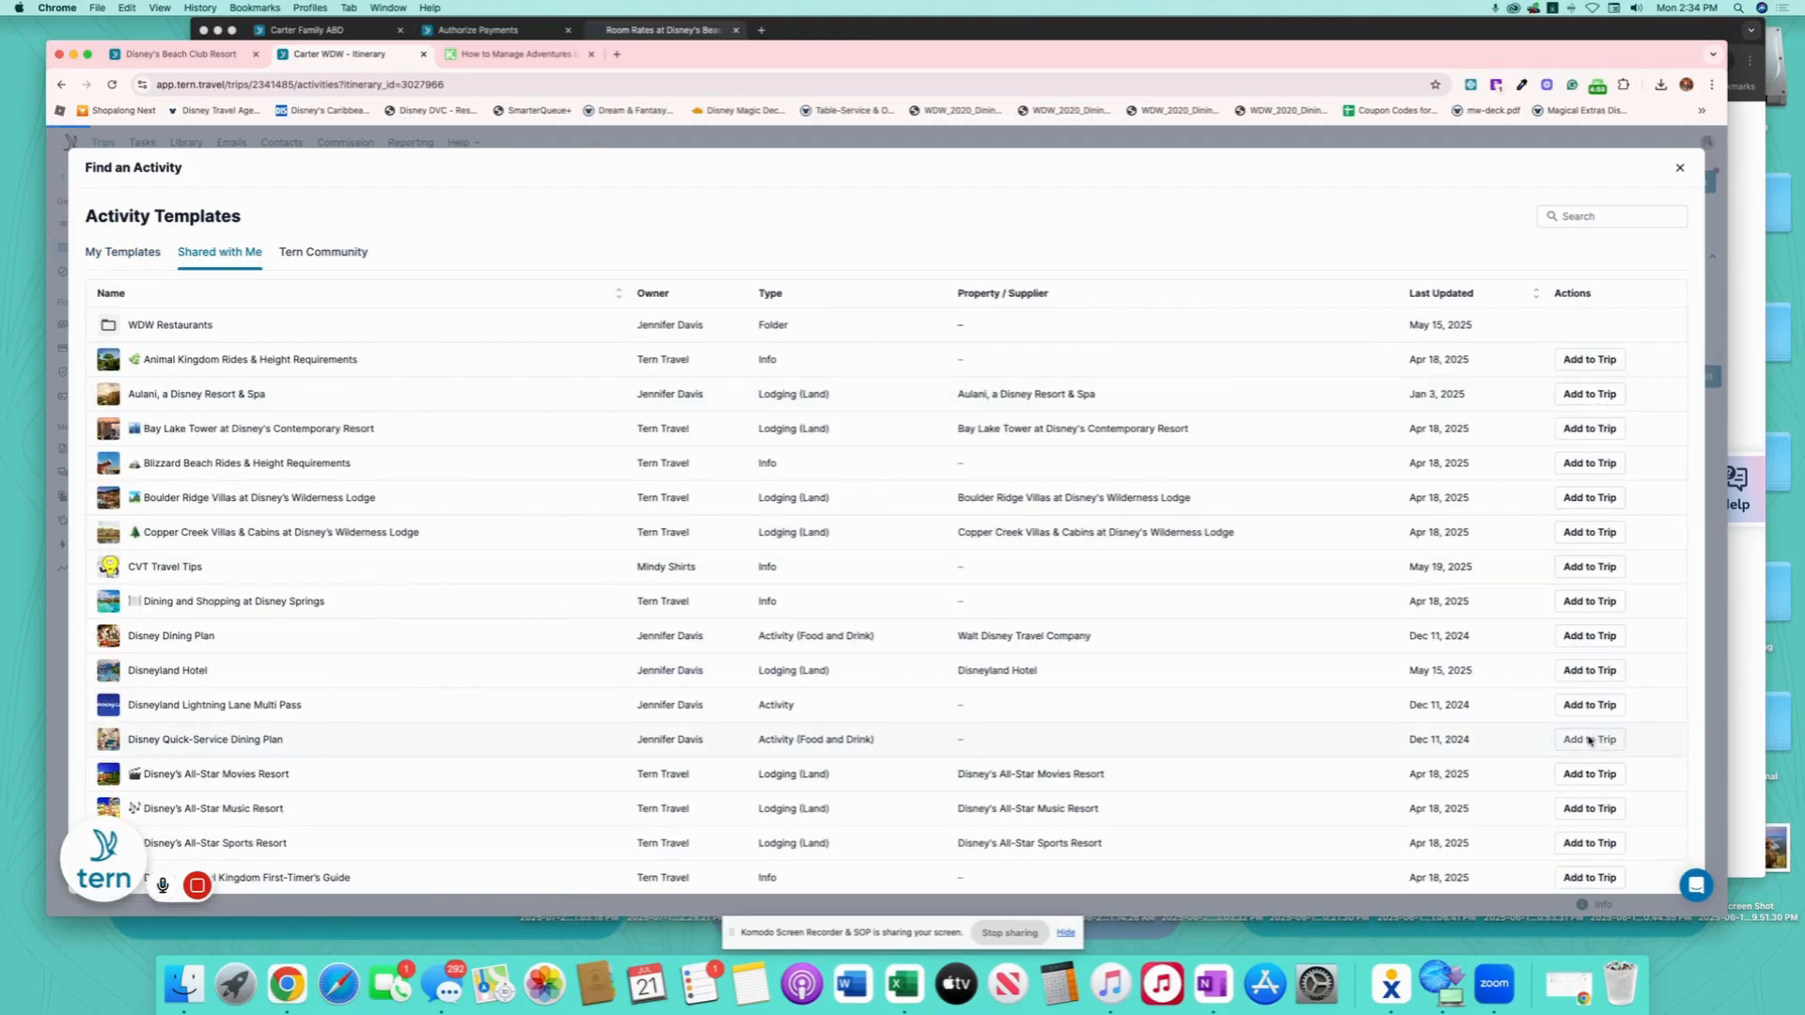
{"action": "scroll", "coordinate": [685, 685], "scroll_direction": "down", "scroll_amount": 2}
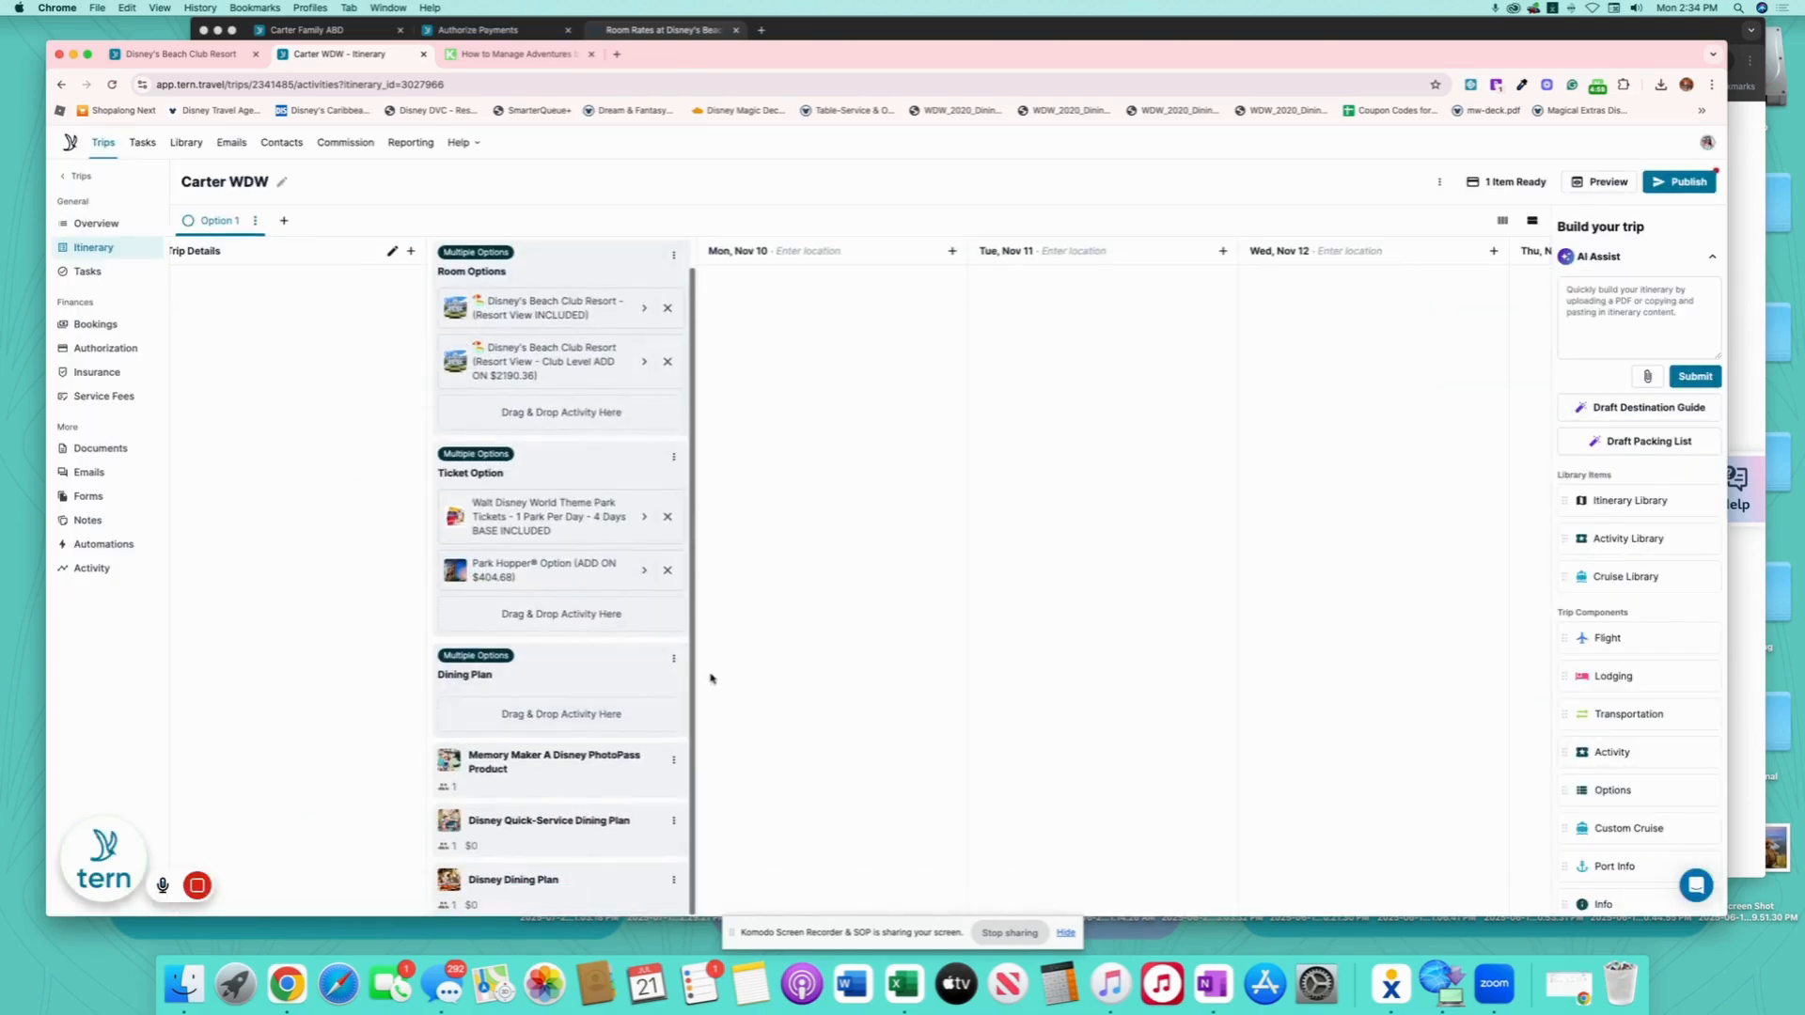
- Title the Quick-Service Dining Plan '(ADD ON $1212.77)' and set its total price to 1212.77
{"action": "left_click", "coordinate": [590, 834]}
{"action": "left_click", "coordinate": [1004, 232]}
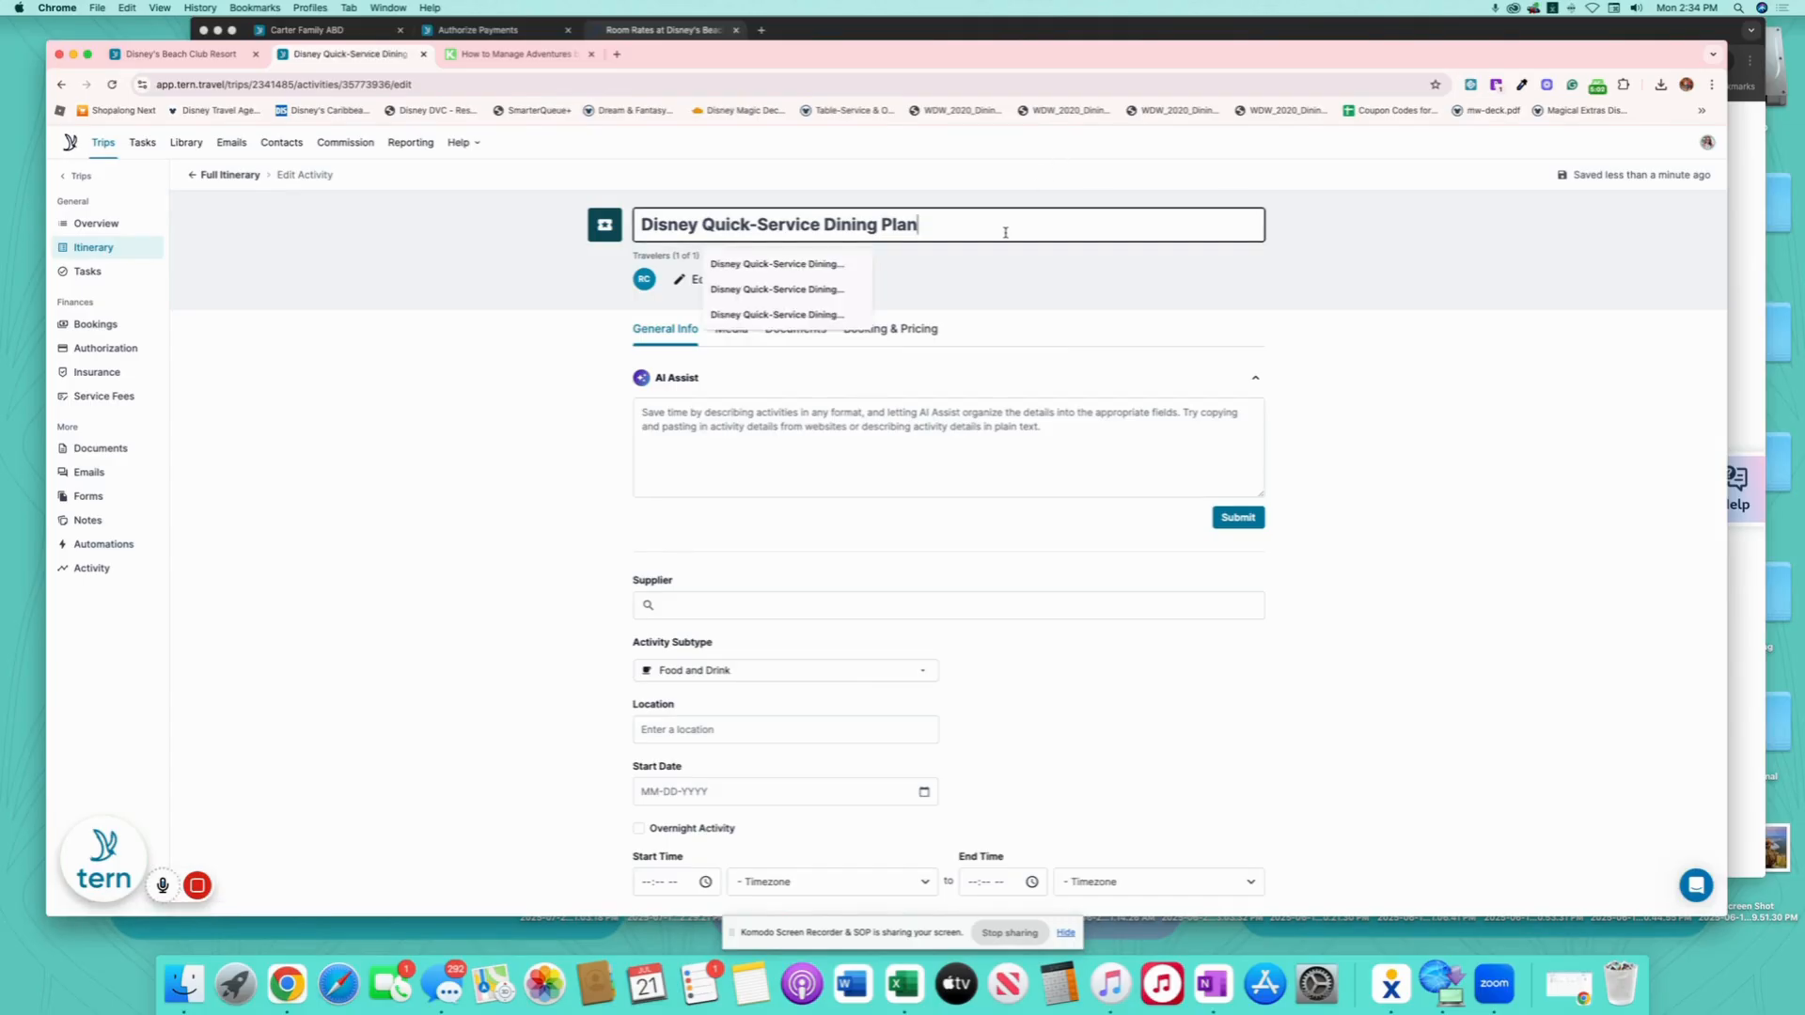
{"action": "type", "text": "ADD ON $"}
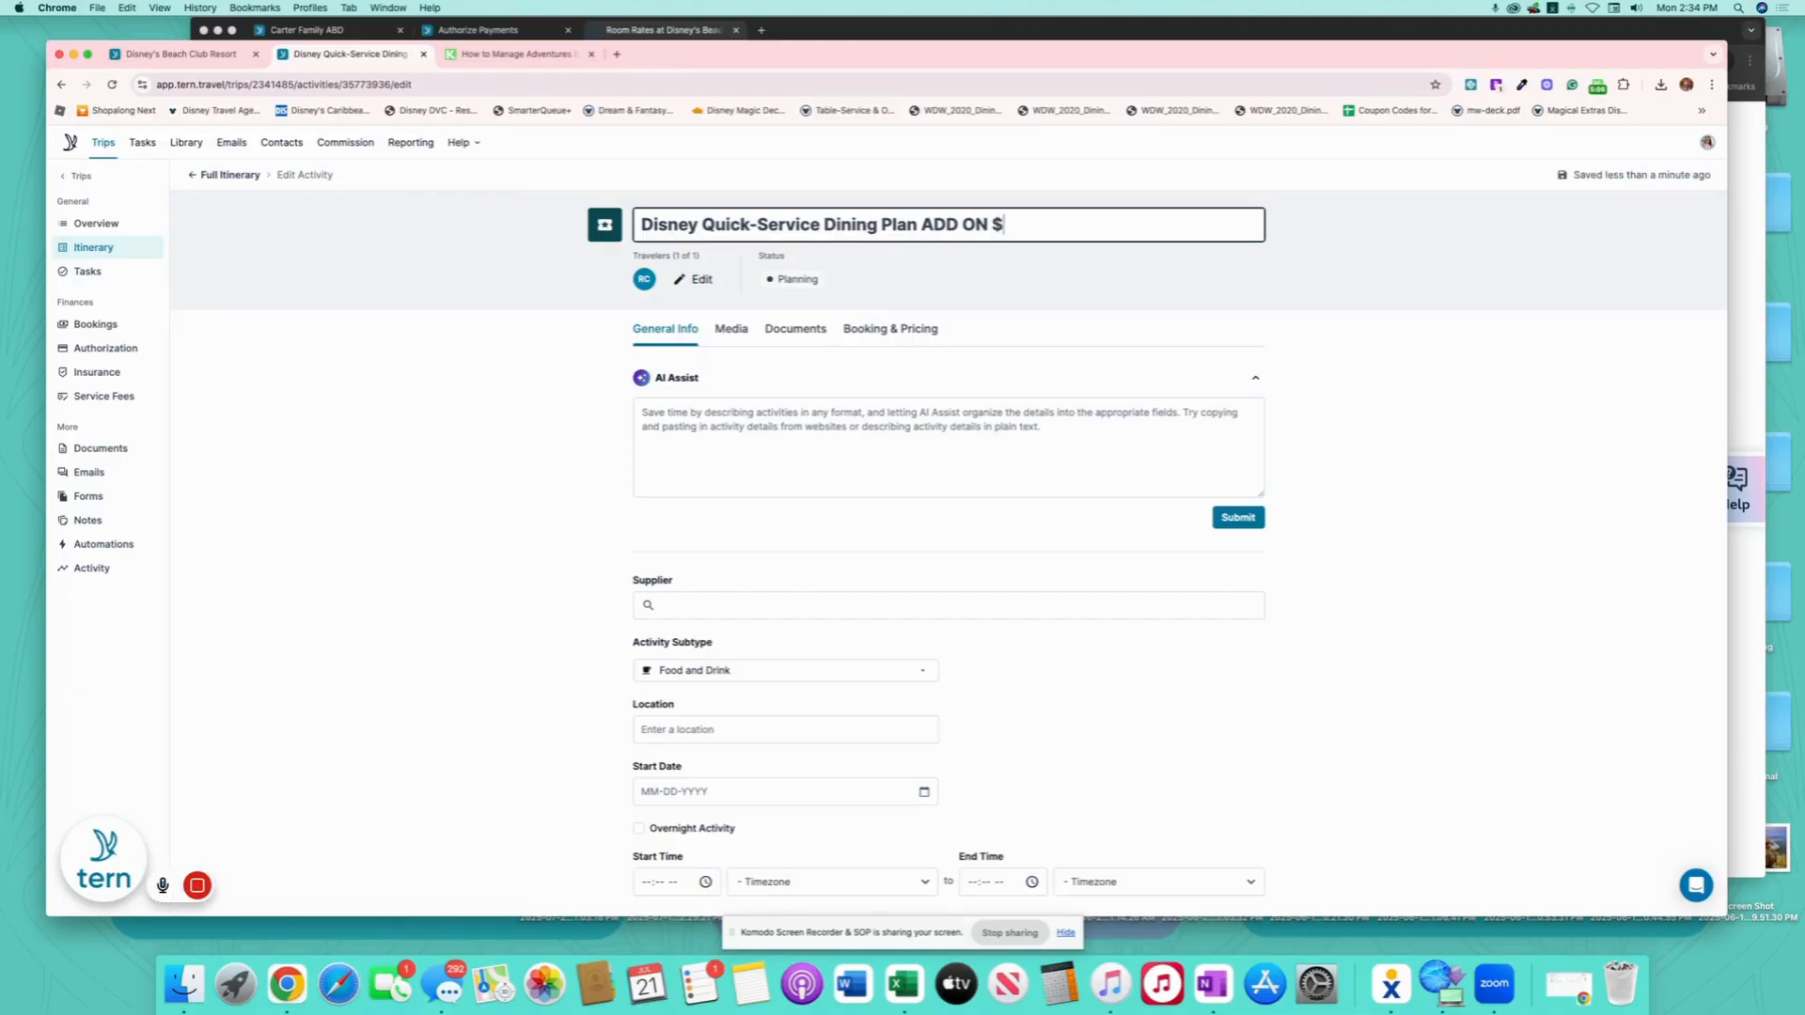
{"action": "type", "text": "1212.77"}
{"action": "type", "text": "("}
{"action": "left_click", "coordinate": [904, 329]}
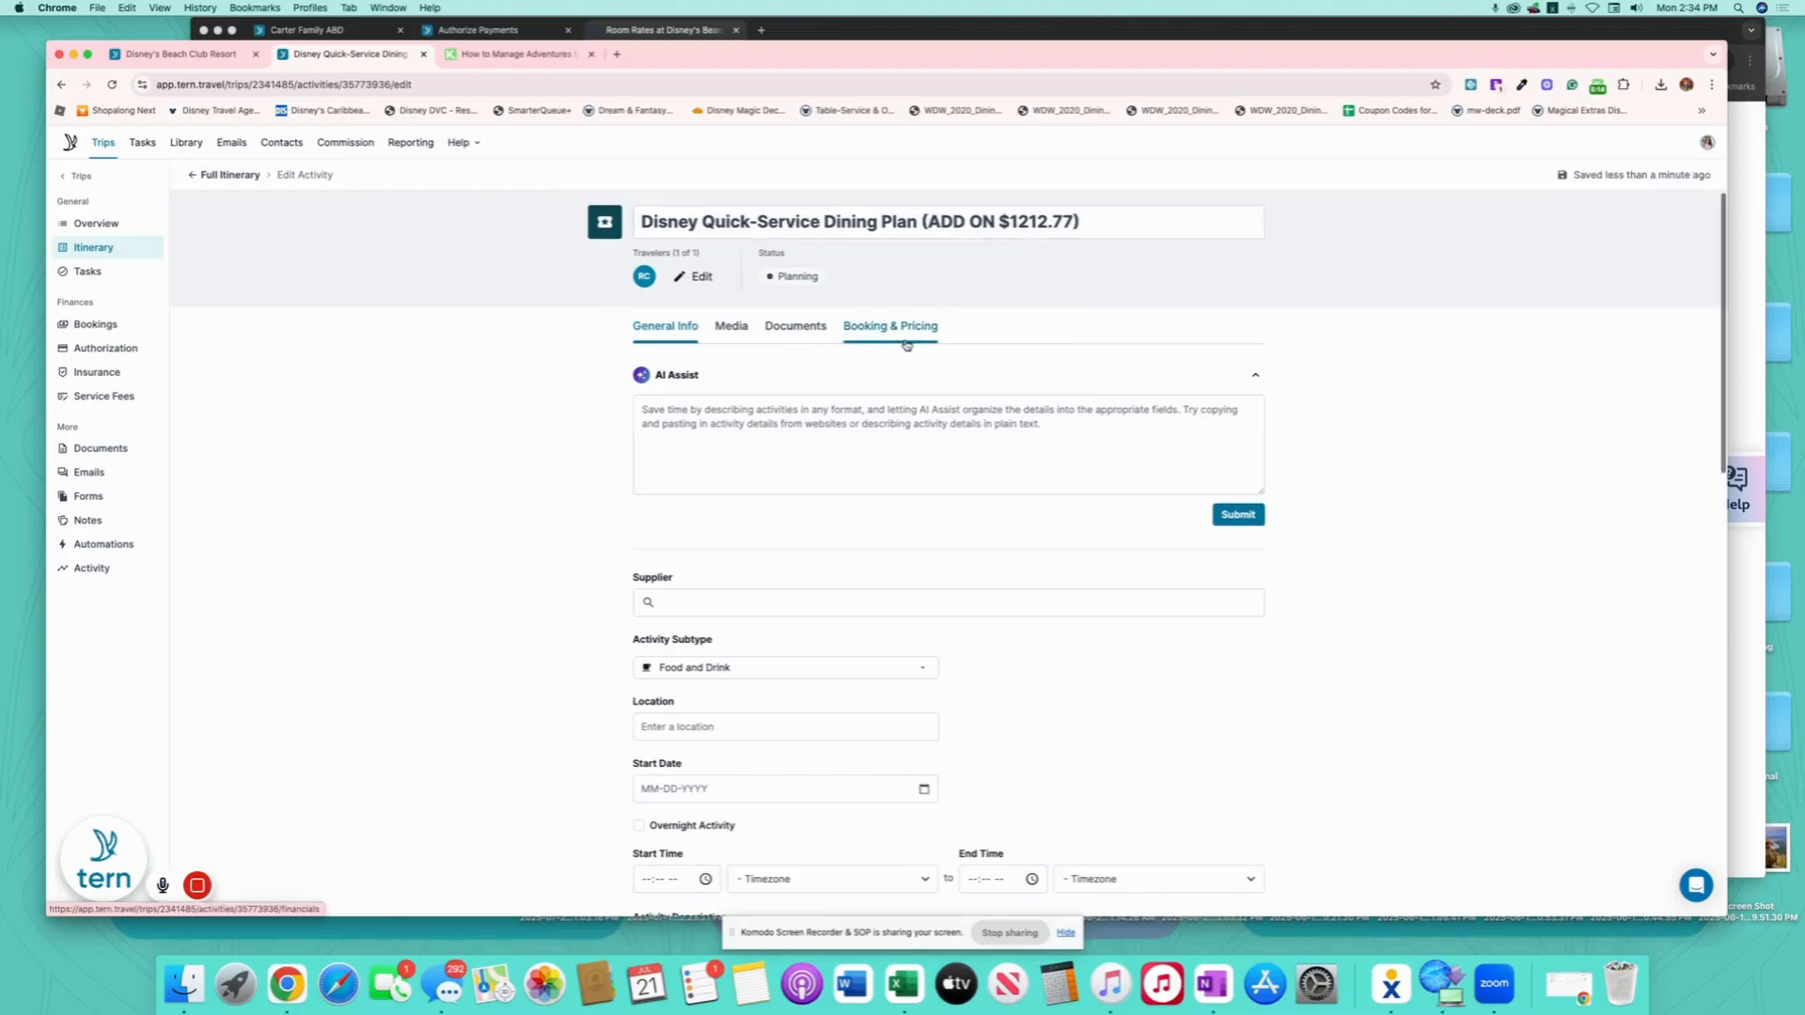
{"action": "left_click", "coordinate": [718, 592]}
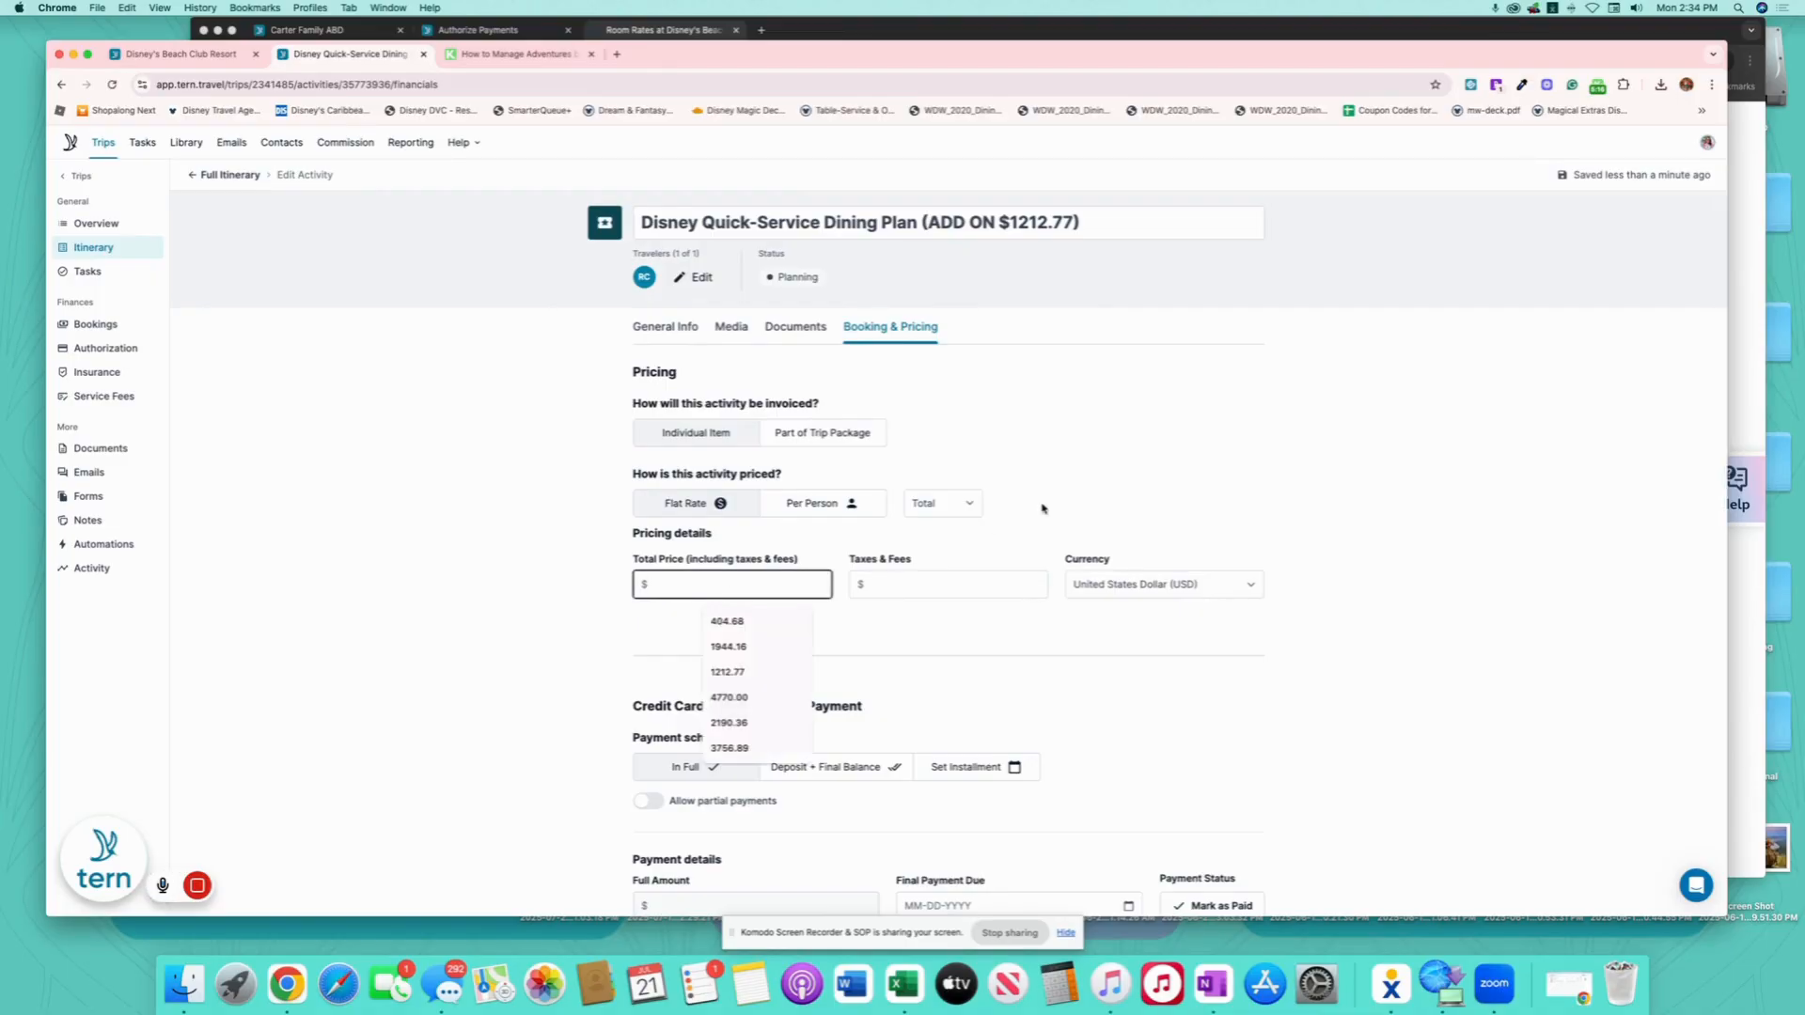
{"action": "type", "text": "1212.77"}
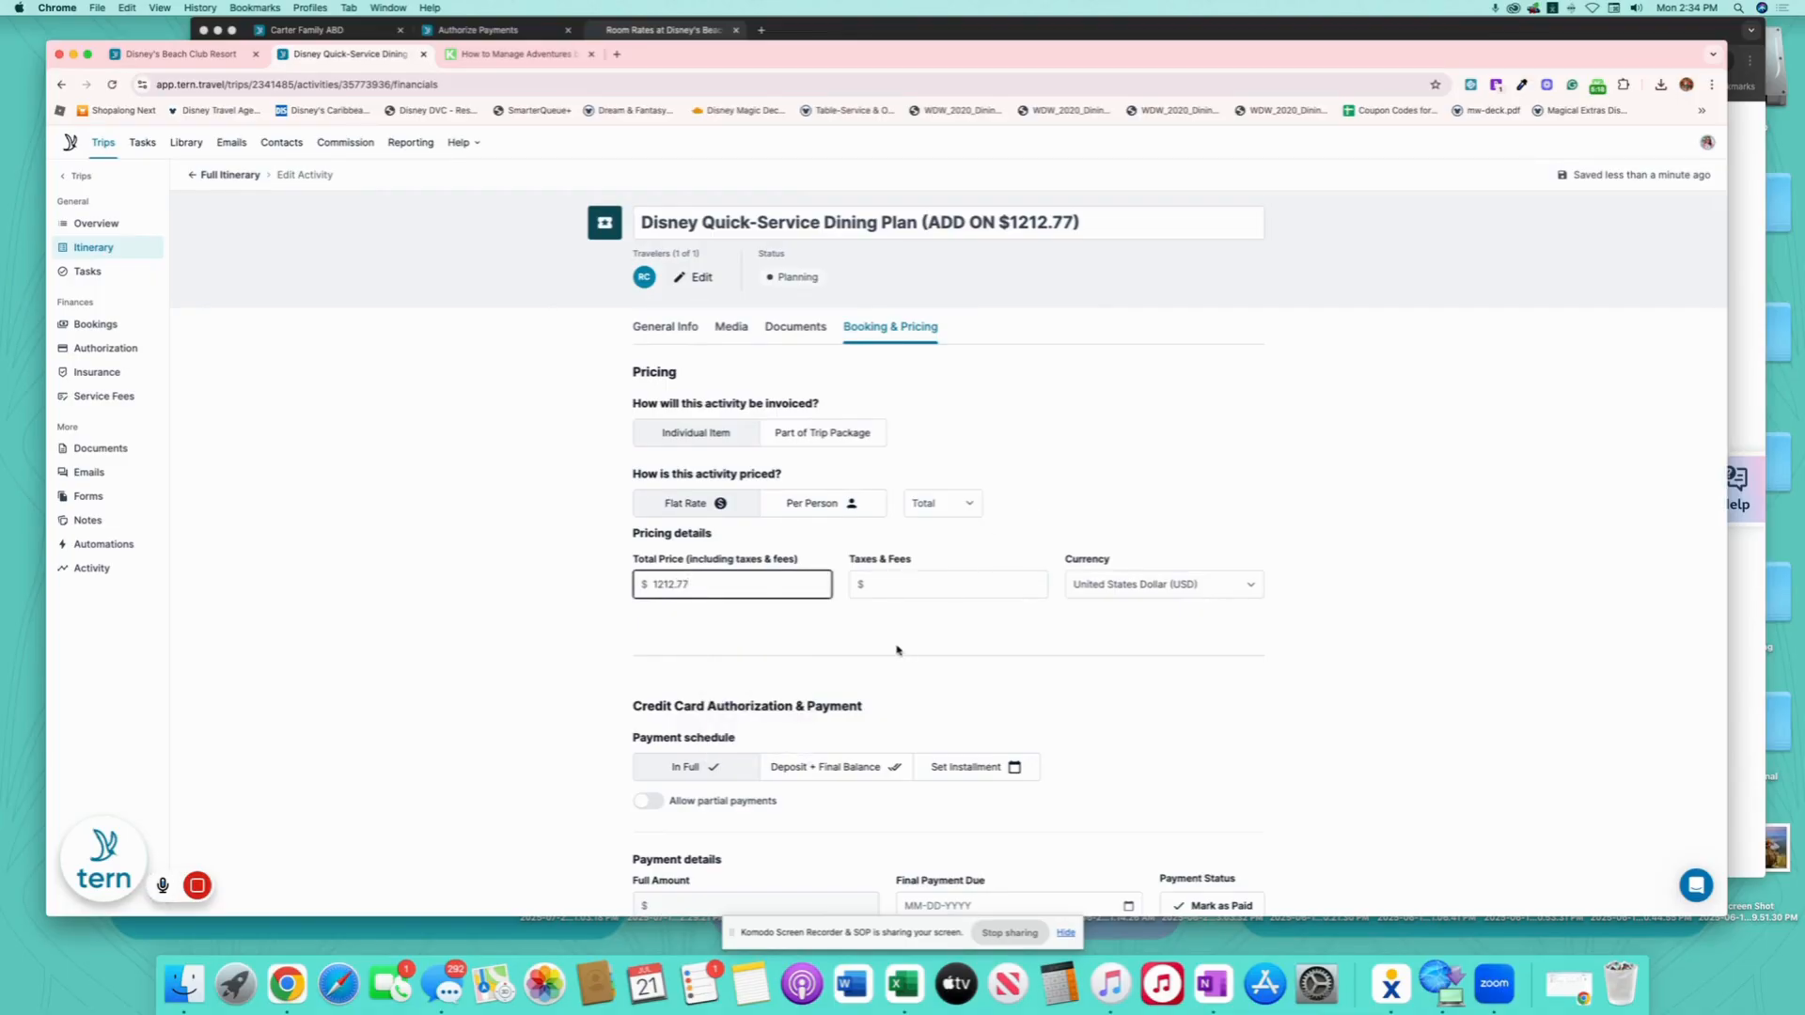
{"action": "left_click", "coordinate": [747, 625]}
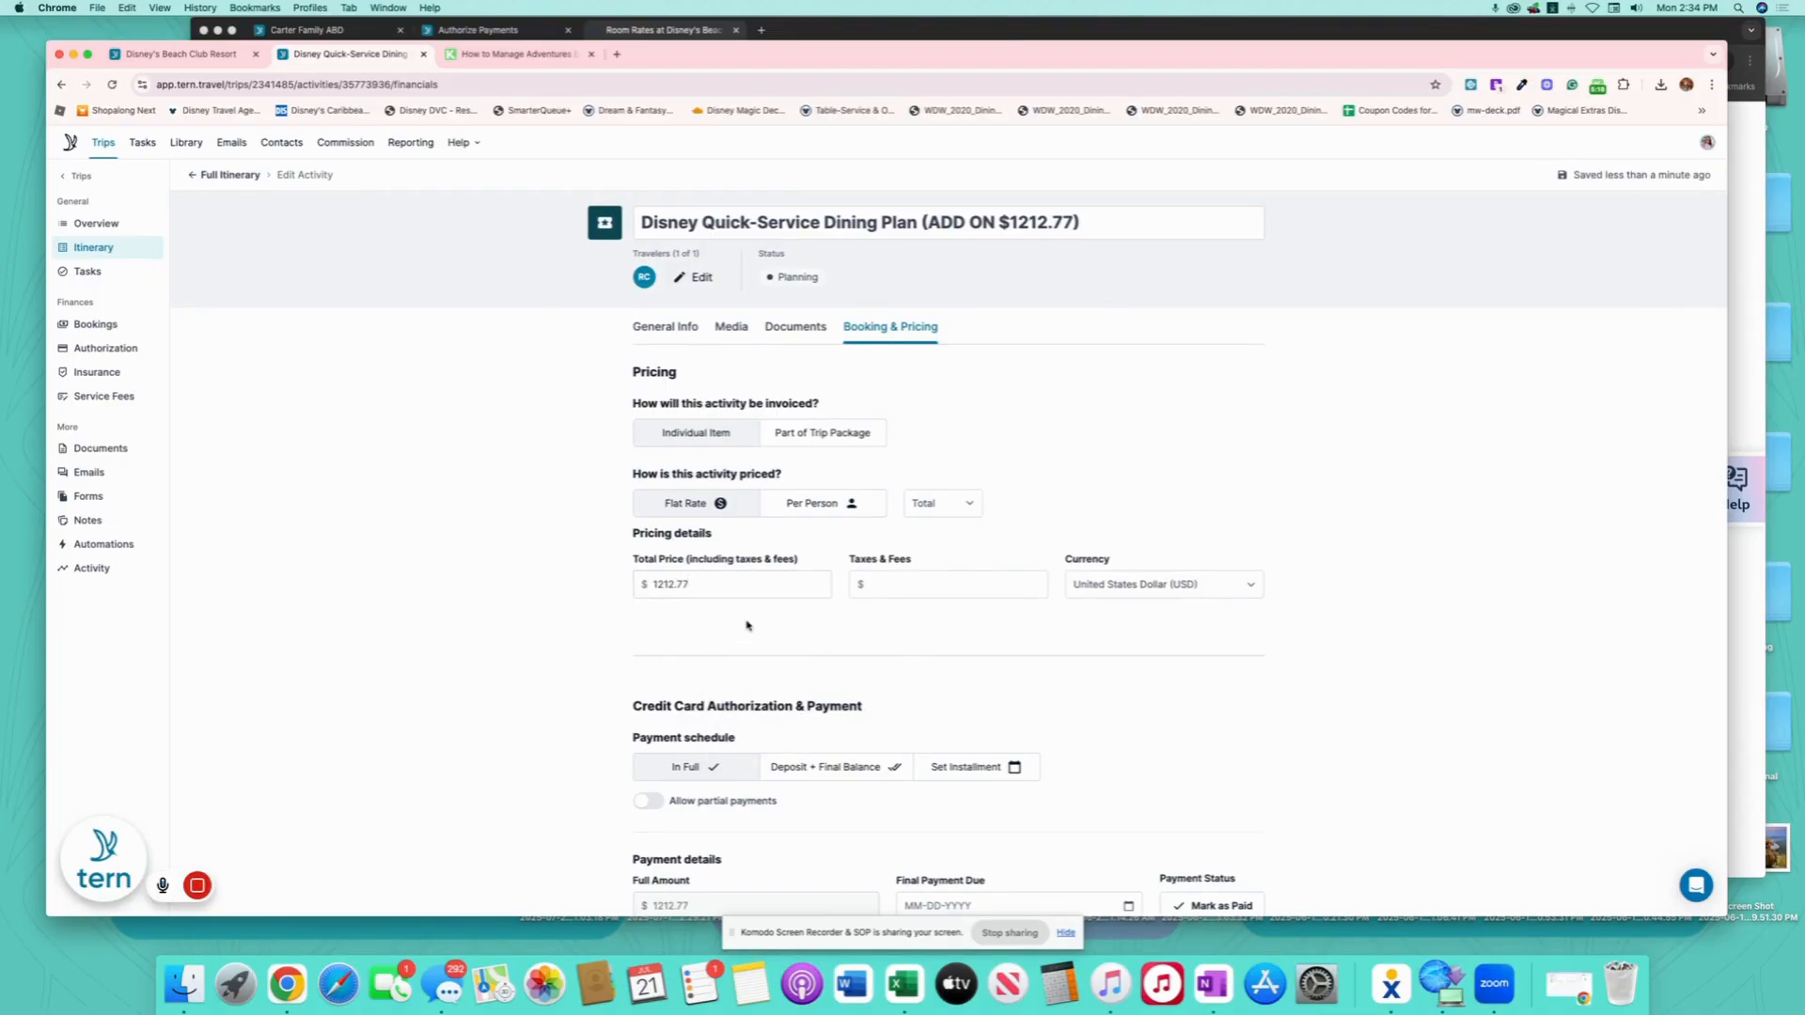
- Move the Quick-Service Dining Plan into the Dining Plan options group
{"action": "left_click", "coordinate": [243, 177]}
{"action": "scroll", "coordinate": [585, 859], "scroll_direction": "down", "scroll_amount": 2}
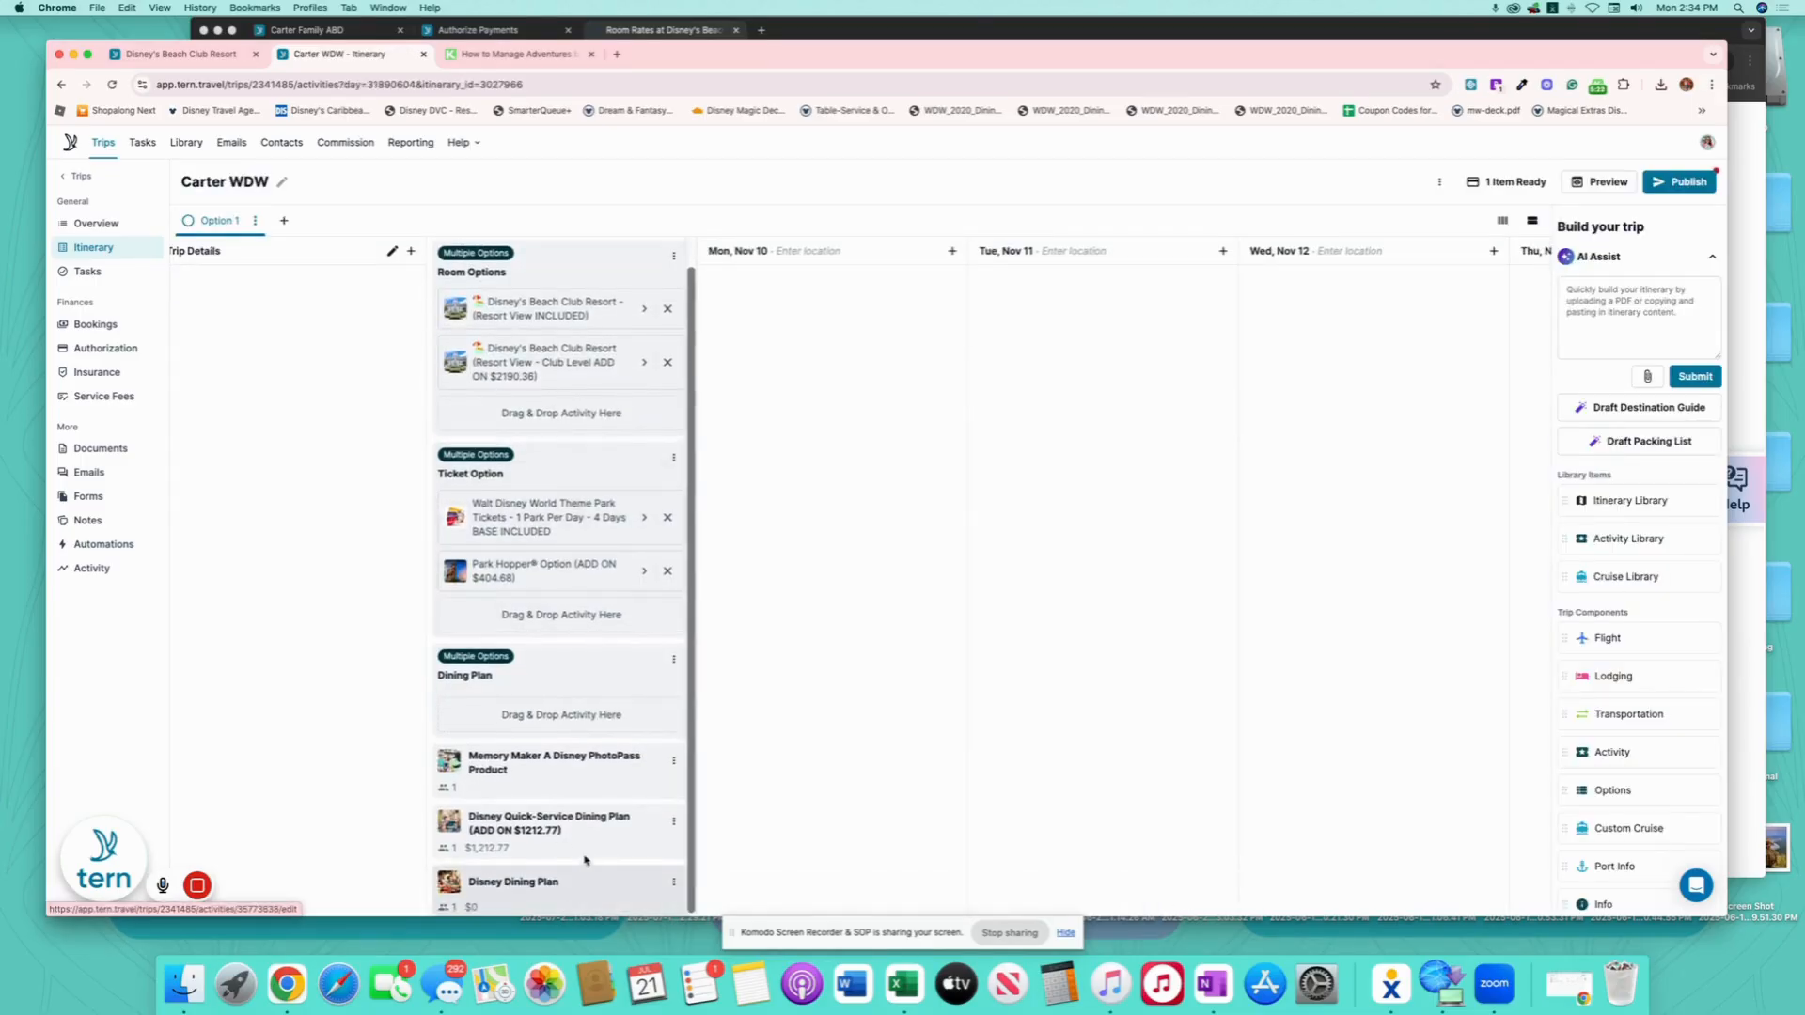
{"action": "left_click_drag", "start_coordinate": [585, 859], "coordinate": [590, 725]}
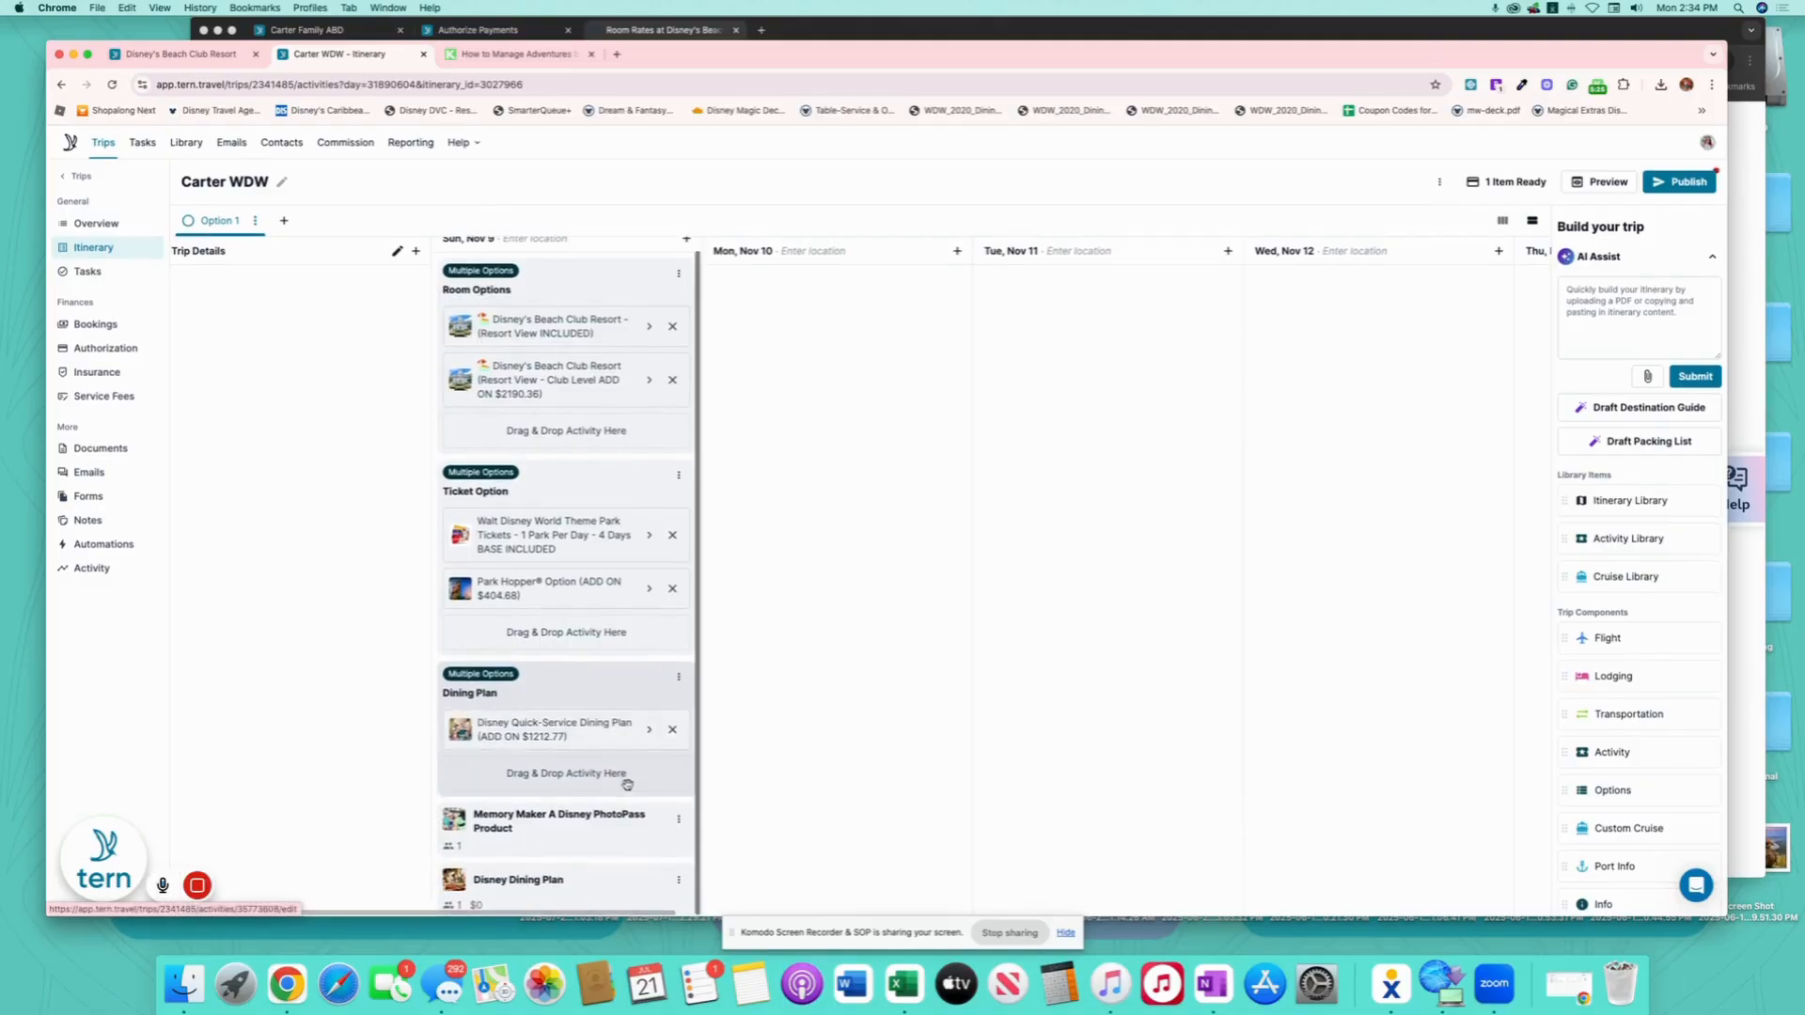
- Append '(ADD ON $1944.16)' to the Disney Dining Plan title
{"action": "left_click", "coordinate": [602, 892]}
{"action": "left_click", "coordinate": [1072, 230]}
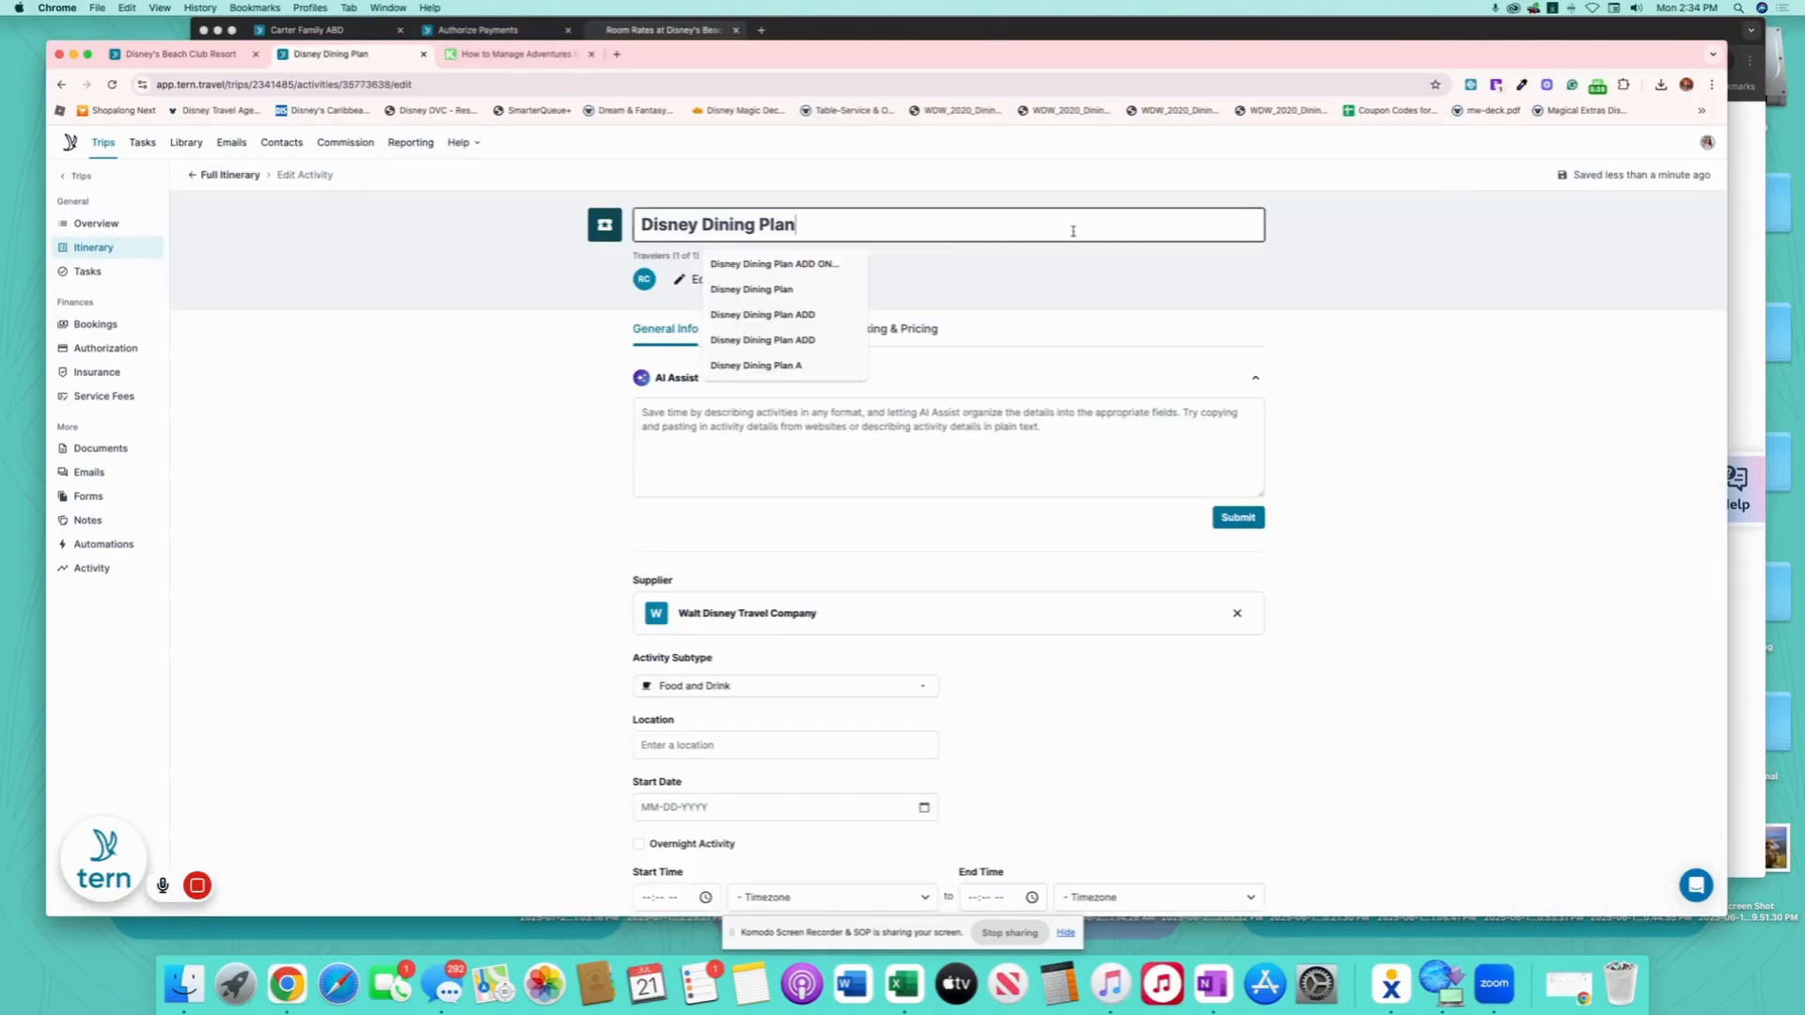
{"action": "type", "text": "(ADD ON"}
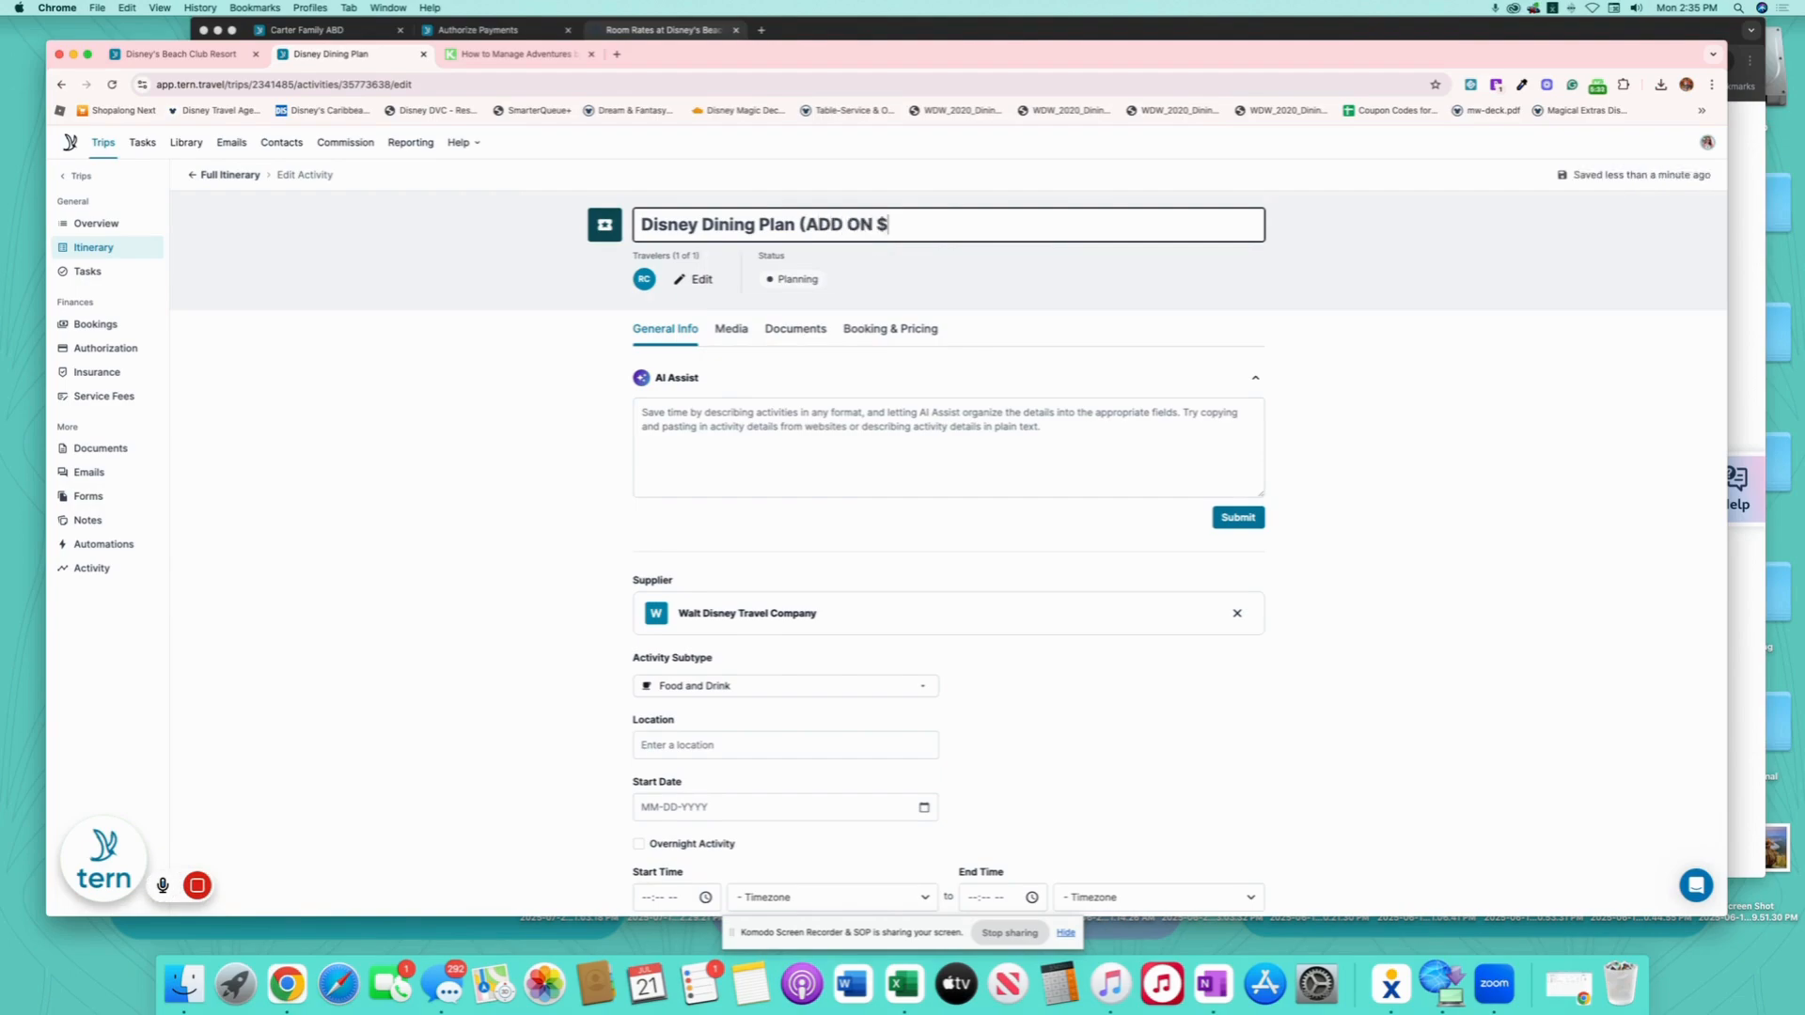
{"action": "type", "text": " $1944.16"}
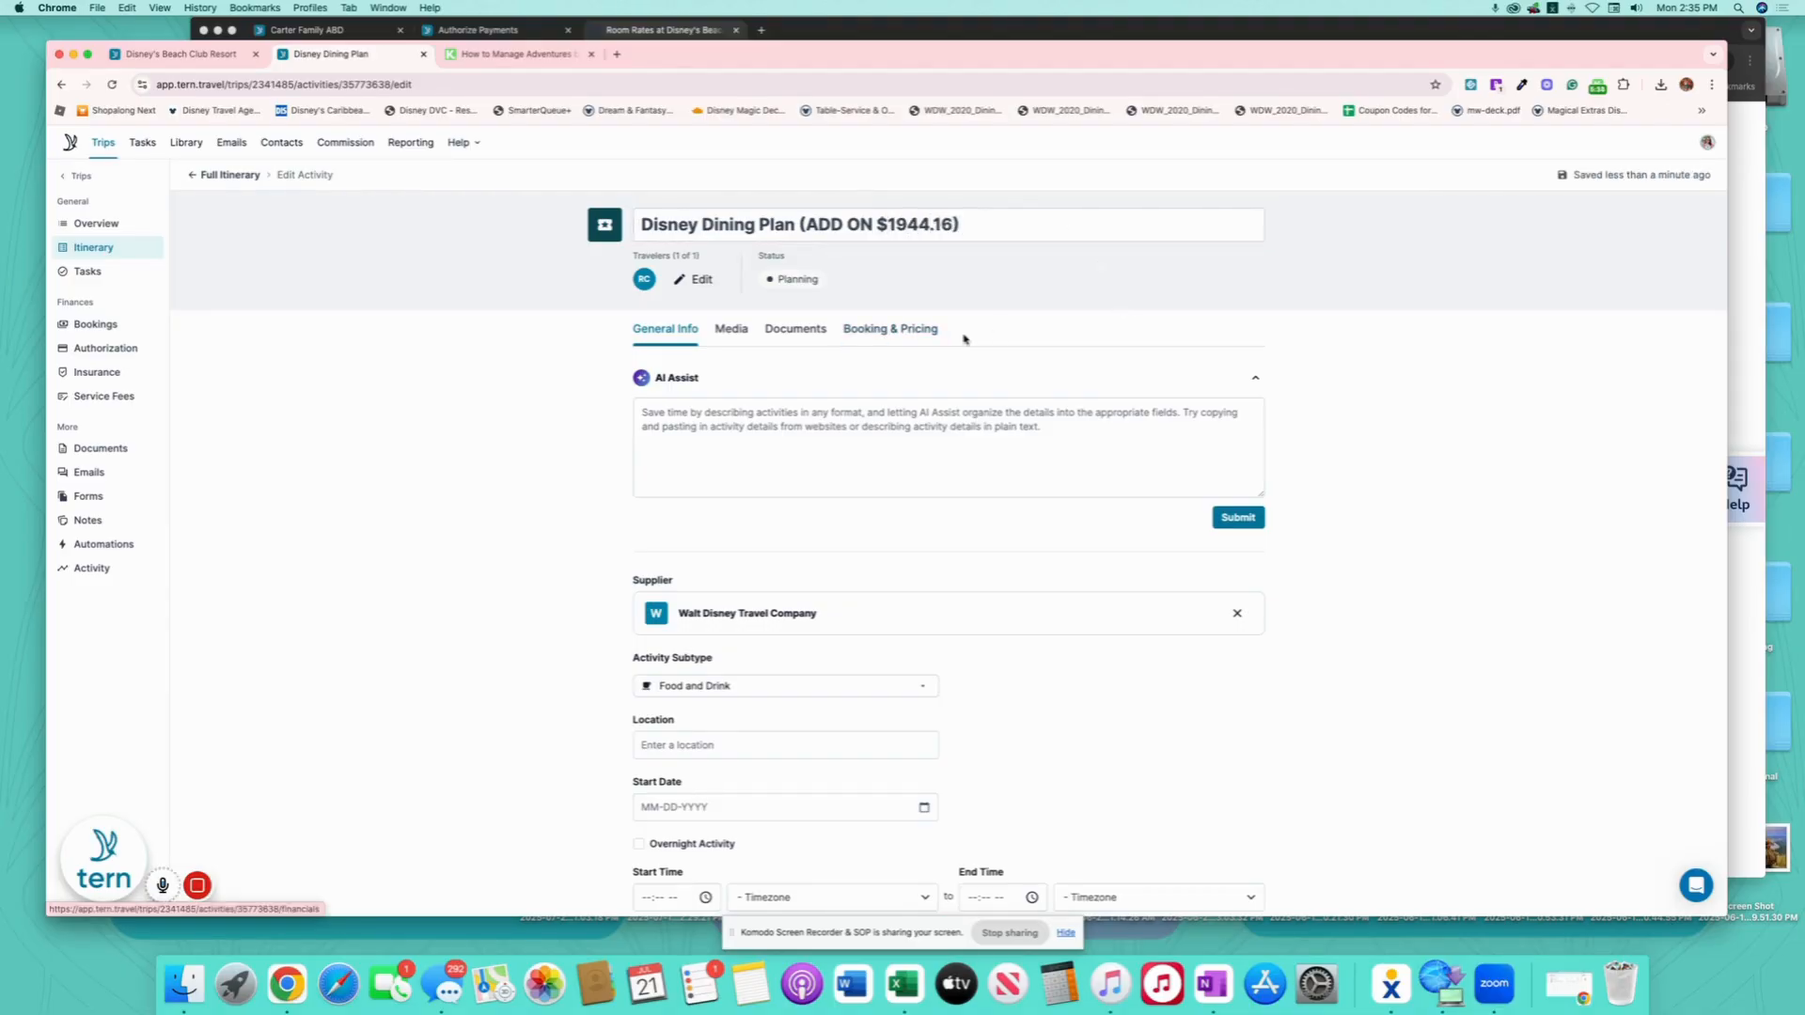
- Set the Disney Dining Plan total price to 1944.16 and move it into the Dining Plan group
{"action": "left_click", "coordinate": [890, 328]}
{"action": "left_click", "coordinate": [716, 588]}
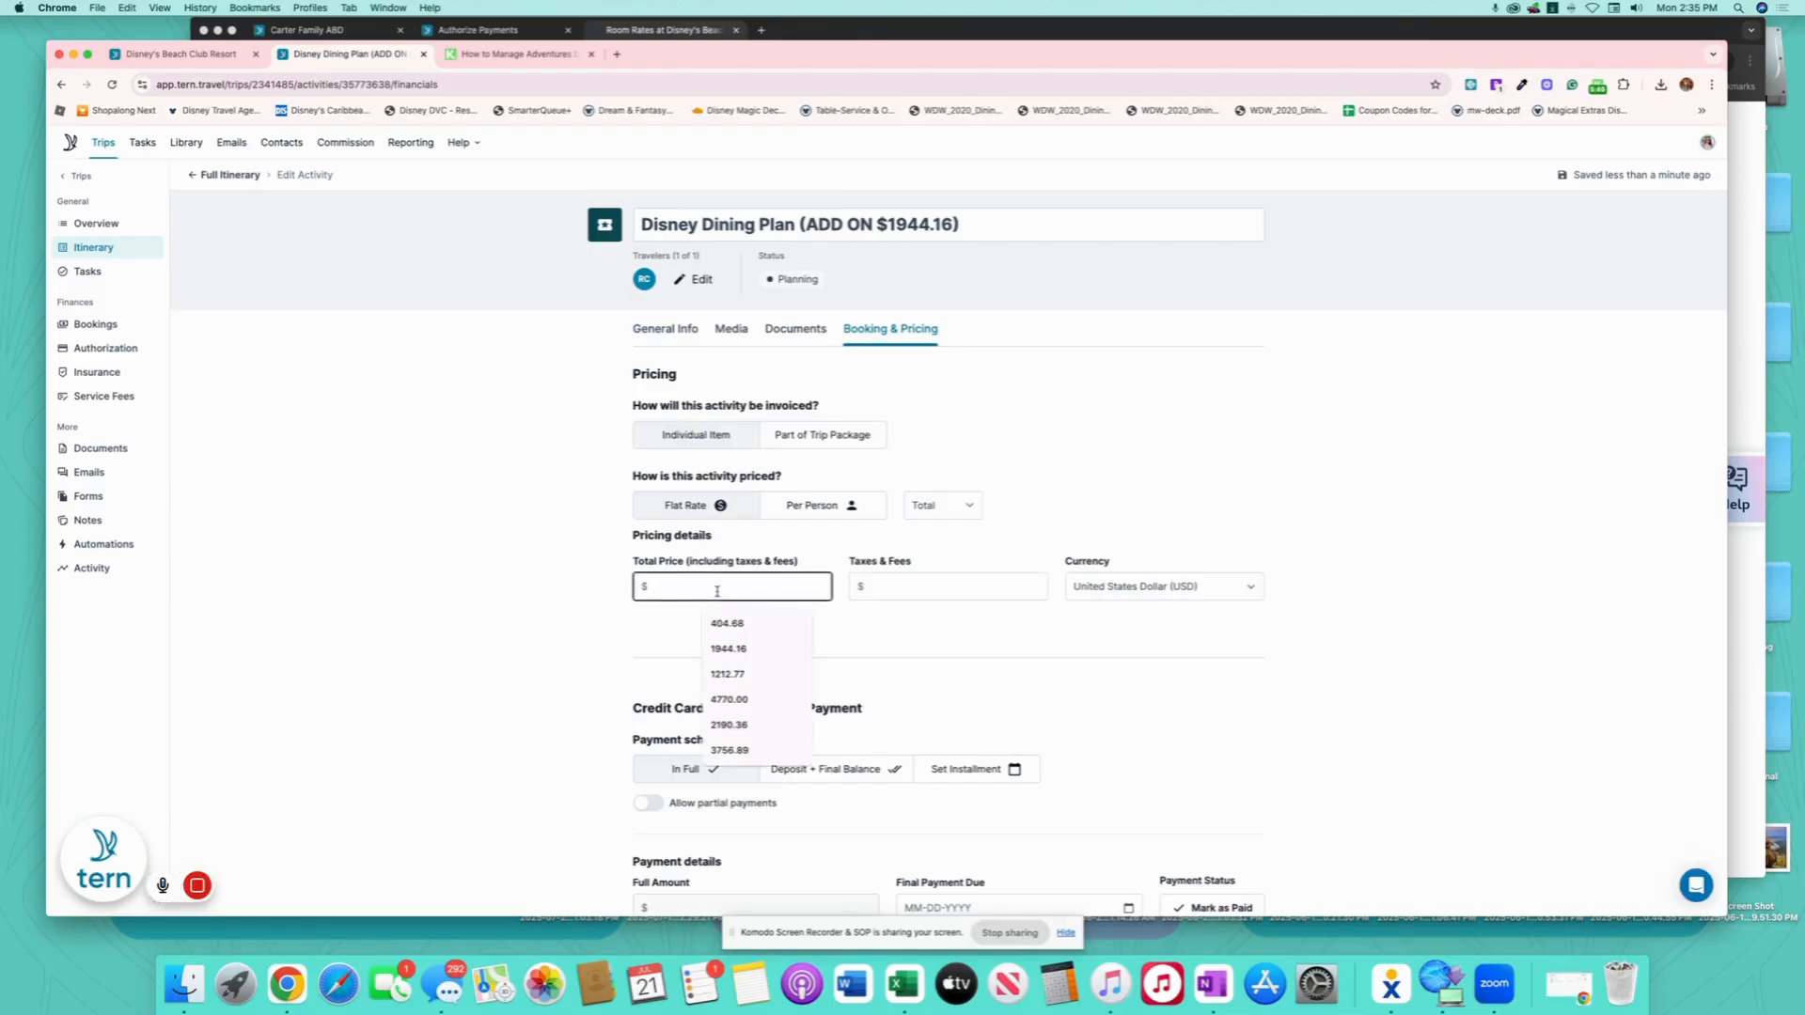
{"action": "type", "text": "1944.16"}
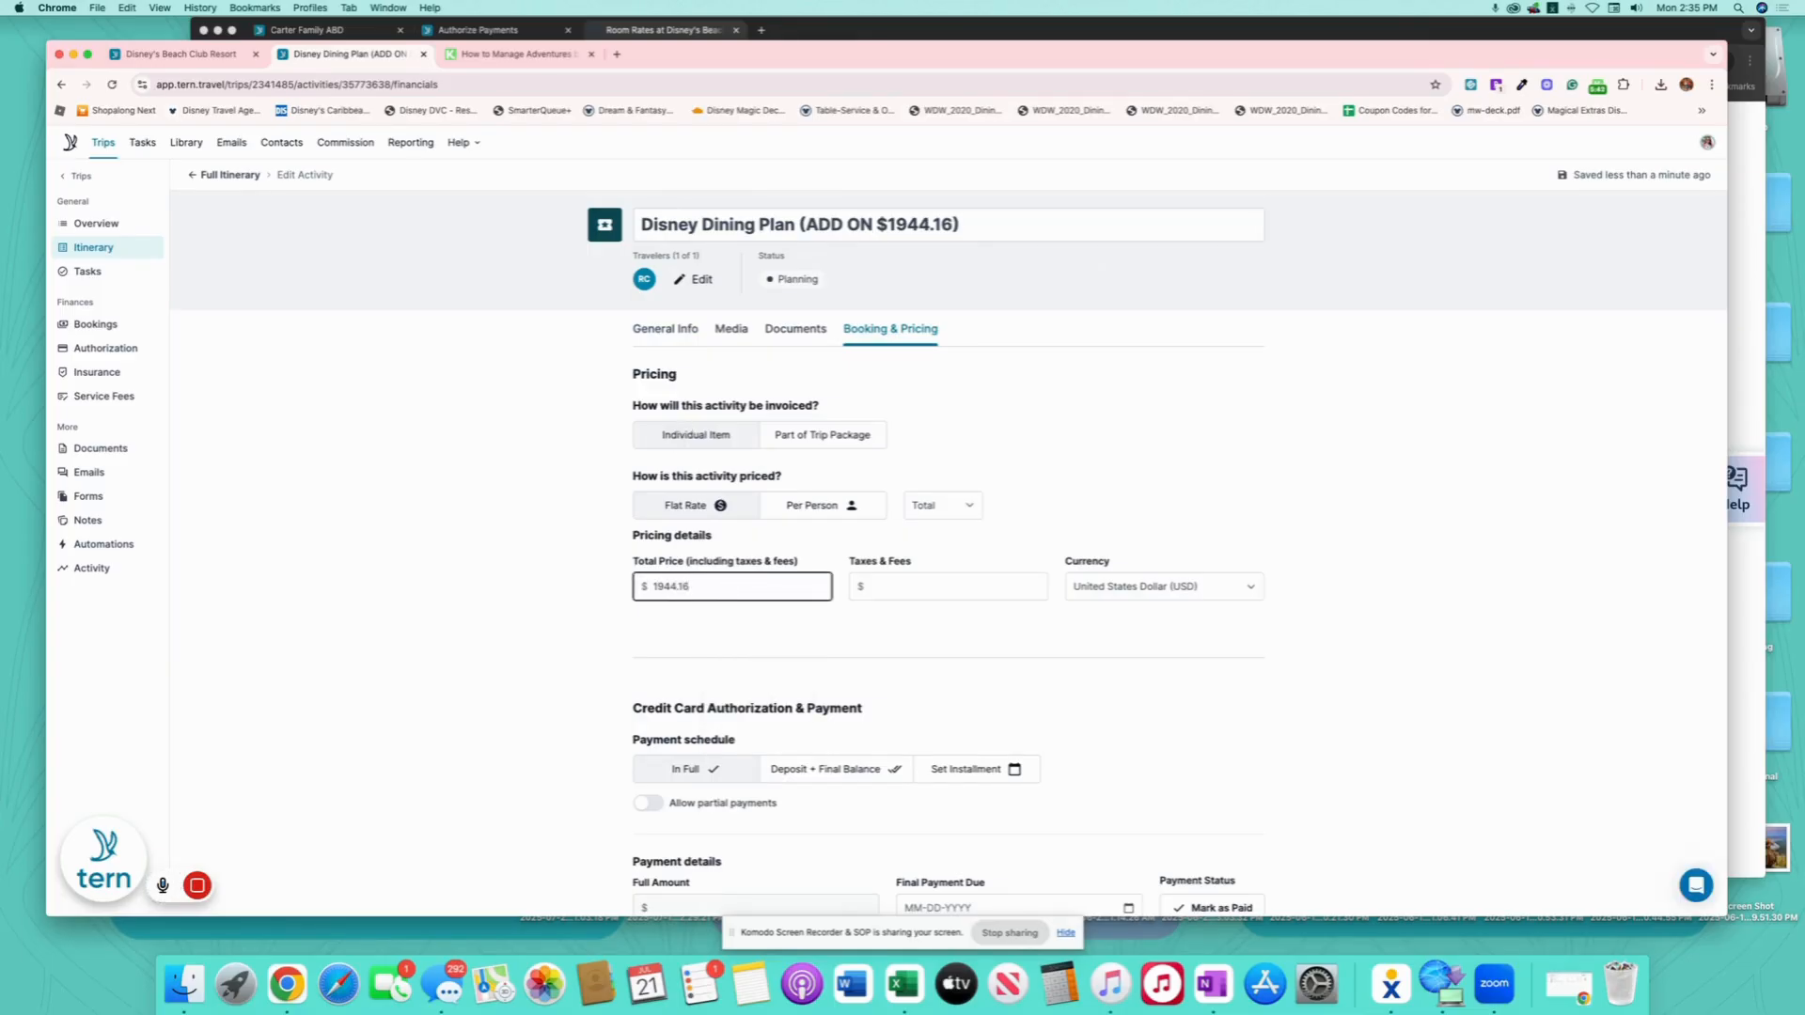
{"action": "left_click", "coordinate": [483, 616]}
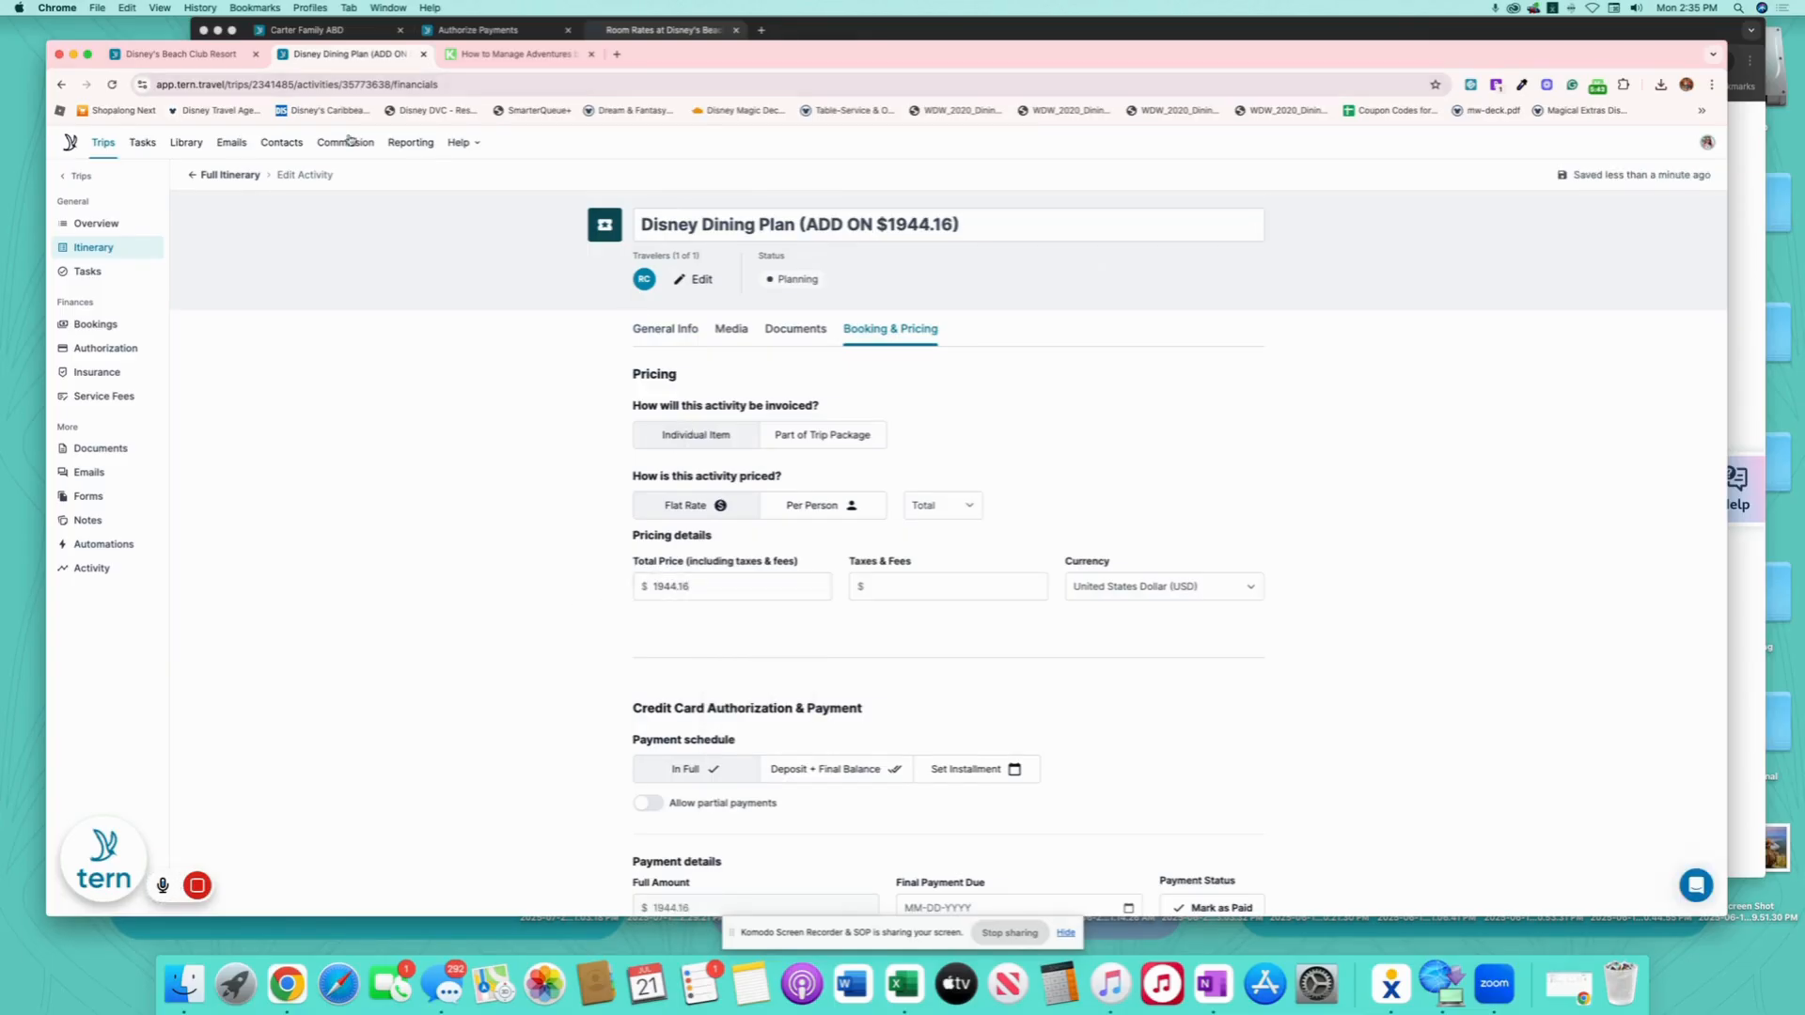
{"action": "left_click", "coordinate": [230, 176]}
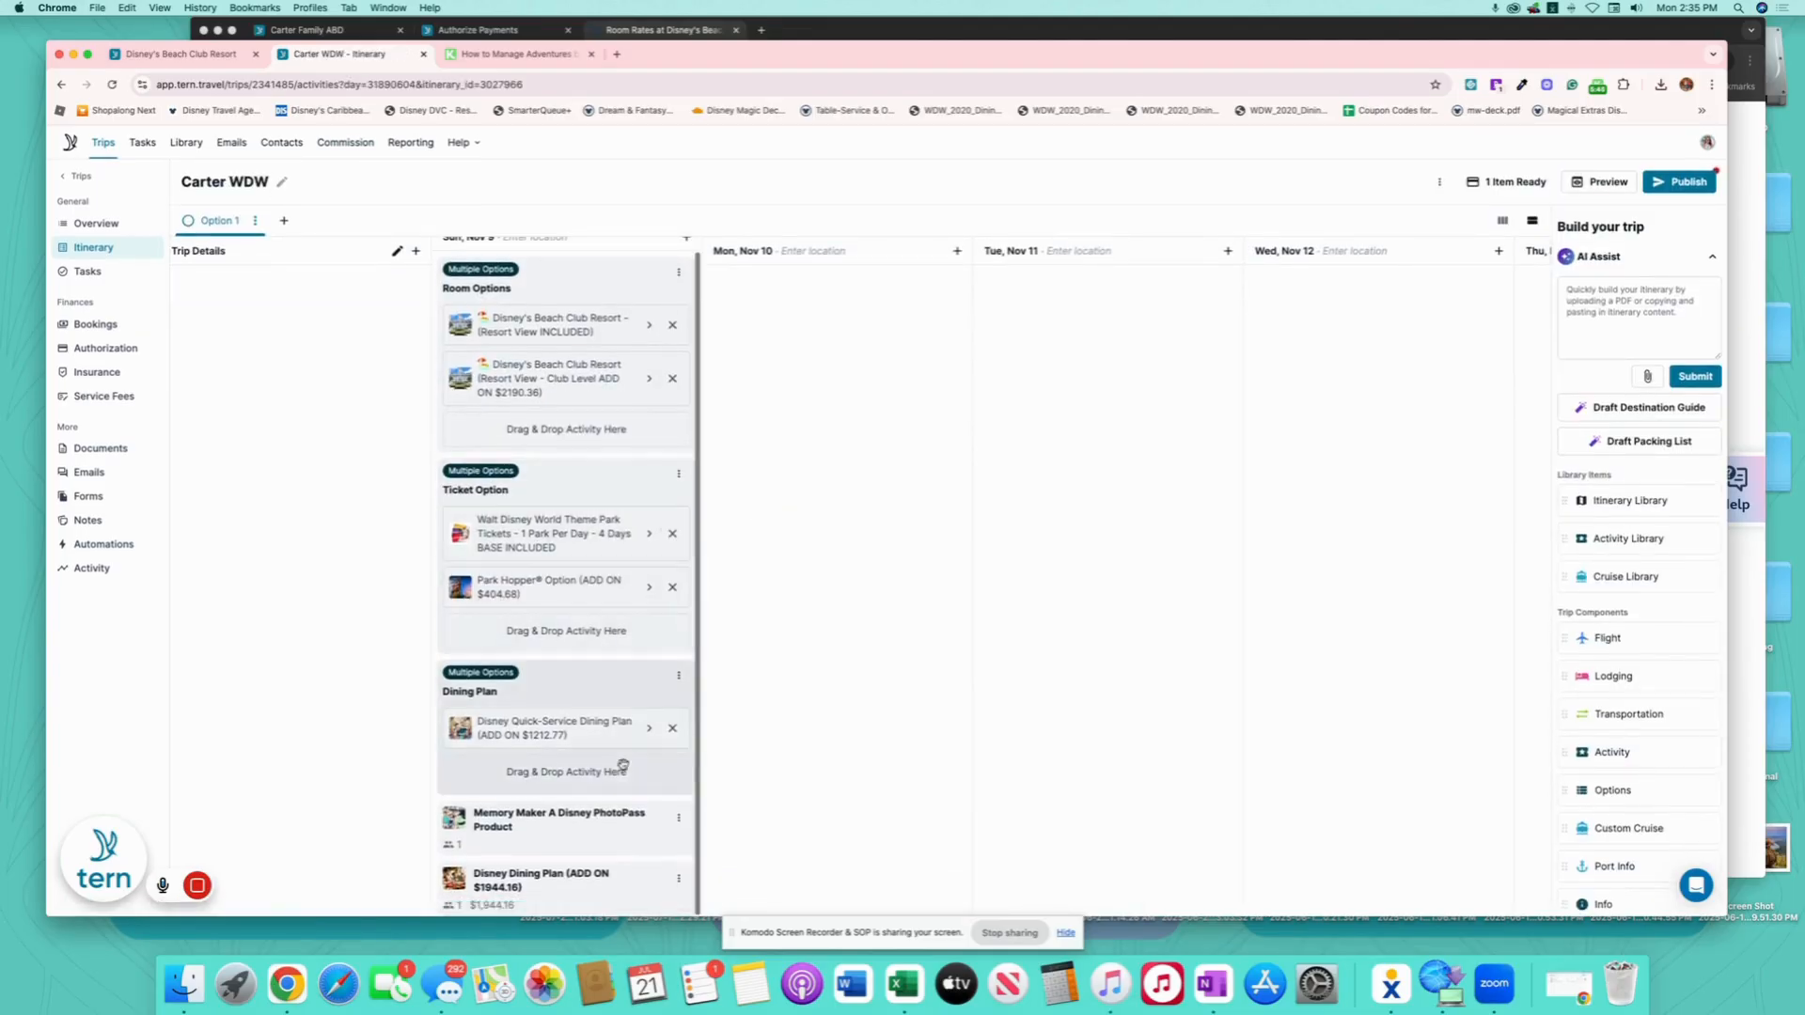
{"action": "left_click_drag", "start_coordinate": [568, 880], "coordinate": [615, 741]}
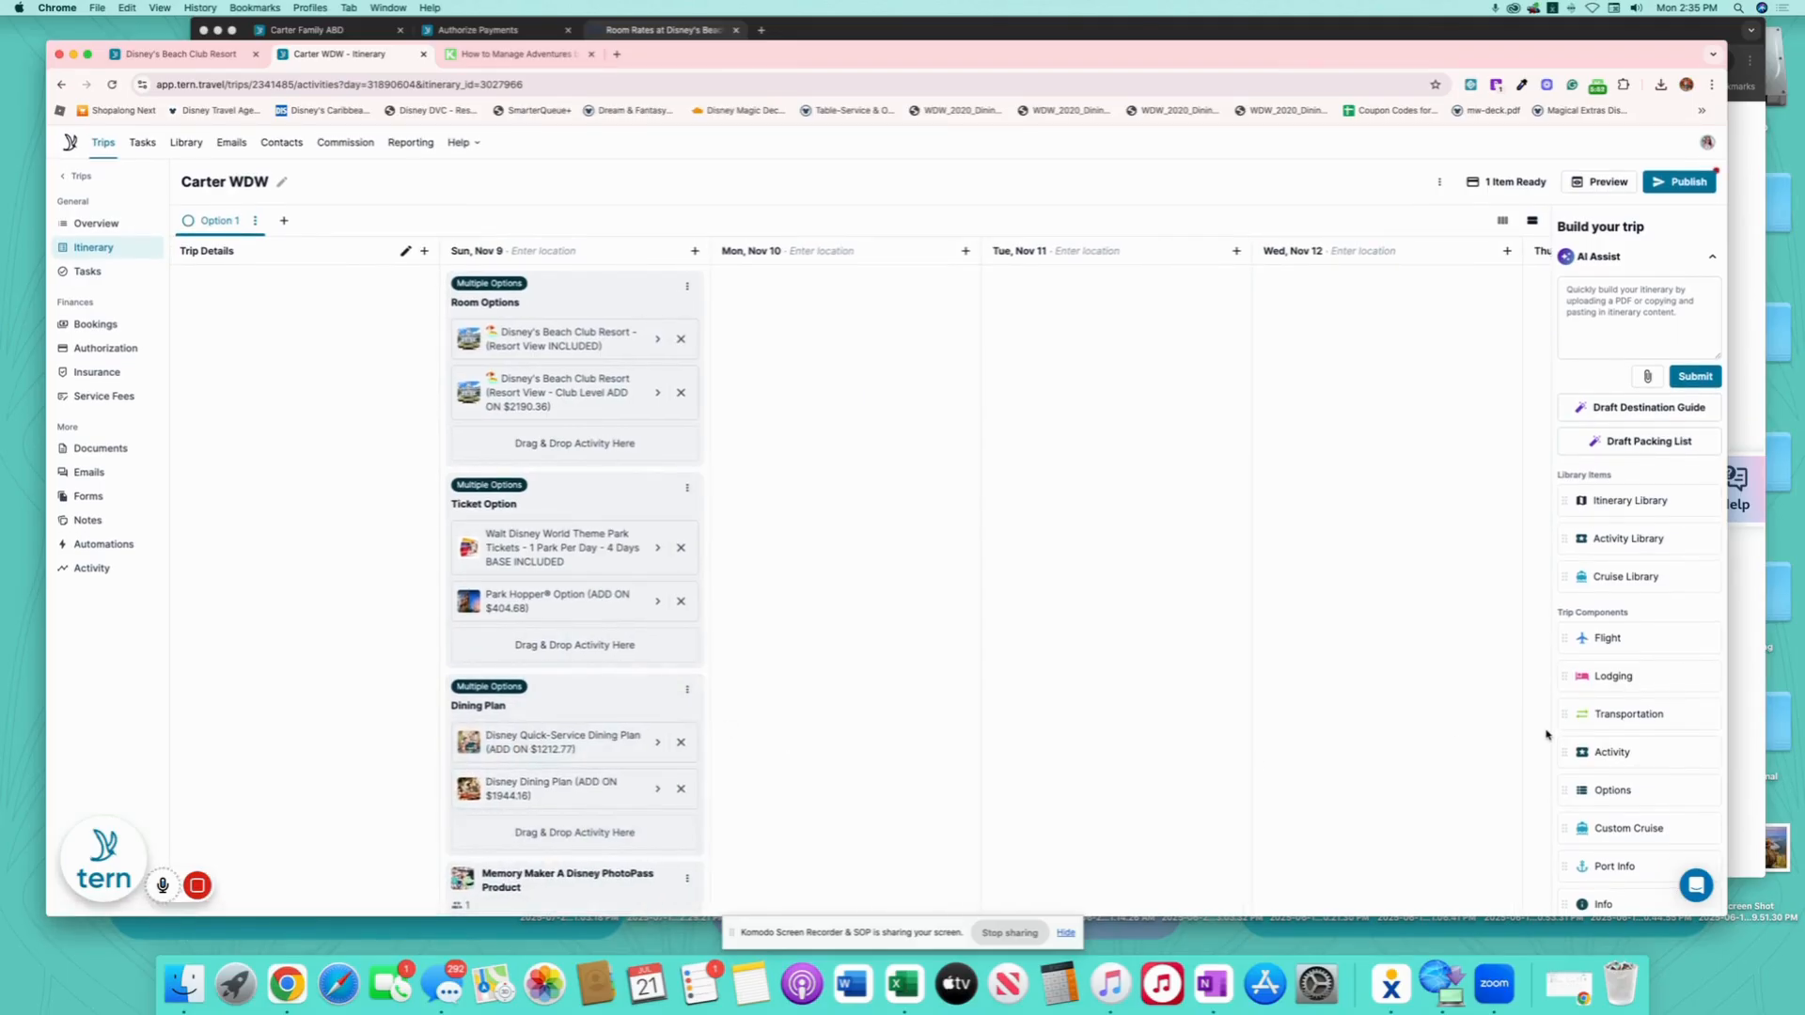
- Add an activity on Sun, Nov 9 titled 'NO Dining Plan (INCLUDED in Package)'
{"action": "left_click_drag", "start_coordinate": [1656, 751], "coordinate": [575, 875]}
{"action": "left_click", "coordinate": [866, 224]}
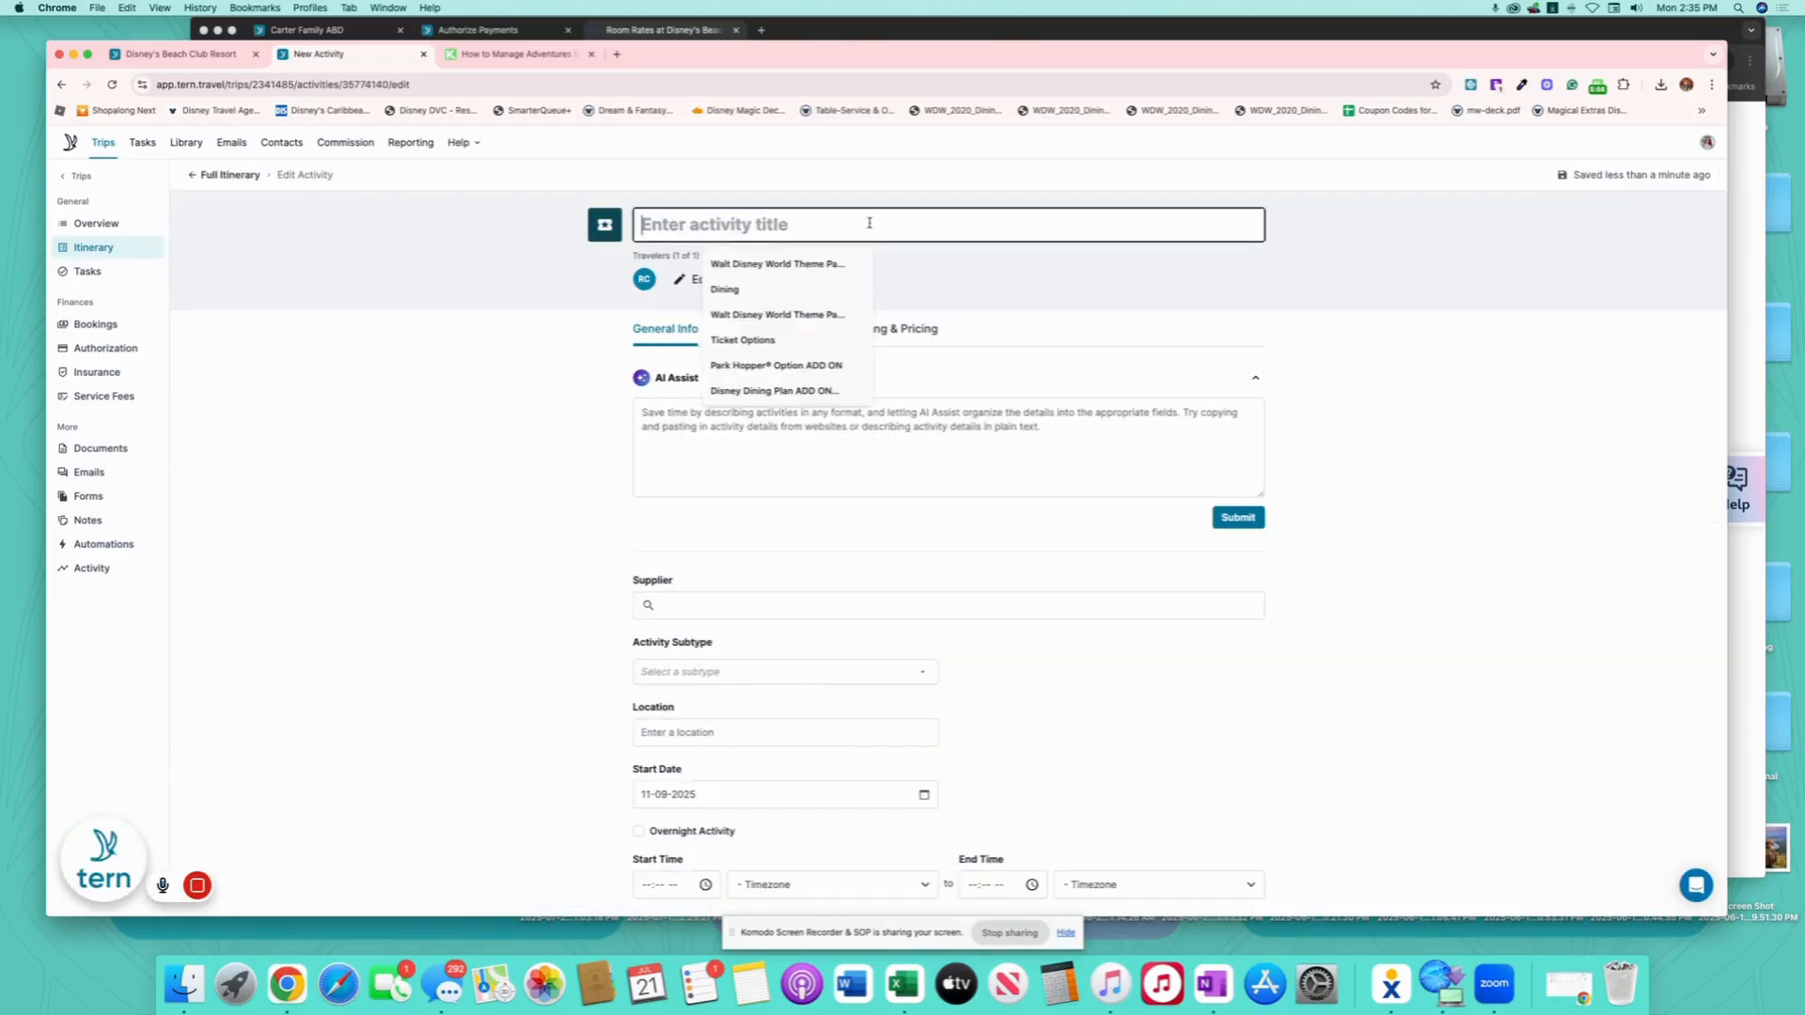
{"action": "type", "text": "NO Dini"}
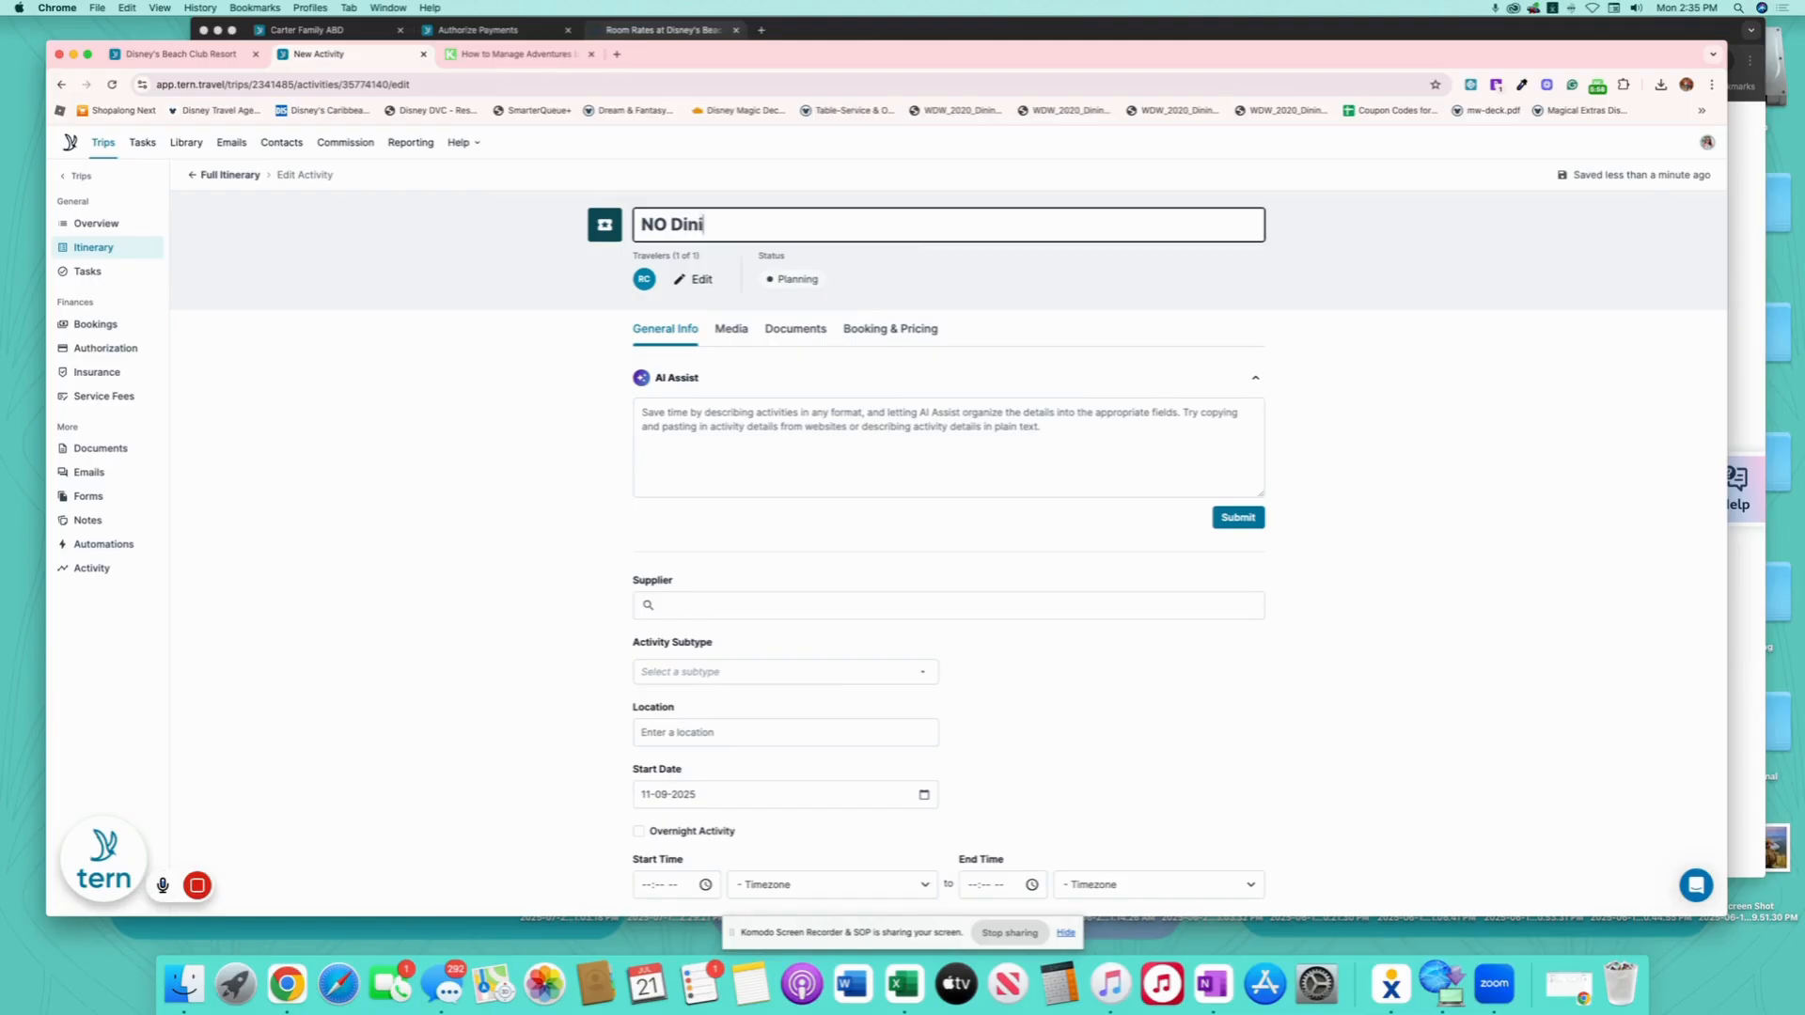
{"action": "type", "text": "ng Plan INCLUDED)"}
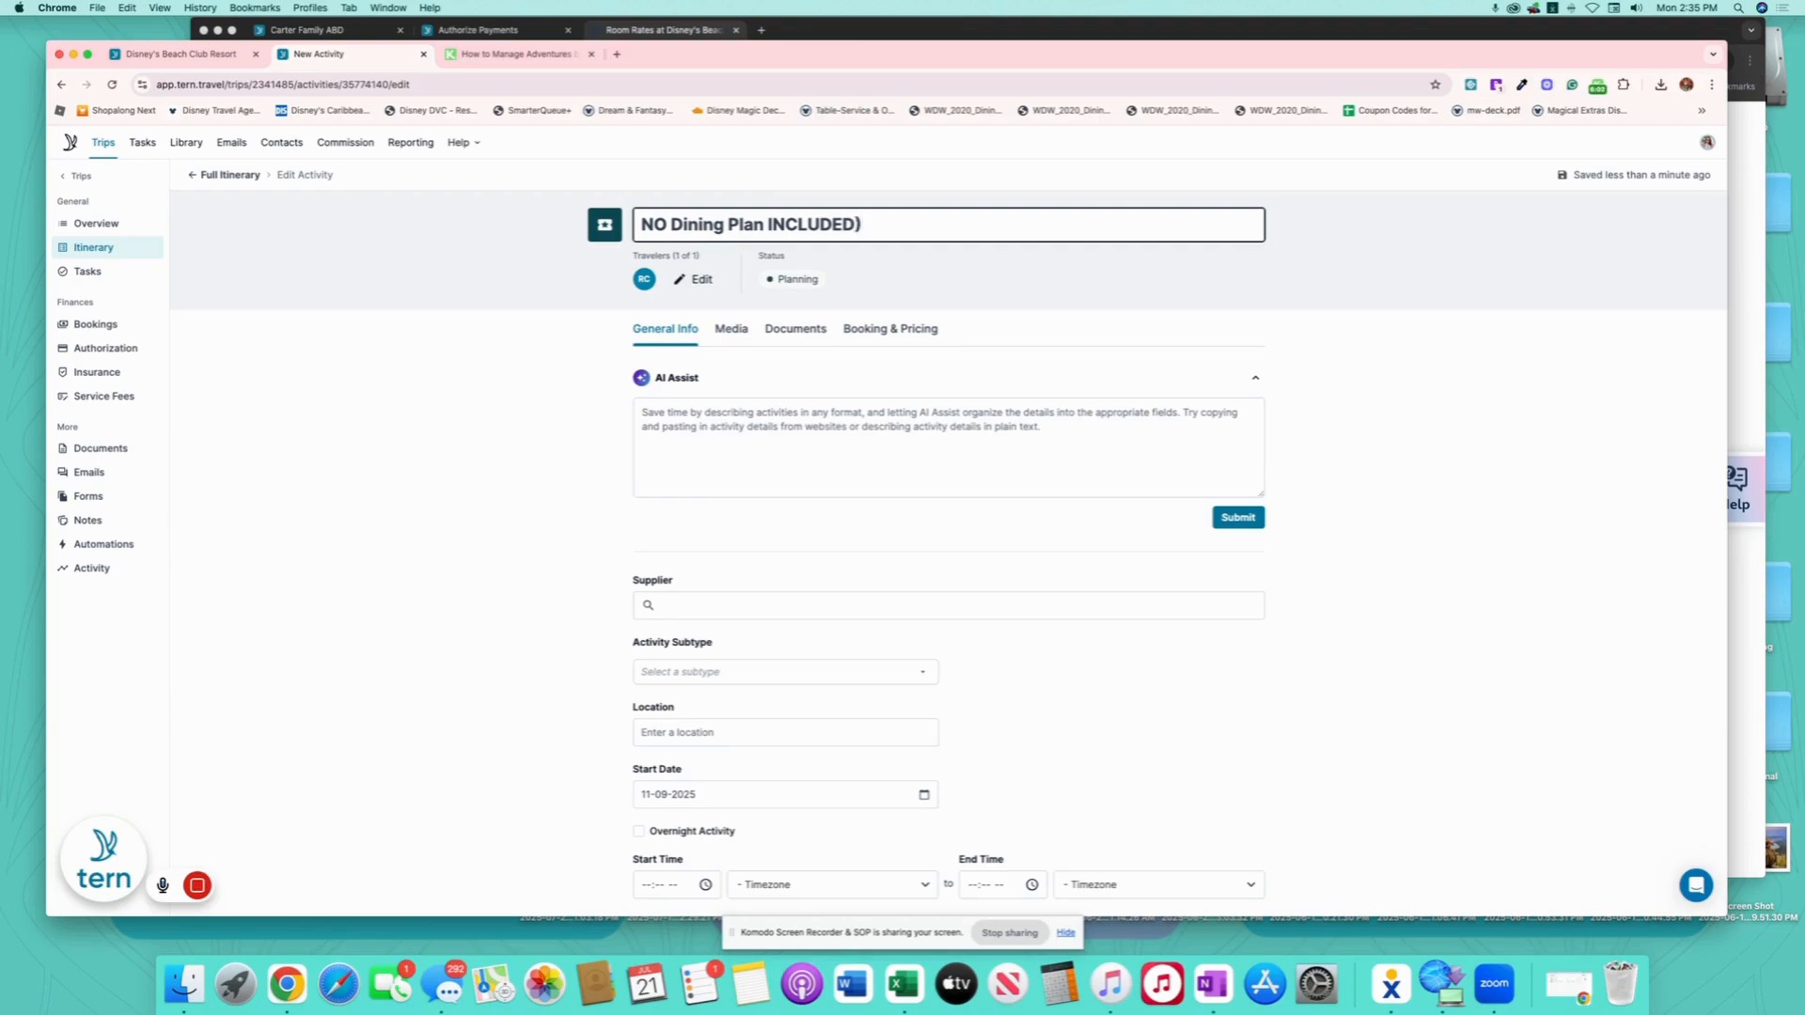
{"action": "left_click", "coordinate": [769, 224]}
{"action": "type", "text": "(INCLUDED in Package"}
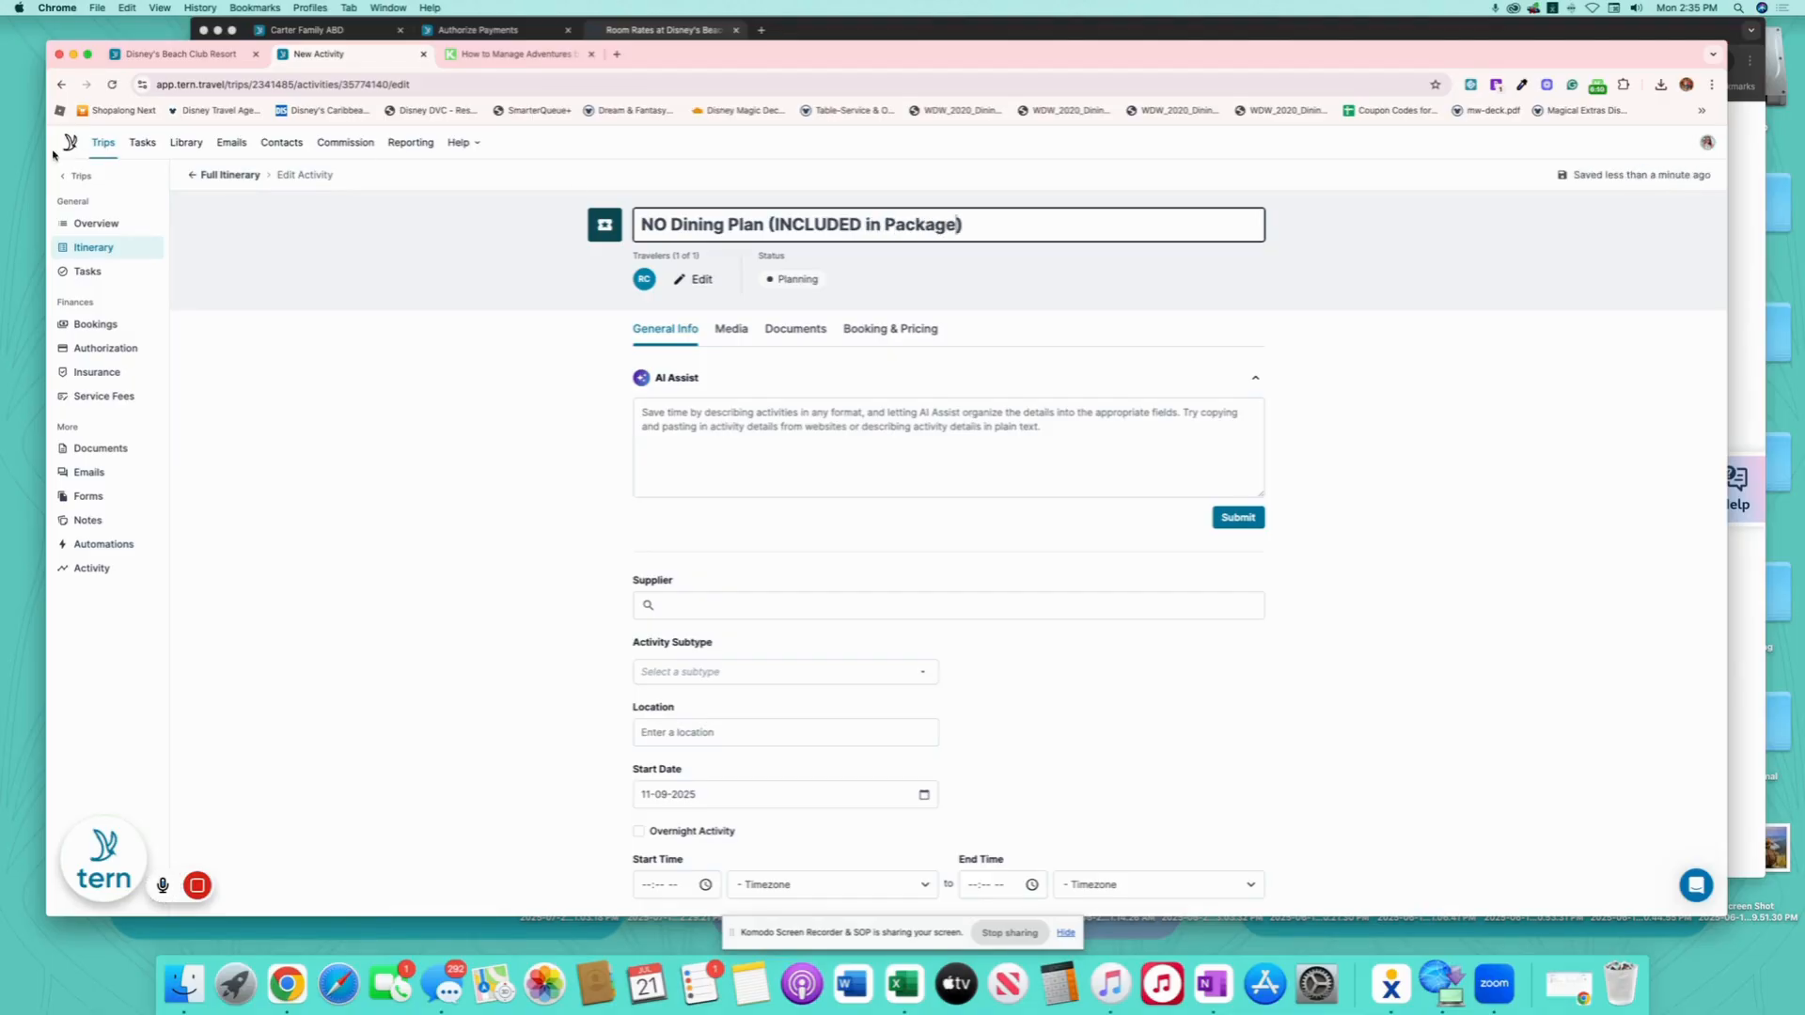
- Move NO Dining Plan to the top of the Dining Plan options group
{"action": "left_click", "coordinate": [229, 178]}
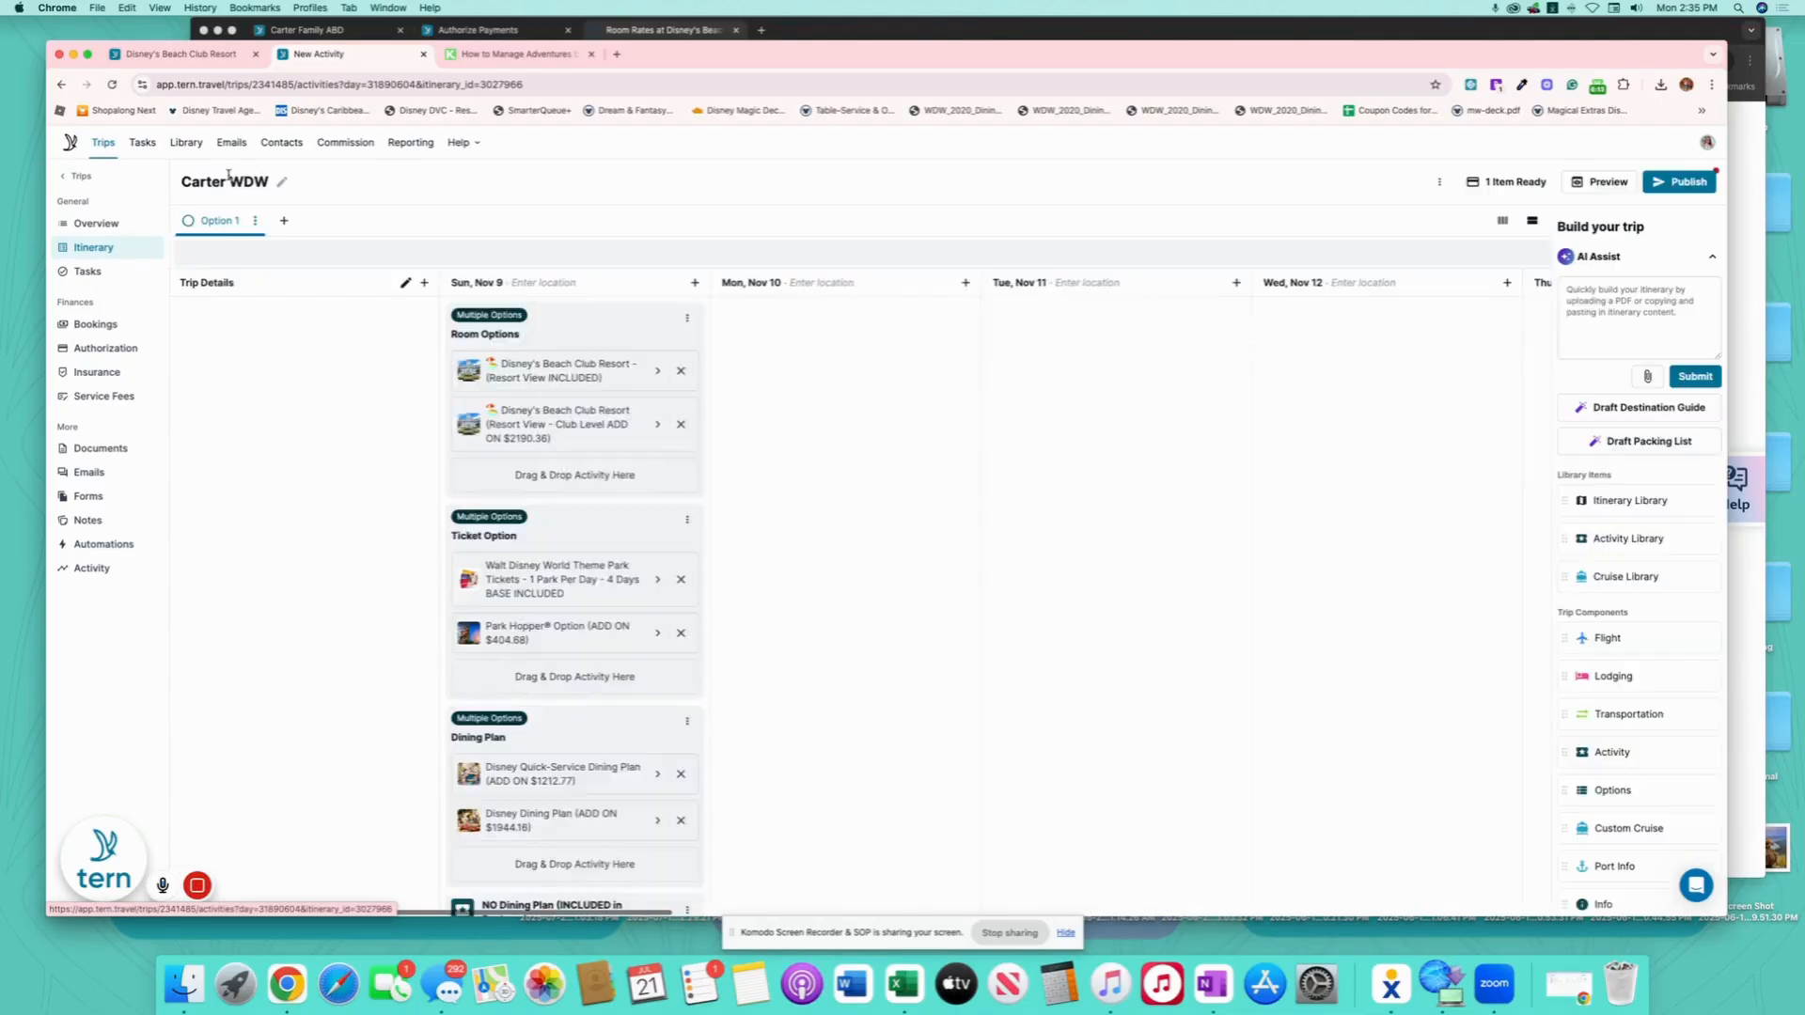
{"action": "scroll", "coordinate": [616, 699], "scroll_direction": "down", "scroll_amount": 1}
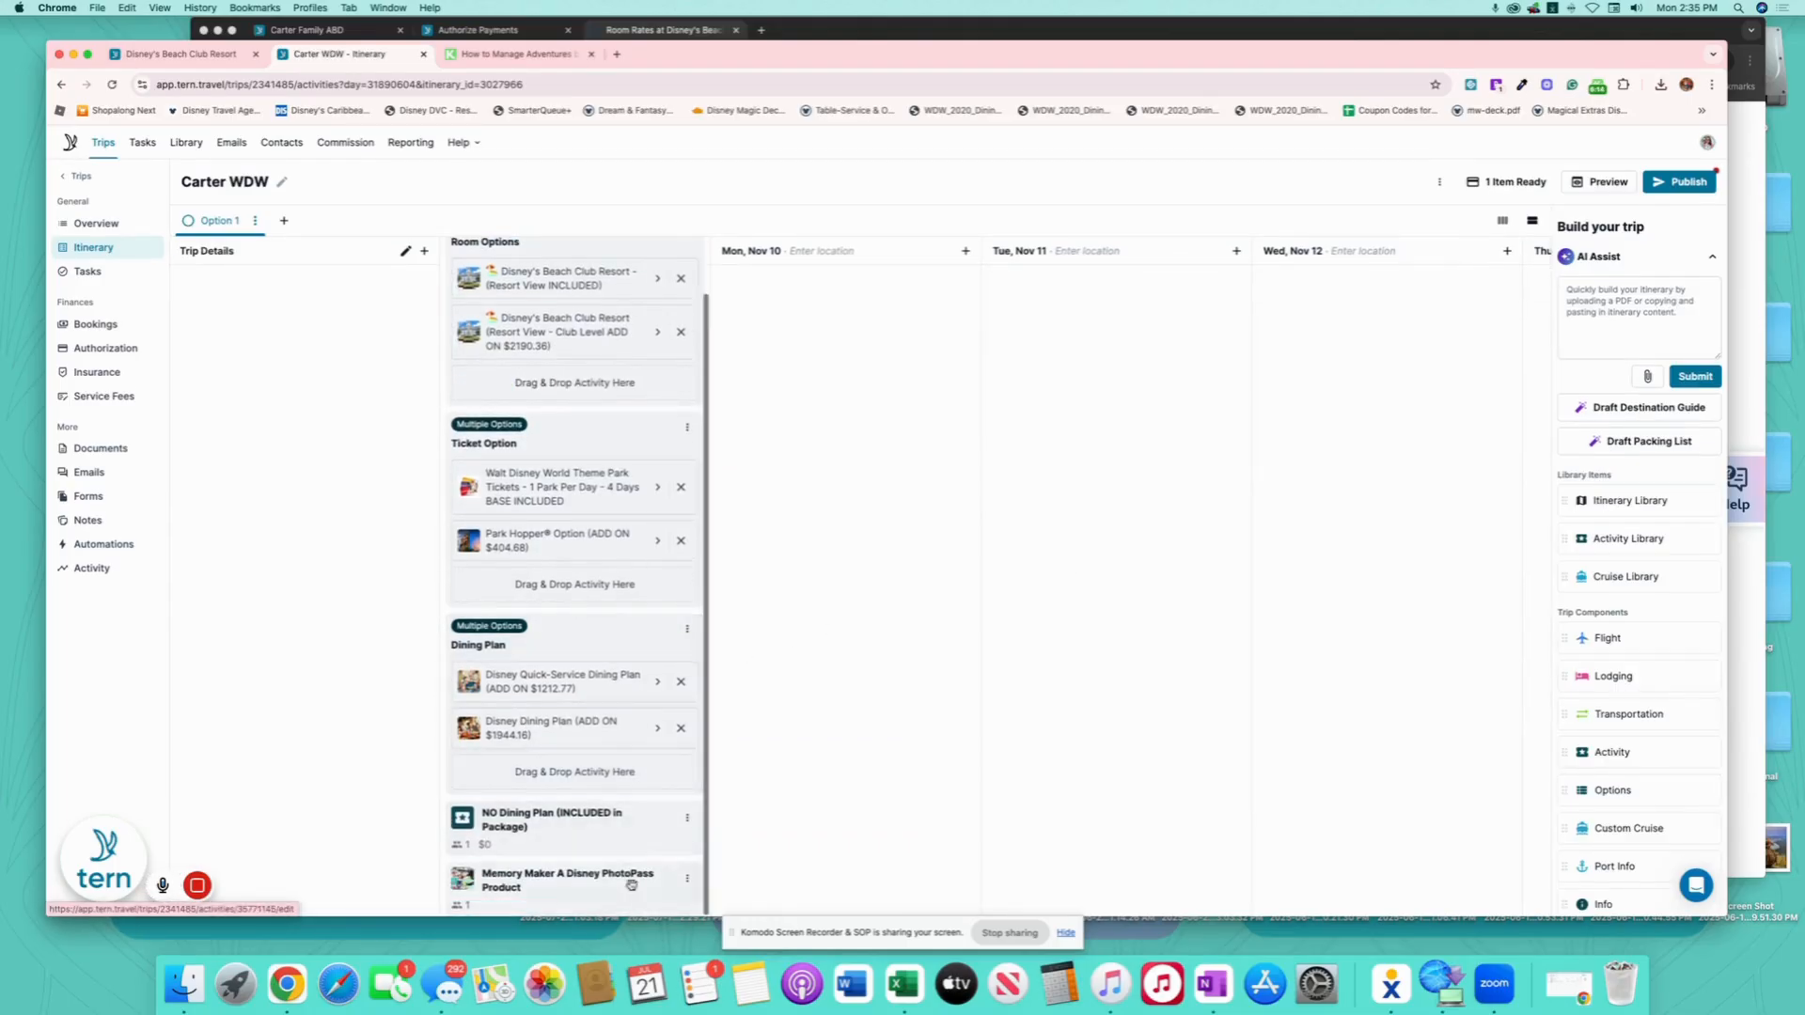
{"action": "left_click_drag", "start_coordinate": [594, 819], "coordinate": [618, 714]}
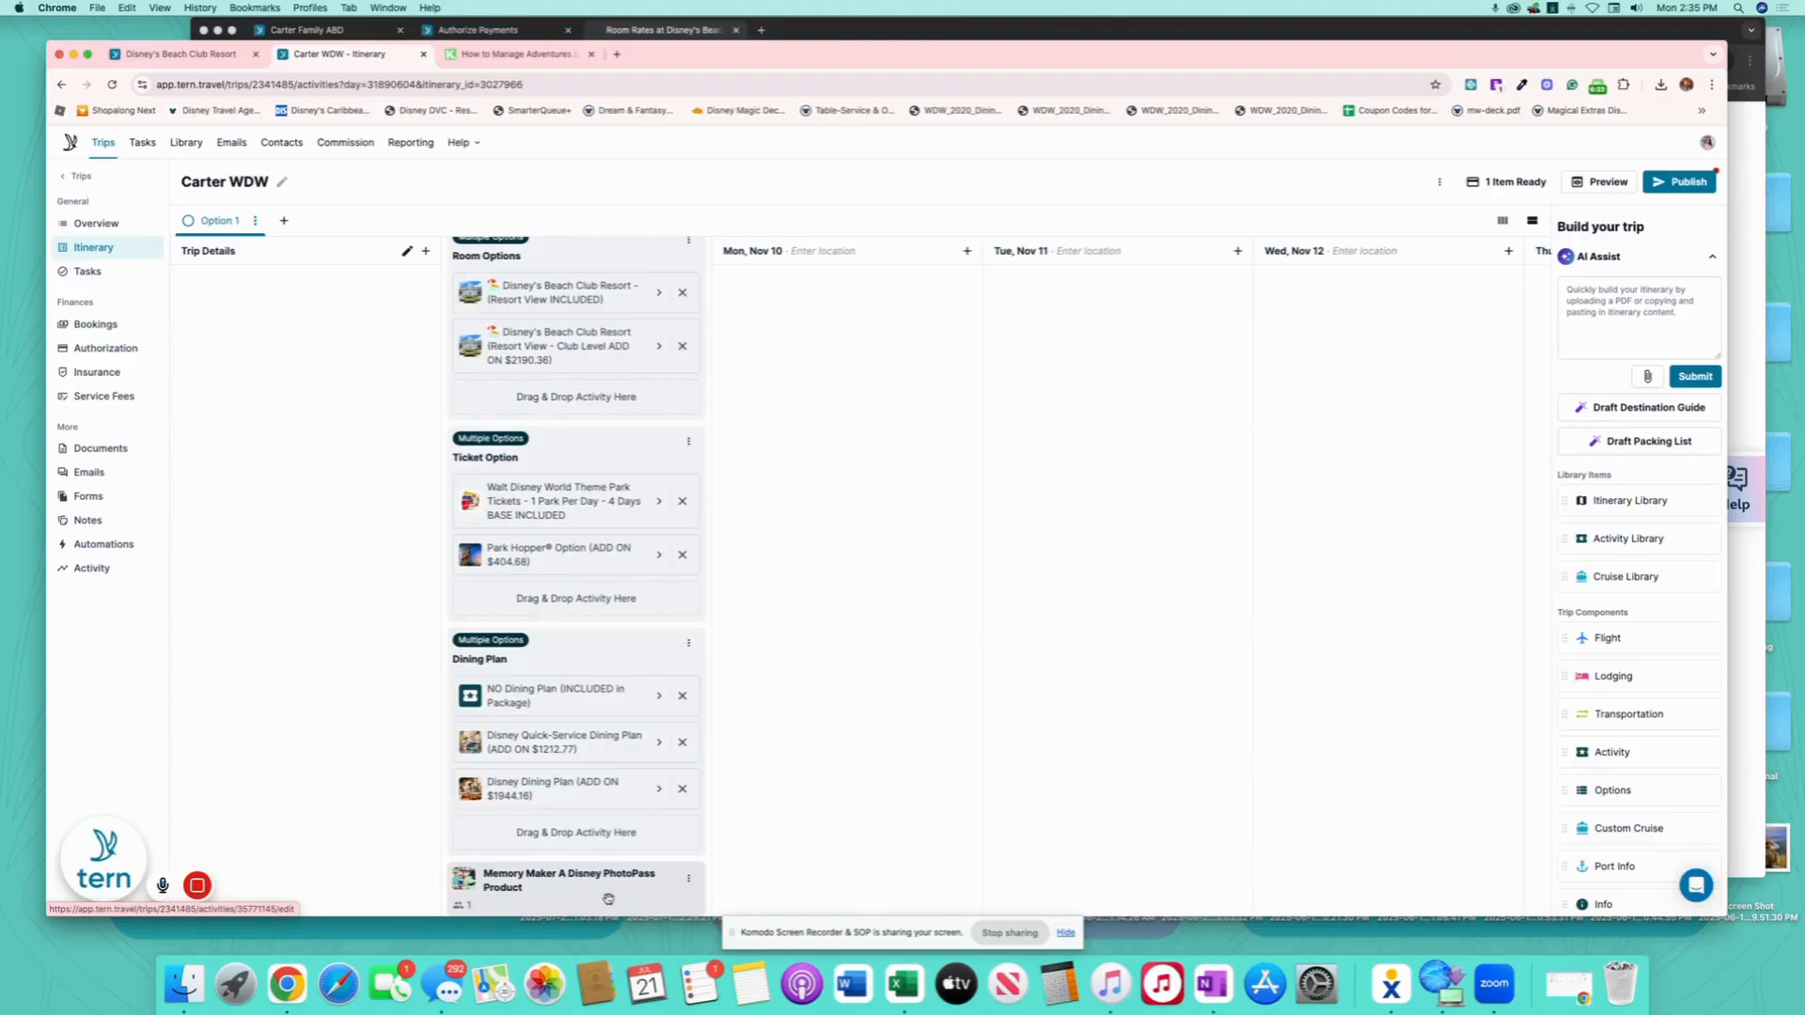
{"action": "scroll", "coordinate": [603, 461], "scroll_direction": "up", "scroll_amount": 1}
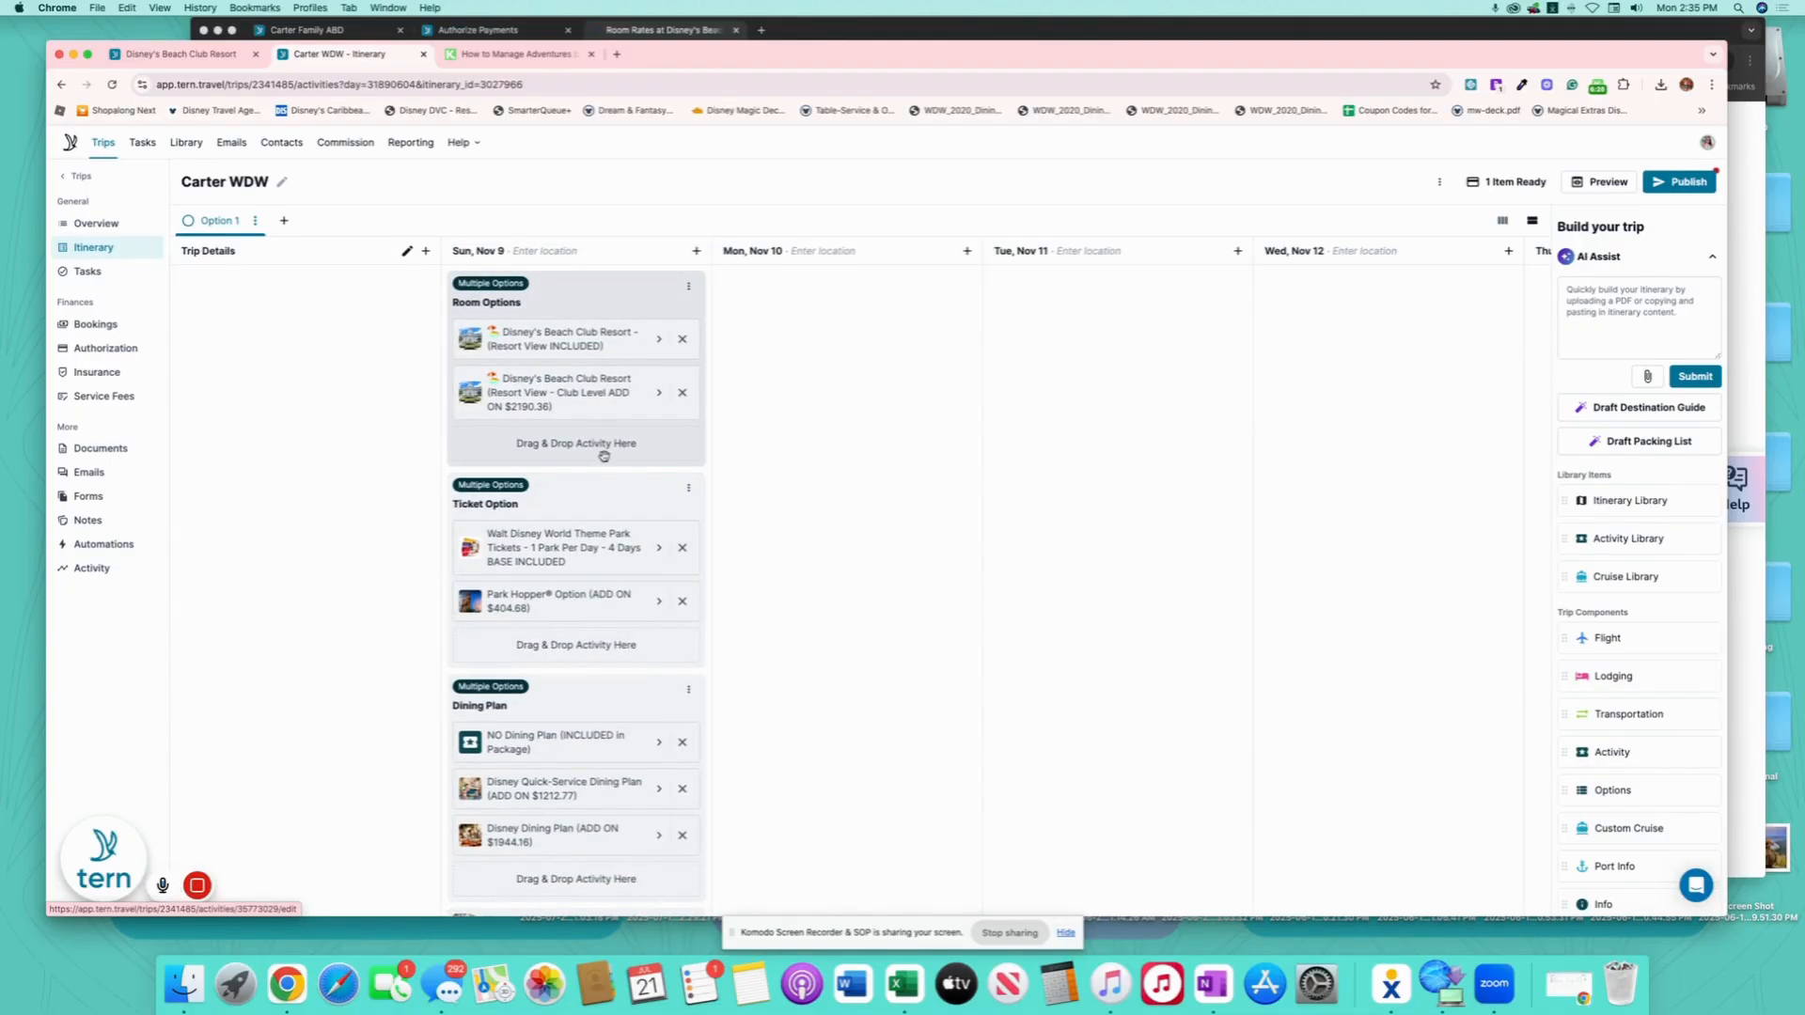
- Preview the Carter WDW trip as the client sees it, scrolling to the footer, then close the preview
{"action": "left_click", "coordinate": [1602, 183]}
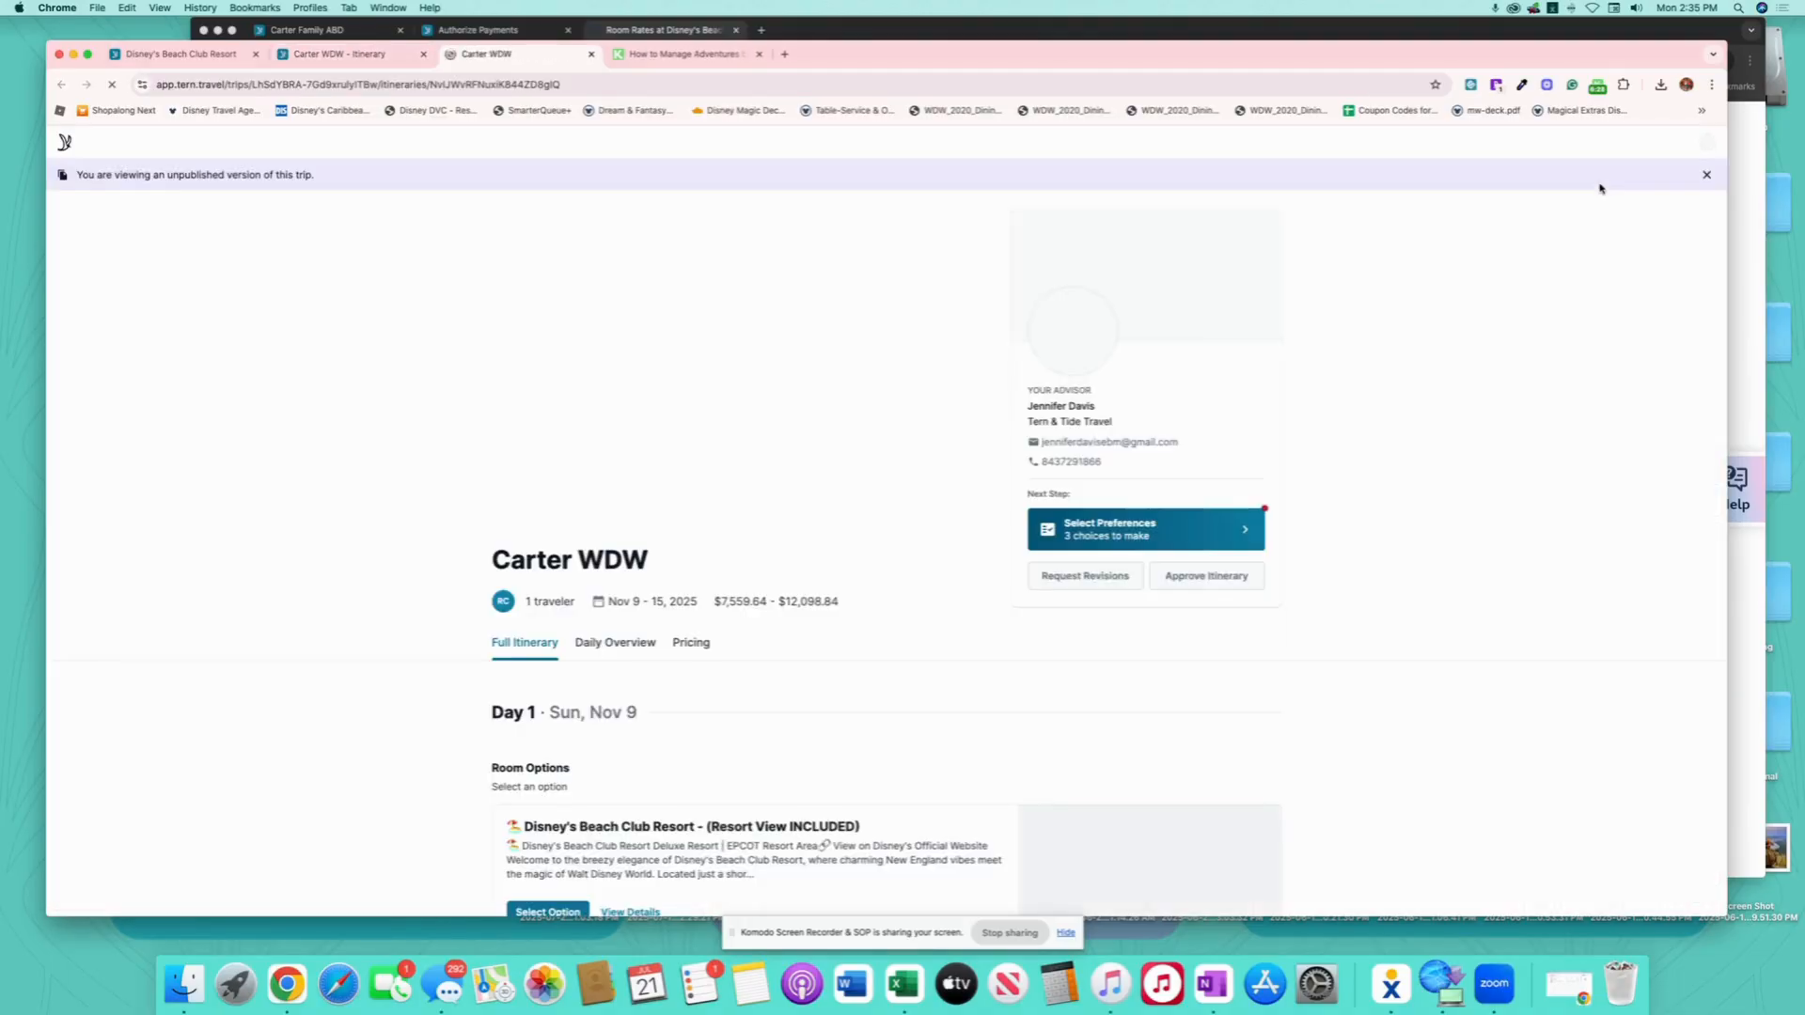
{"action": "scroll", "coordinate": [903, 680], "scroll_direction": "down", "scroll_amount": 5}
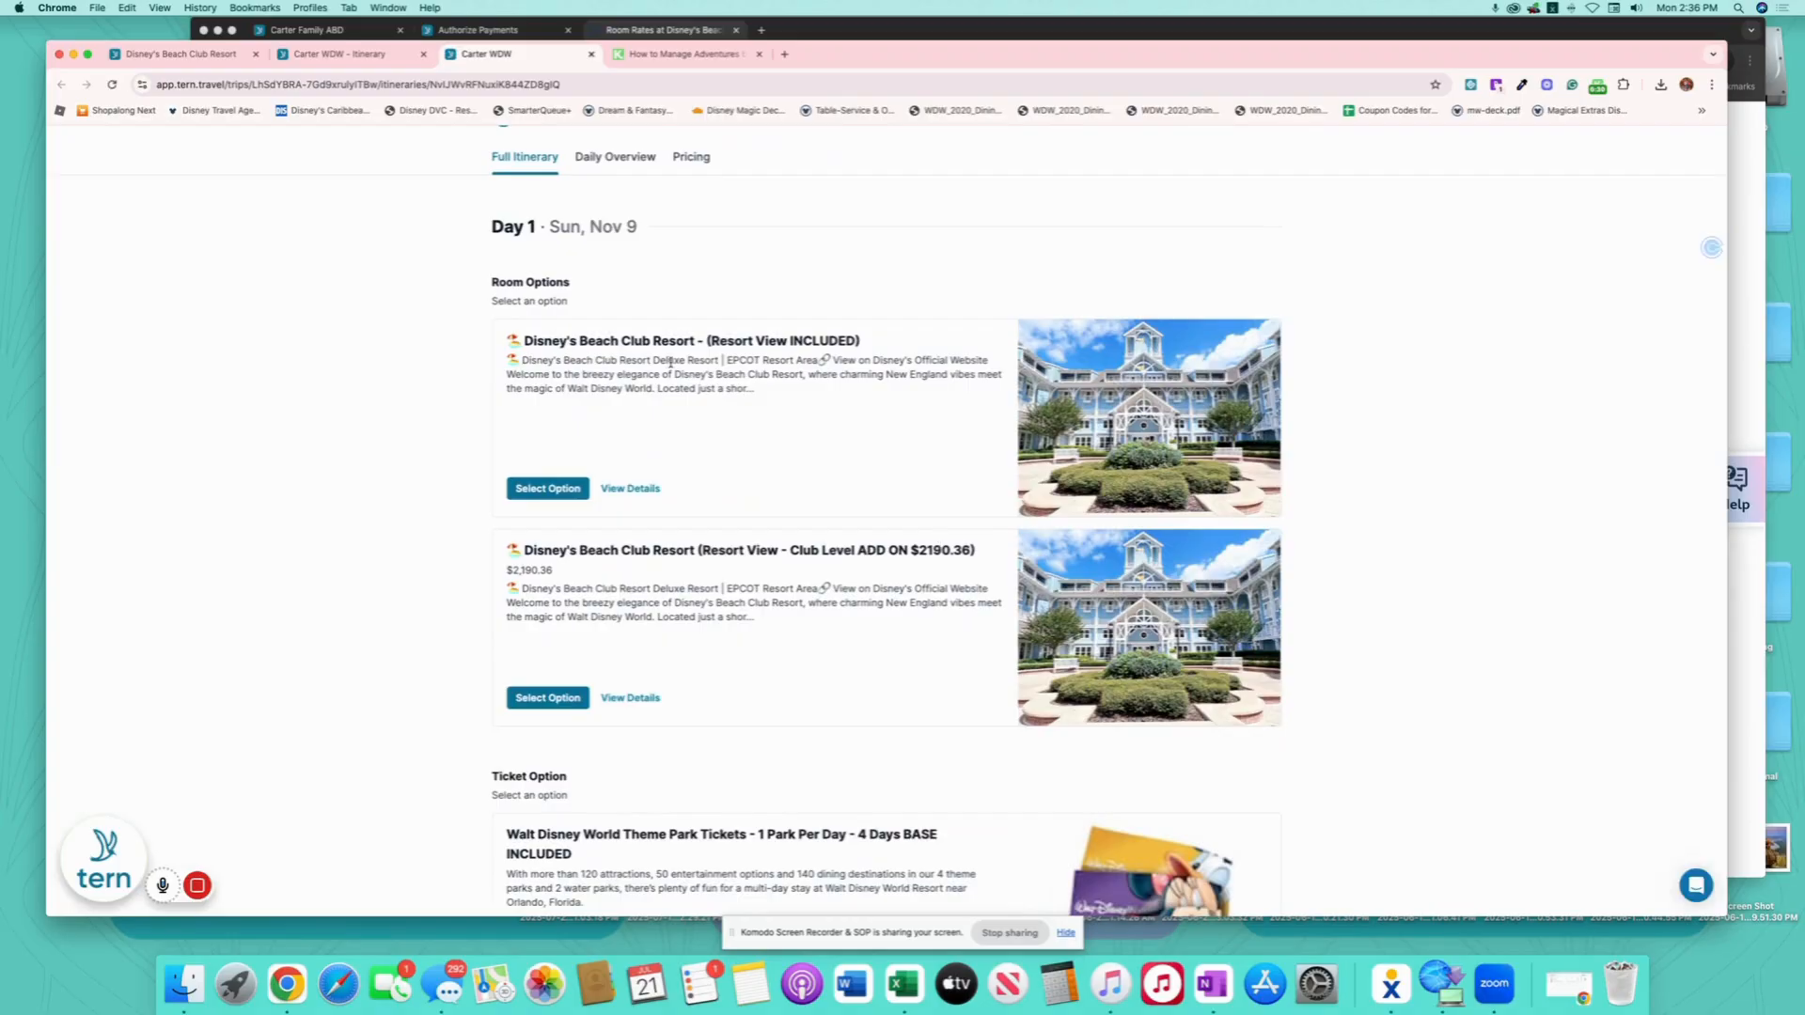
{"action": "scroll", "coordinate": [814, 442], "scroll_direction": "down", "scroll_amount": 2}
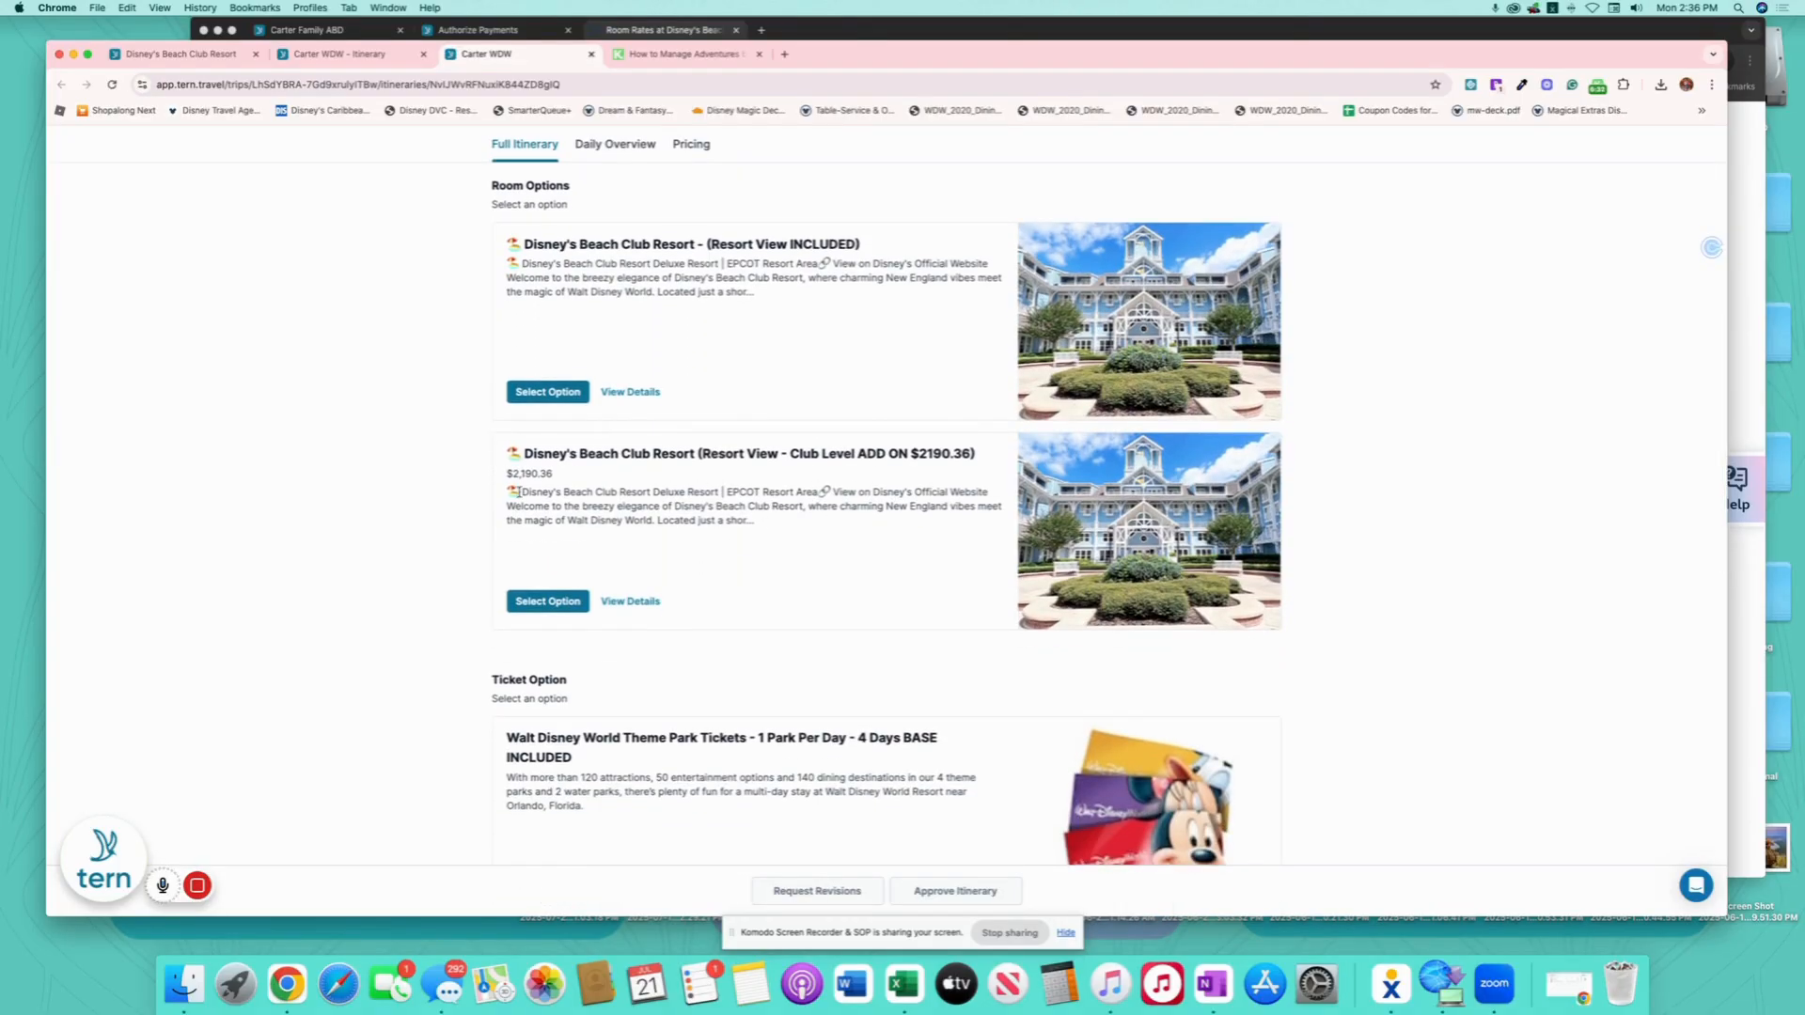
{"action": "scroll", "coordinate": [883, 576], "scroll_direction": "down", "scroll_amount": 3}
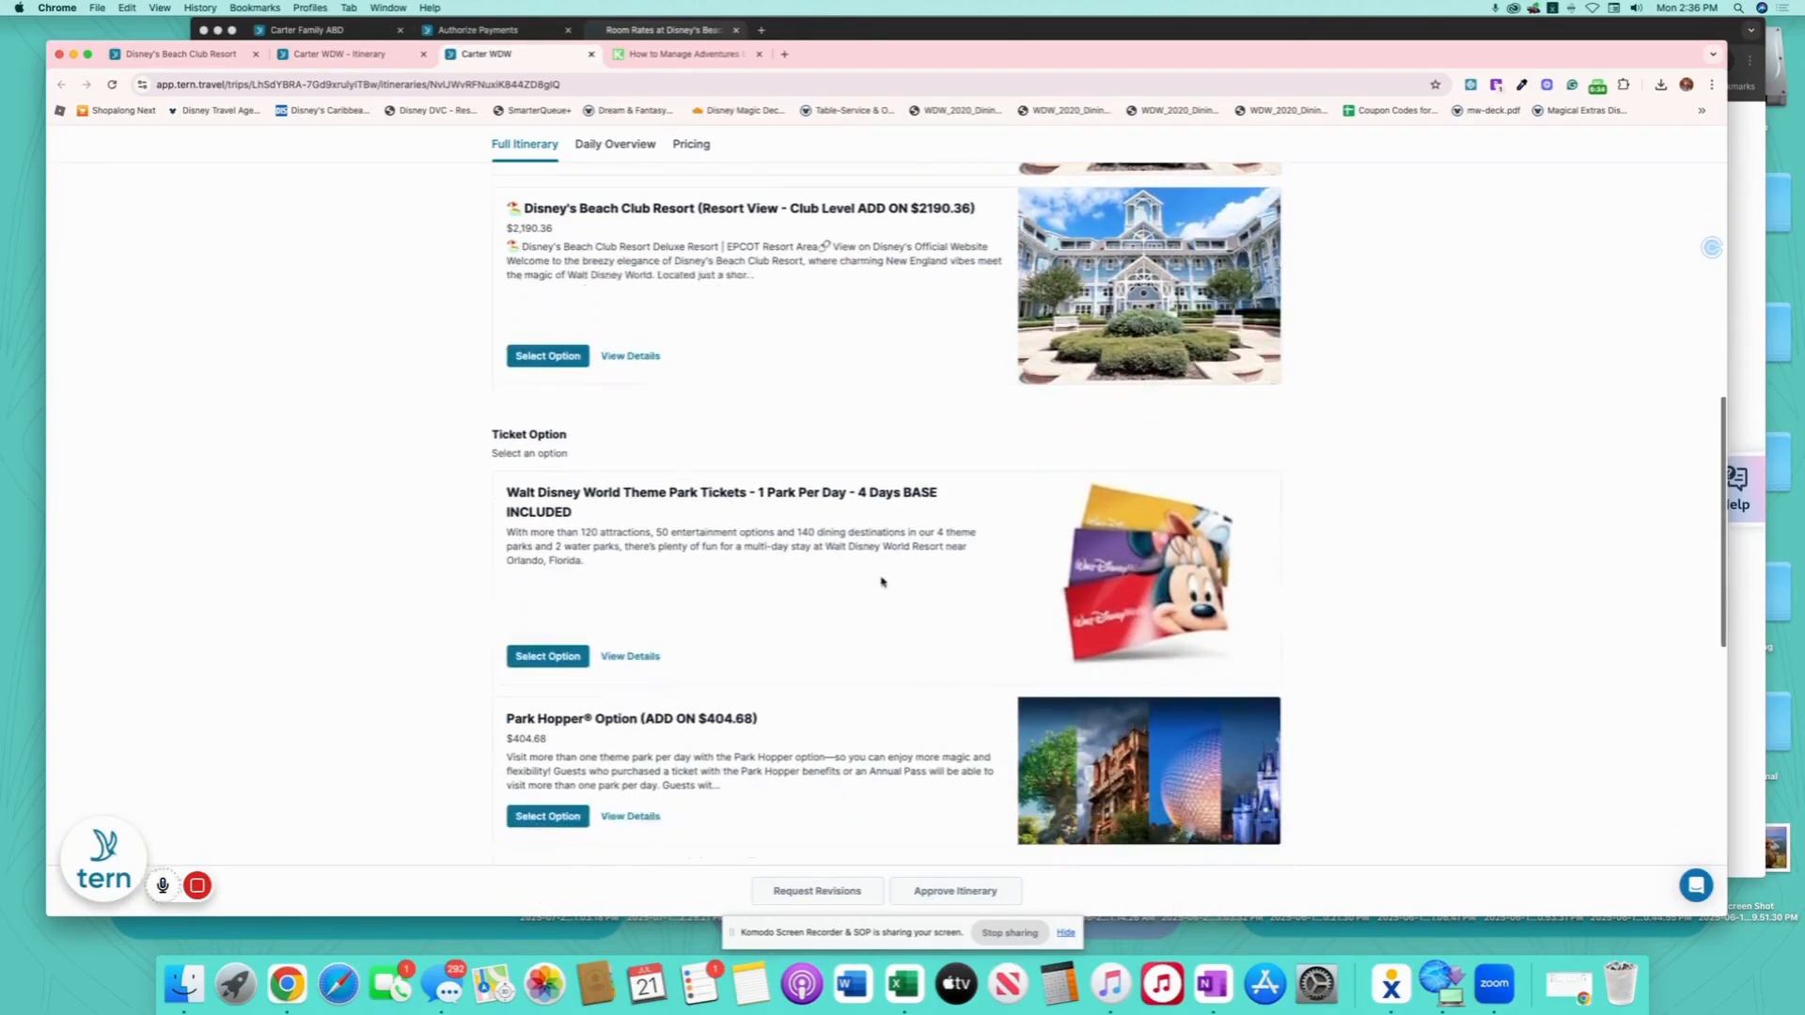
{"action": "scroll", "coordinate": [591, 408], "scroll_direction": "down", "scroll_amount": 1}
{"action": "scroll", "coordinate": [789, 513], "scroll_direction": "down", "scroll_amount": 2}
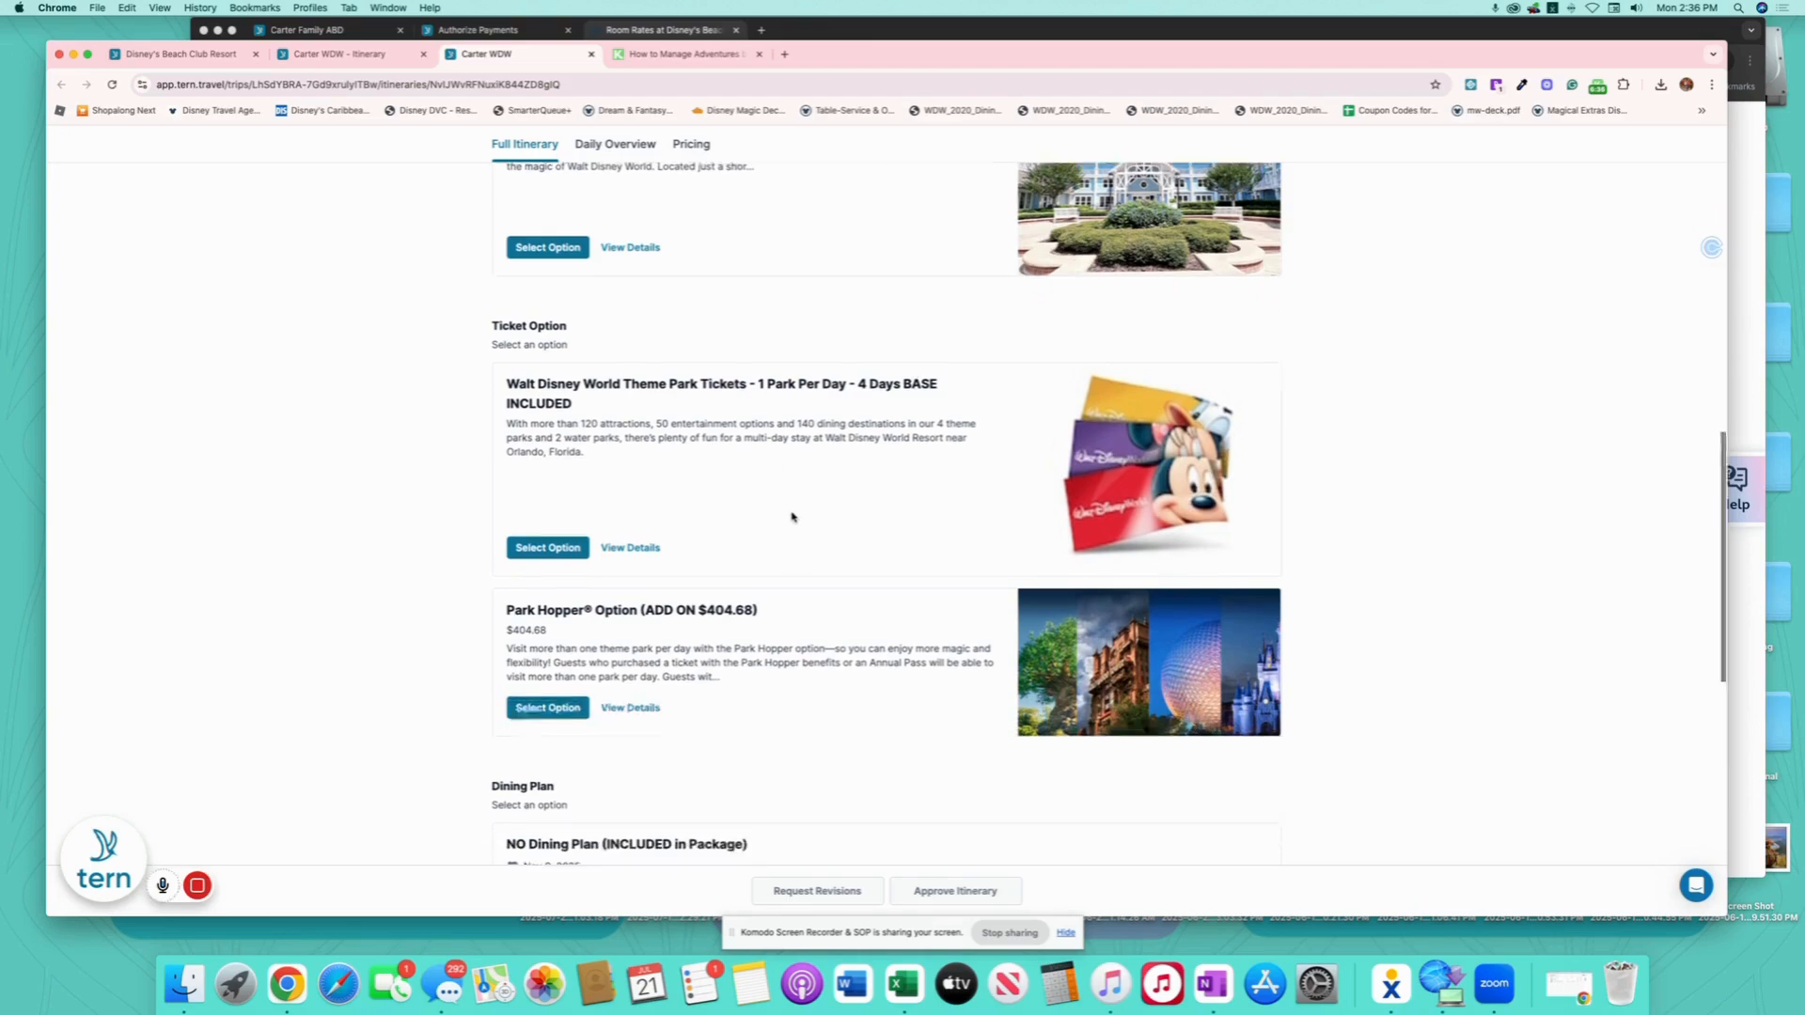
{"action": "scroll", "coordinate": [709, 529], "scroll_direction": "down", "scroll_amount": 4}
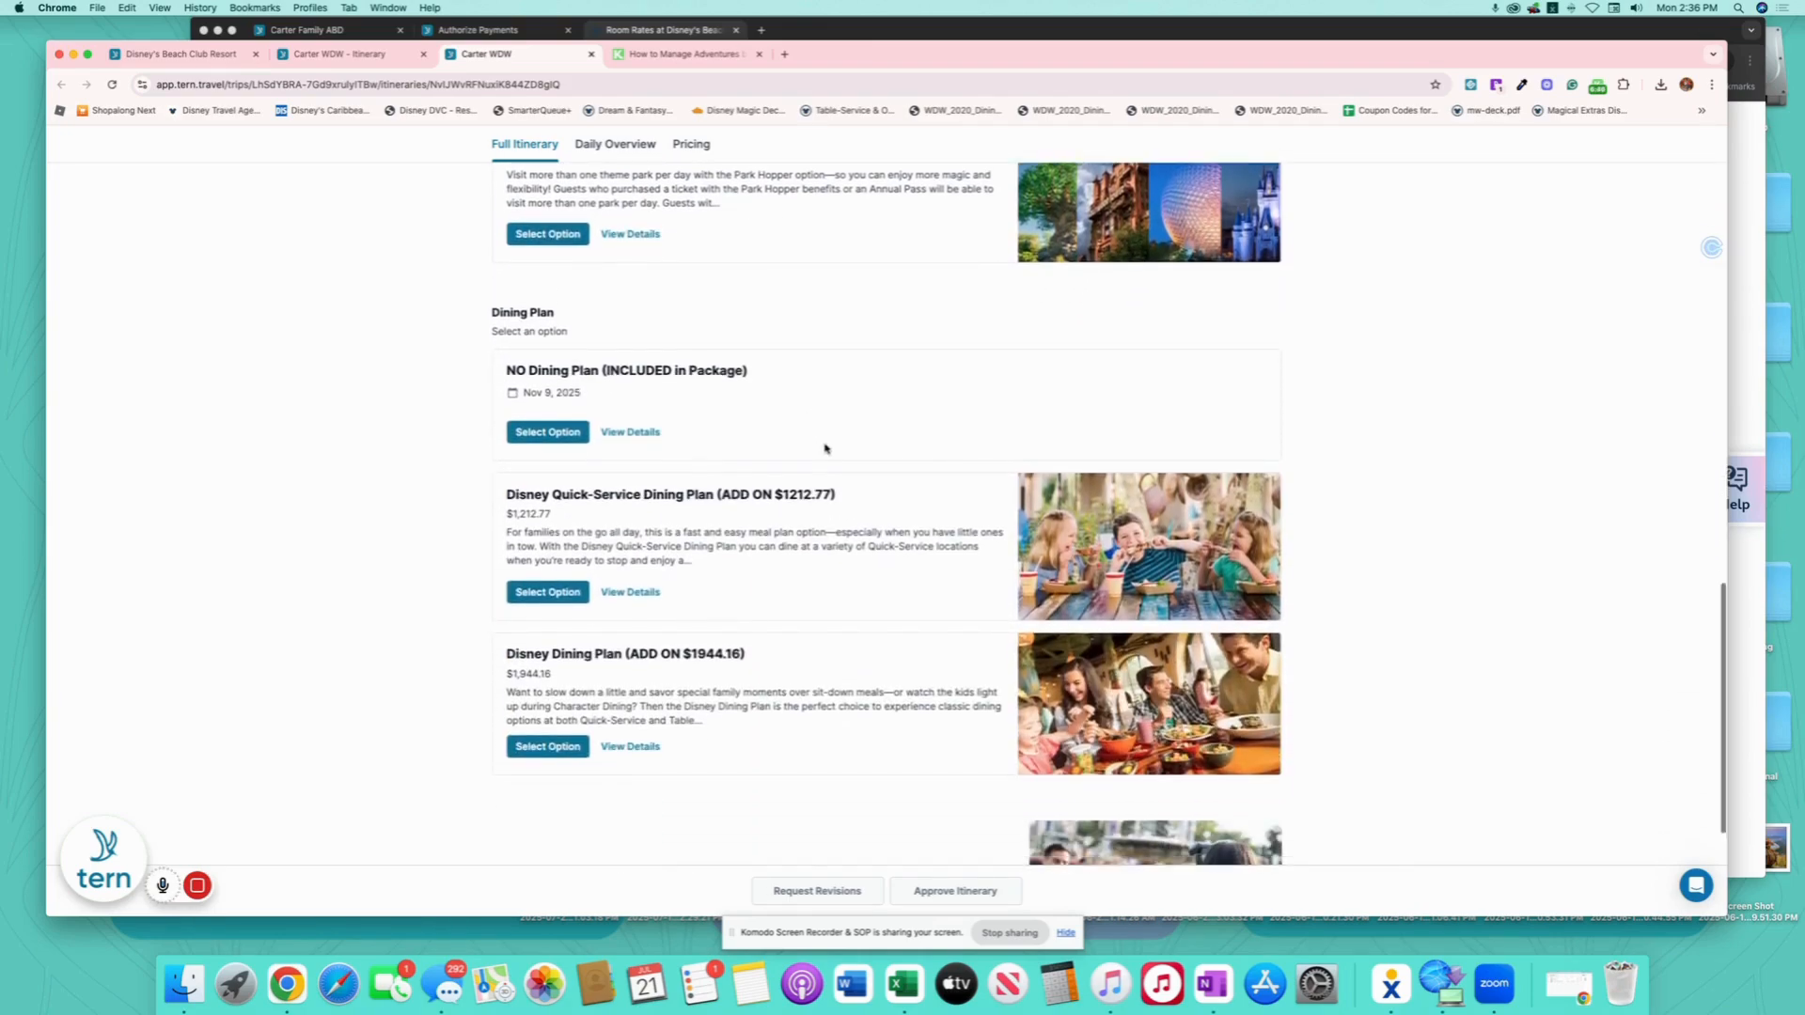
{"action": "scroll", "coordinate": [809, 450], "scroll_direction": "down", "scroll_amount": 1}
{"action": "scroll", "coordinate": [717, 616], "scroll_direction": "down", "scroll_amount": 3}
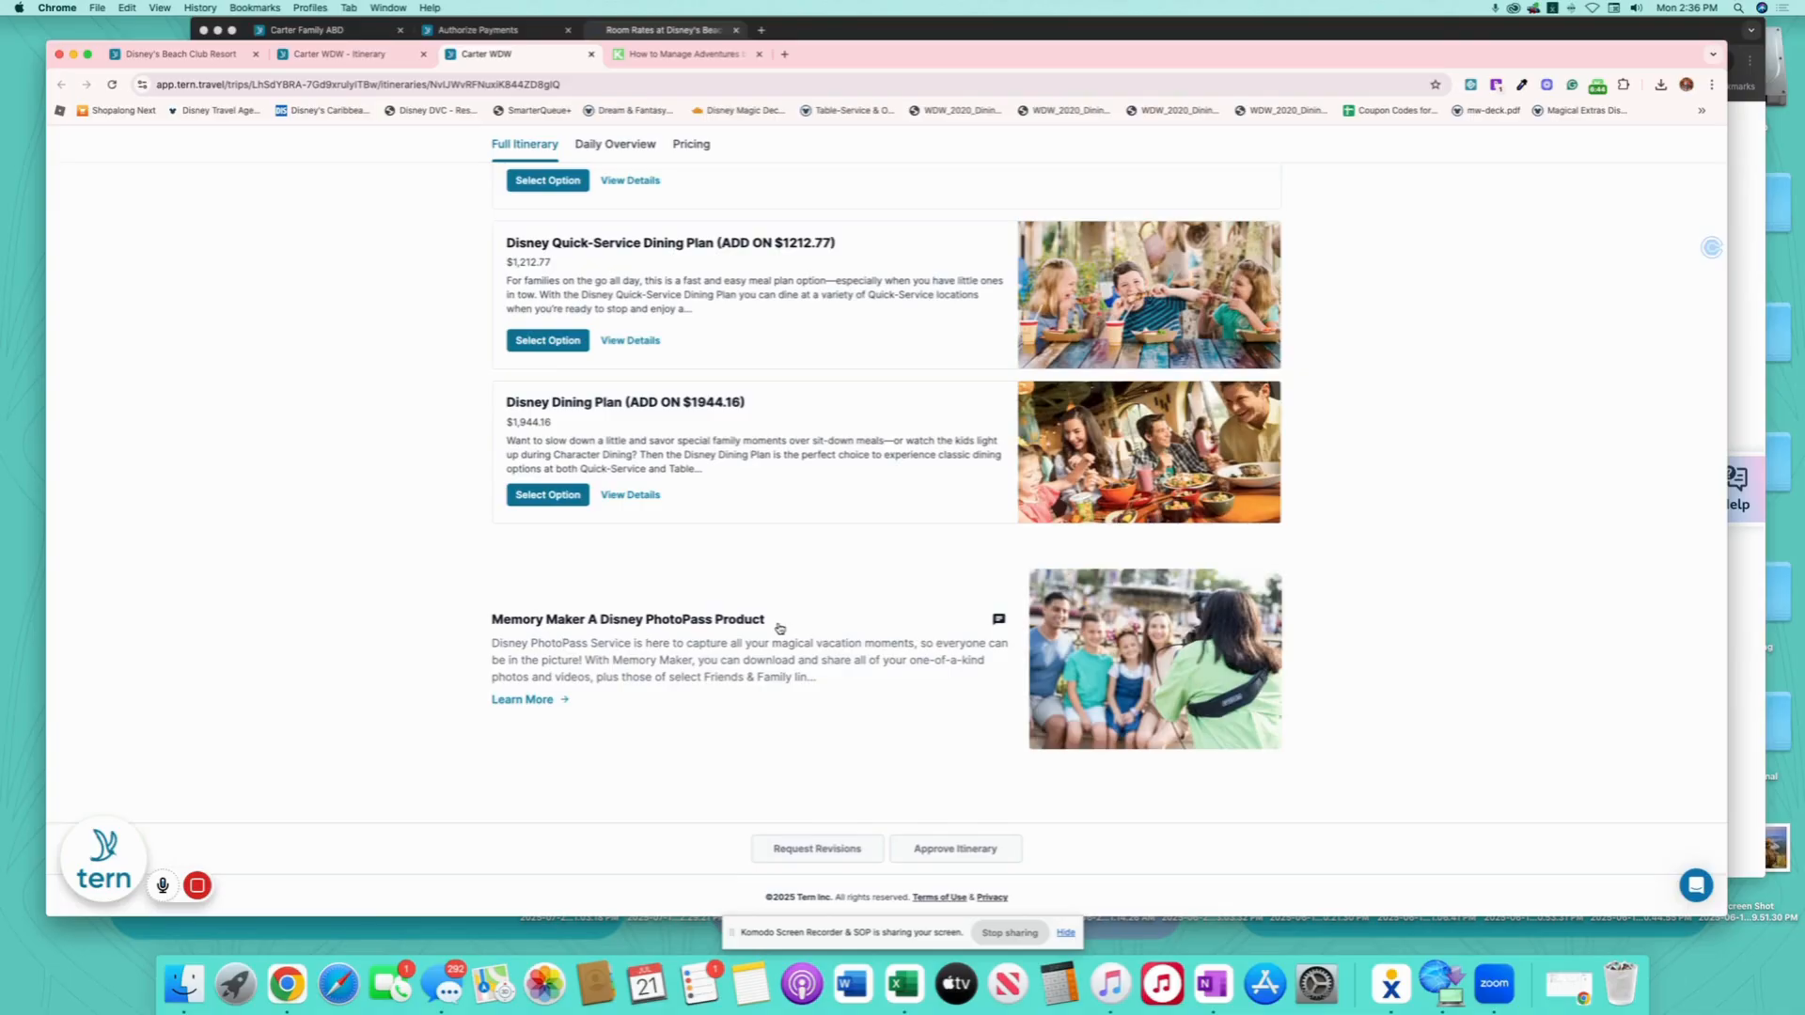
{"action": "scroll", "coordinate": [779, 628], "scroll_direction": "up", "scroll_amount": 20}
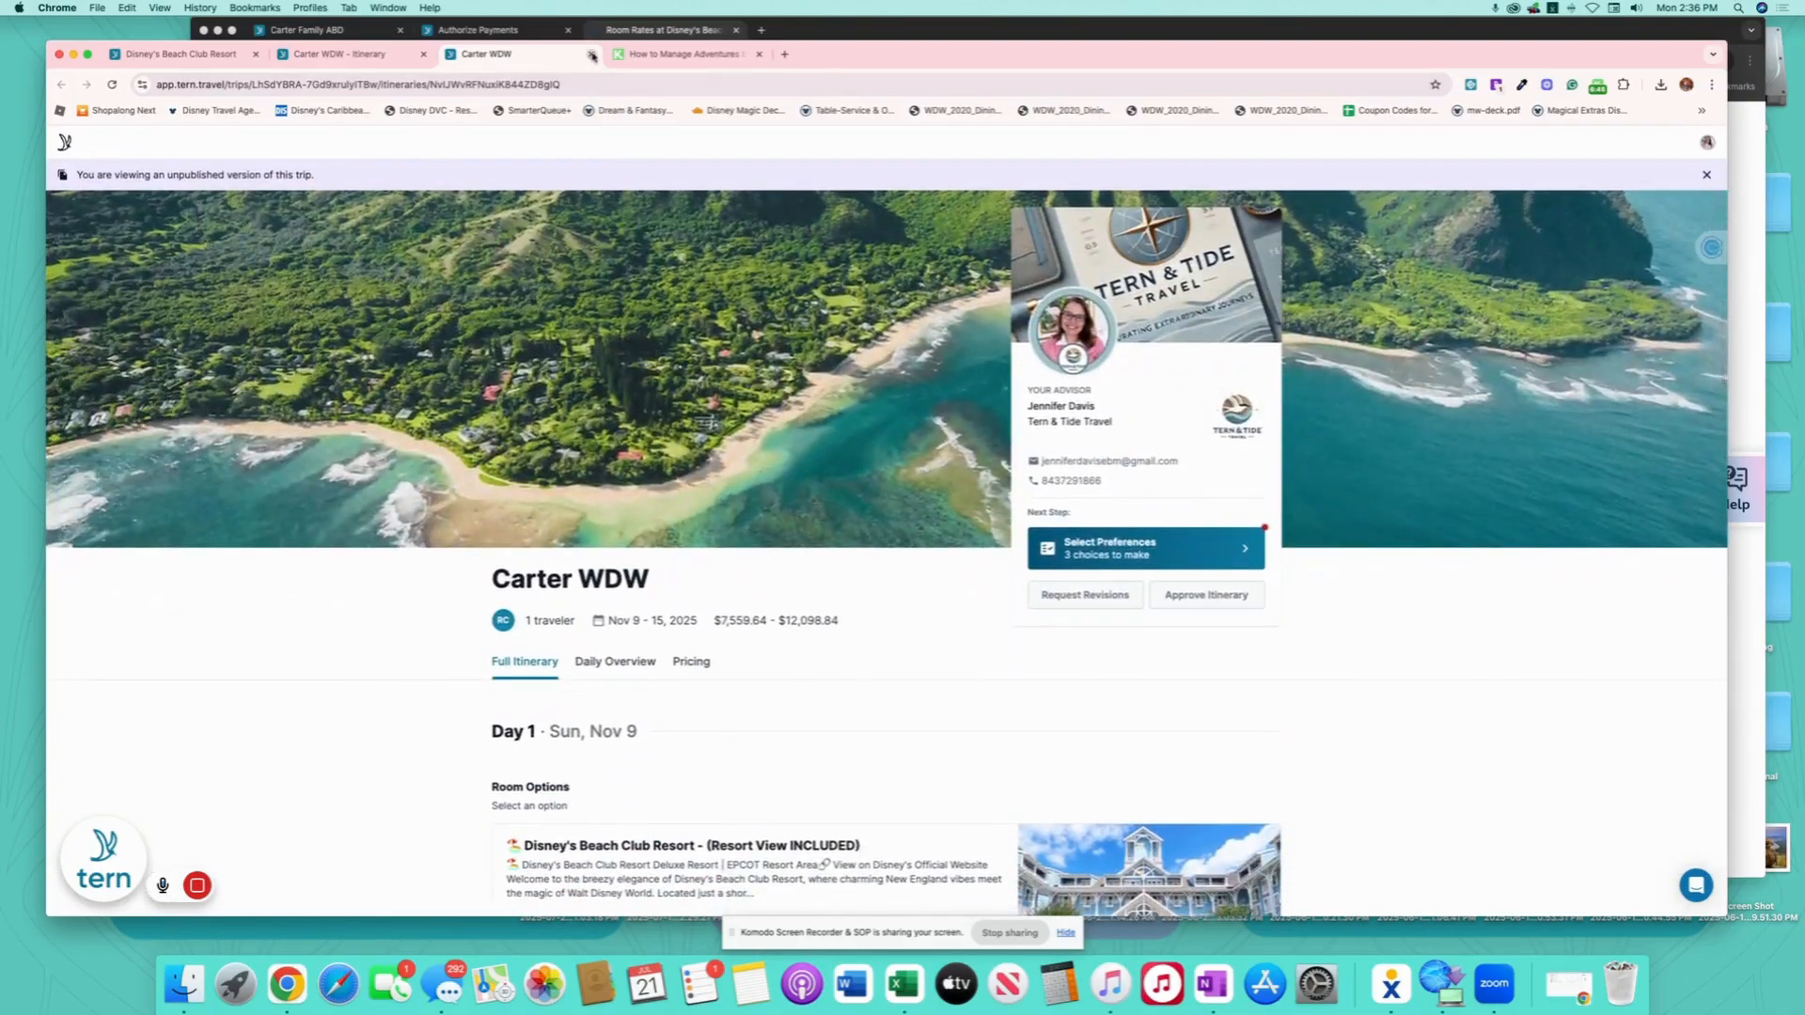
{"action": "left_click", "coordinate": [592, 56]}
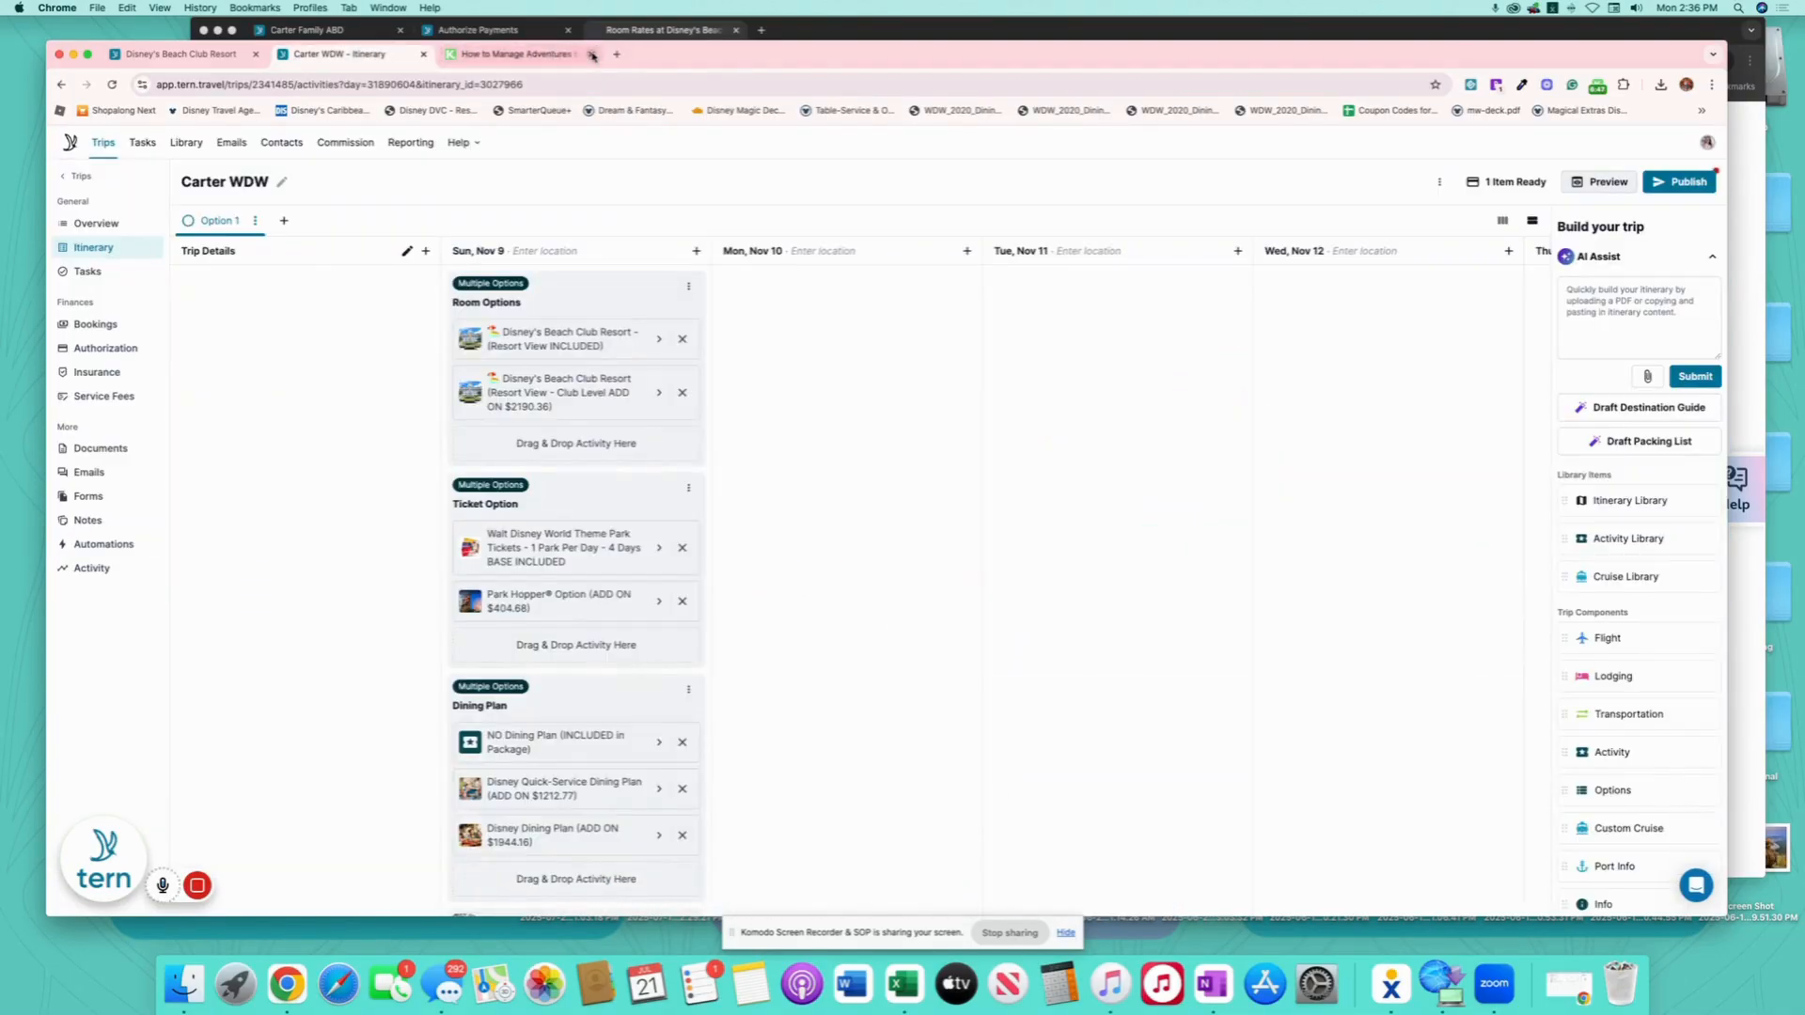
- Publish the trip updates, copy the itinerary link, and load it in the incognito client window
{"action": "left_click", "coordinate": [1674, 184]}
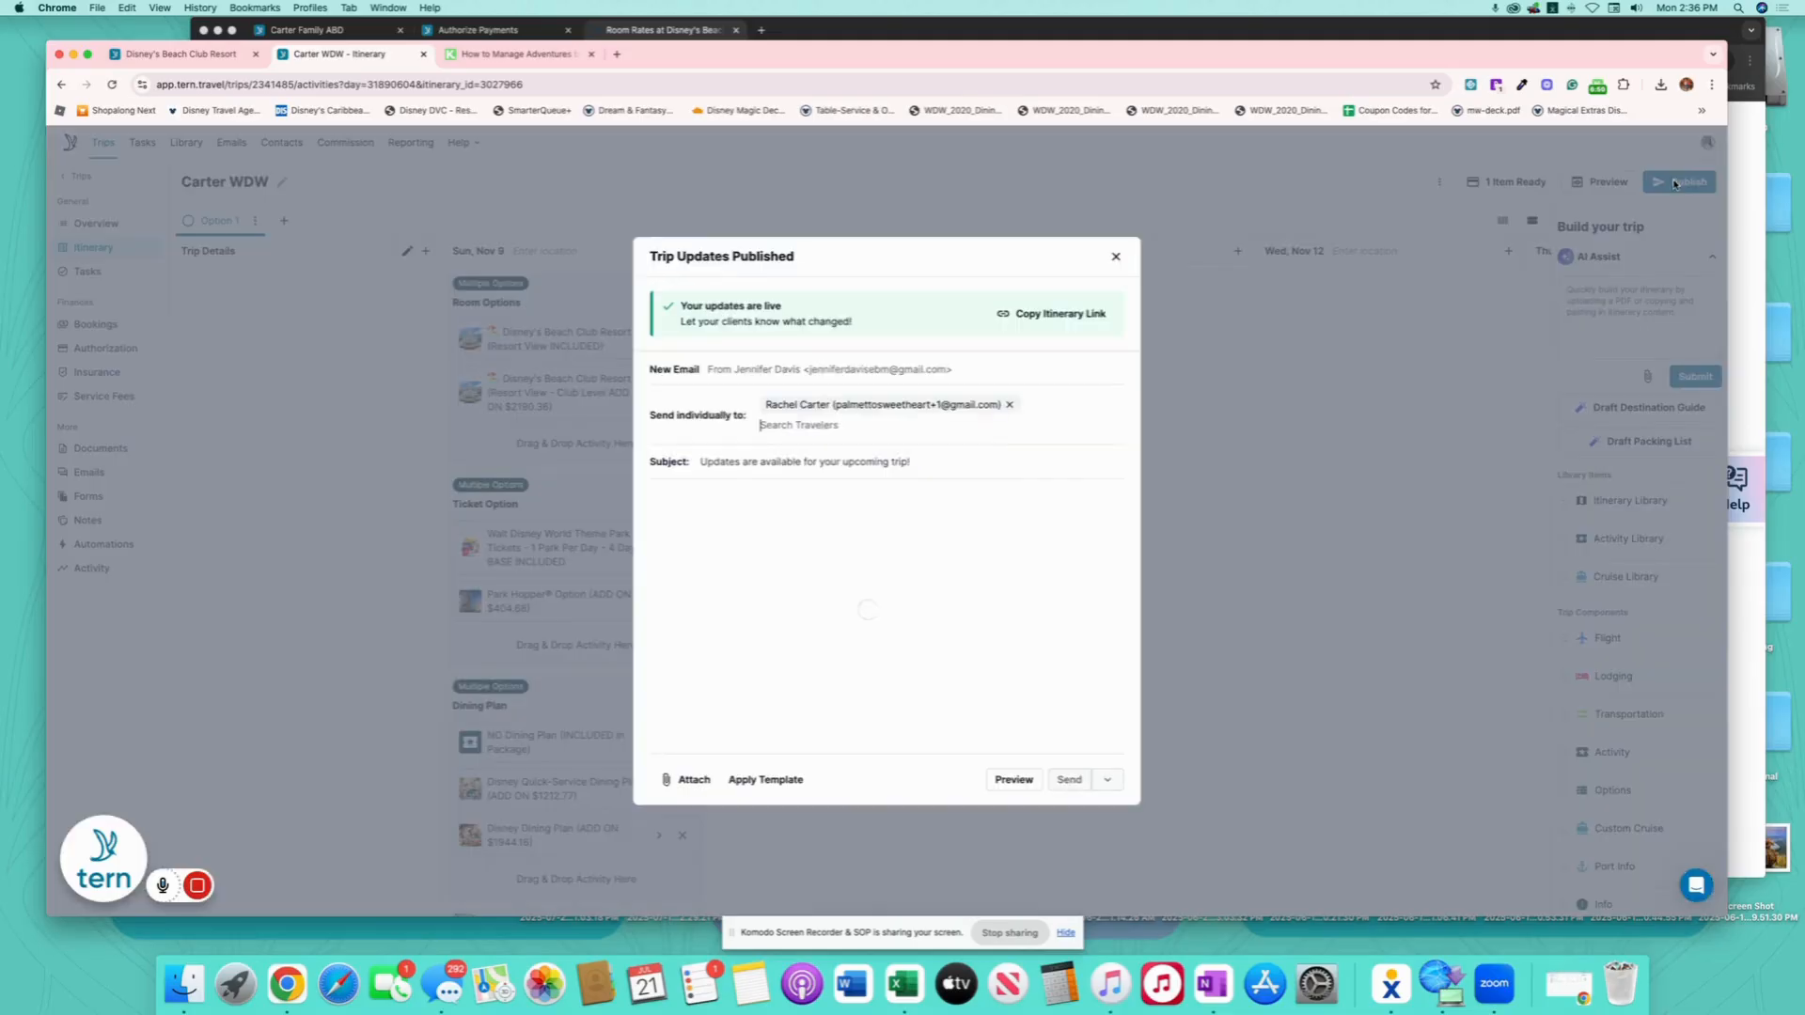
{"action": "left_click", "coordinate": [1070, 348]}
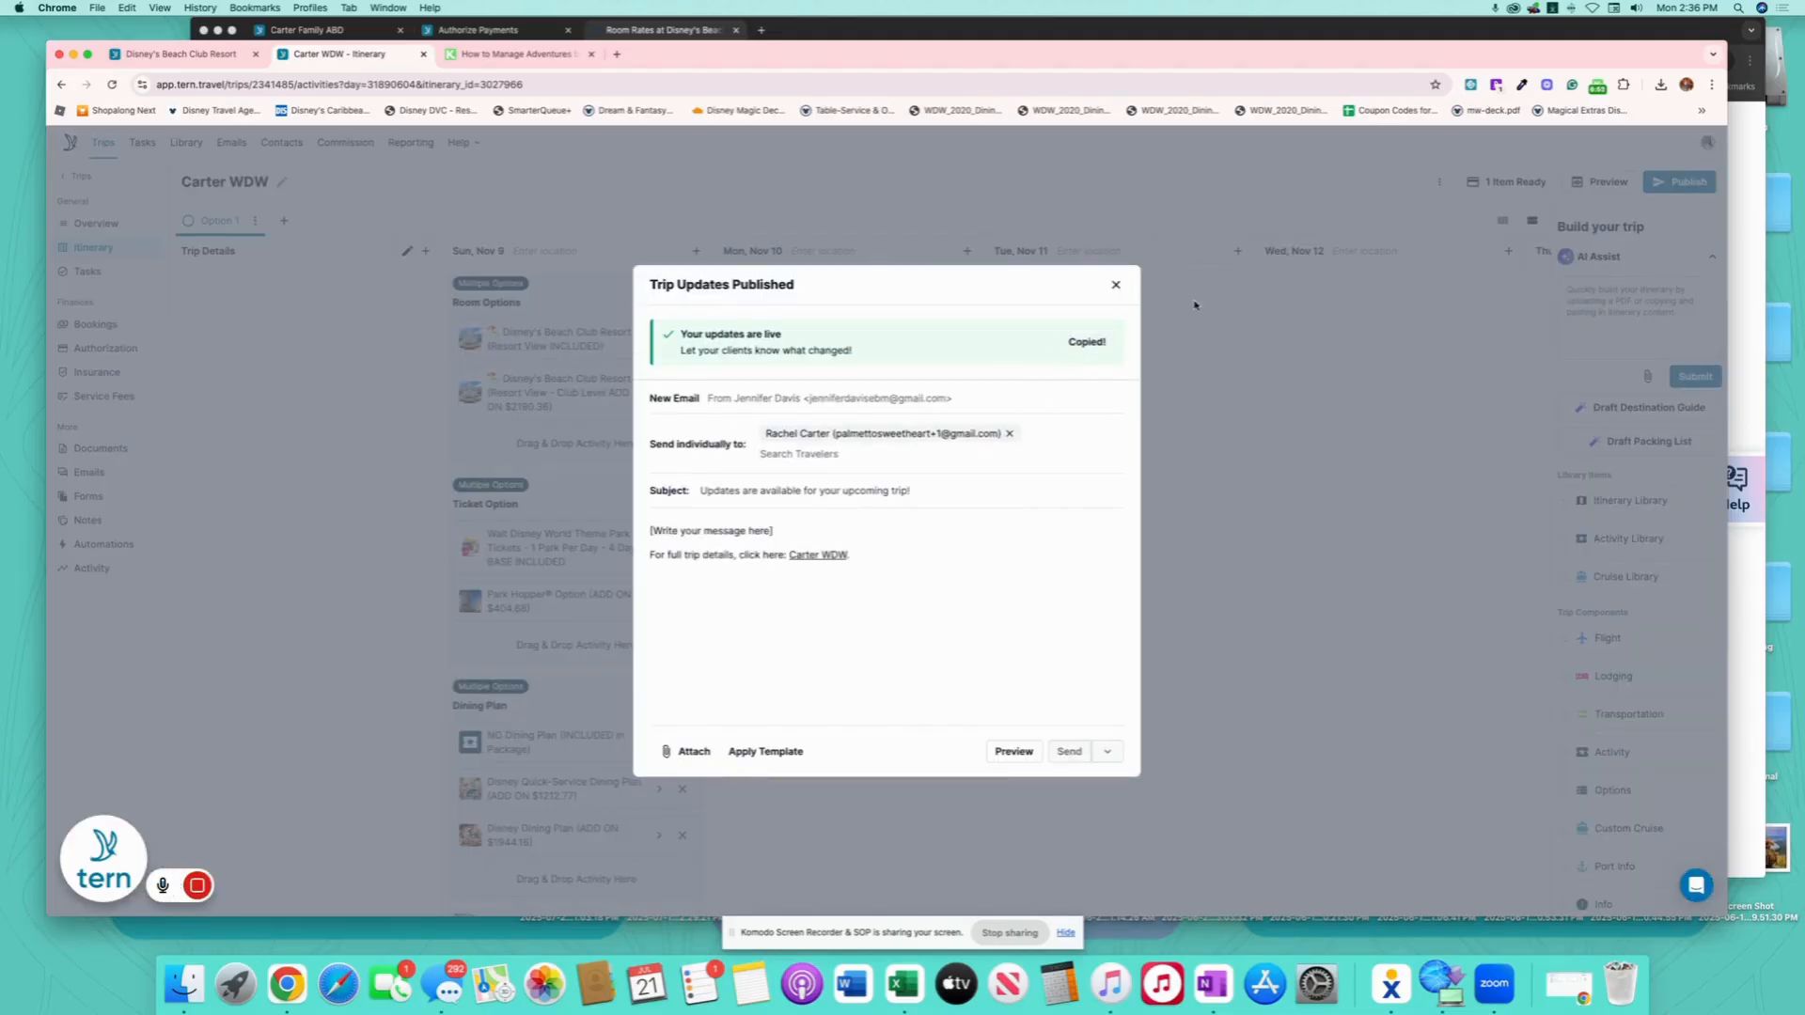
{"action": "left_click", "coordinate": [833, 30]}
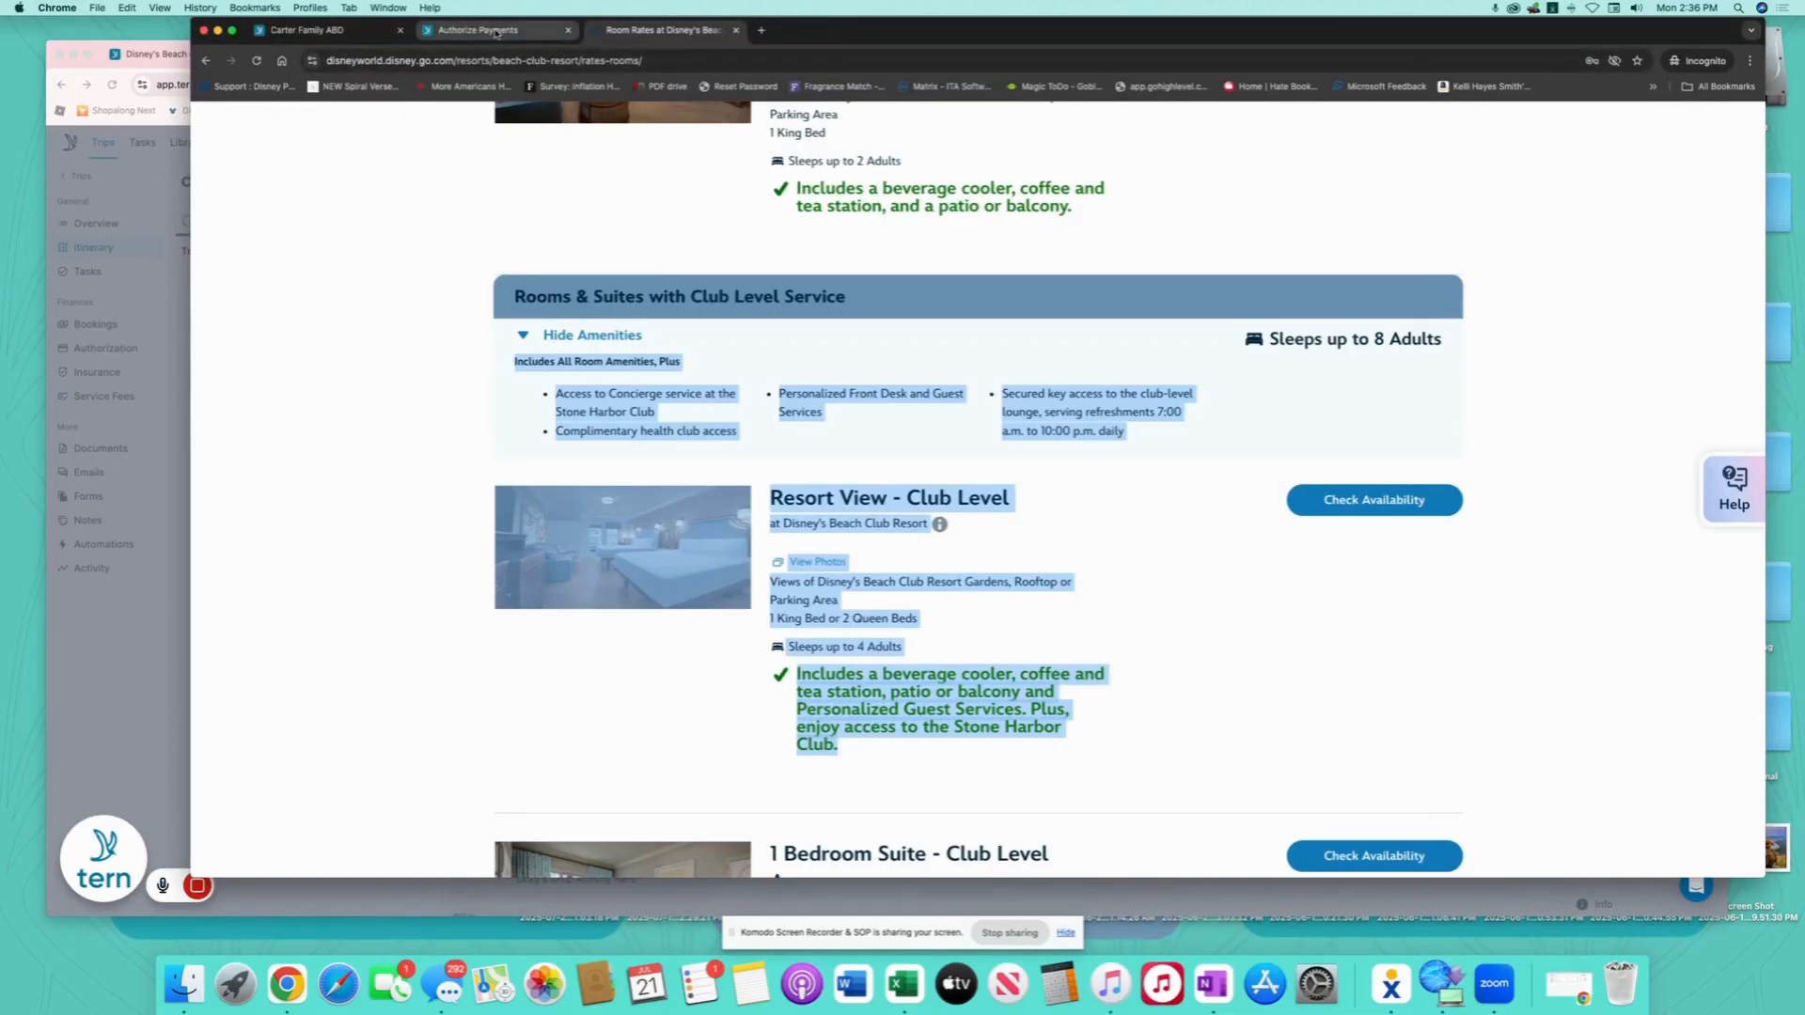
{"action": "left_click", "coordinate": [496, 33]}
{"action": "left_click", "coordinate": [849, 58]}
{"action": "key", "text": "cmd+v"}
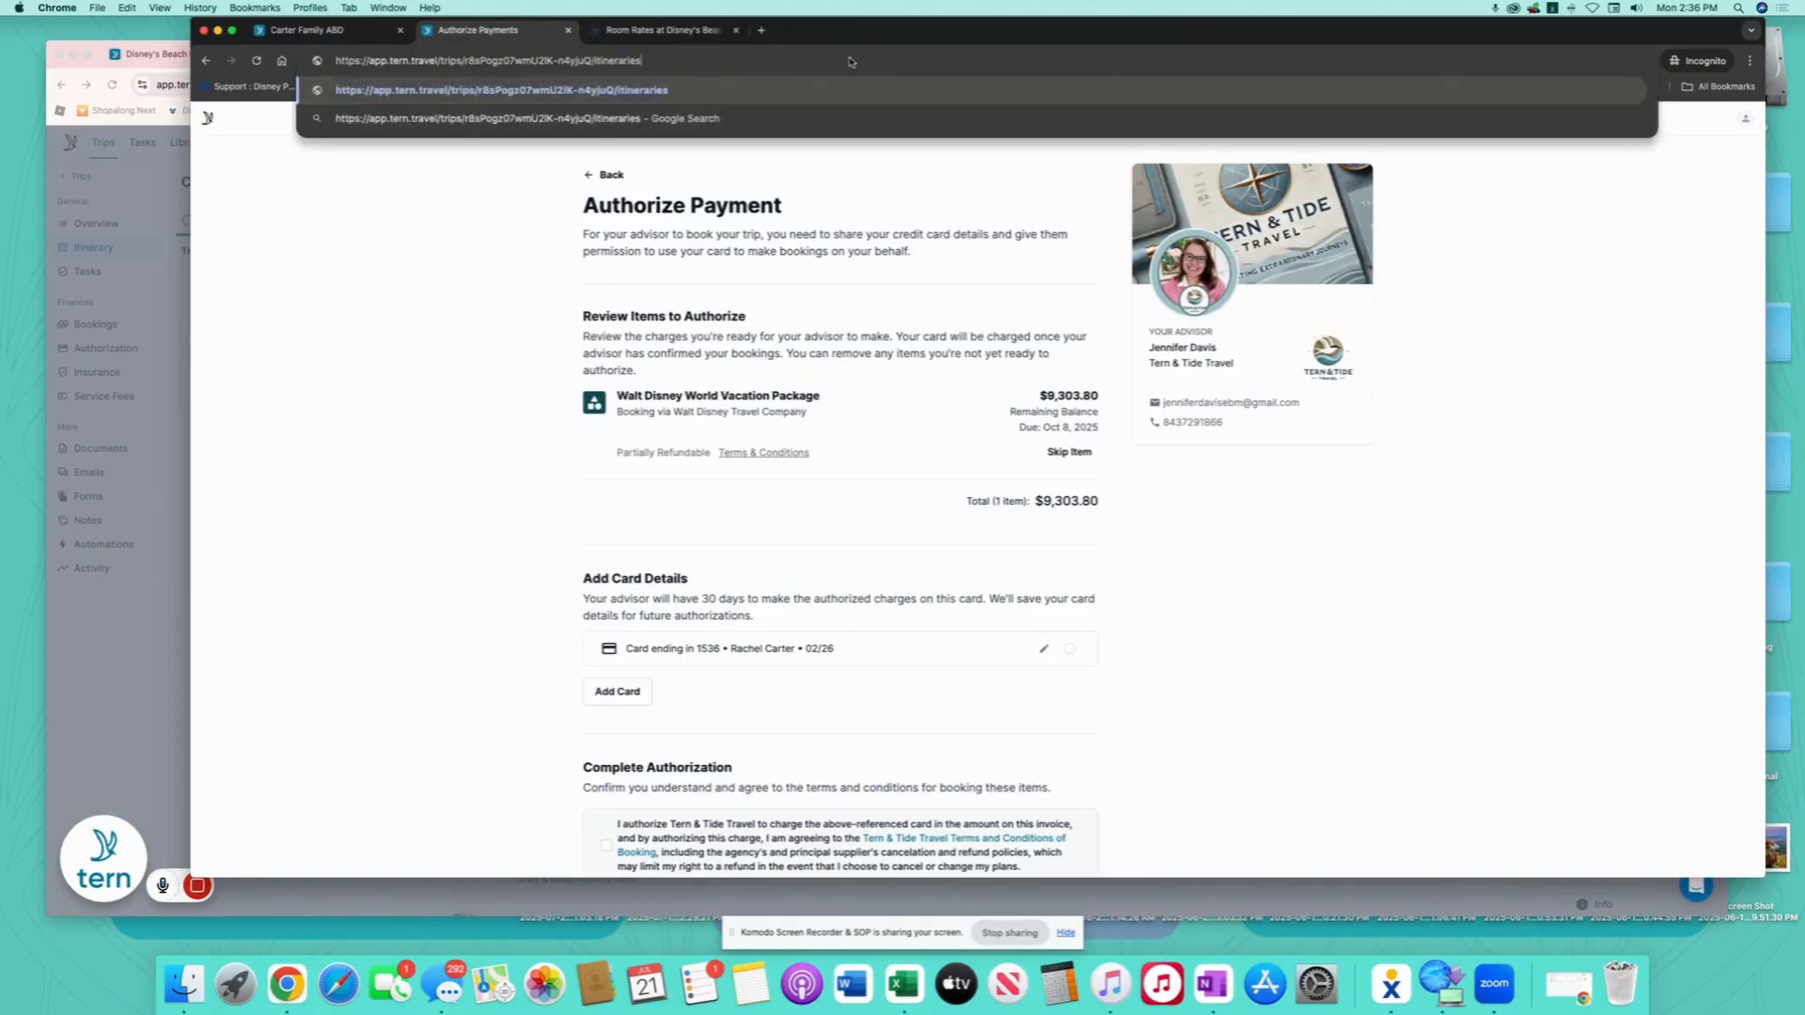
{"action": "key", "text": "Return"}
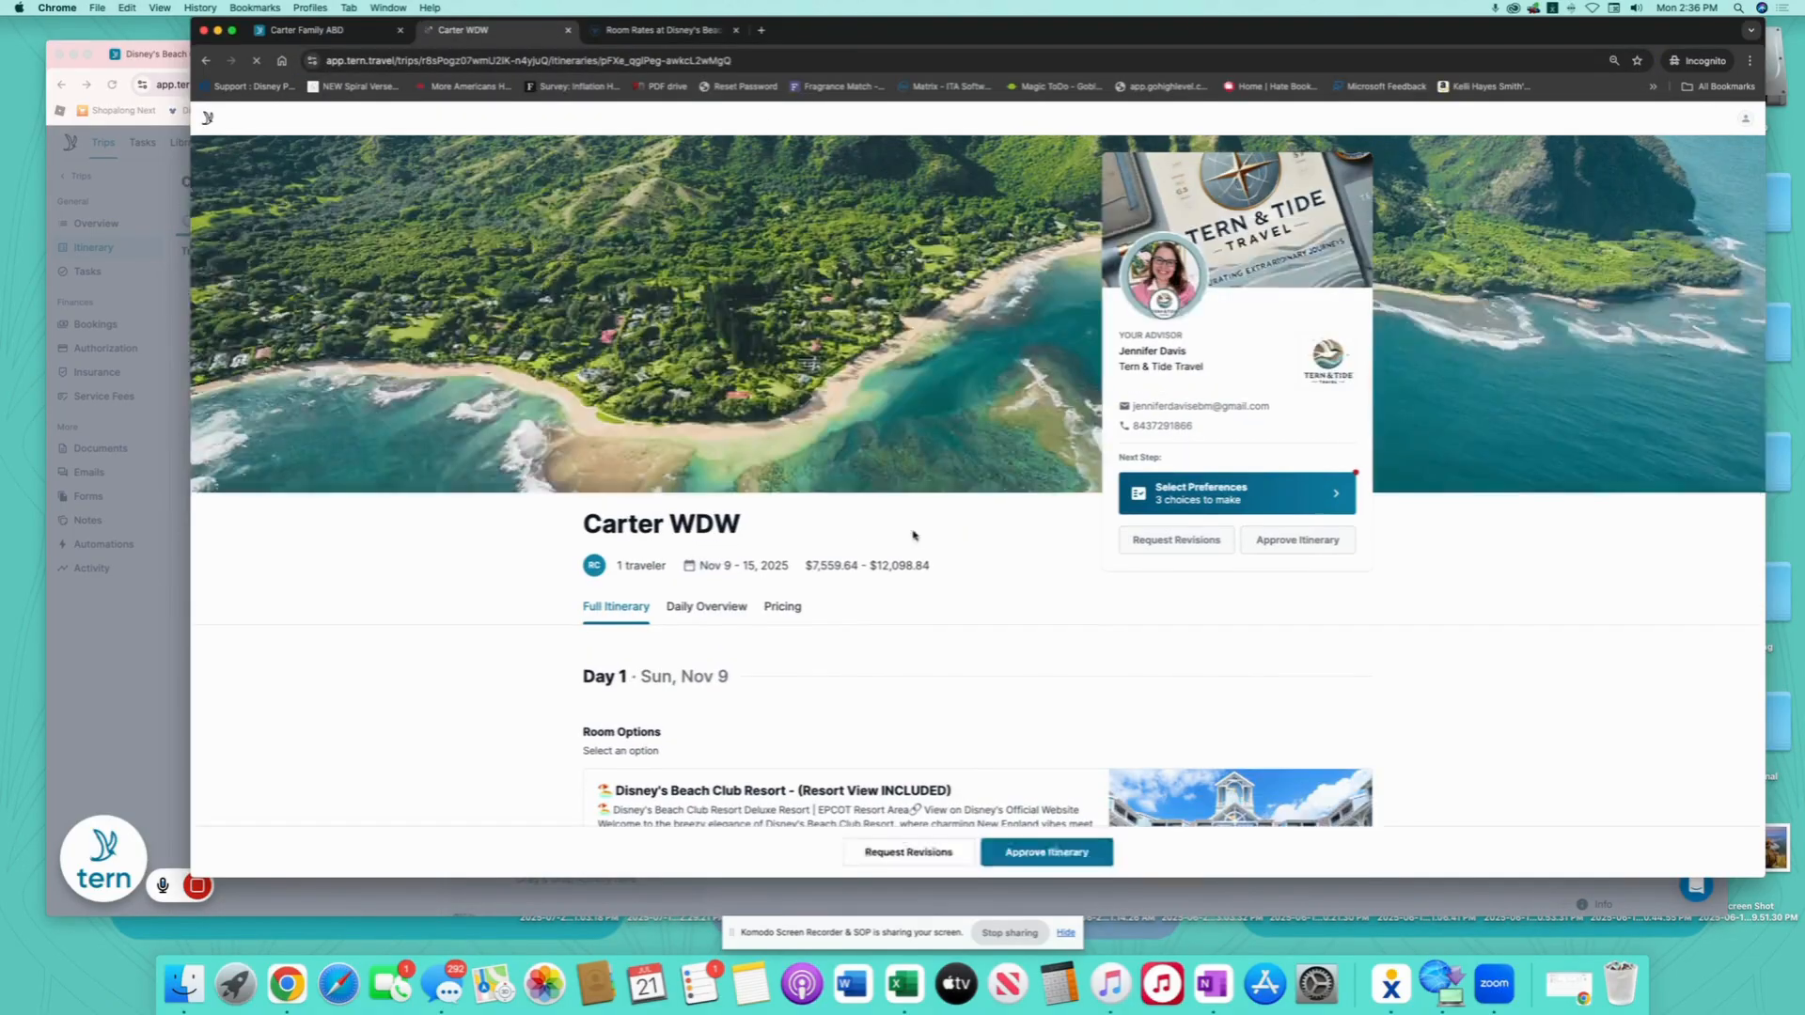
- Open the client itinerary's Pricing tab, zoomed in, and scroll through room, ticket and dining plan prices
{"action": "scroll", "coordinate": [938, 536], "scroll_direction": "down", "scroll_amount": 3}
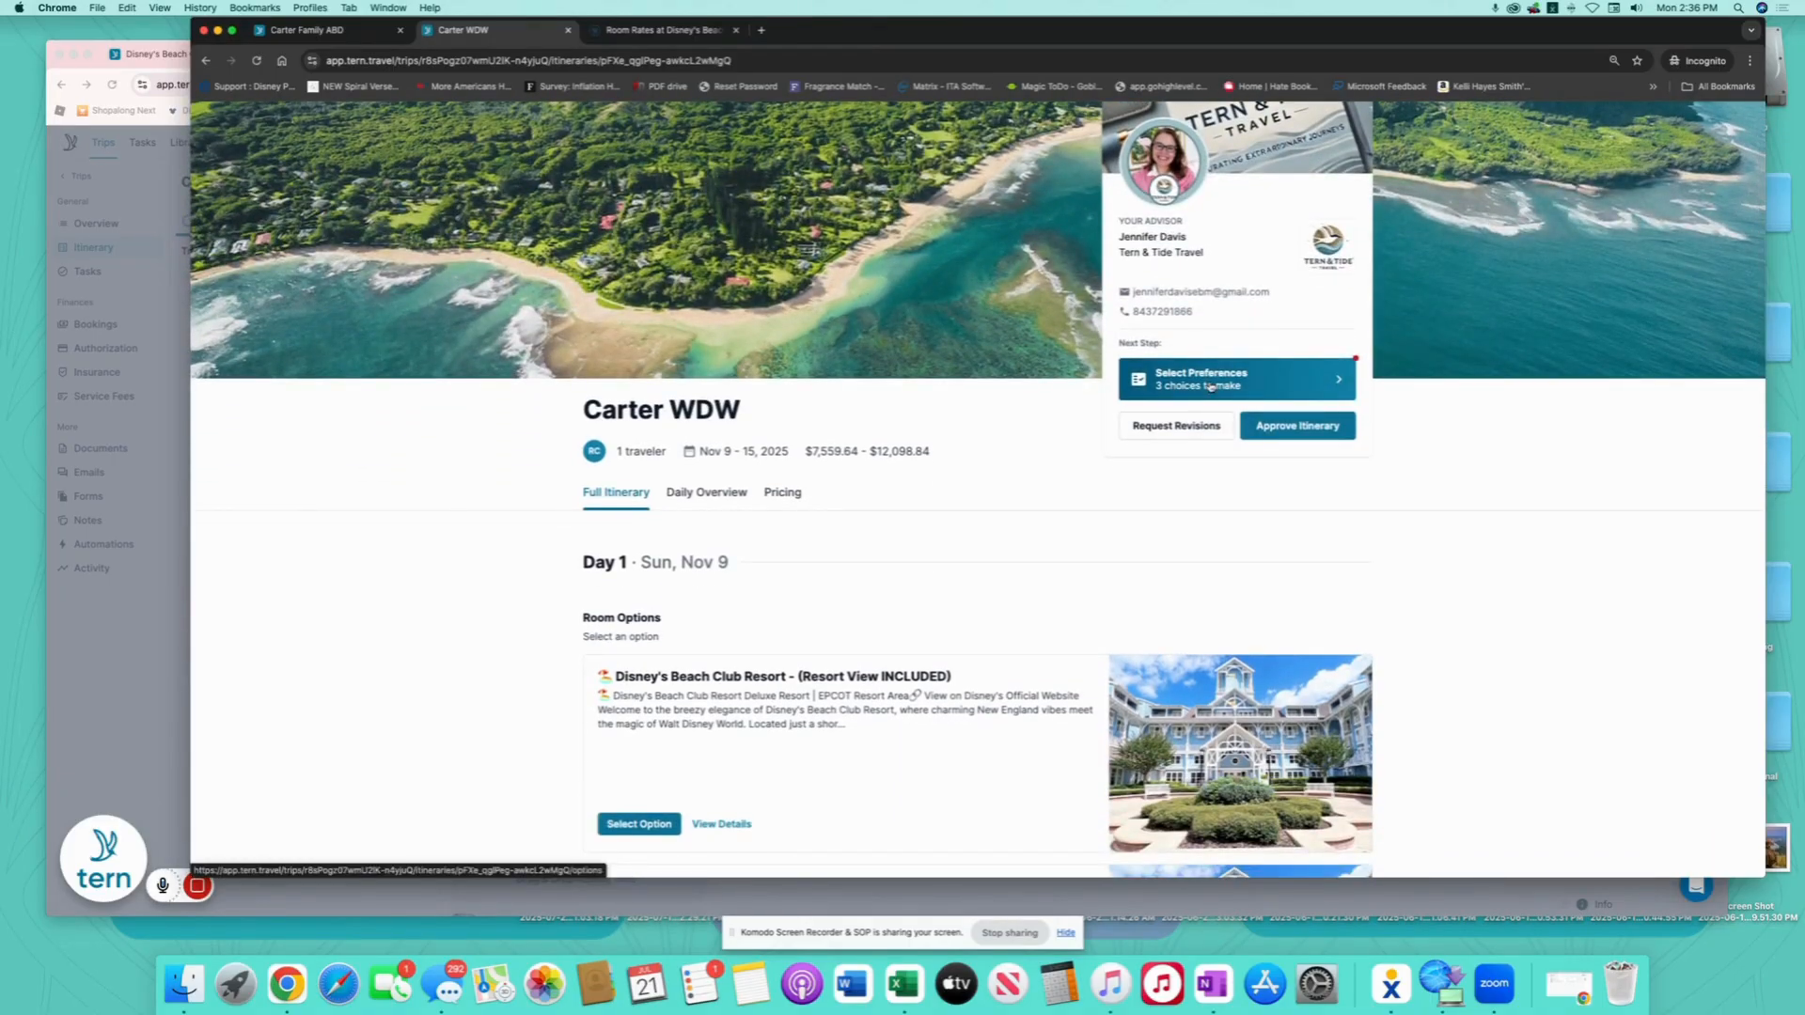
{"action": "scroll", "coordinate": [820, 691], "scroll_direction": "down", "scroll_amount": 8}
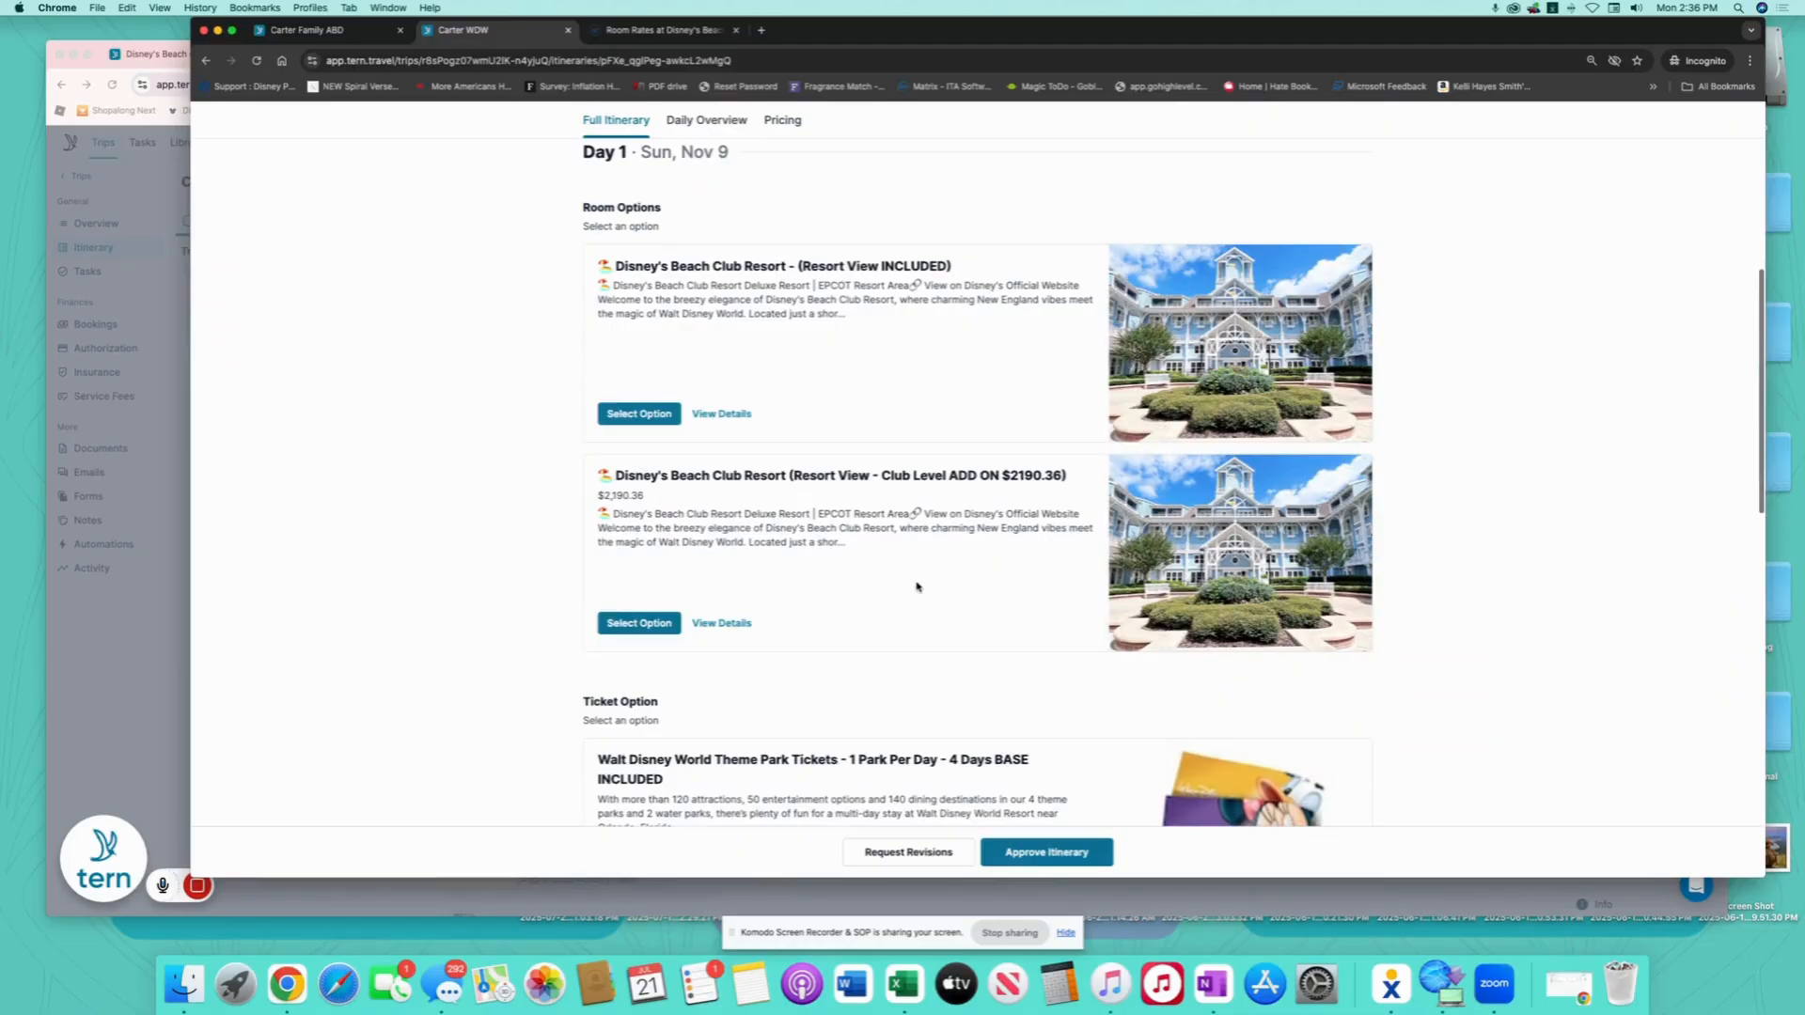
{"action": "scroll", "coordinate": [917, 587], "scroll_direction": "up", "scroll_amount": 7}
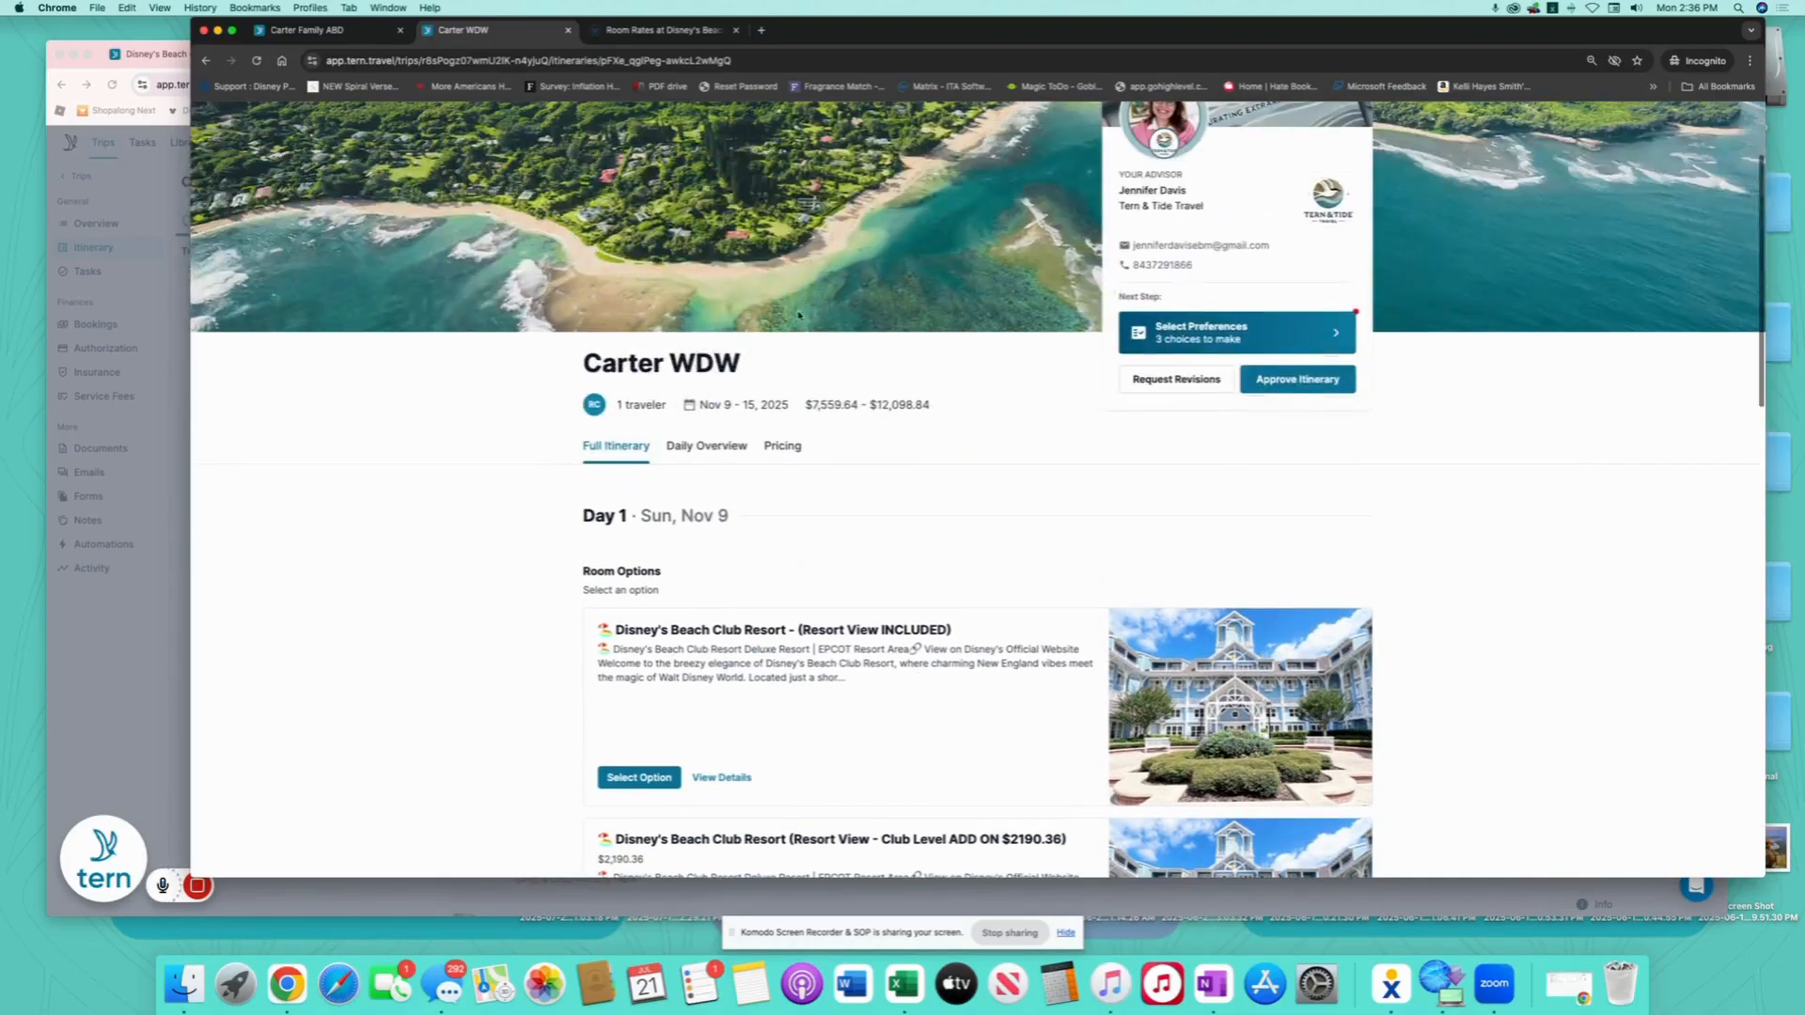
{"action": "left_click_drag", "start_coordinate": [805, 405], "coordinate": [948, 414]}
{"action": "left_click", "coordinate": [770, 448]}
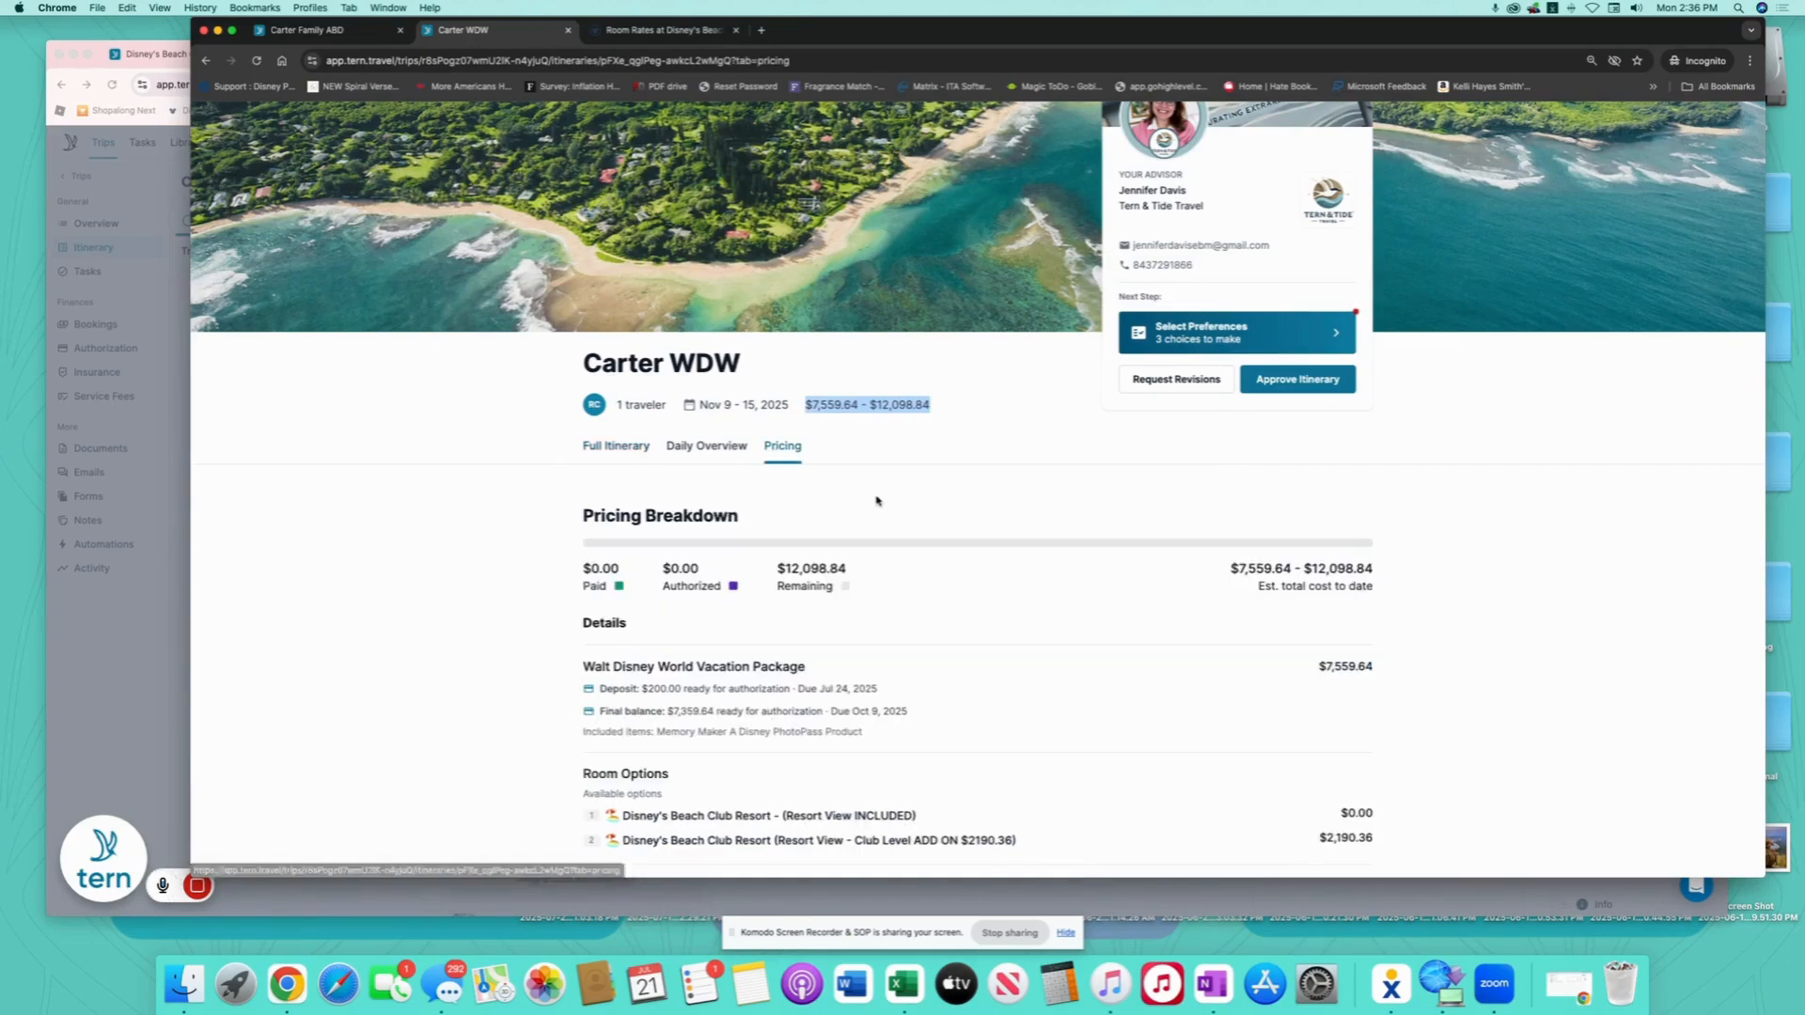
{"action": "key", "text": "super+equal"}
{"action": "key", "text": "super+equal"}
{"action": "key", "text": "super+equal"}
{"action": "key", "text": "super+equal"}
{"action": "scroll", "coordinate": [1007, 487], "scroll_direction": "down", "scroll_amount": 1}
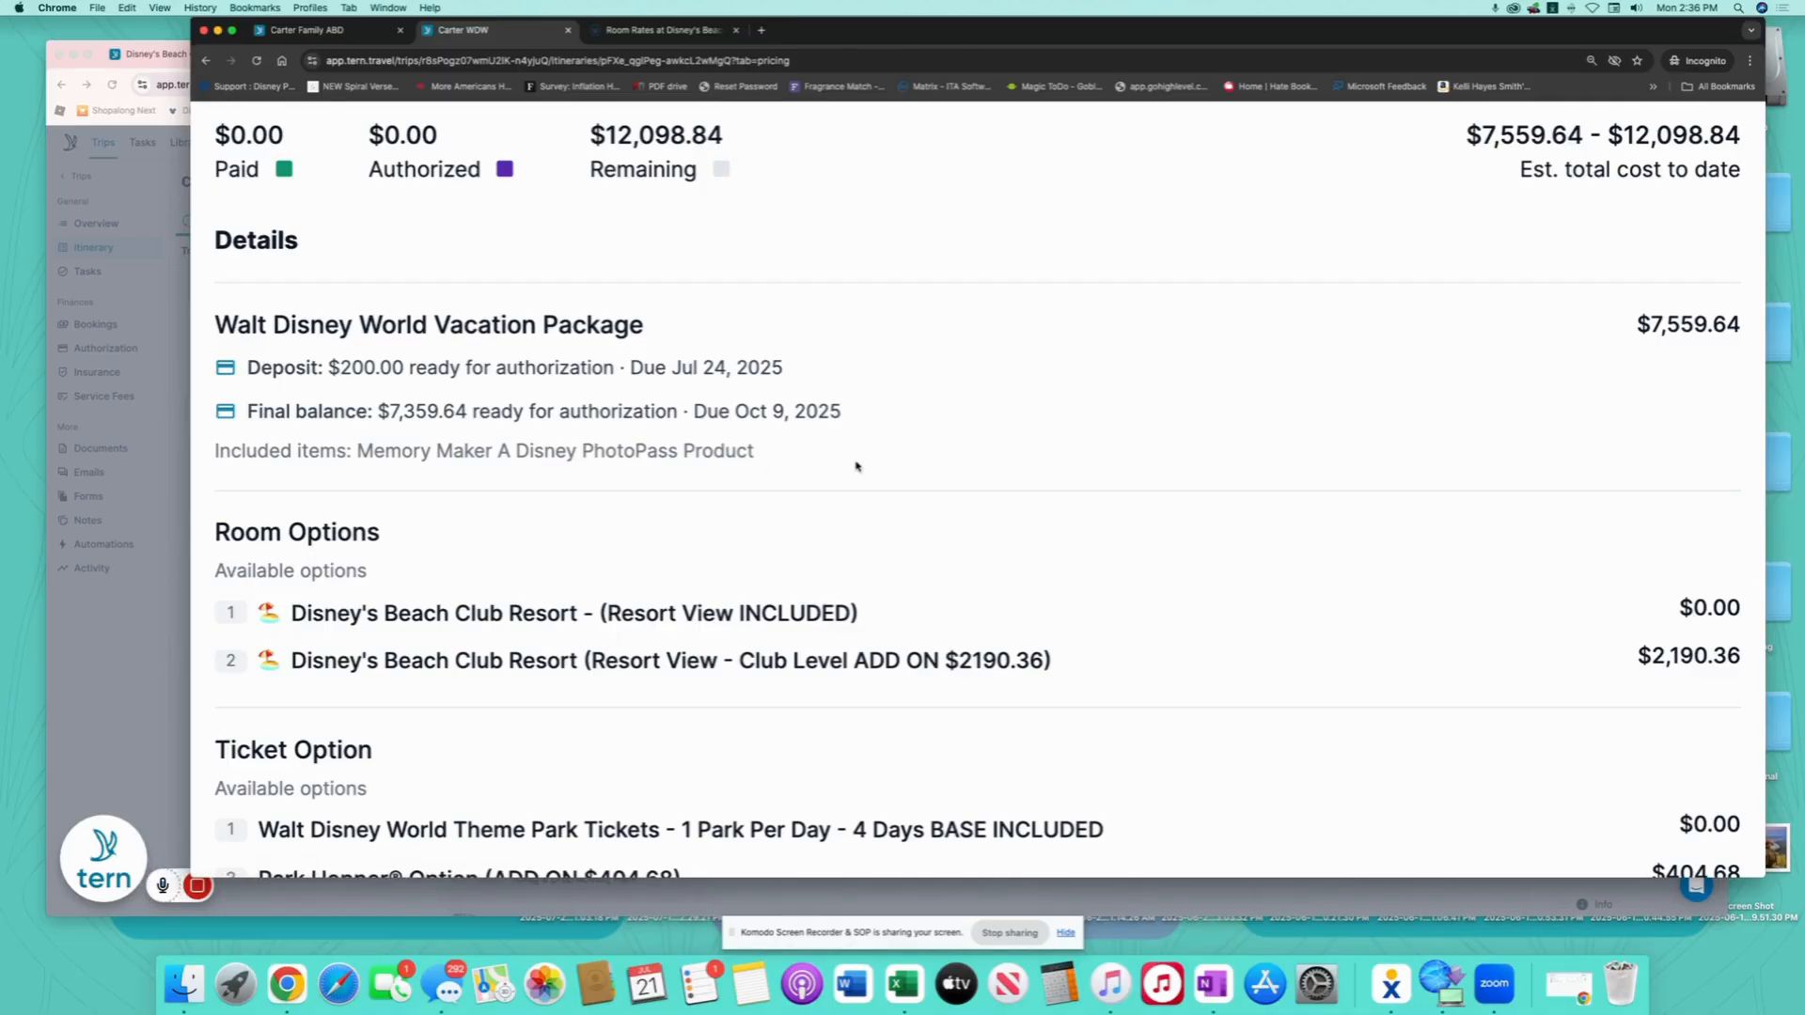
{"action": "scroll", "coordinate": [855, 466], "scroll_direction": "down", "scroll_amount": 1}
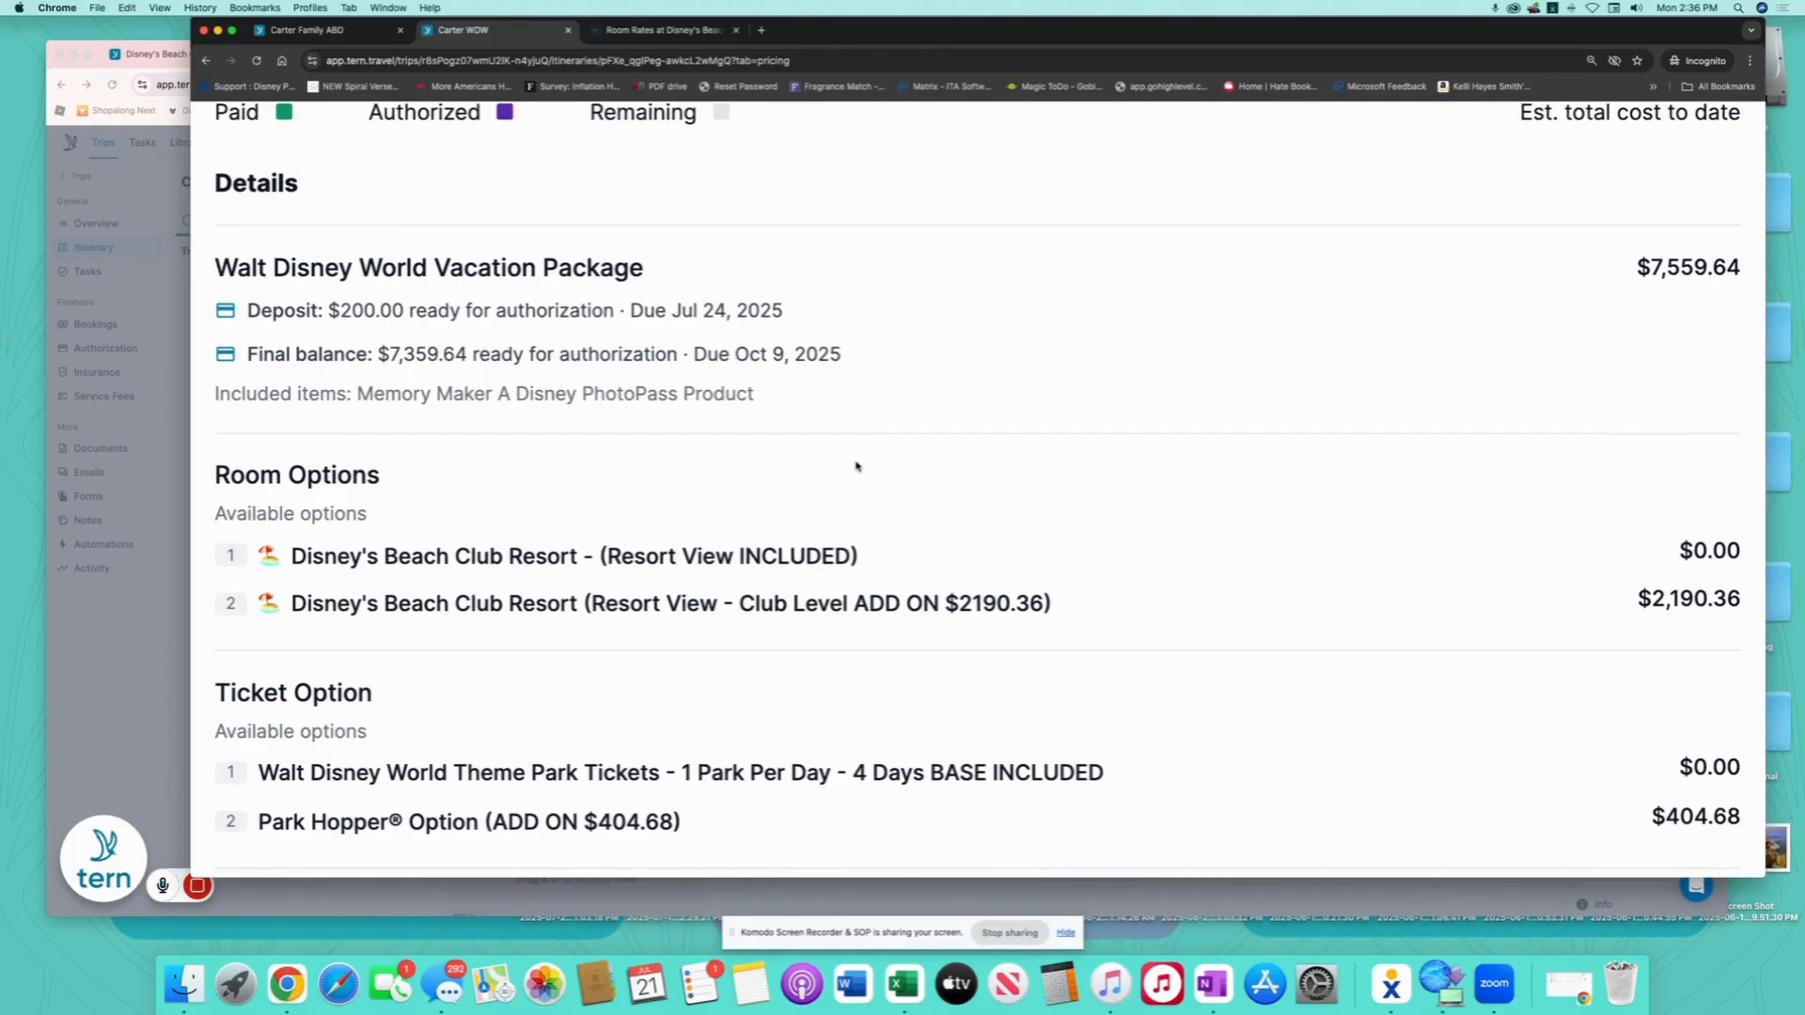
{"action": "scroll", "coordinate": [855, 466], "scroll_direction": "down", "scroll_amount": 3}
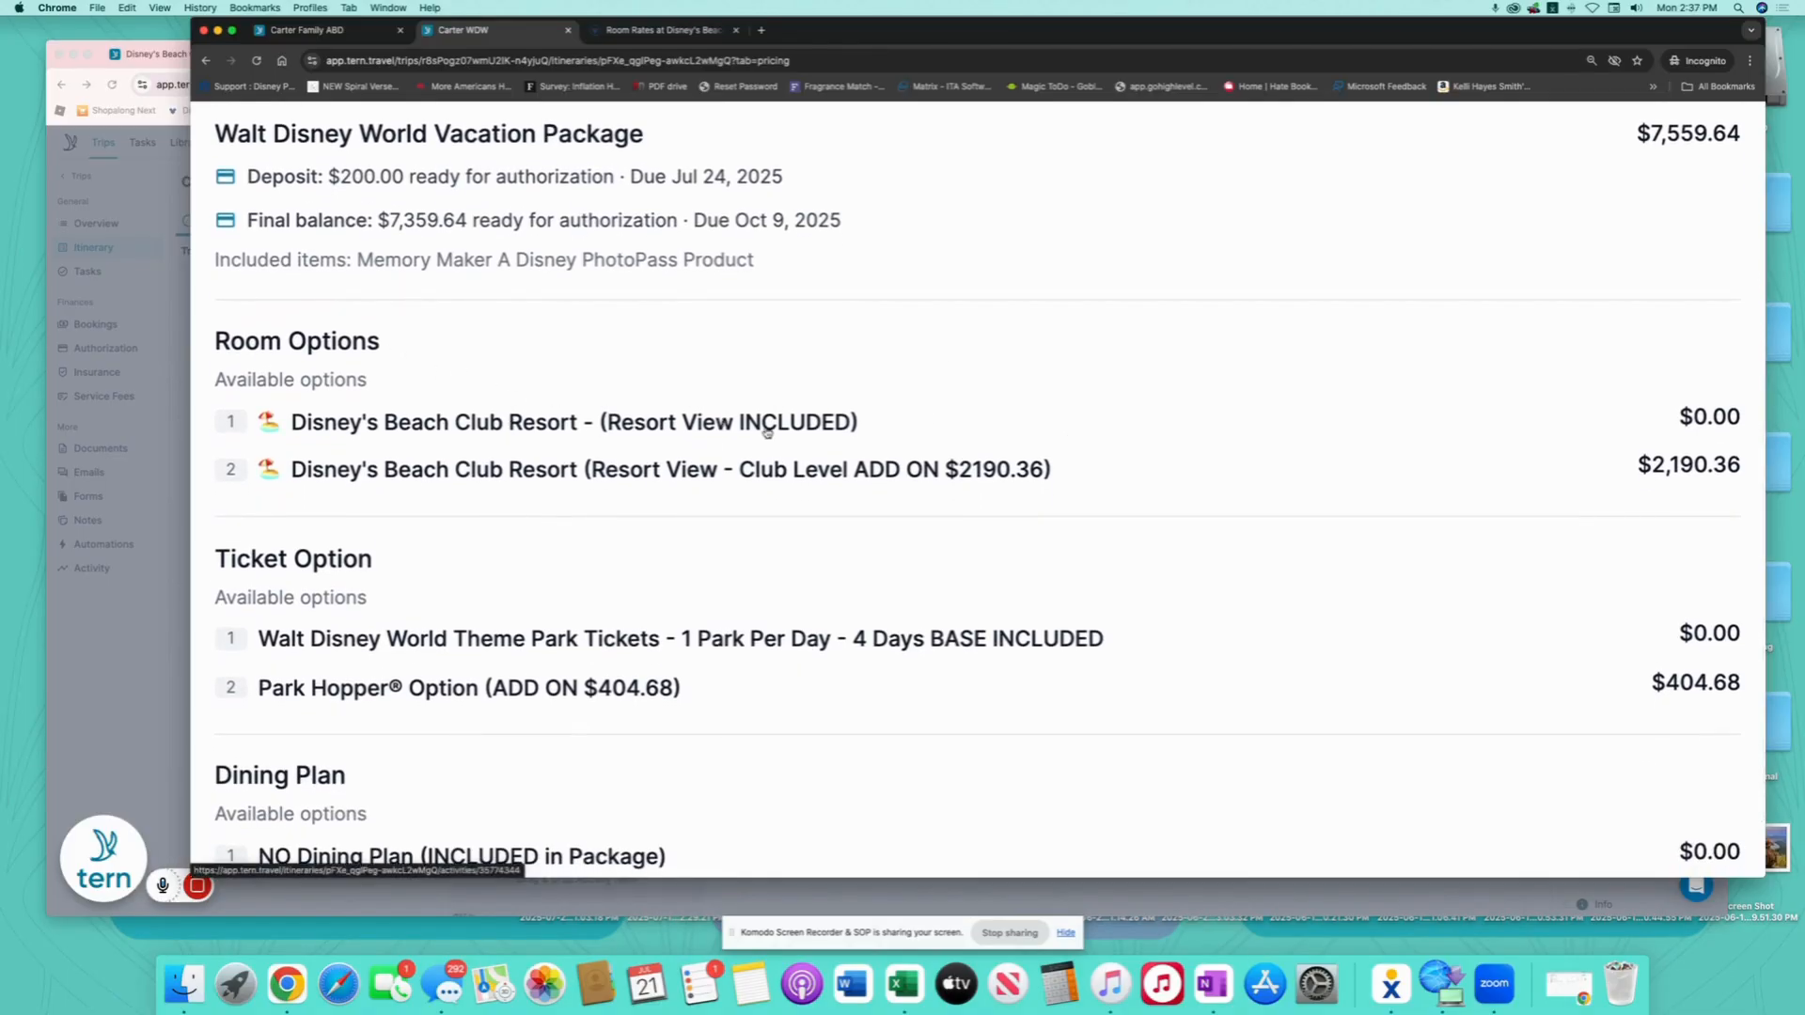
{"action": "scroll", "coordinate": [844, 488], "scroll_direction": "down", "scroll_amount": 3}
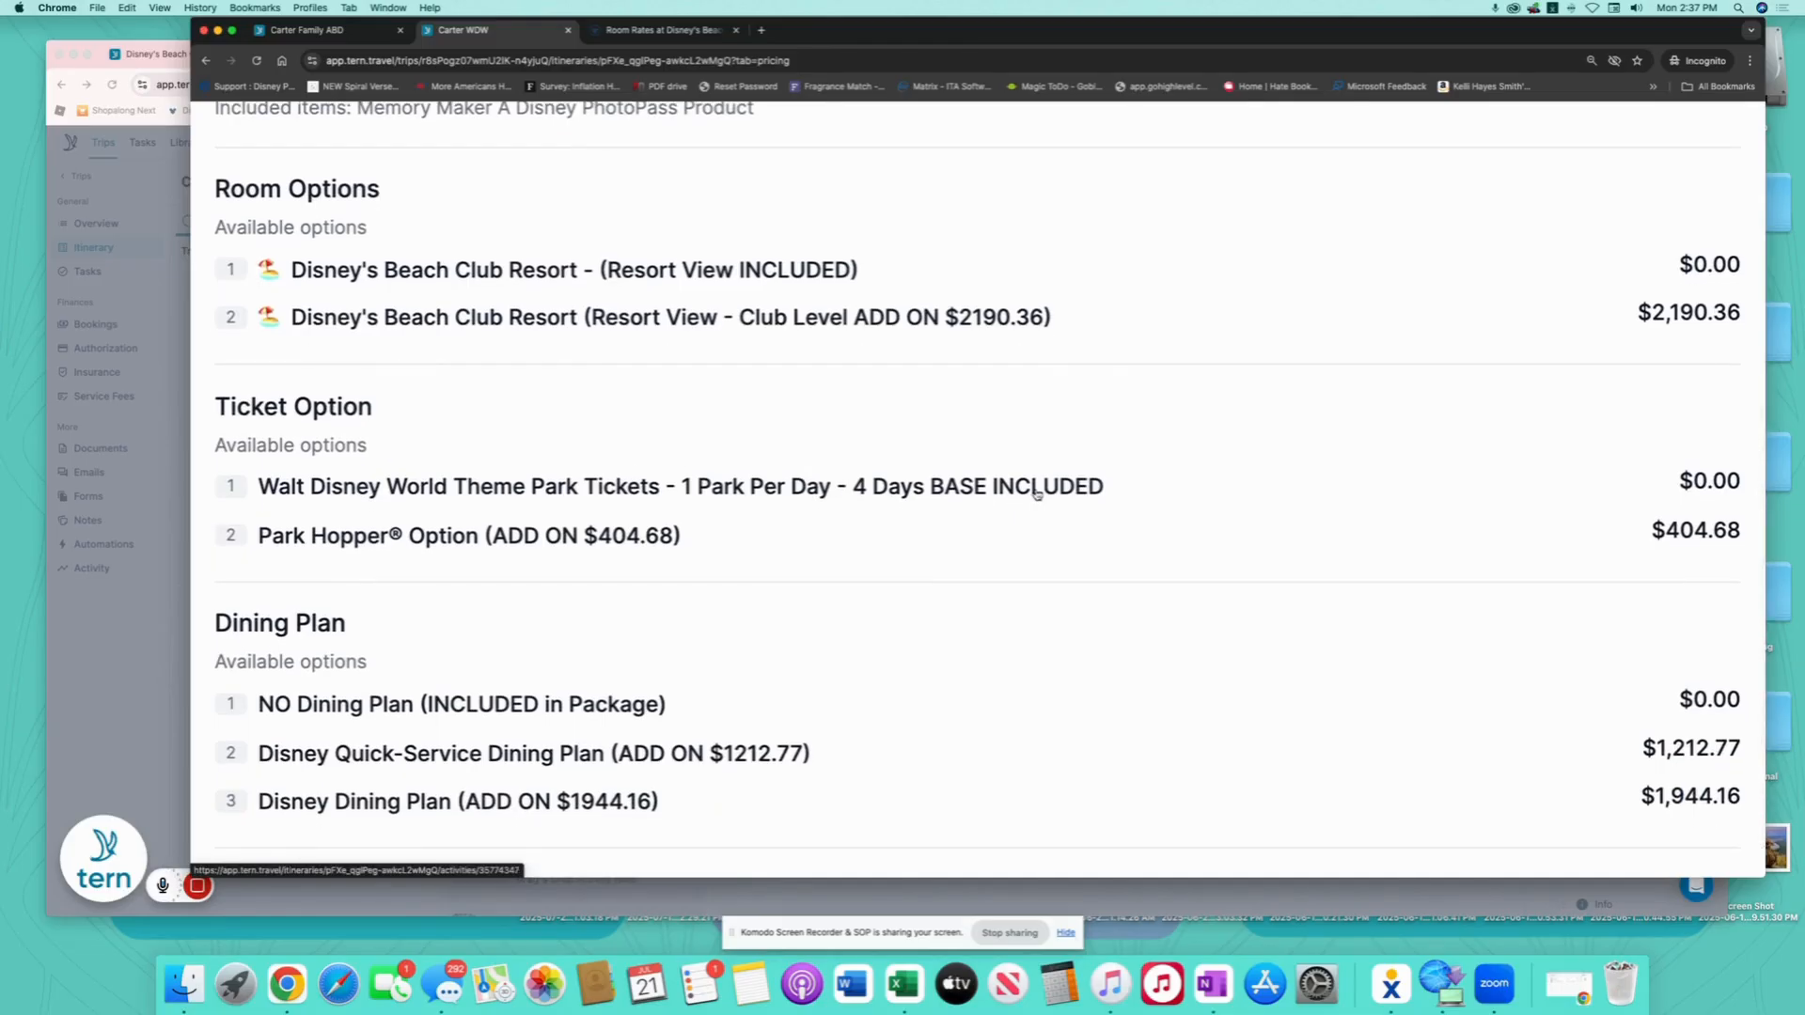
{"action": "scroll", "coordinate": [564, 547], "scroll_direction": "down", "scroll_amount": 5}
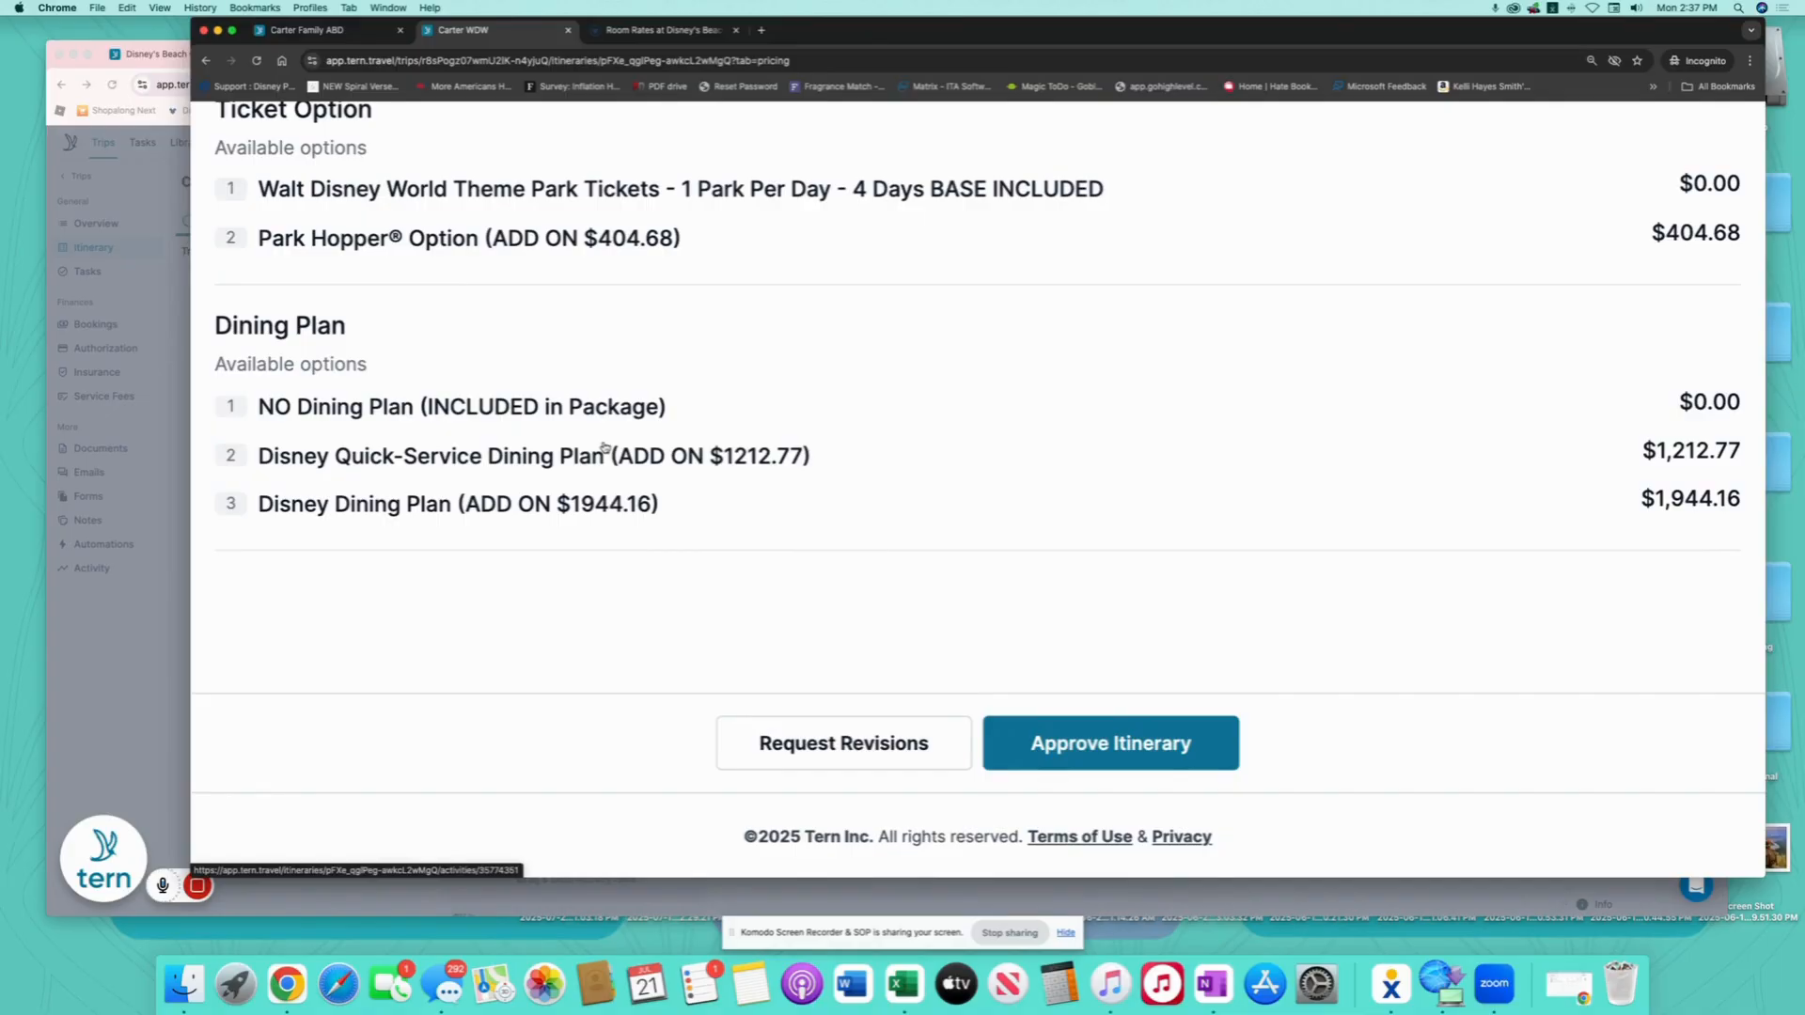
- Approve the Carter WDW itinerary and choose the Club Level room option
{"action": "left_click", "coordinate": [1142, 747]}
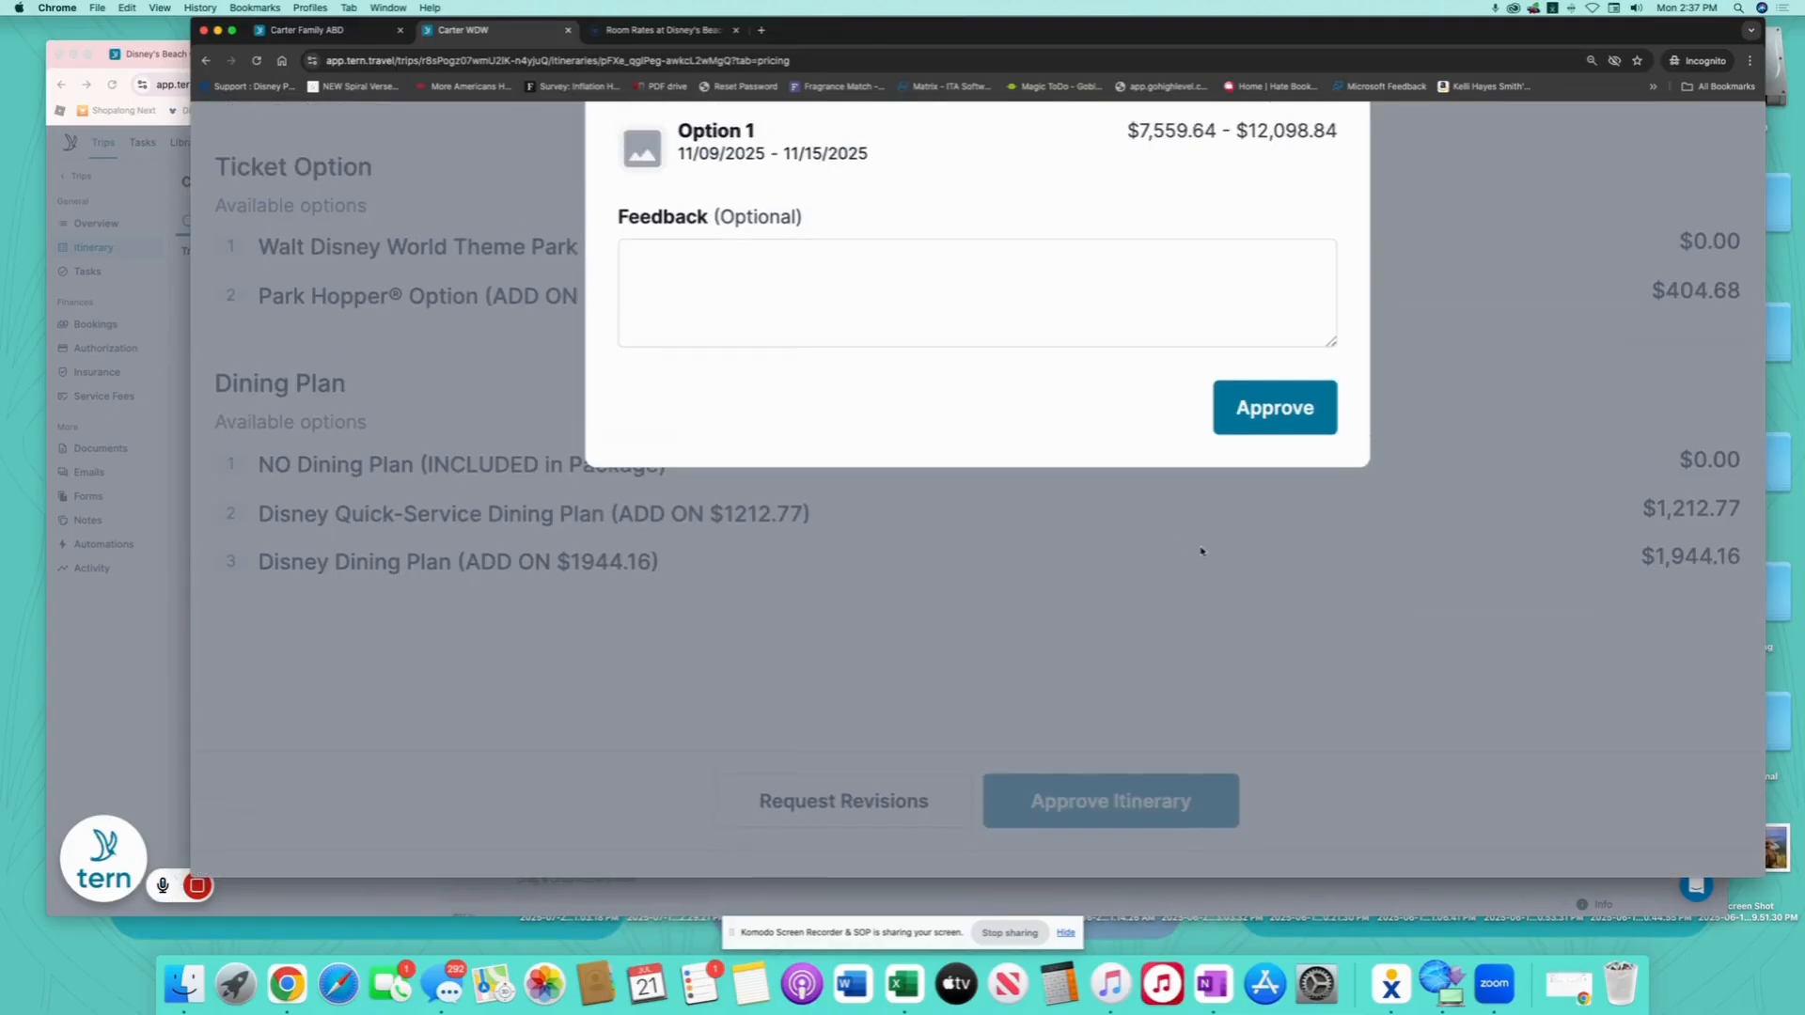
{"action": "left_click", "coordinate": [1267, 675]}
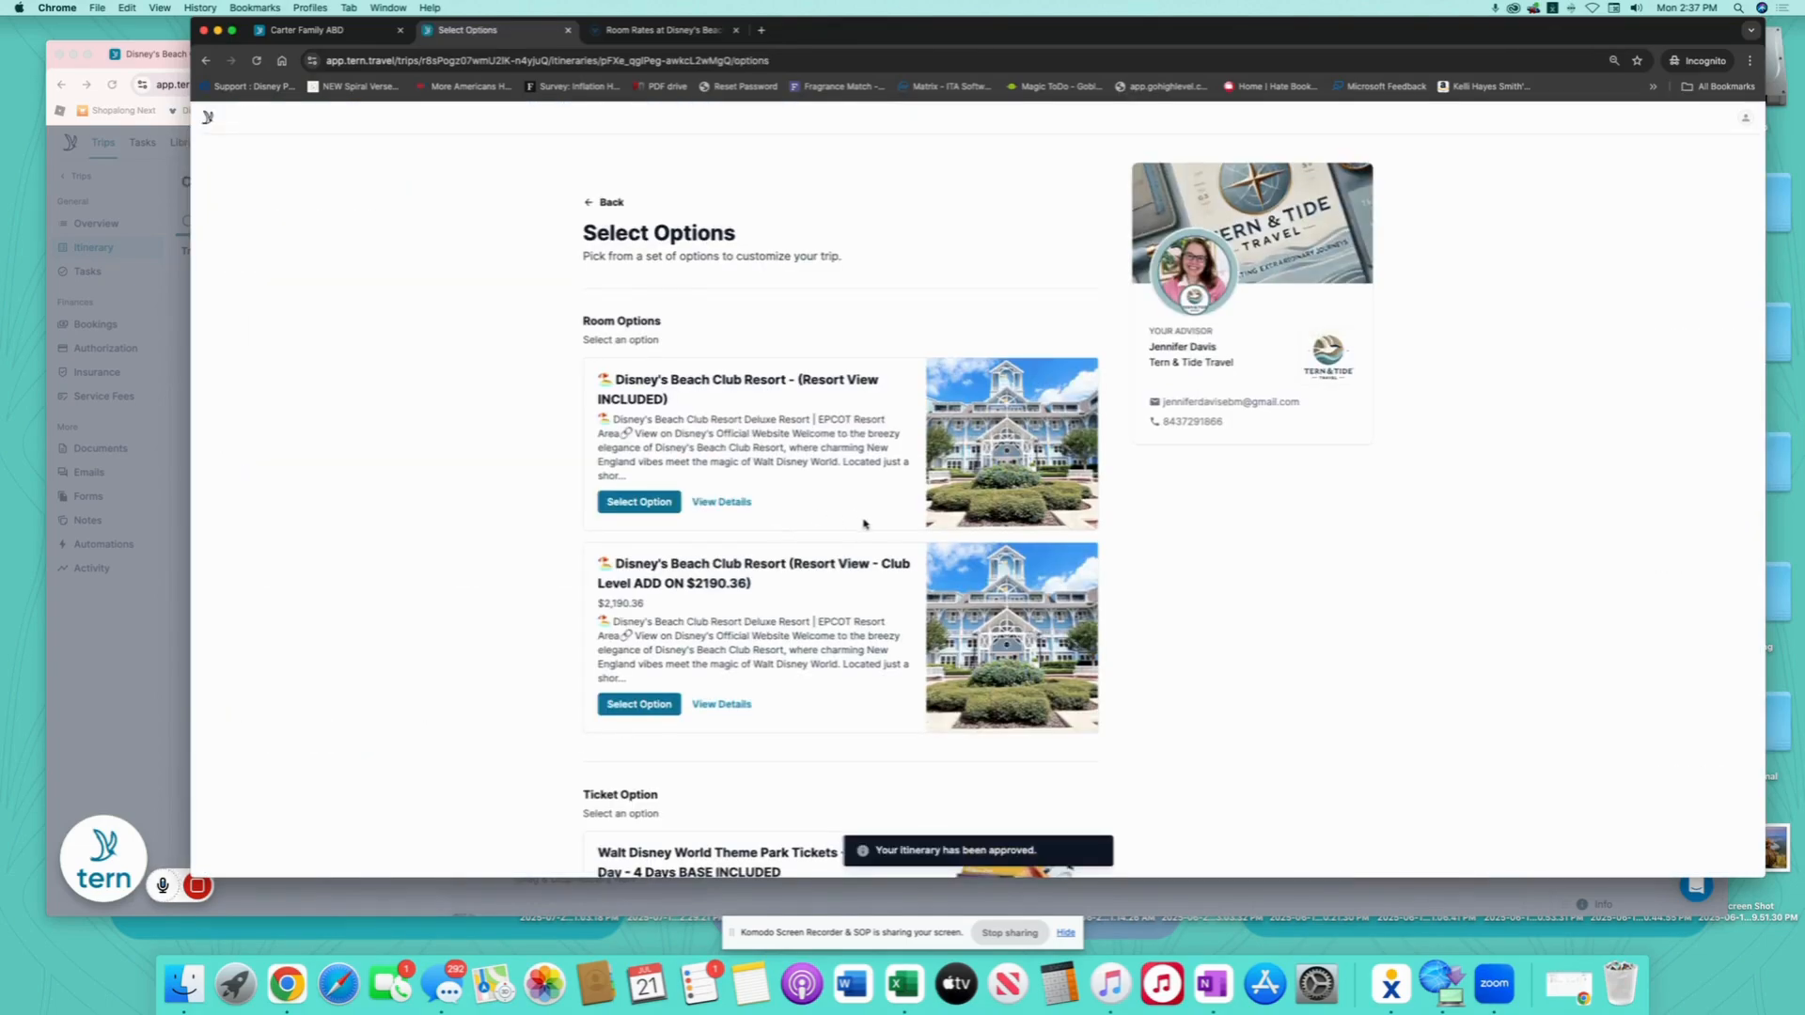
{"action": "scroll", "coordinate": [715, 583], "scroll_direction": "down", "scroll_amount": 2}
{"action": "left_click", "coordinate": [648, 624]}
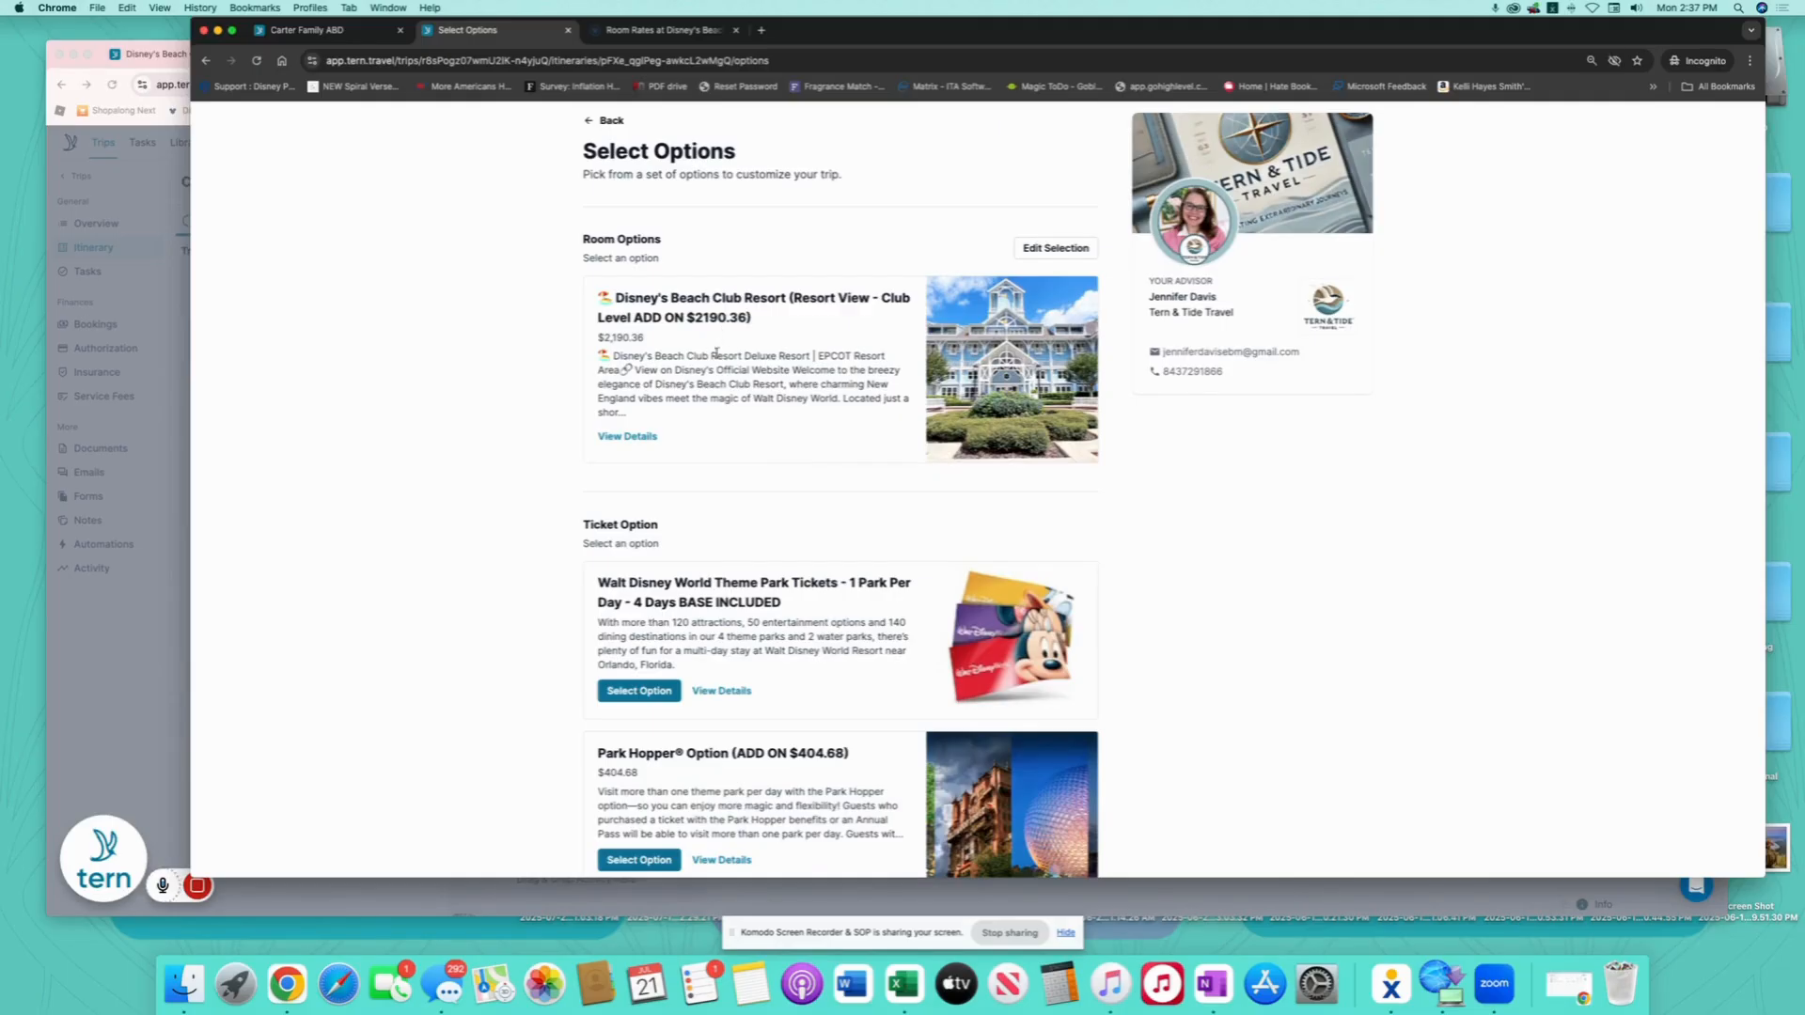
- Choose the base 4-day park tickets and the Disney Dining Plan add-on
{"action": "scroll", "coordinate": [806, 455], "scroll_direction": "down", "scroll_amount": 2}
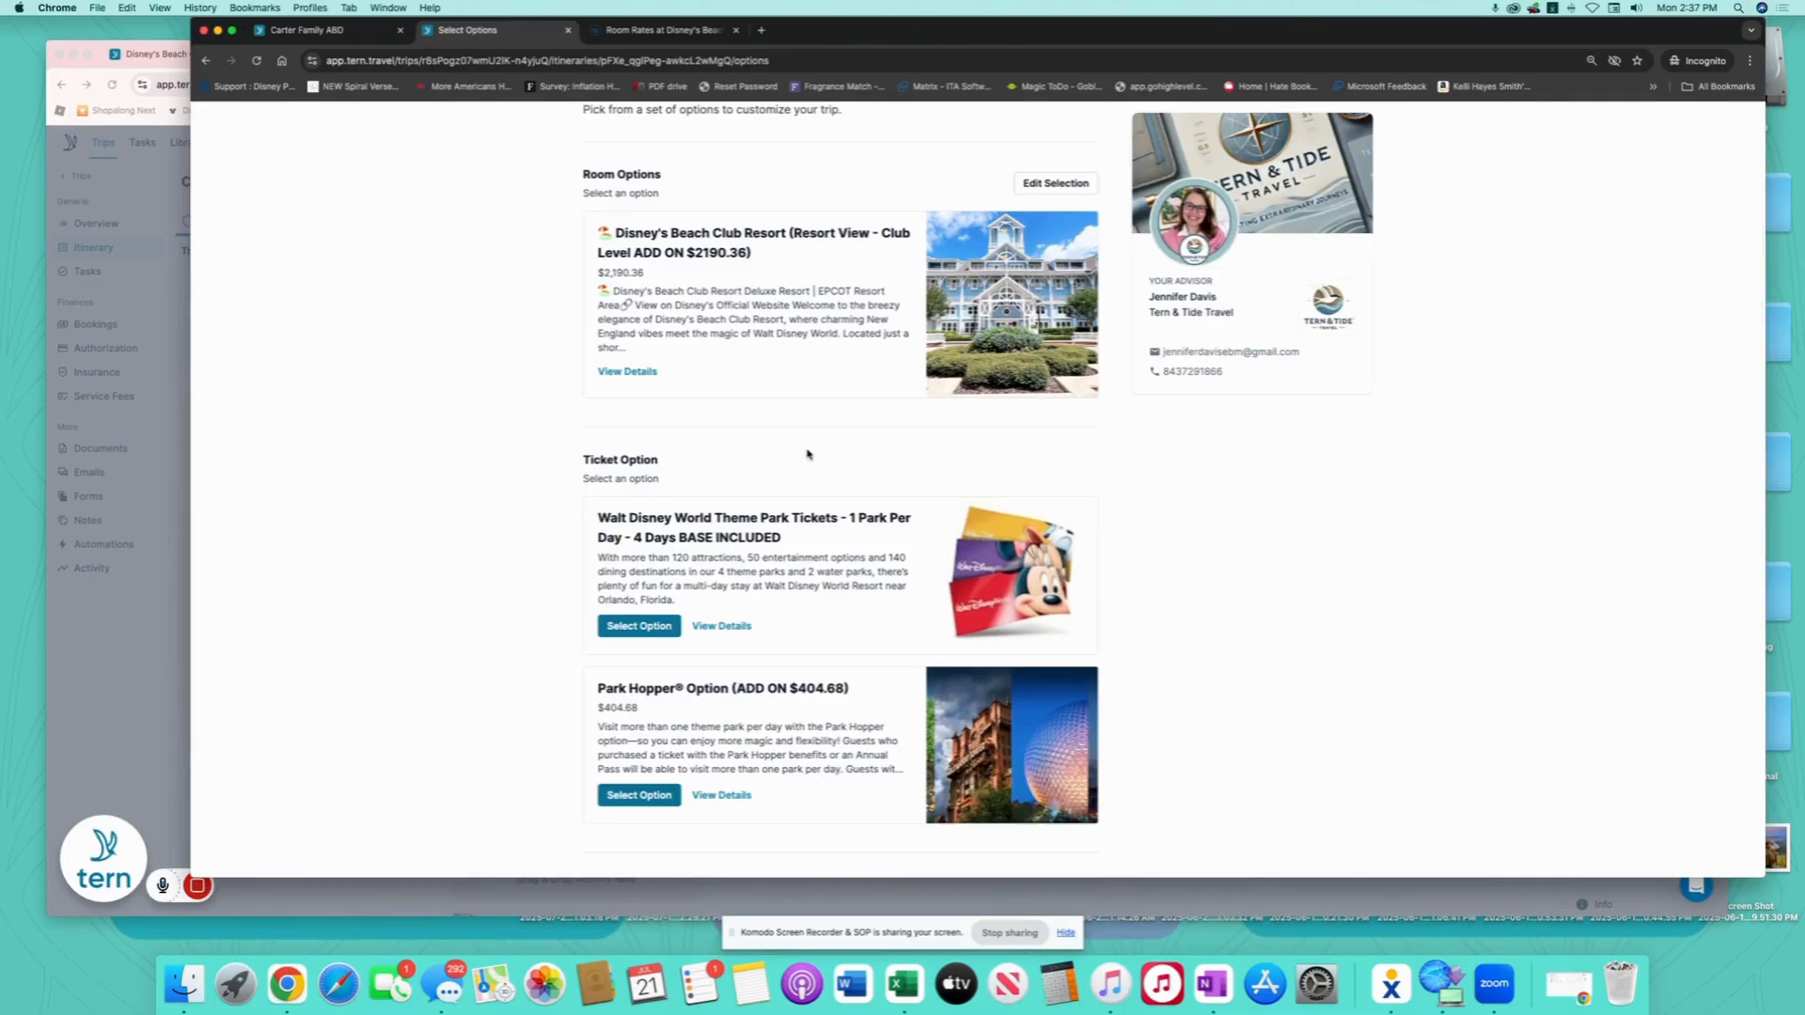
{"action": "scroll", "coordinate": [817, 444], "scroll_direction": "down", "scroll_amount": 5}
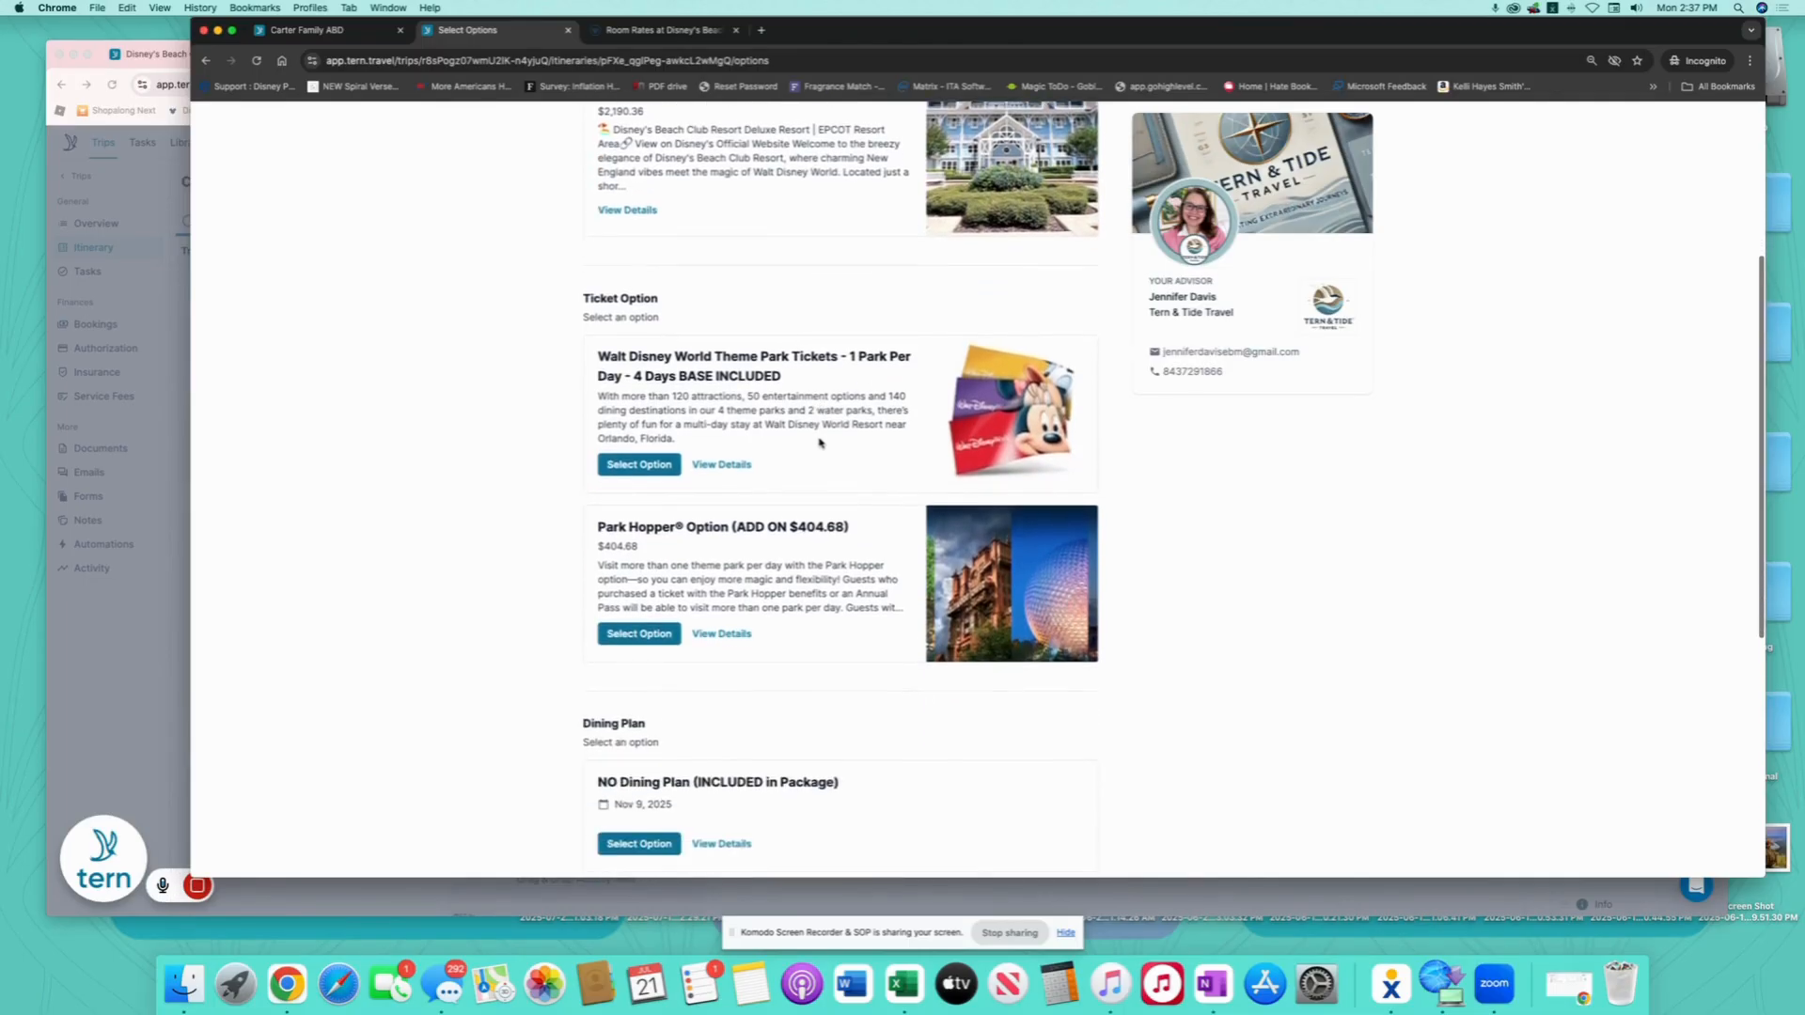
{"action": "scroll", "coordinate": [819, 443], "scroll_direction": "down", "scroll_amount": 2}
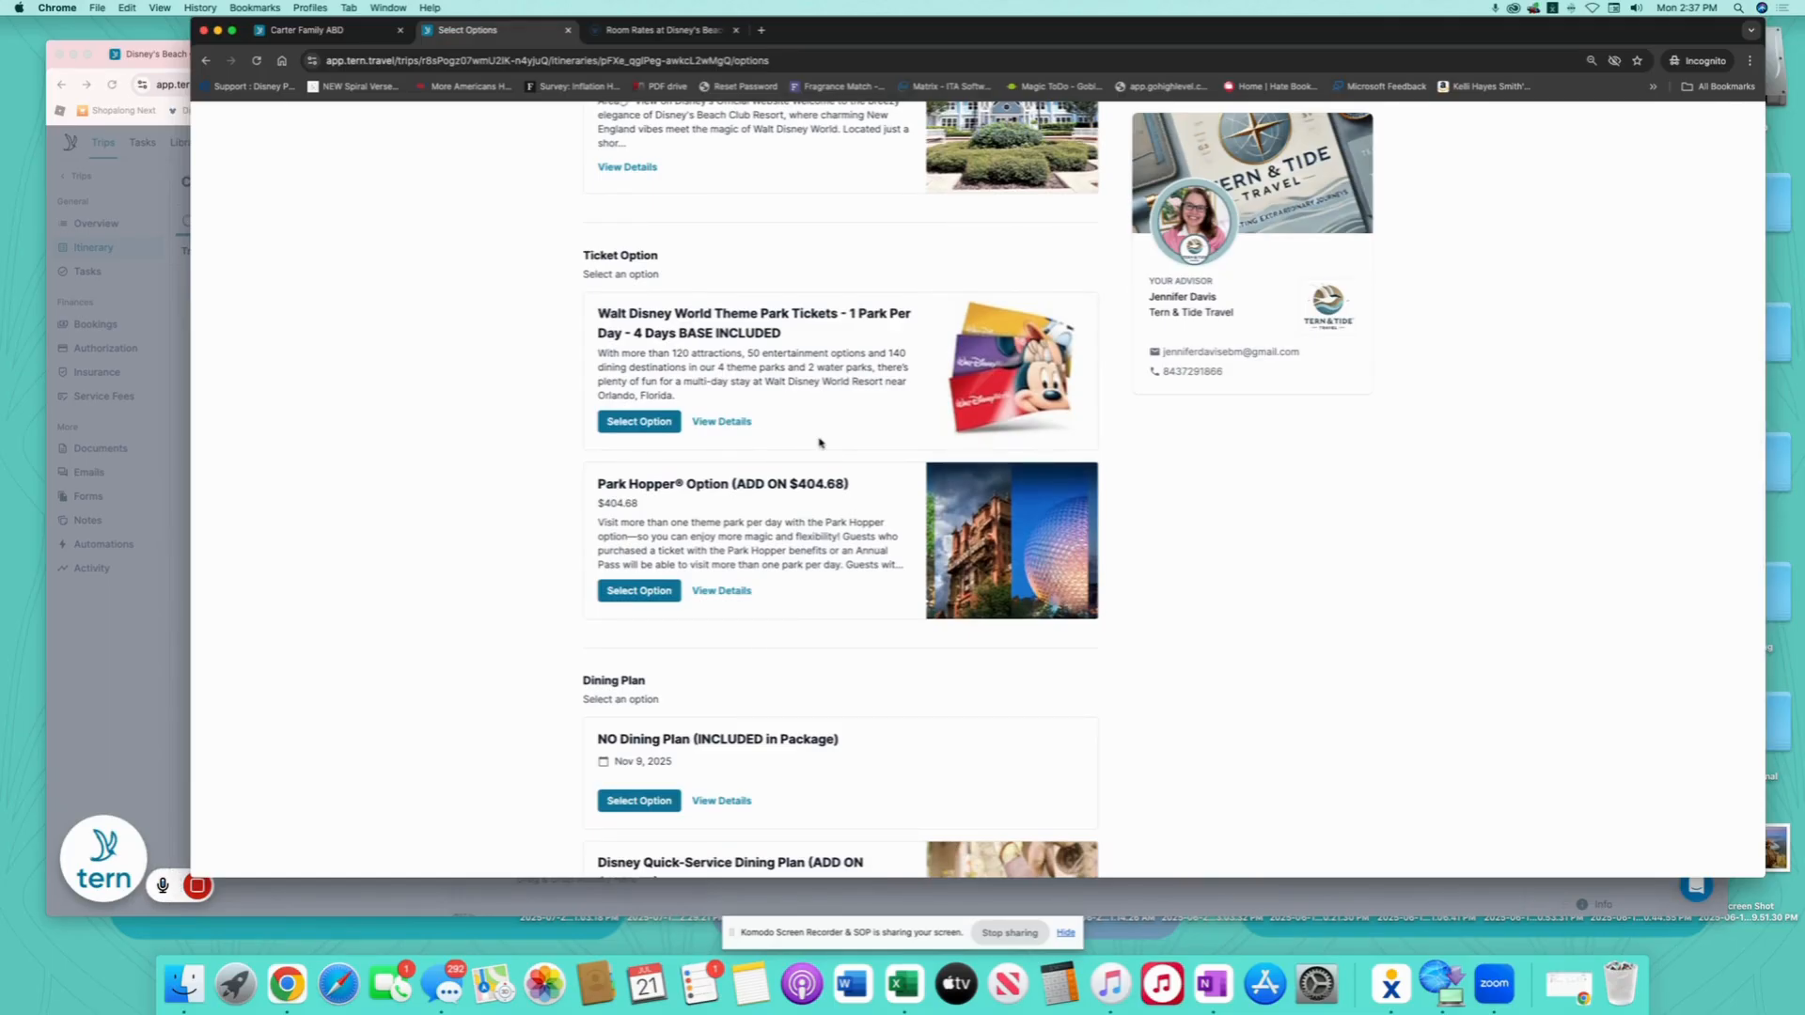
{"action": "left_click", "coordinate": [649, 425]}
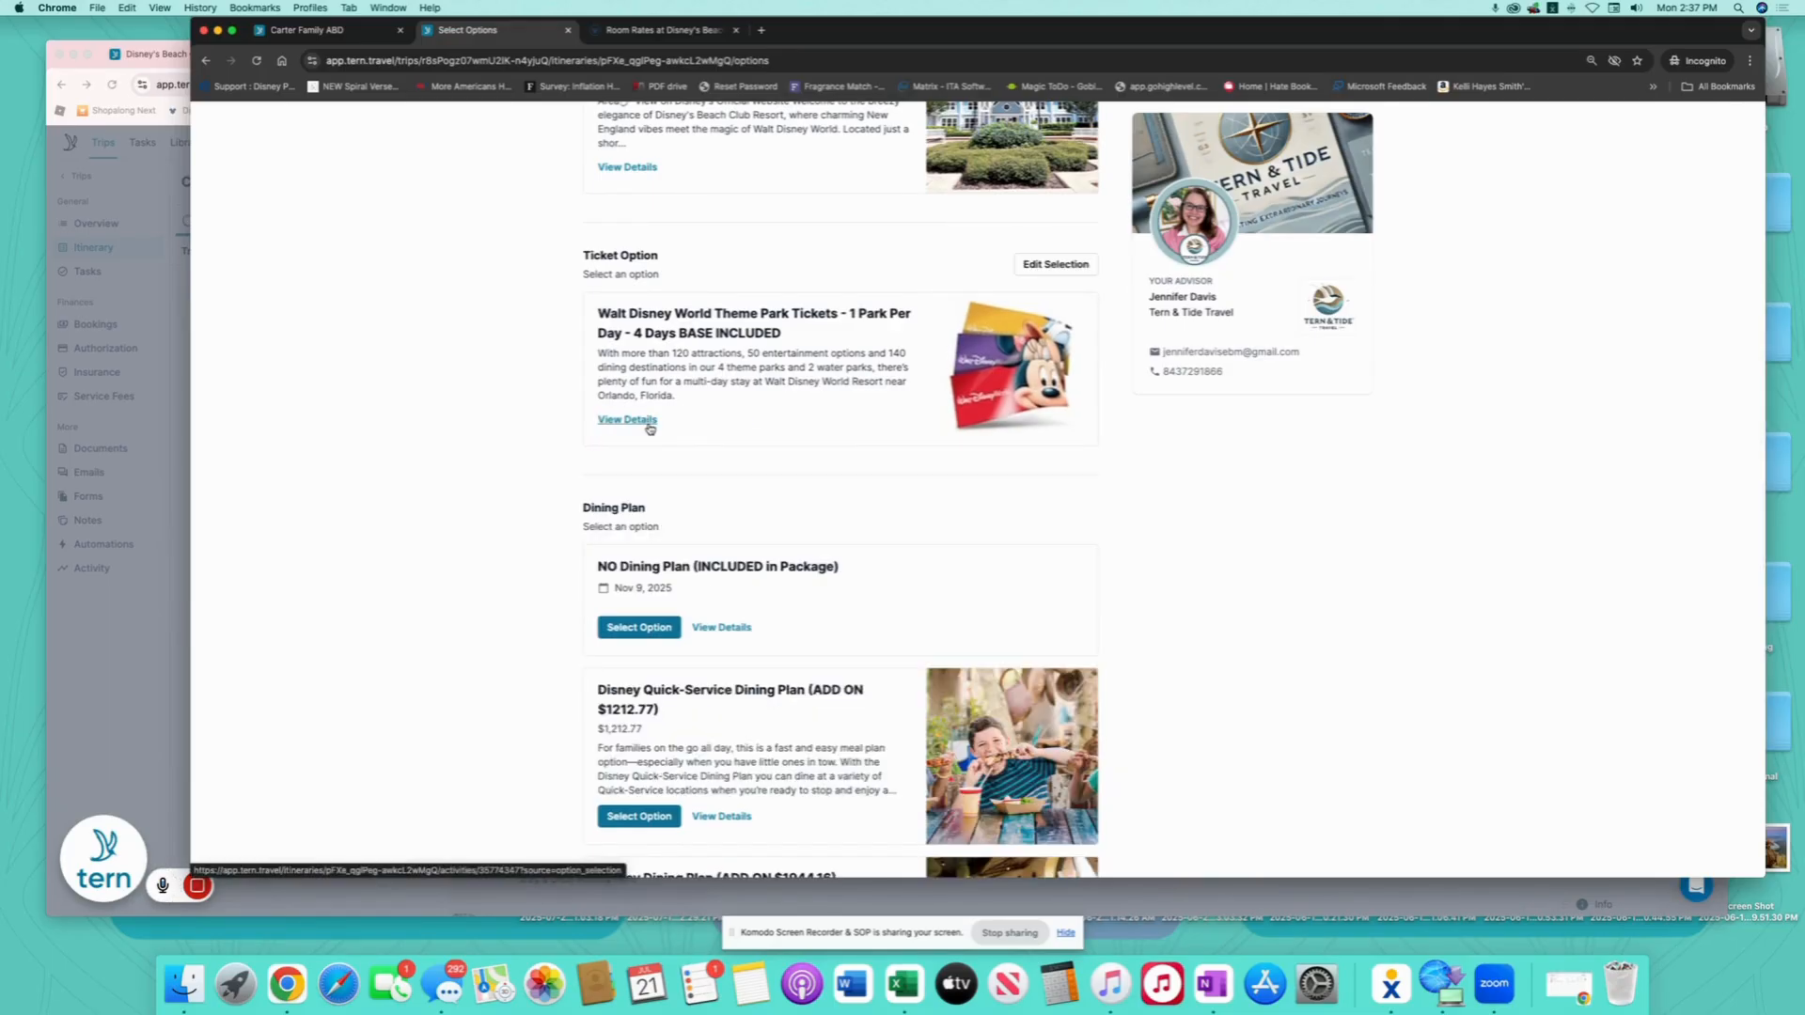
{"action": "scroll", "coordinate": [898, 495], "scroll_direction": "down", "scroll_amount": 8}
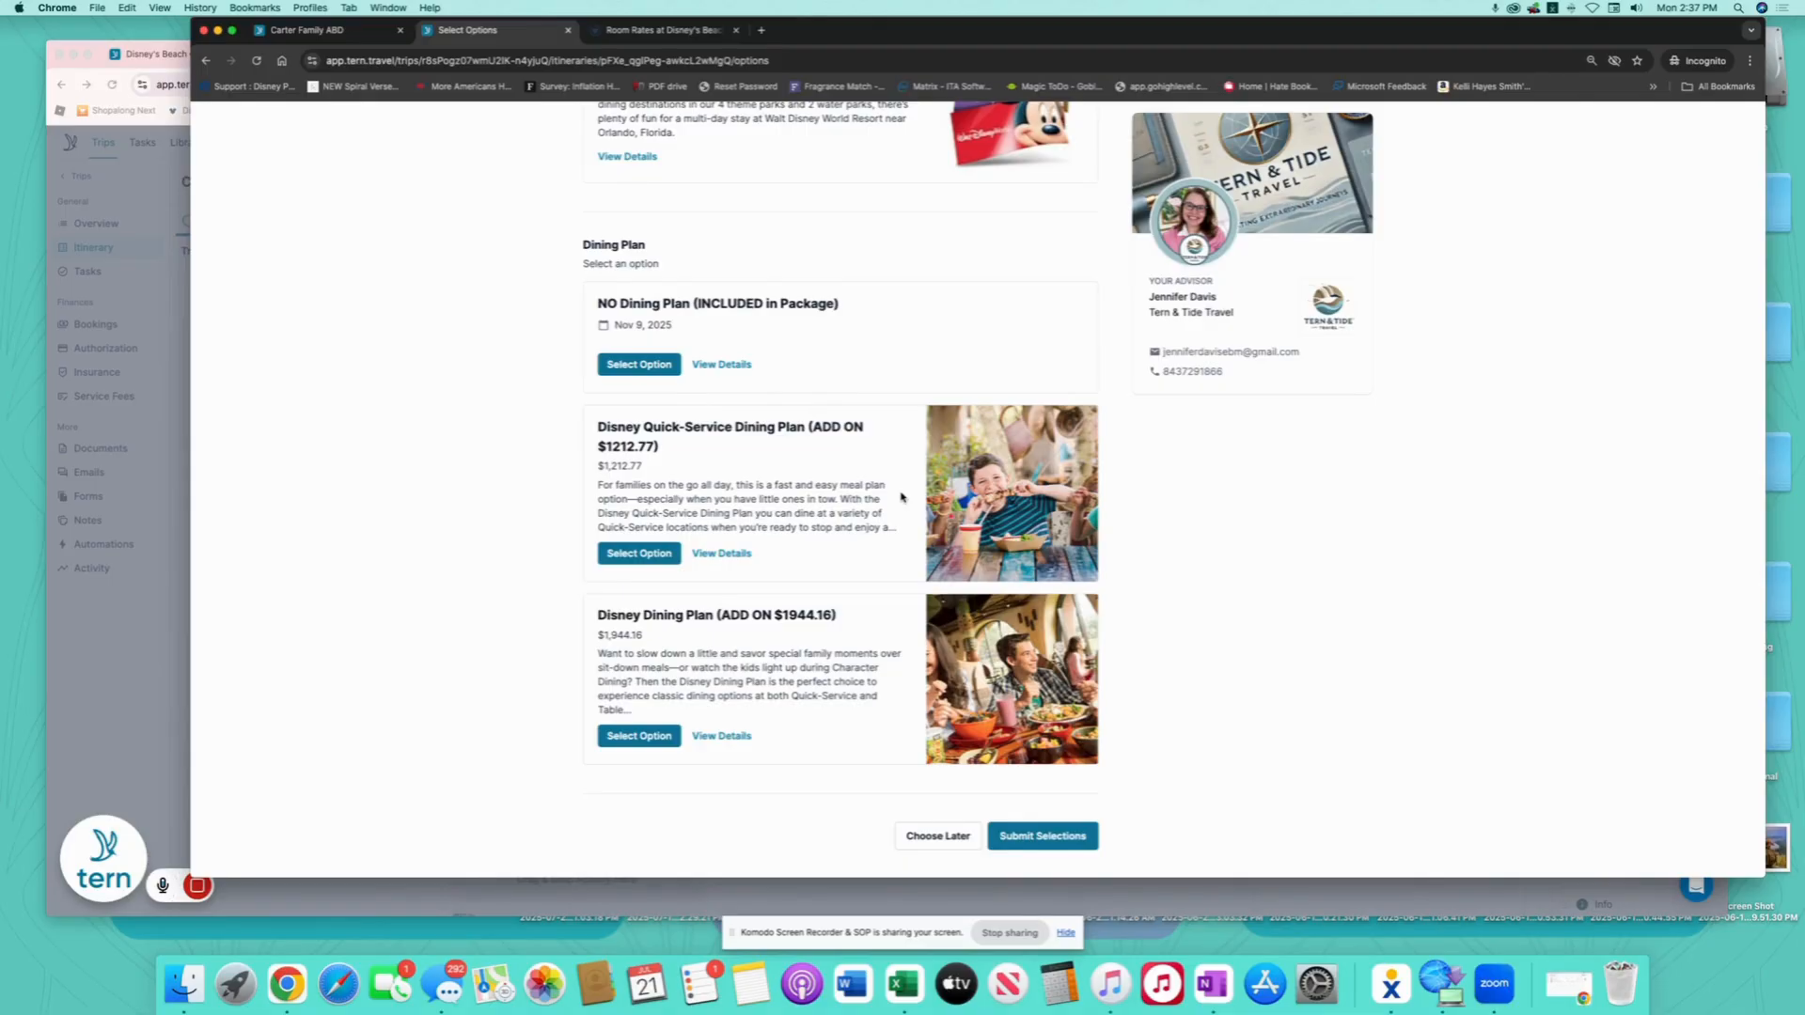
{"action": "left_click", "coordinate": [642, 737]}
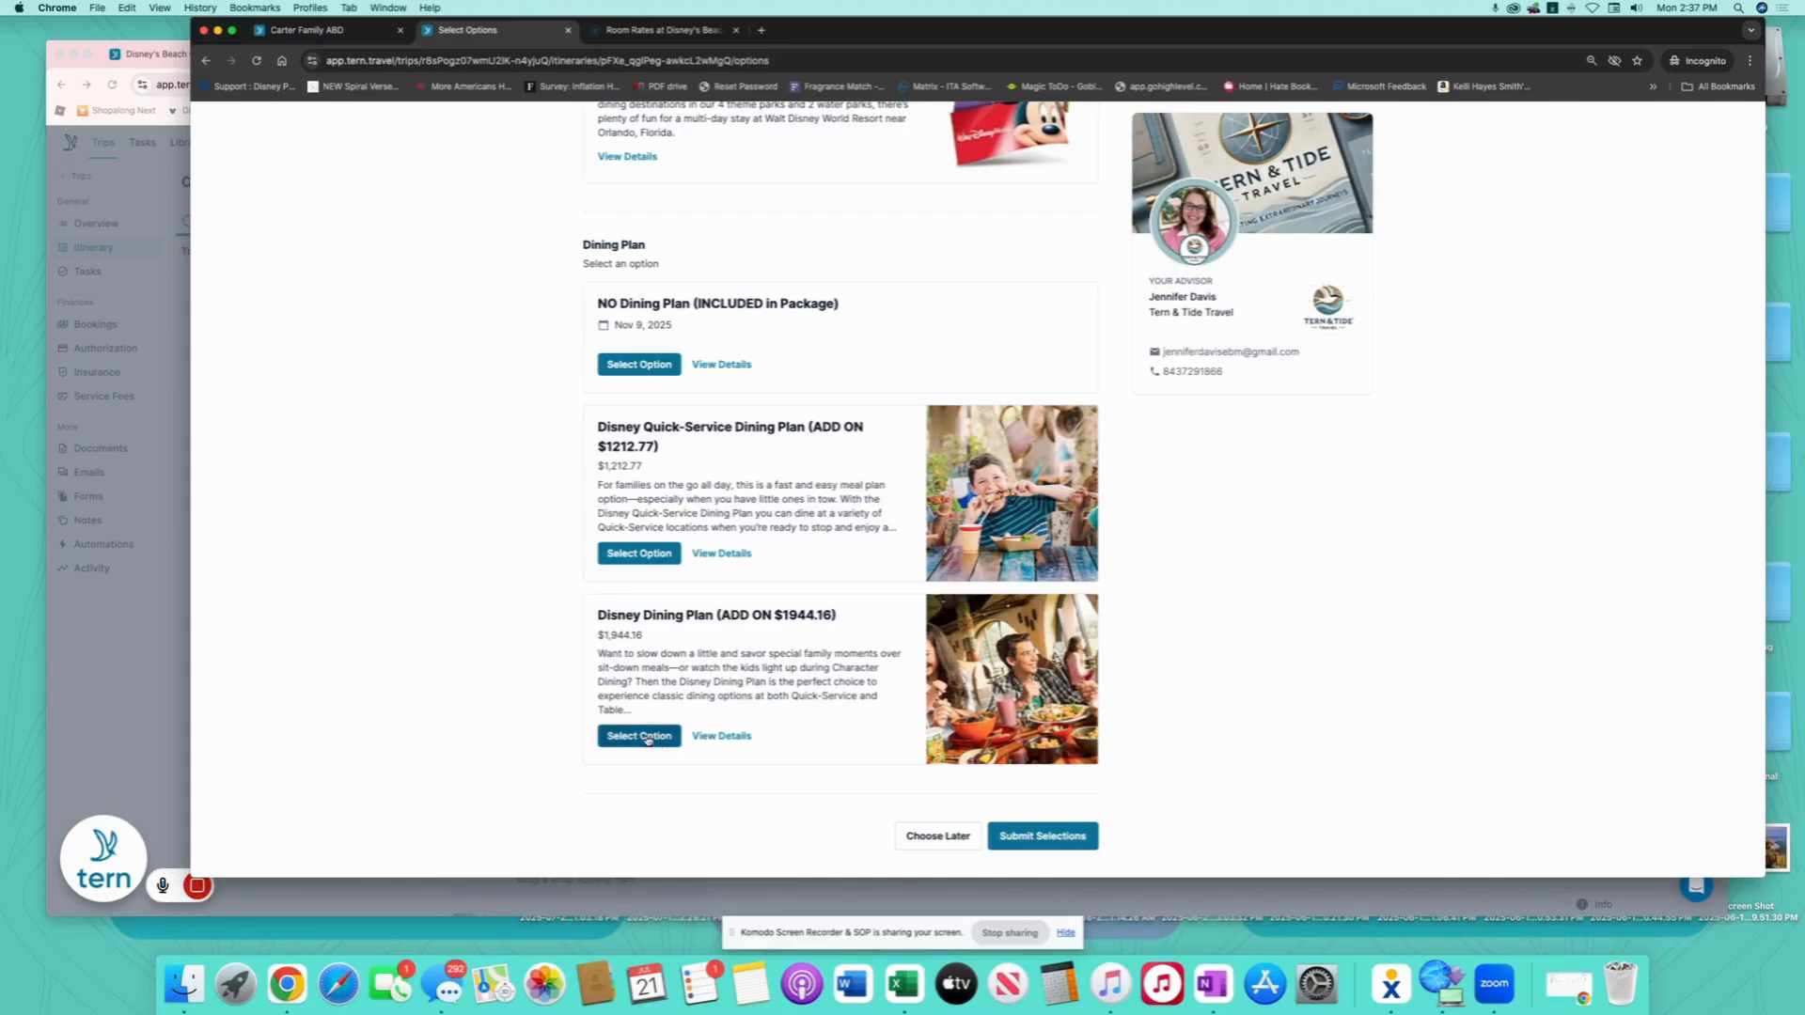
- Submit the chosen trip options and pay with the client's saved card
{"action": "left_click", "coordinate": [1039, 835]}
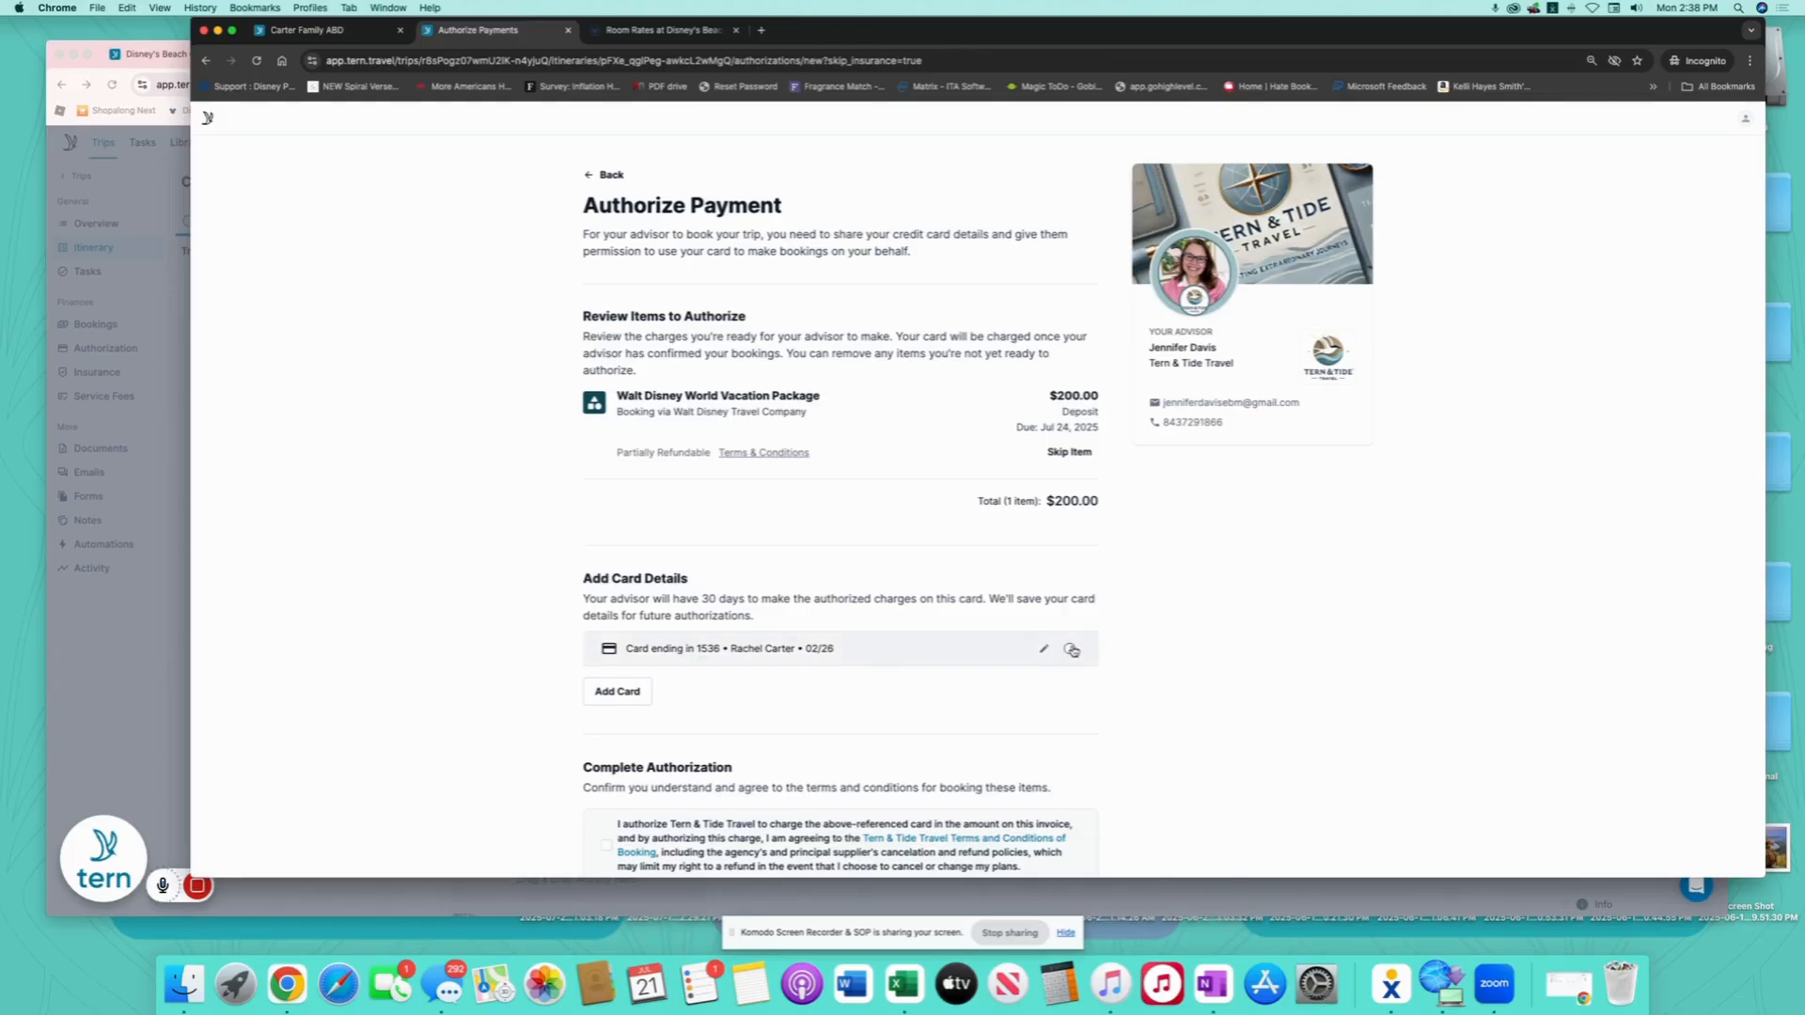
{"action": "left_click", "coordinate": [988, 663]}
{"action": "scroll", "coordinate": [989, 666], "scroll_direction": "down", "scroll_amount": 4}
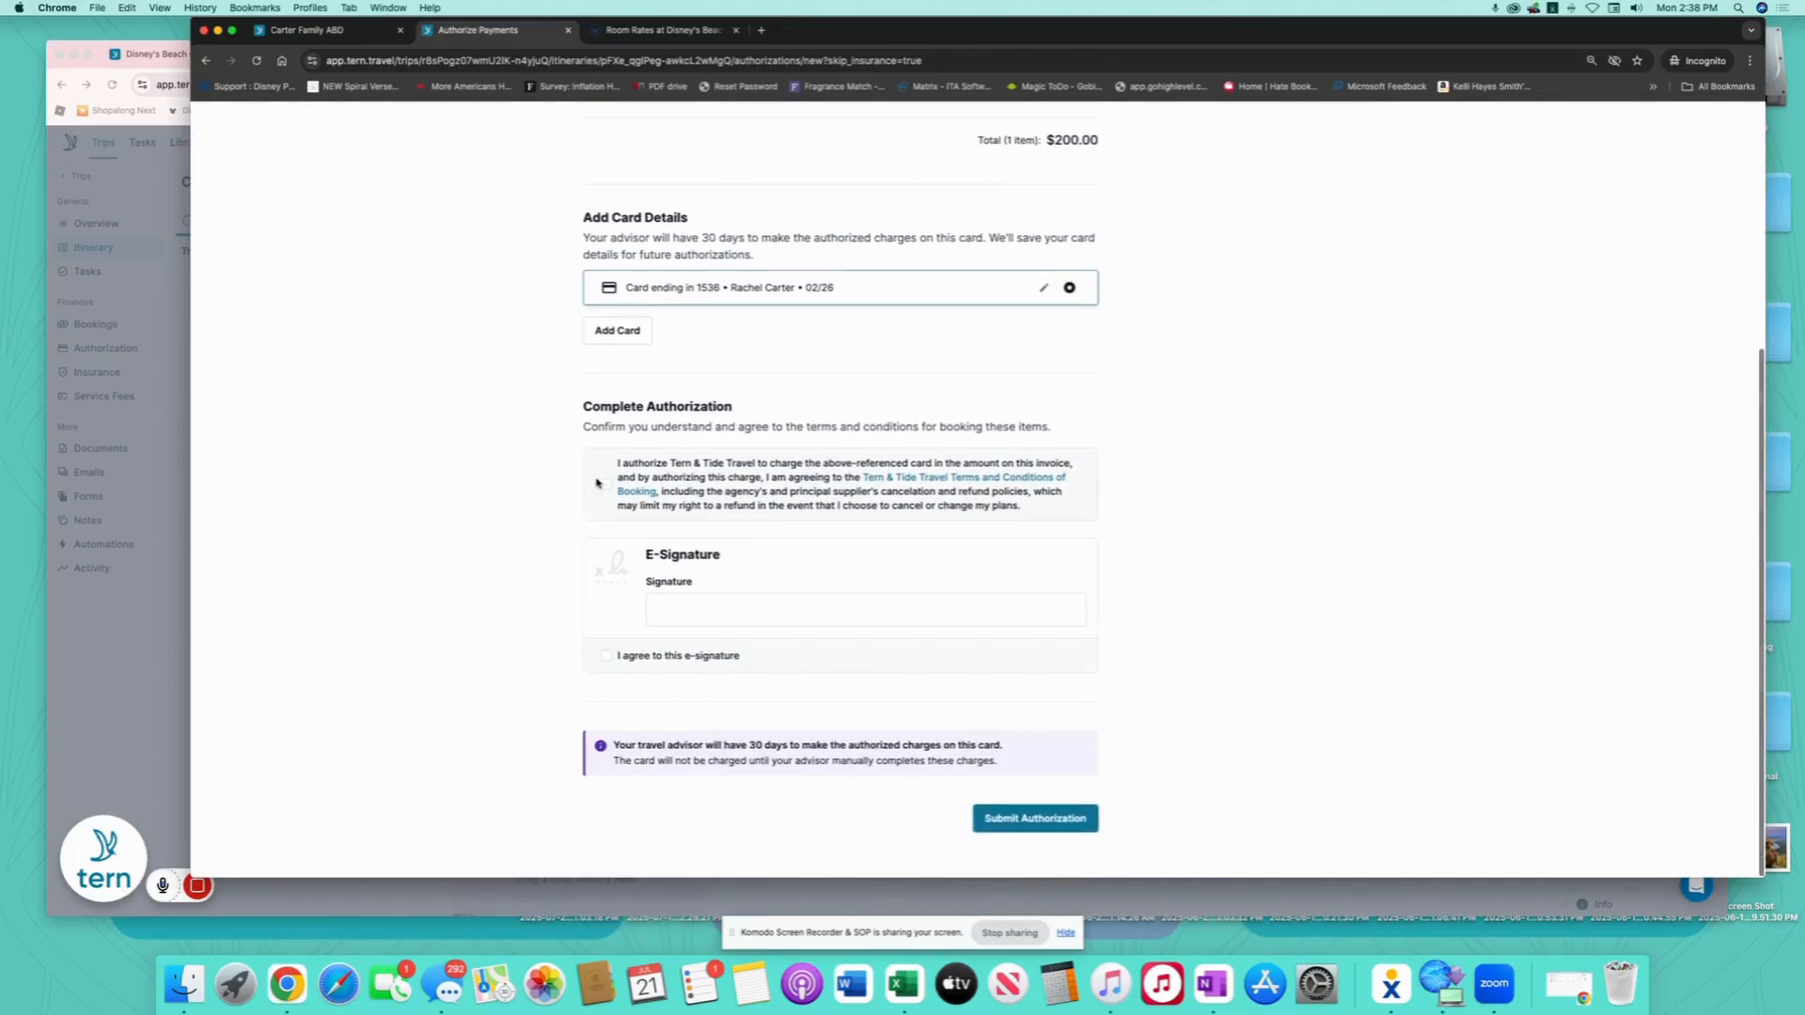
- Accept the terms, e-sign with the client's name and submit the $200 authorization
{"action": "left_click", "coordinate": [607, 485]}
{"action": "left_click", "coordinate": [808, 616]}
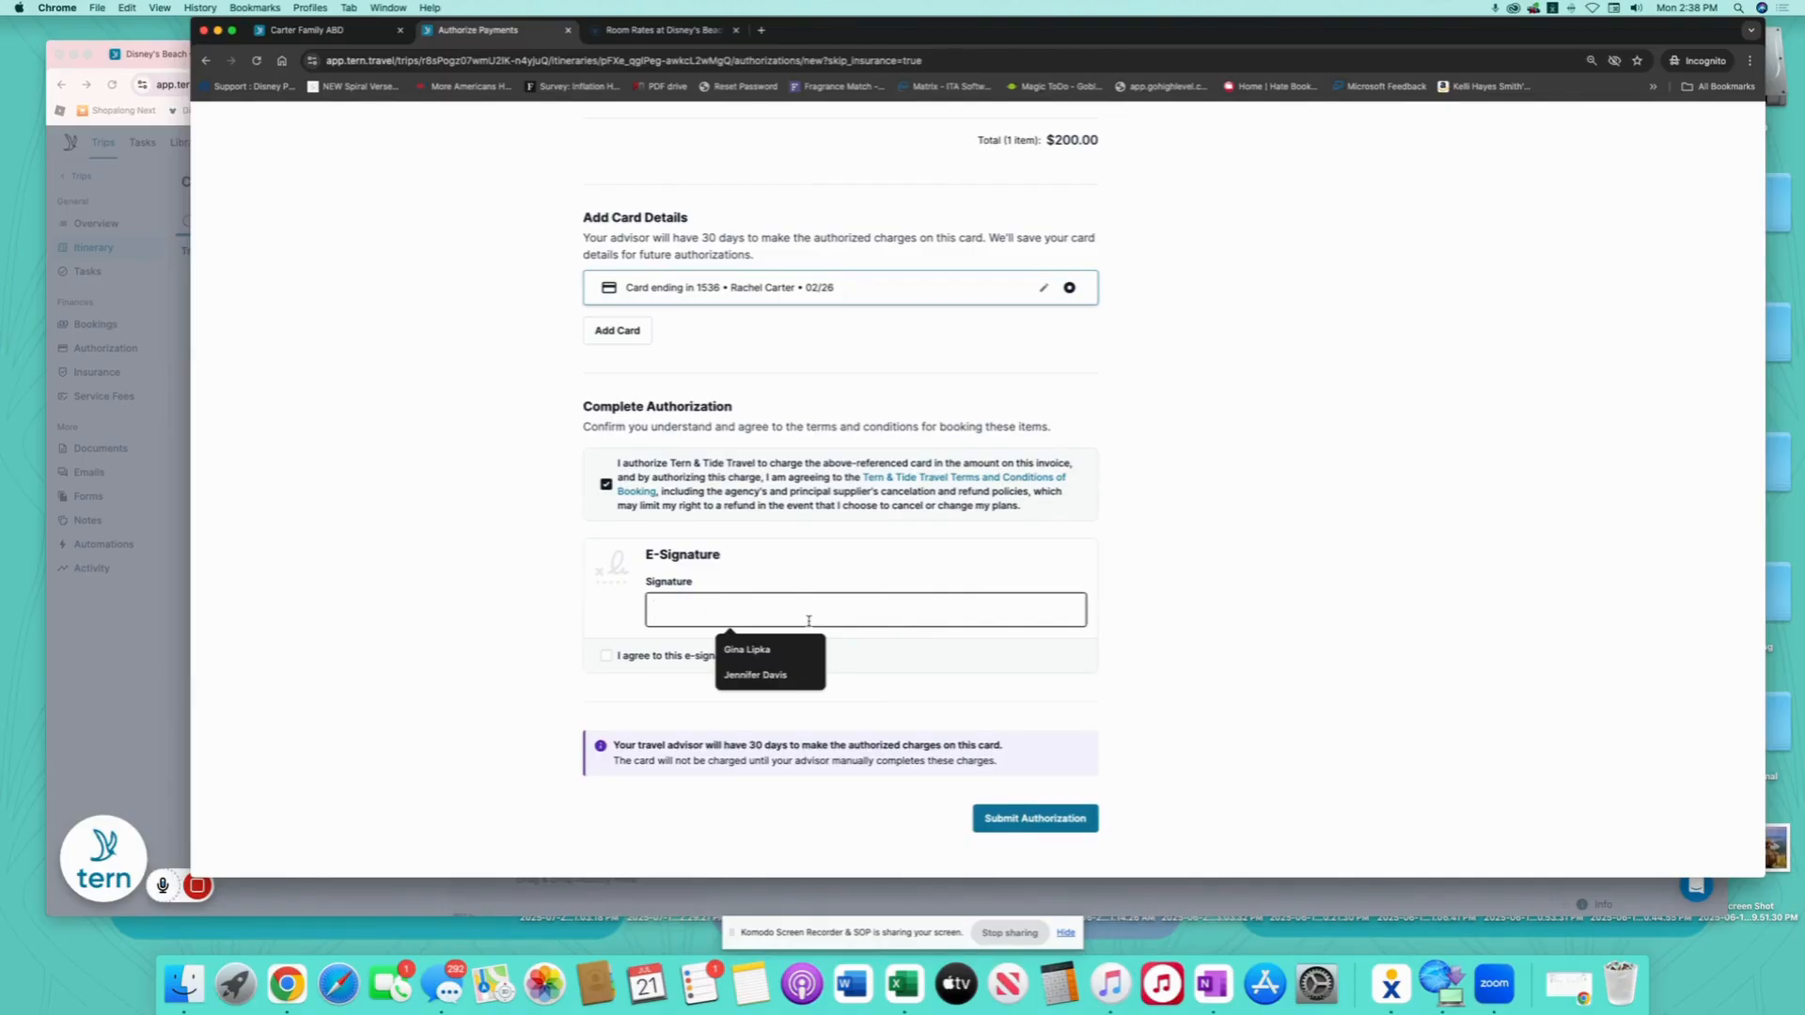
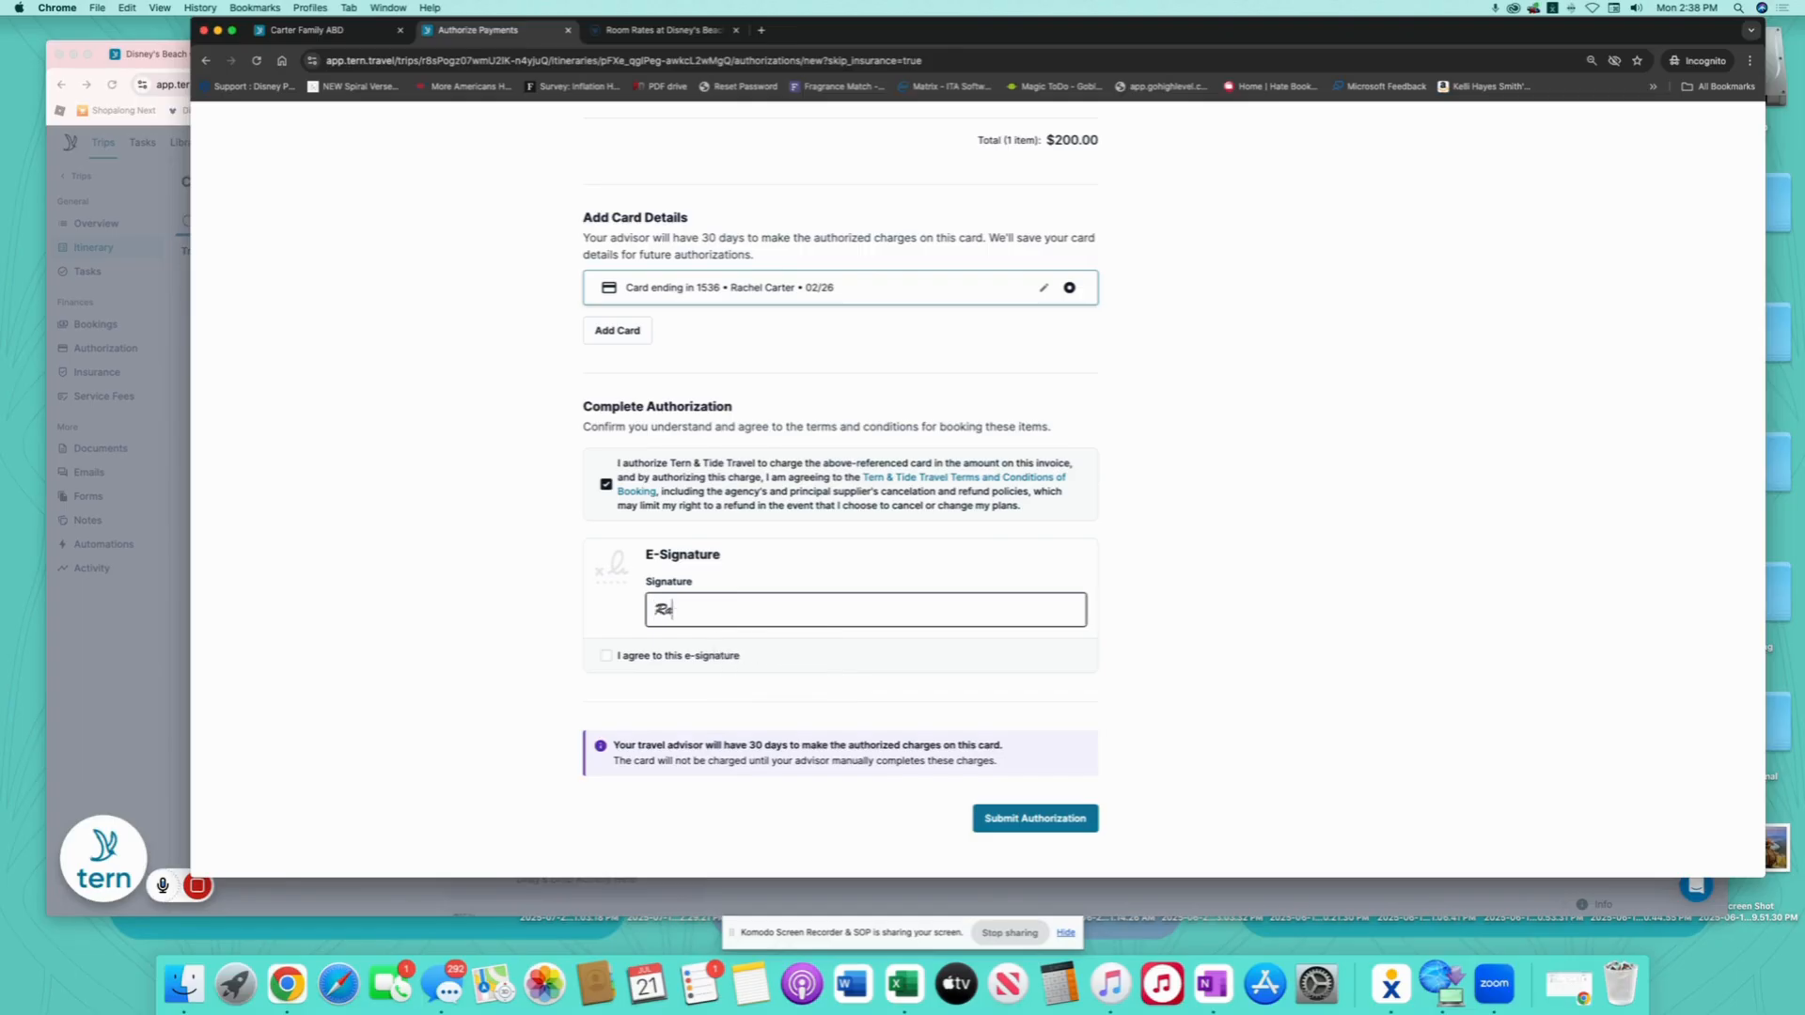
{"action": "left_click", "coordinate": [605, 655]}
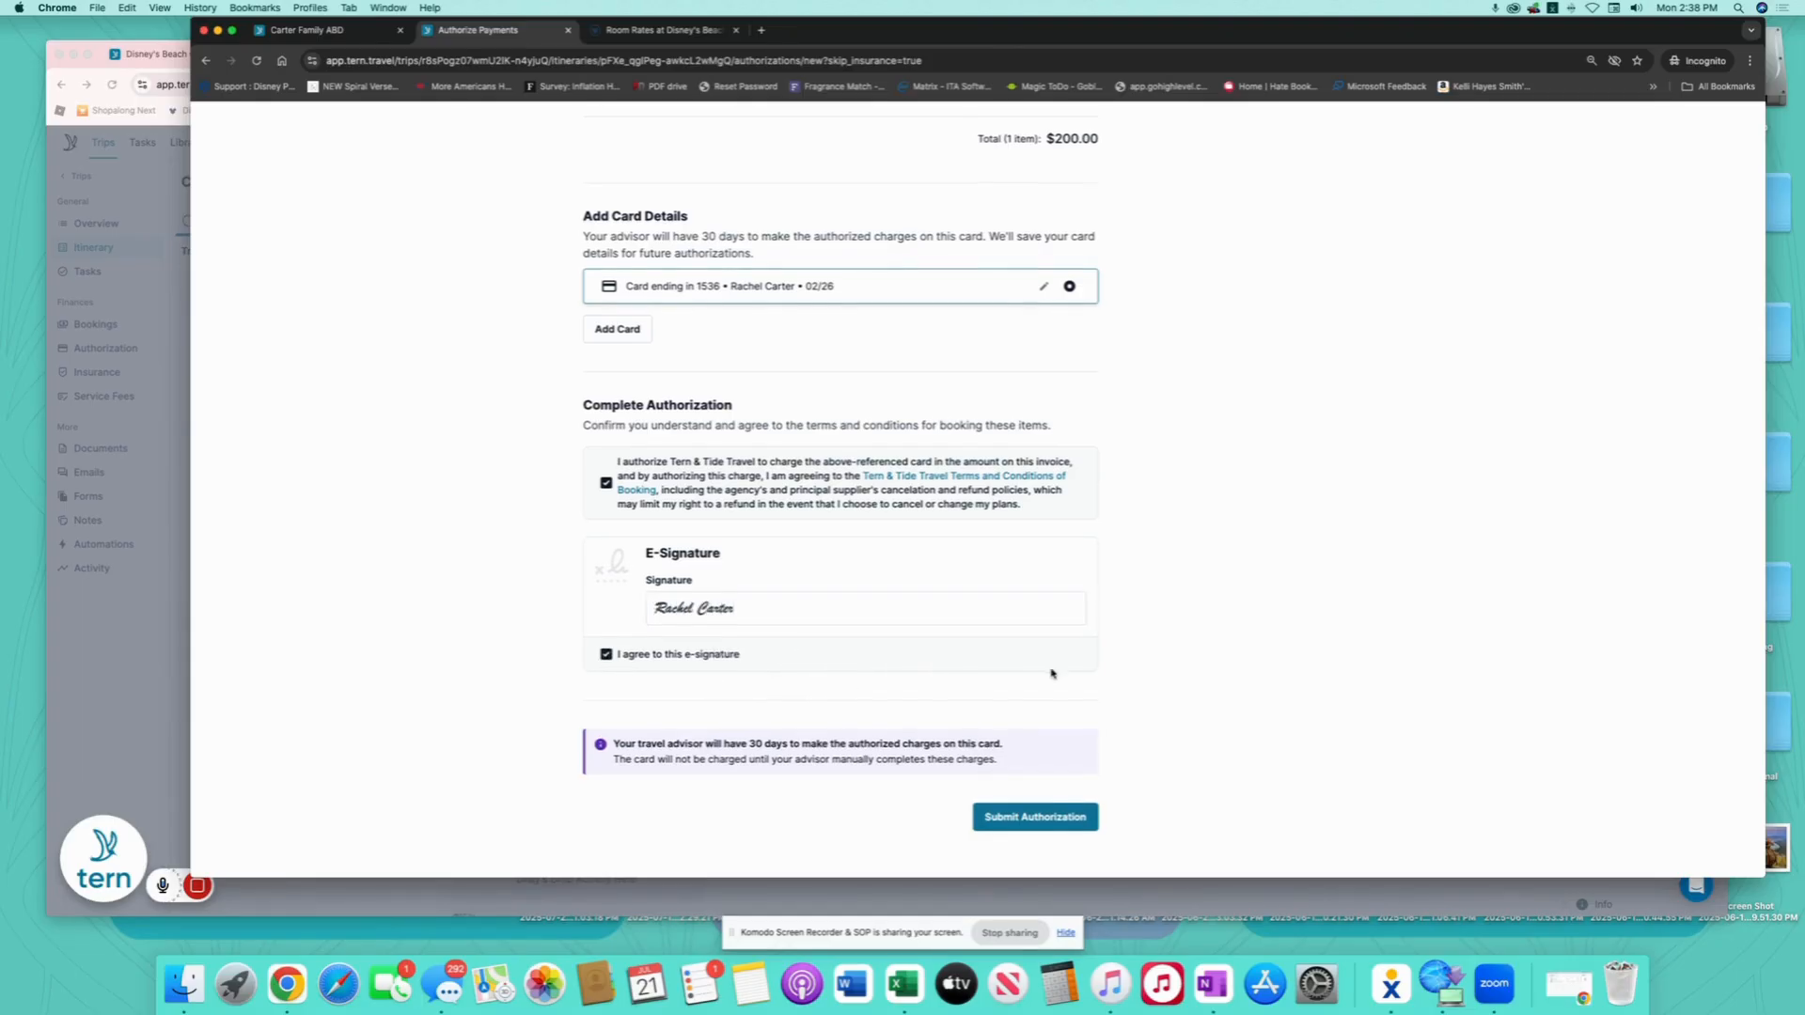
{"action": "left_click", "coordinate": [1054, 820]}
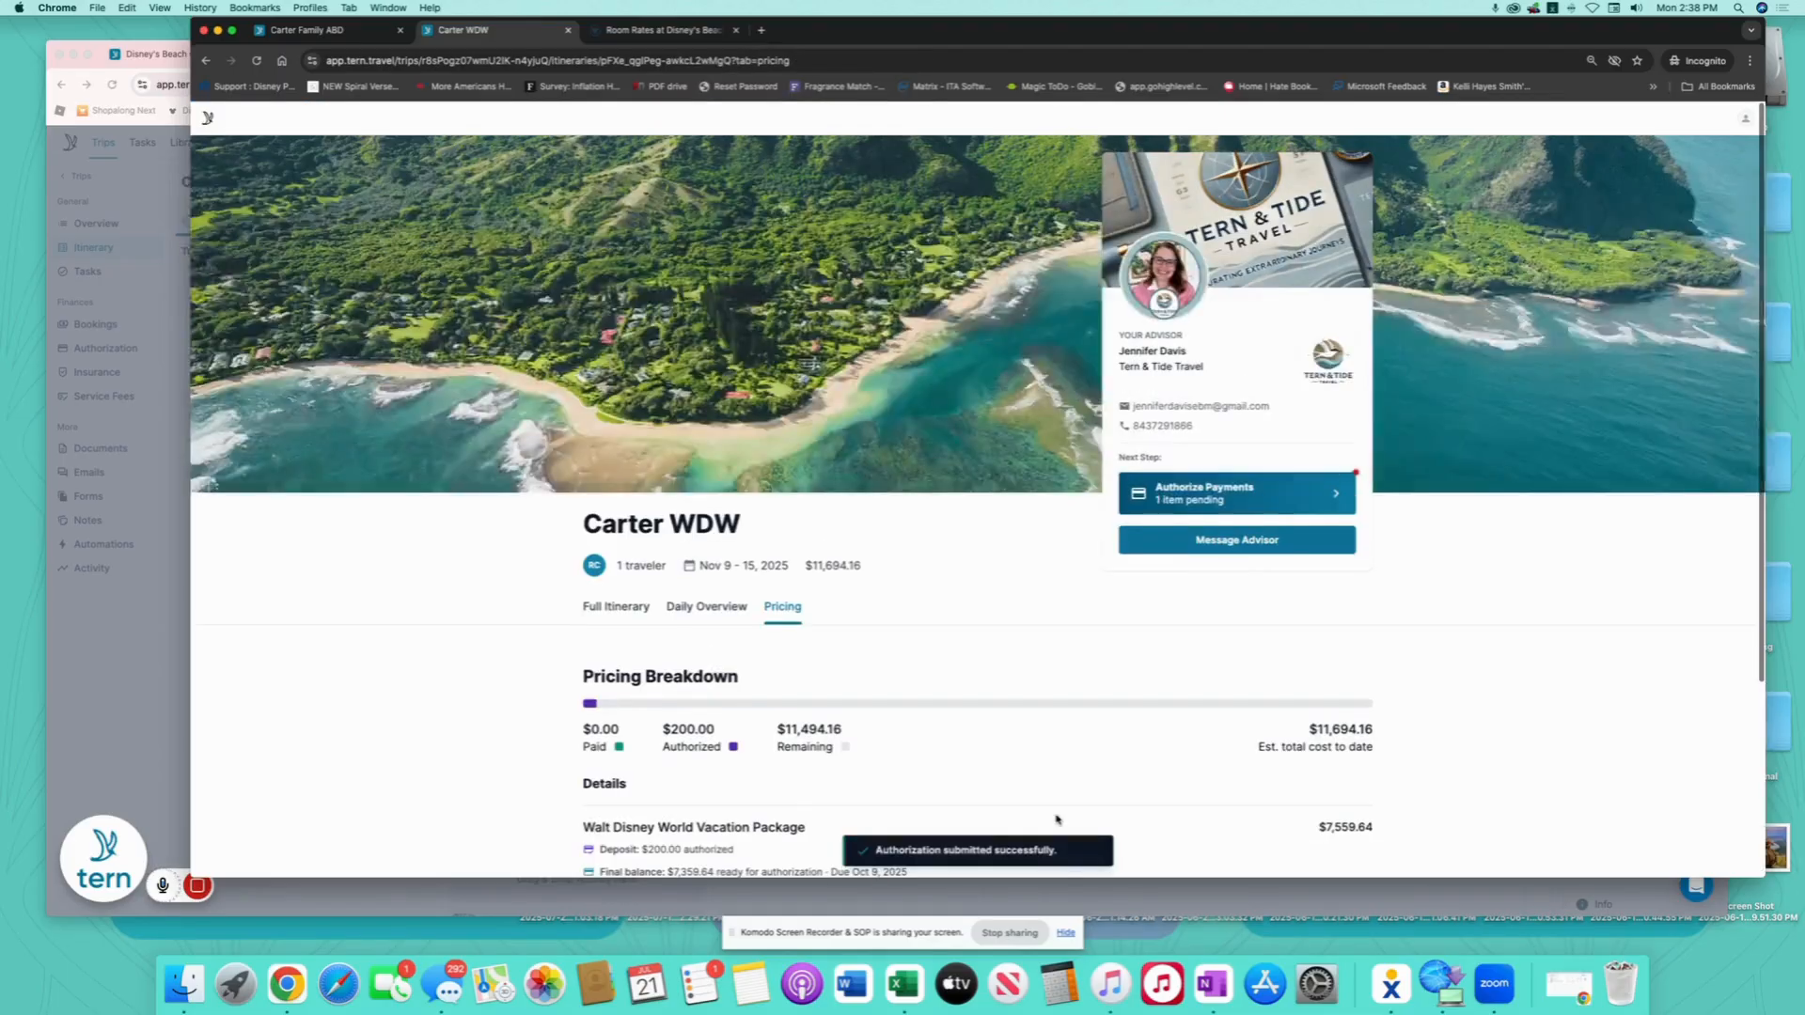
{"action": "scroll", "coordinate": [1012, 732], "scroll_direction": "down", "scroll_amount": 5}
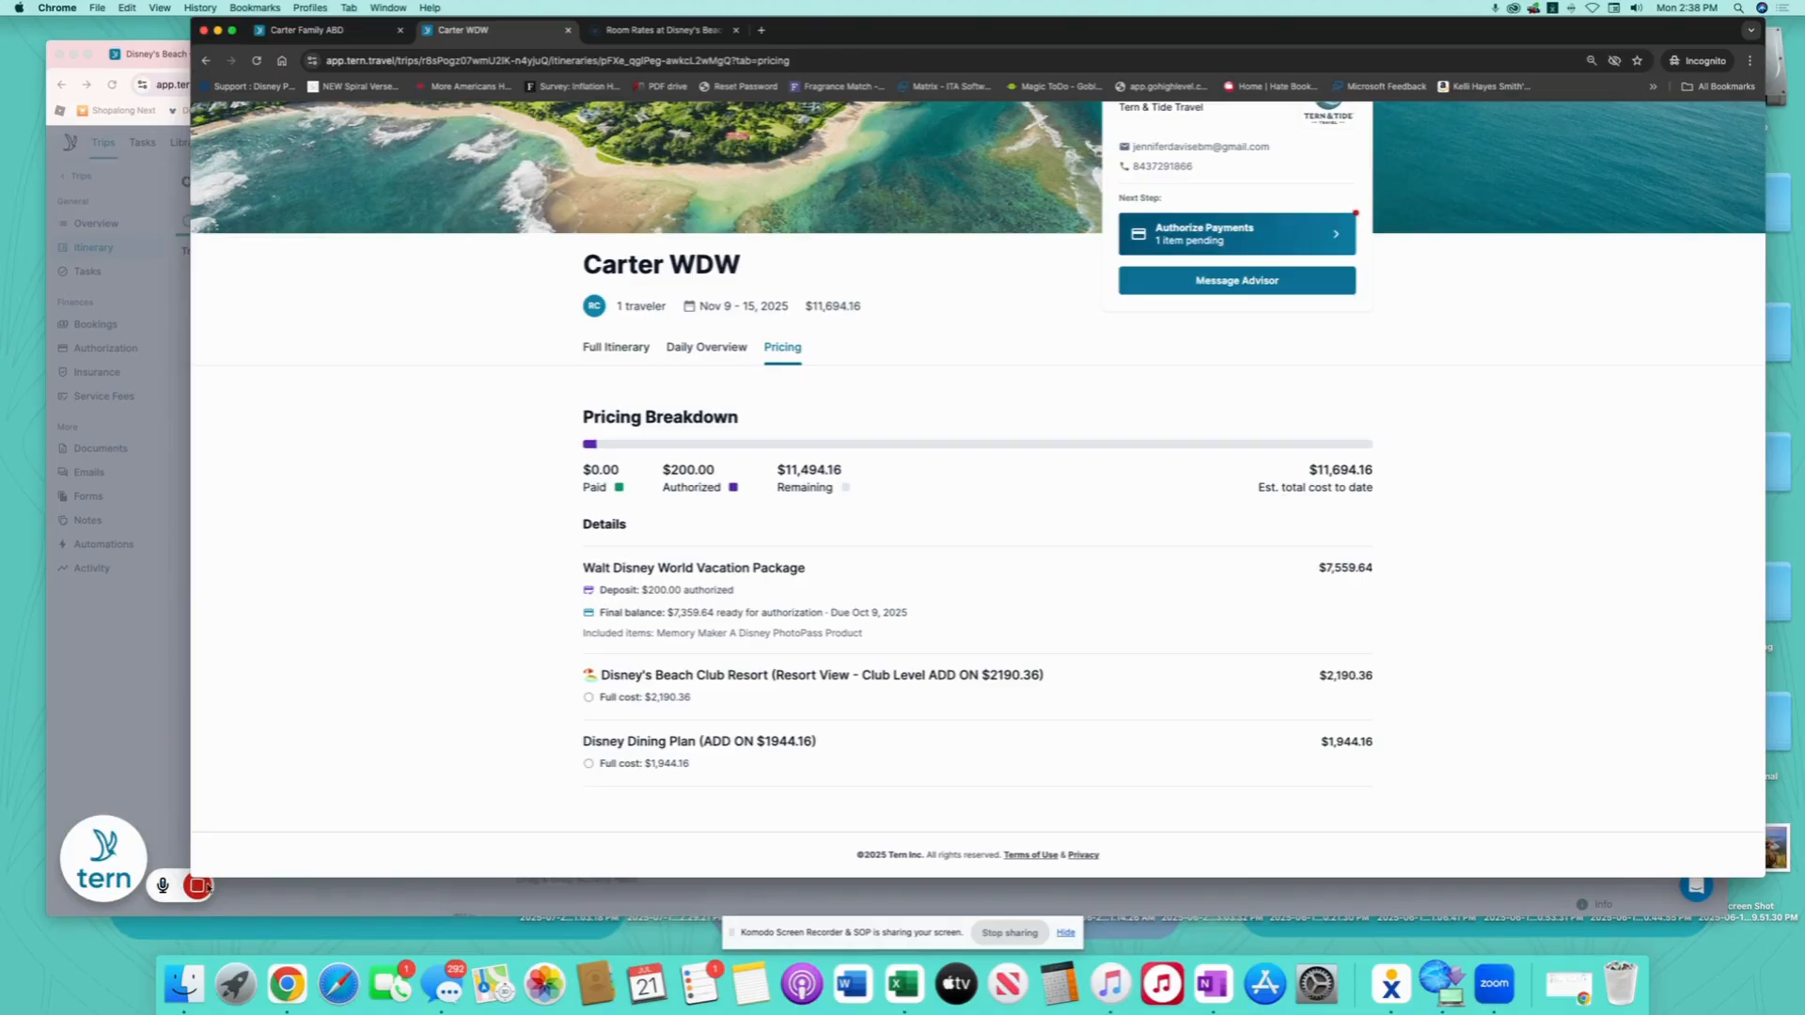
{"action": "left_click", "coordinate": [169, 843]}
- Convert the Room Options group into a single Club Level room activity
{"action": "mouse_move", "coordinate": [197, 885]}
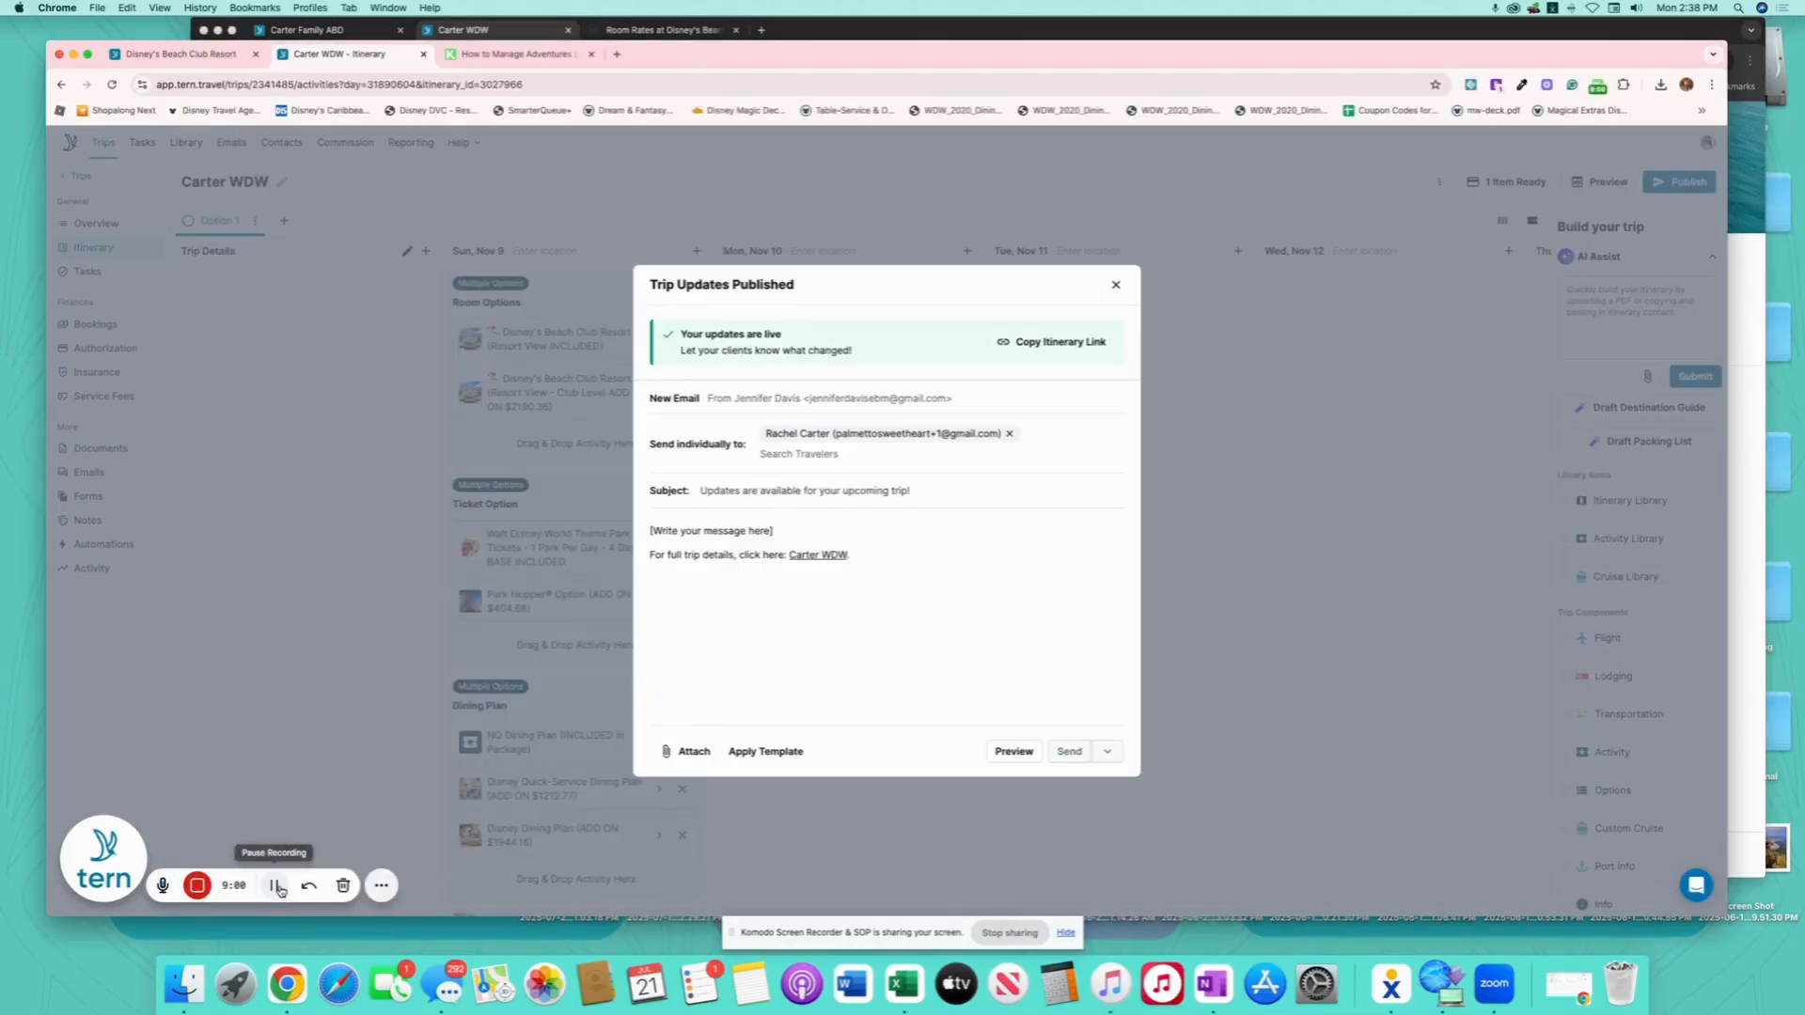
{"action": "left_click", "coordinate": [276, 885]}
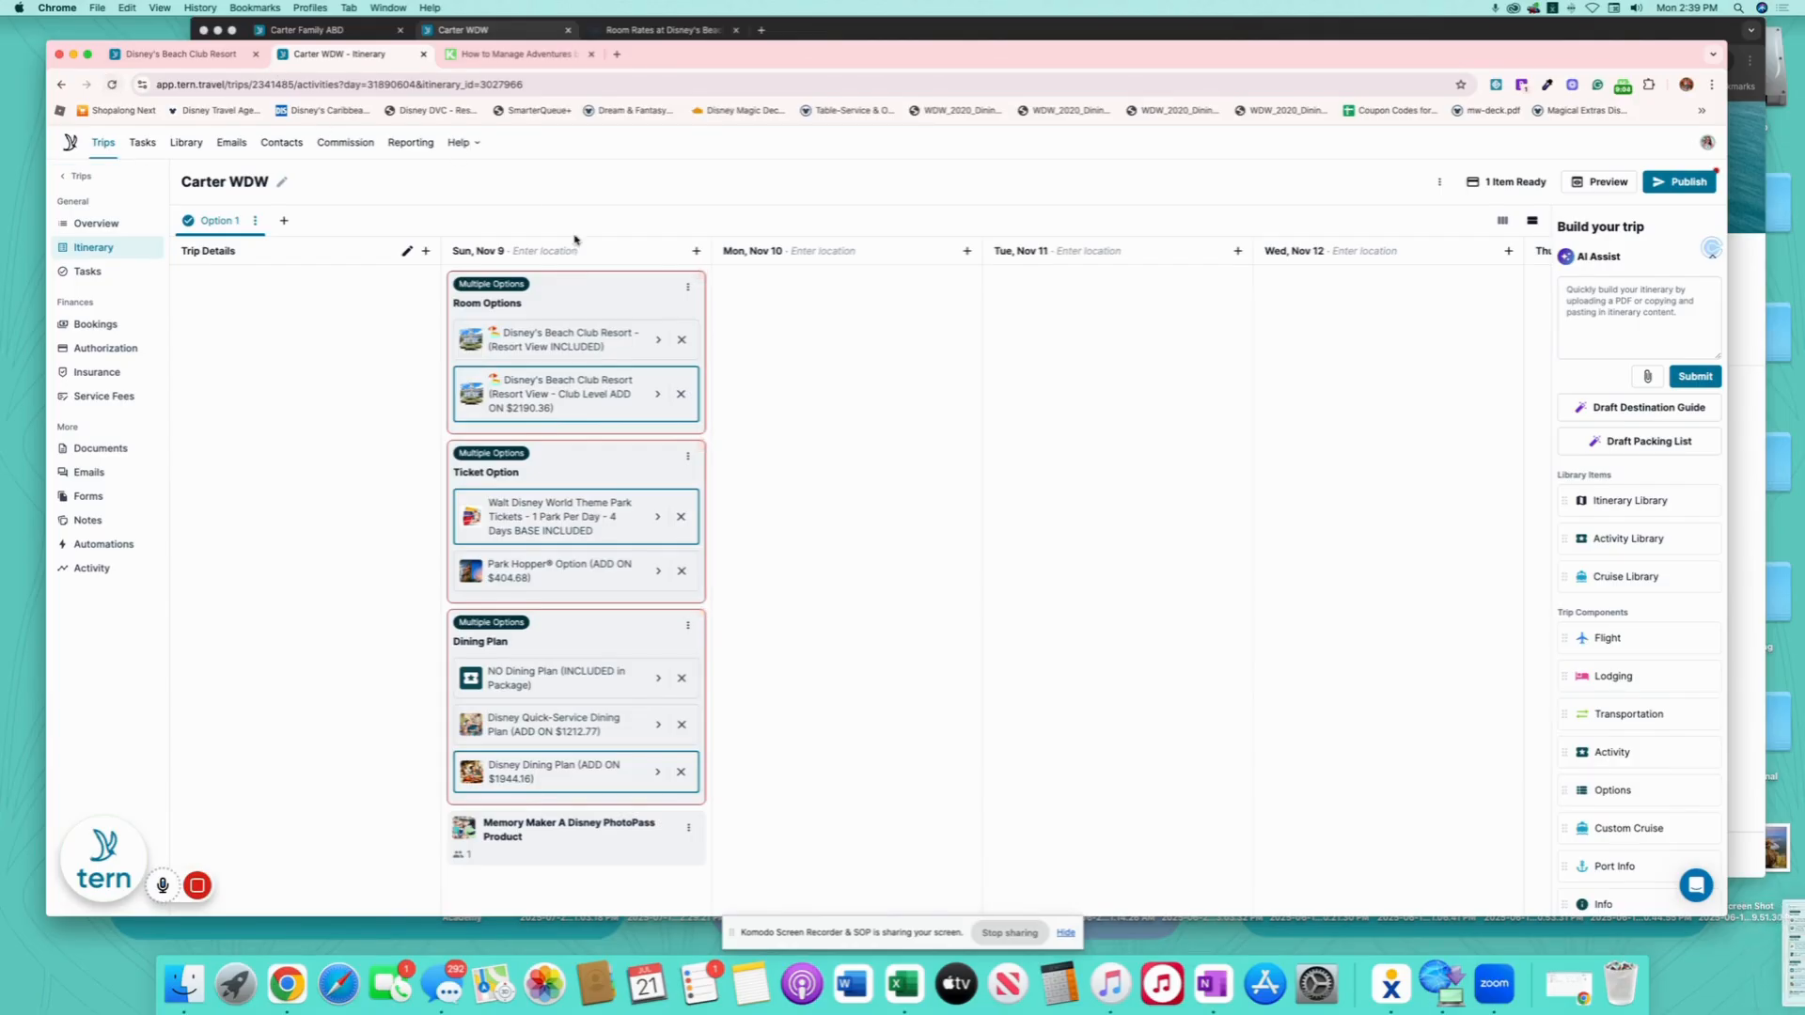
{"action": "left_click", "coordinate": [663, 301]}
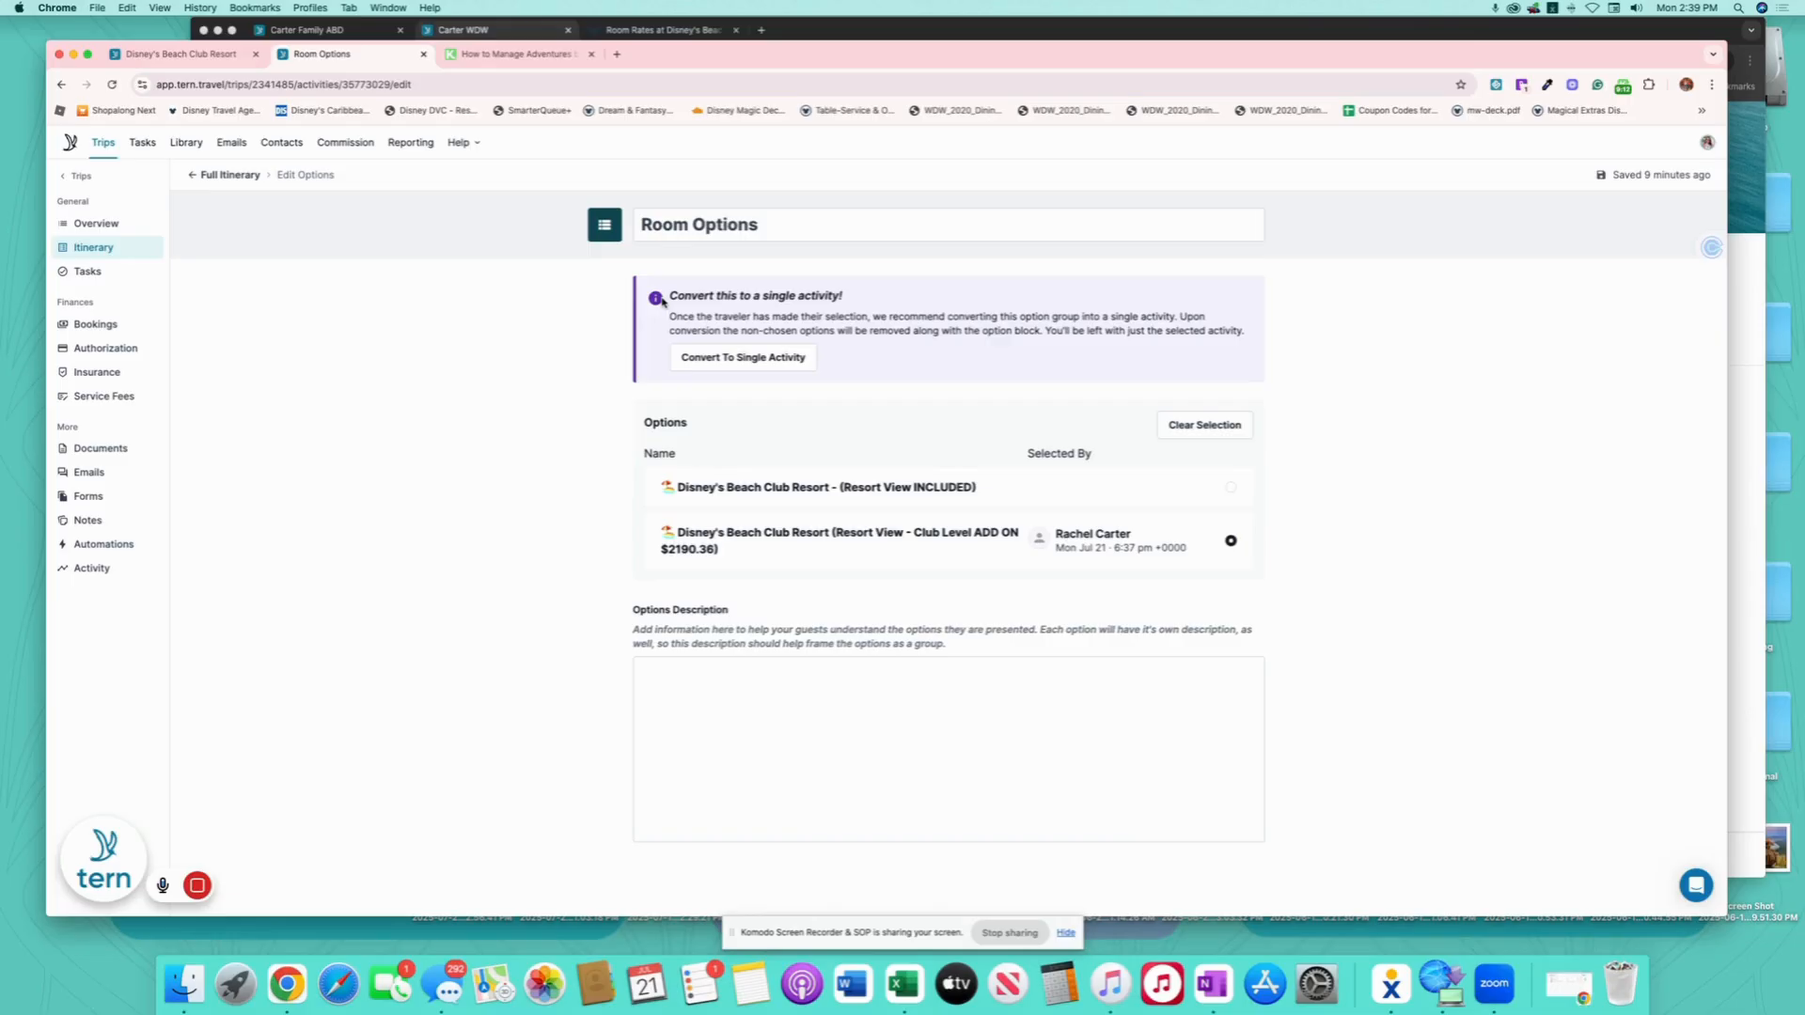
{"action": "left_click", "coordinate": [743, 361]}
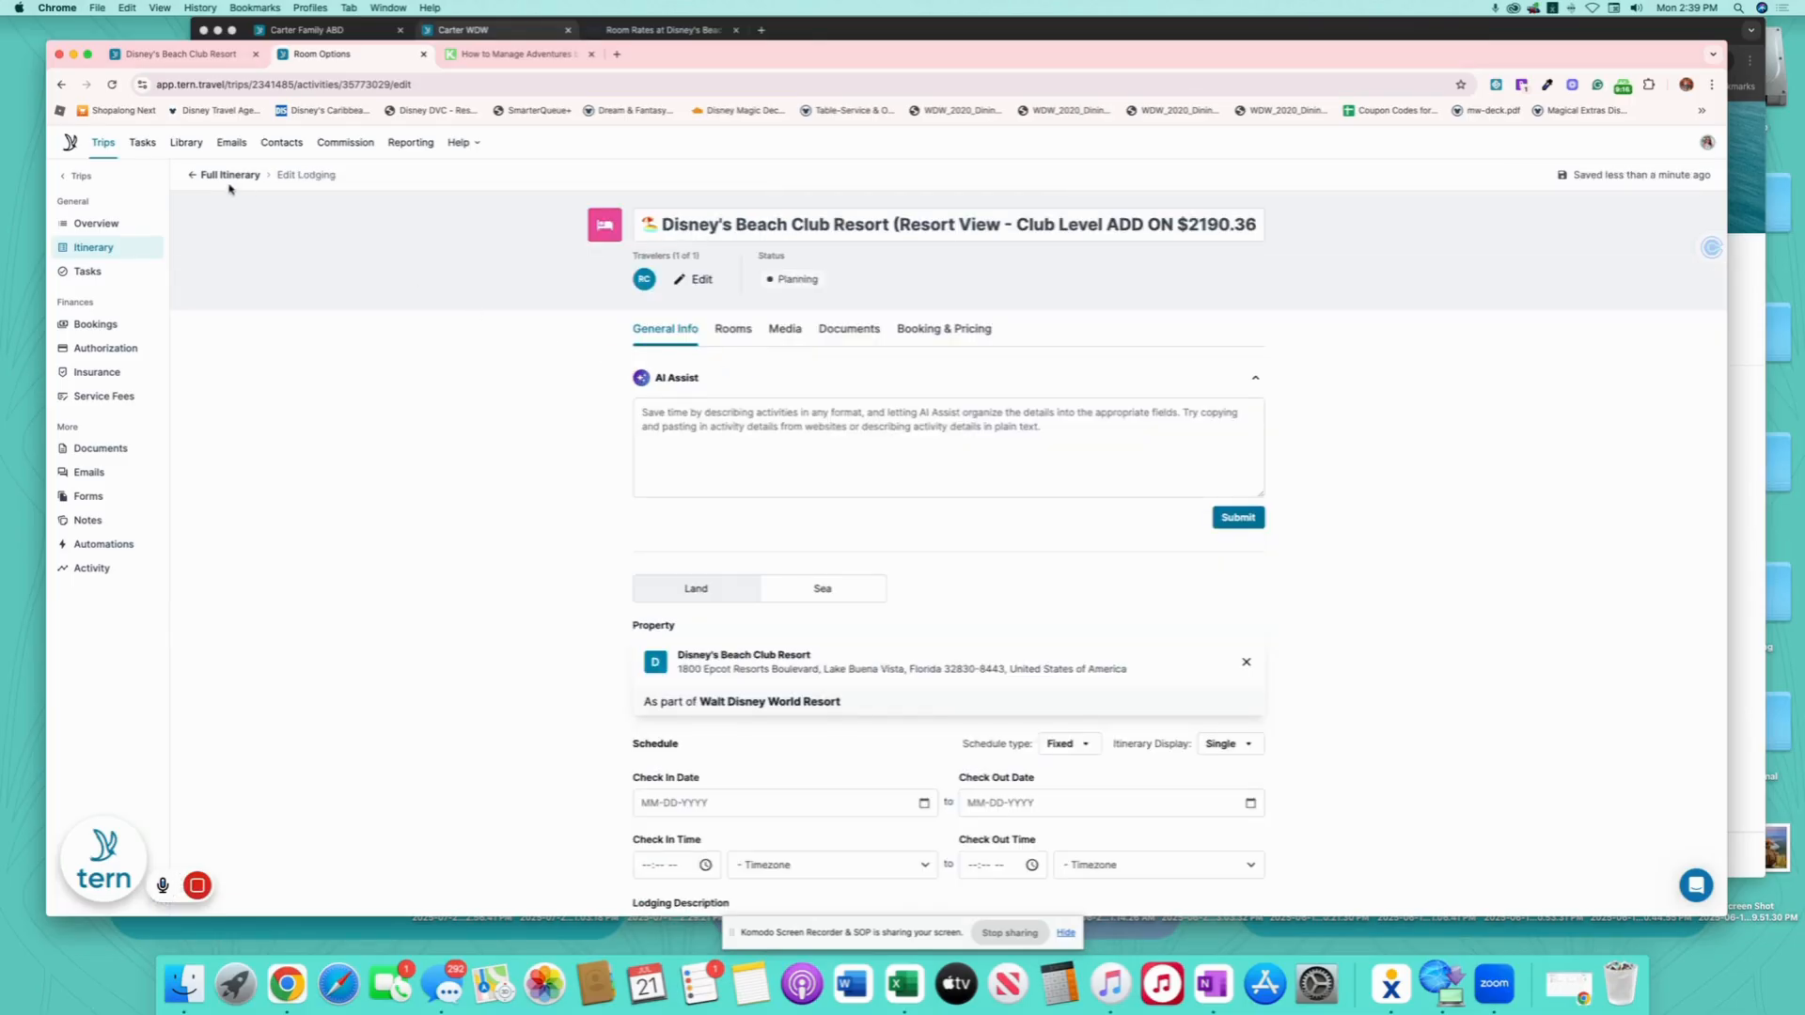
{"action": "left_click", "coordinate": [229, 176]}
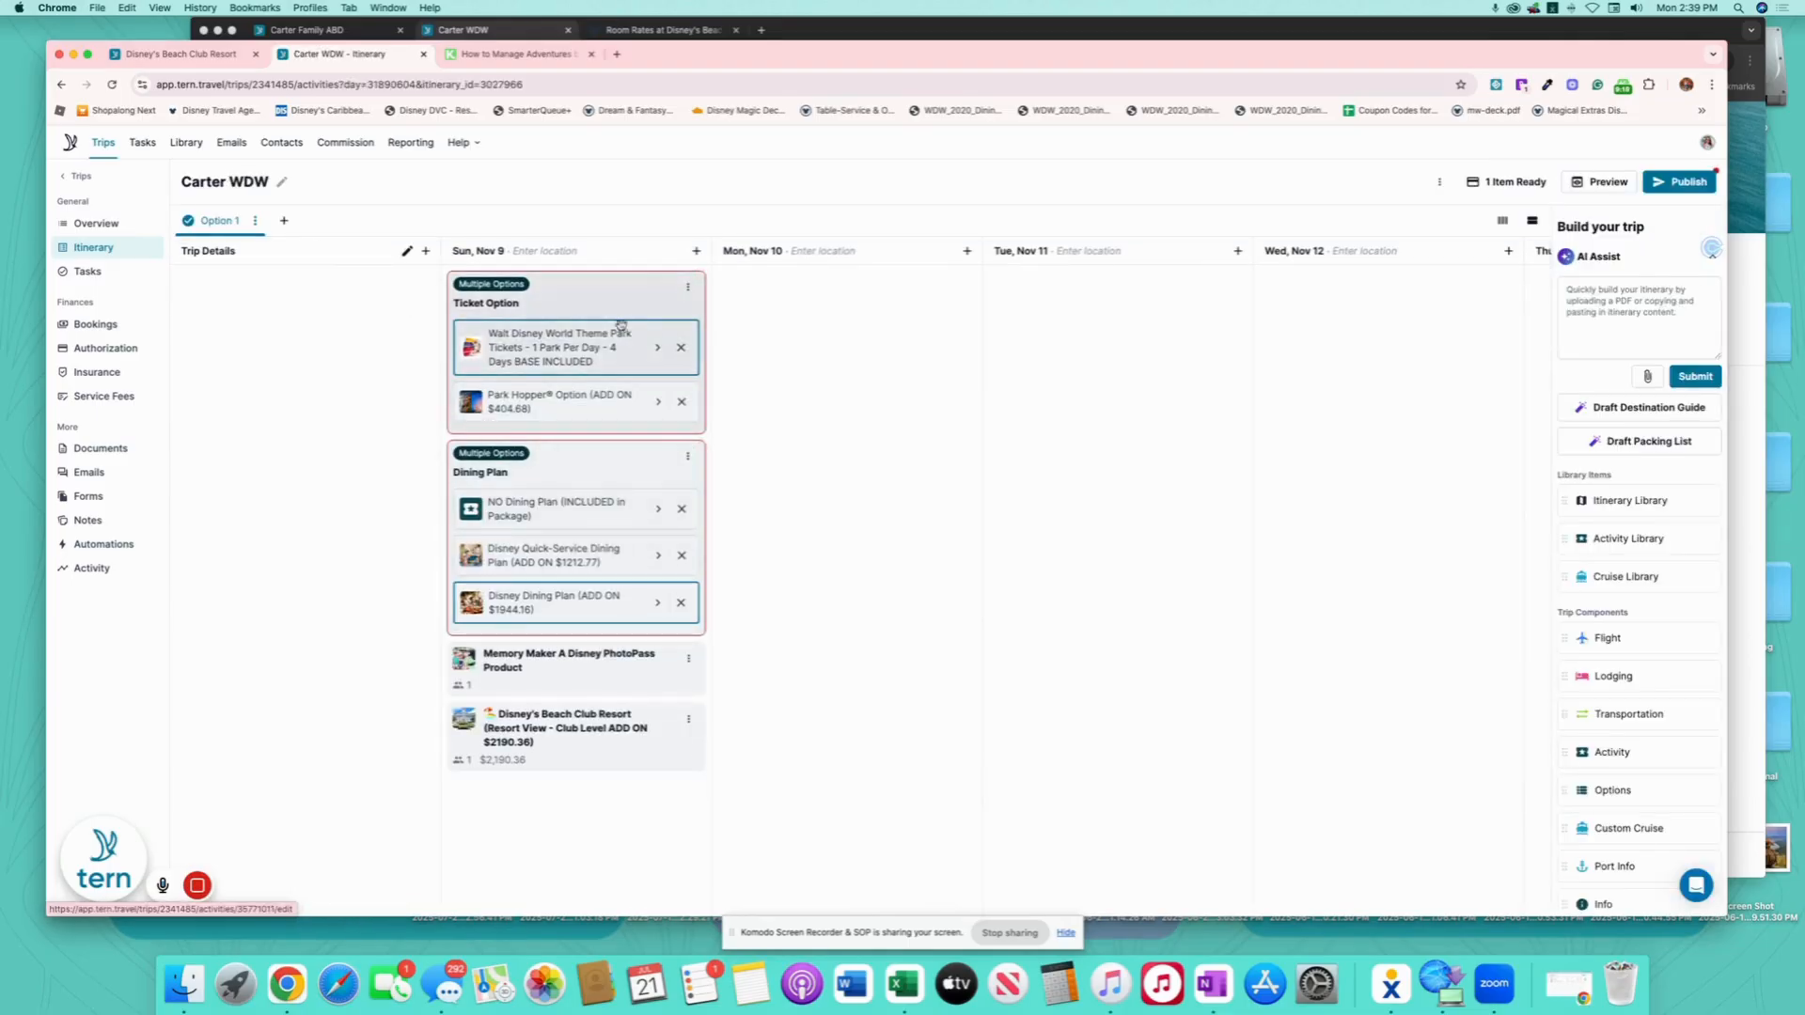
- Convert the Ticket Option and Dining Plan groups into single chosen activities
{"action": "left_click", "coordinate": [618, 303]}
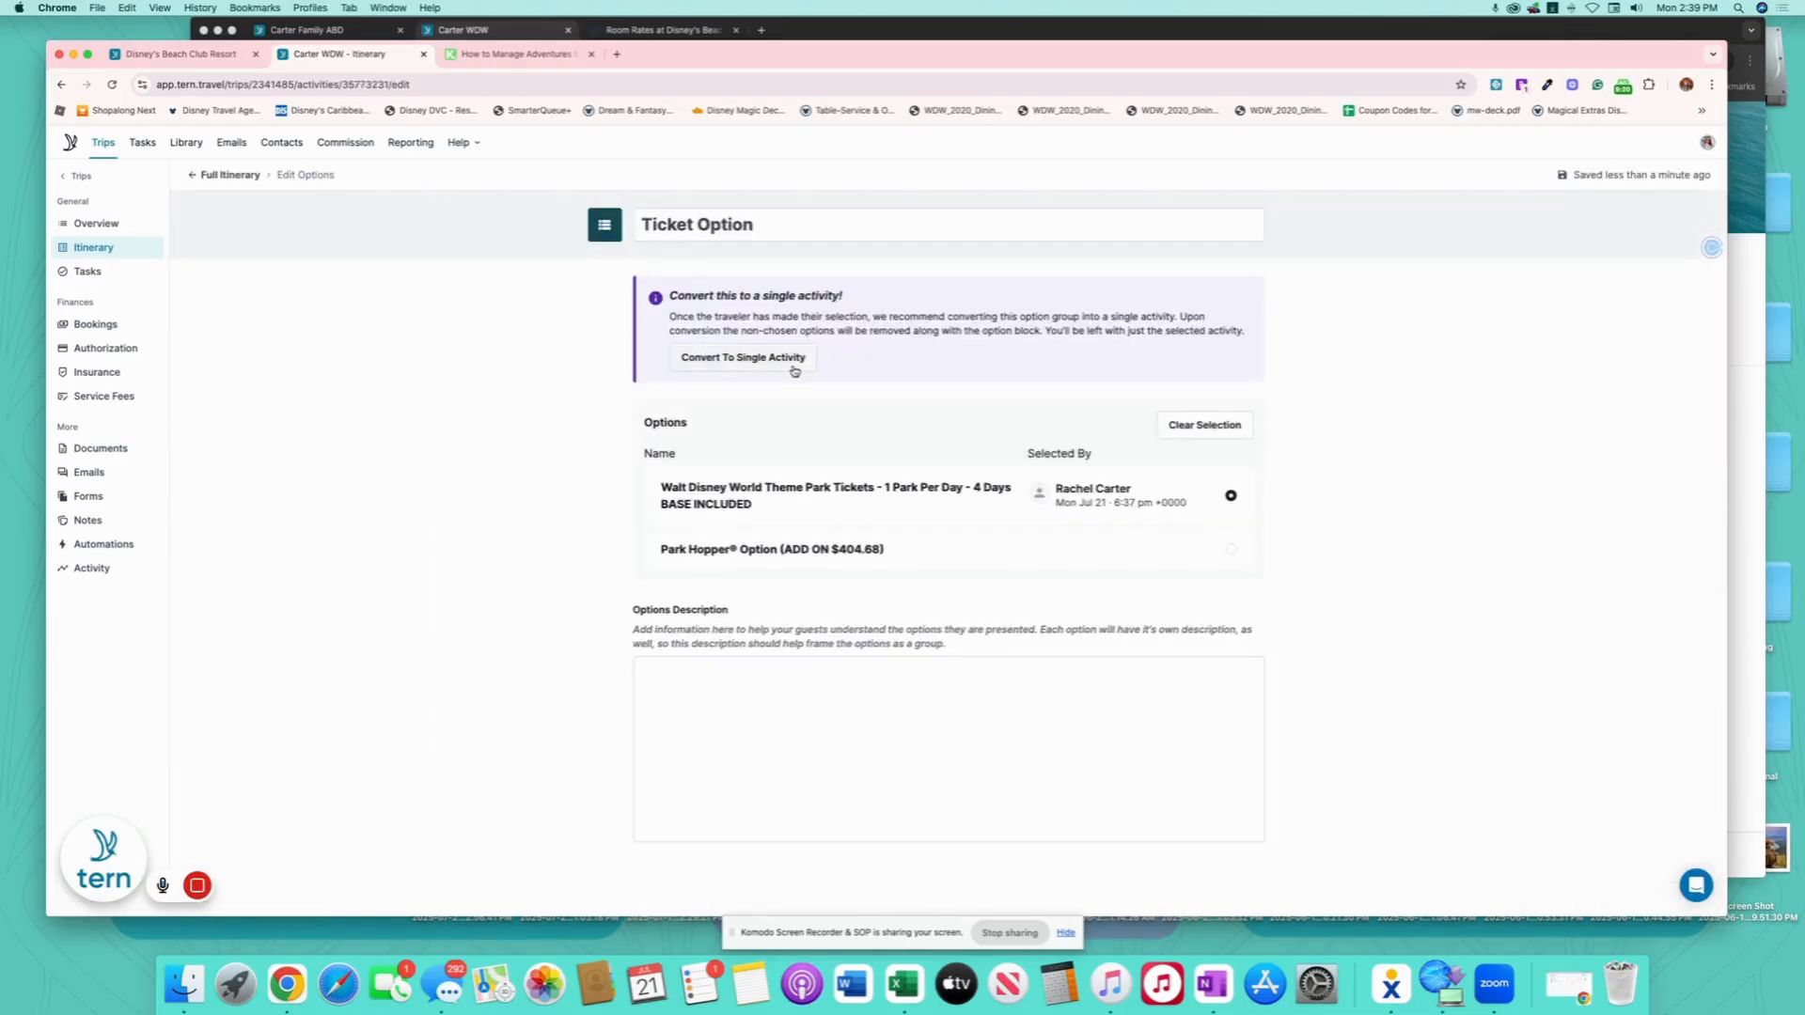
{"action": "left_click", "coordinate": [792, 361]}
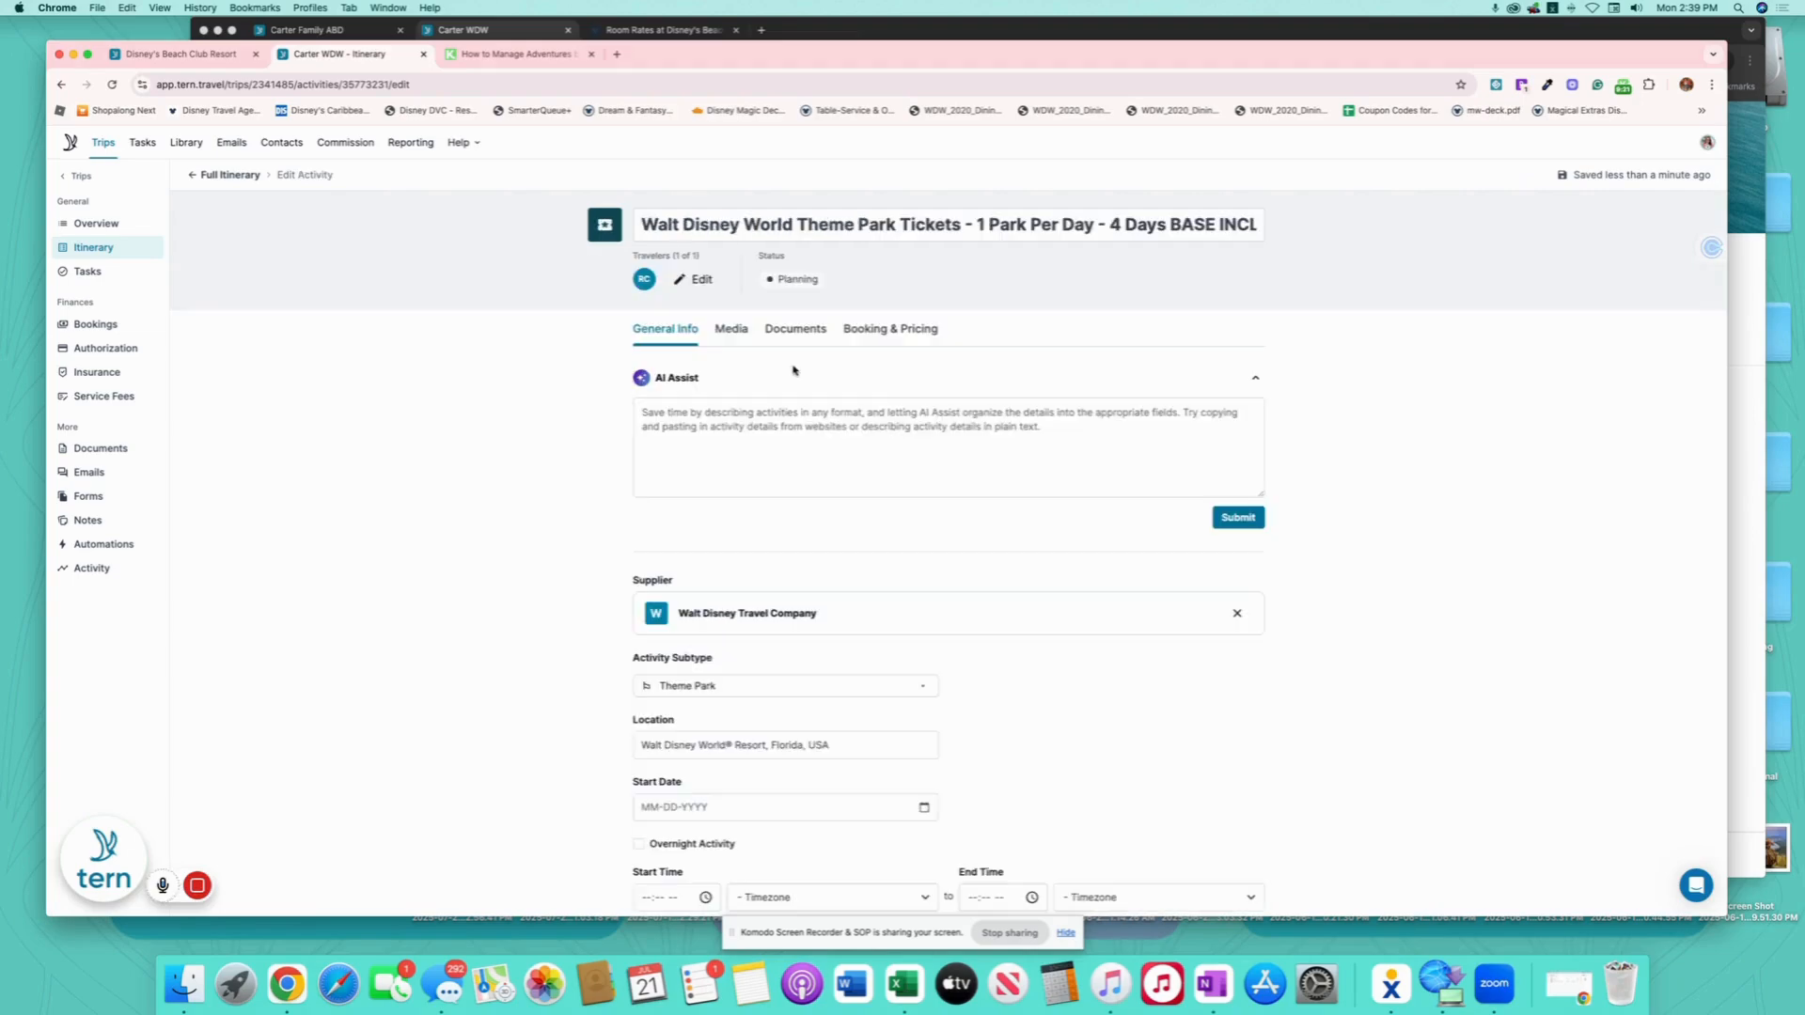
{"action": "left_click", "coordinate": [229, 174]}
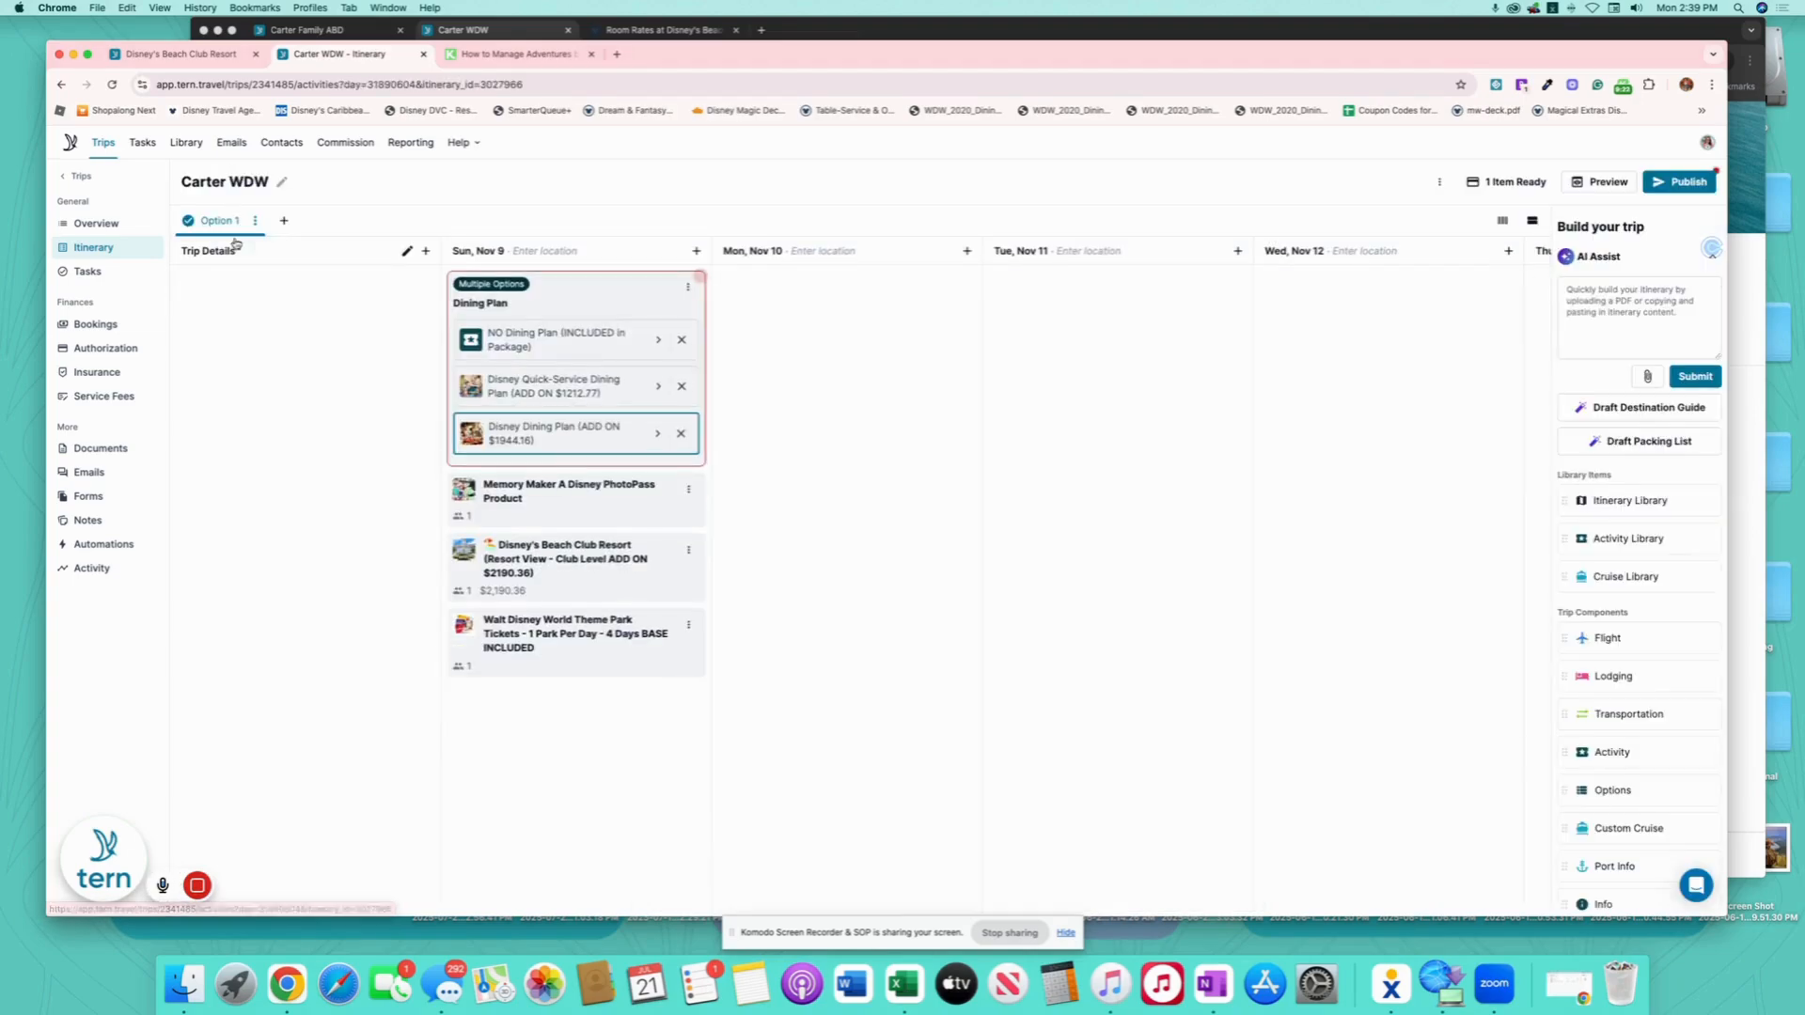
{"action": "left_click", "coordinate": [610, 305]}
{"action": "left_click", "coordinate": [782, 360]}
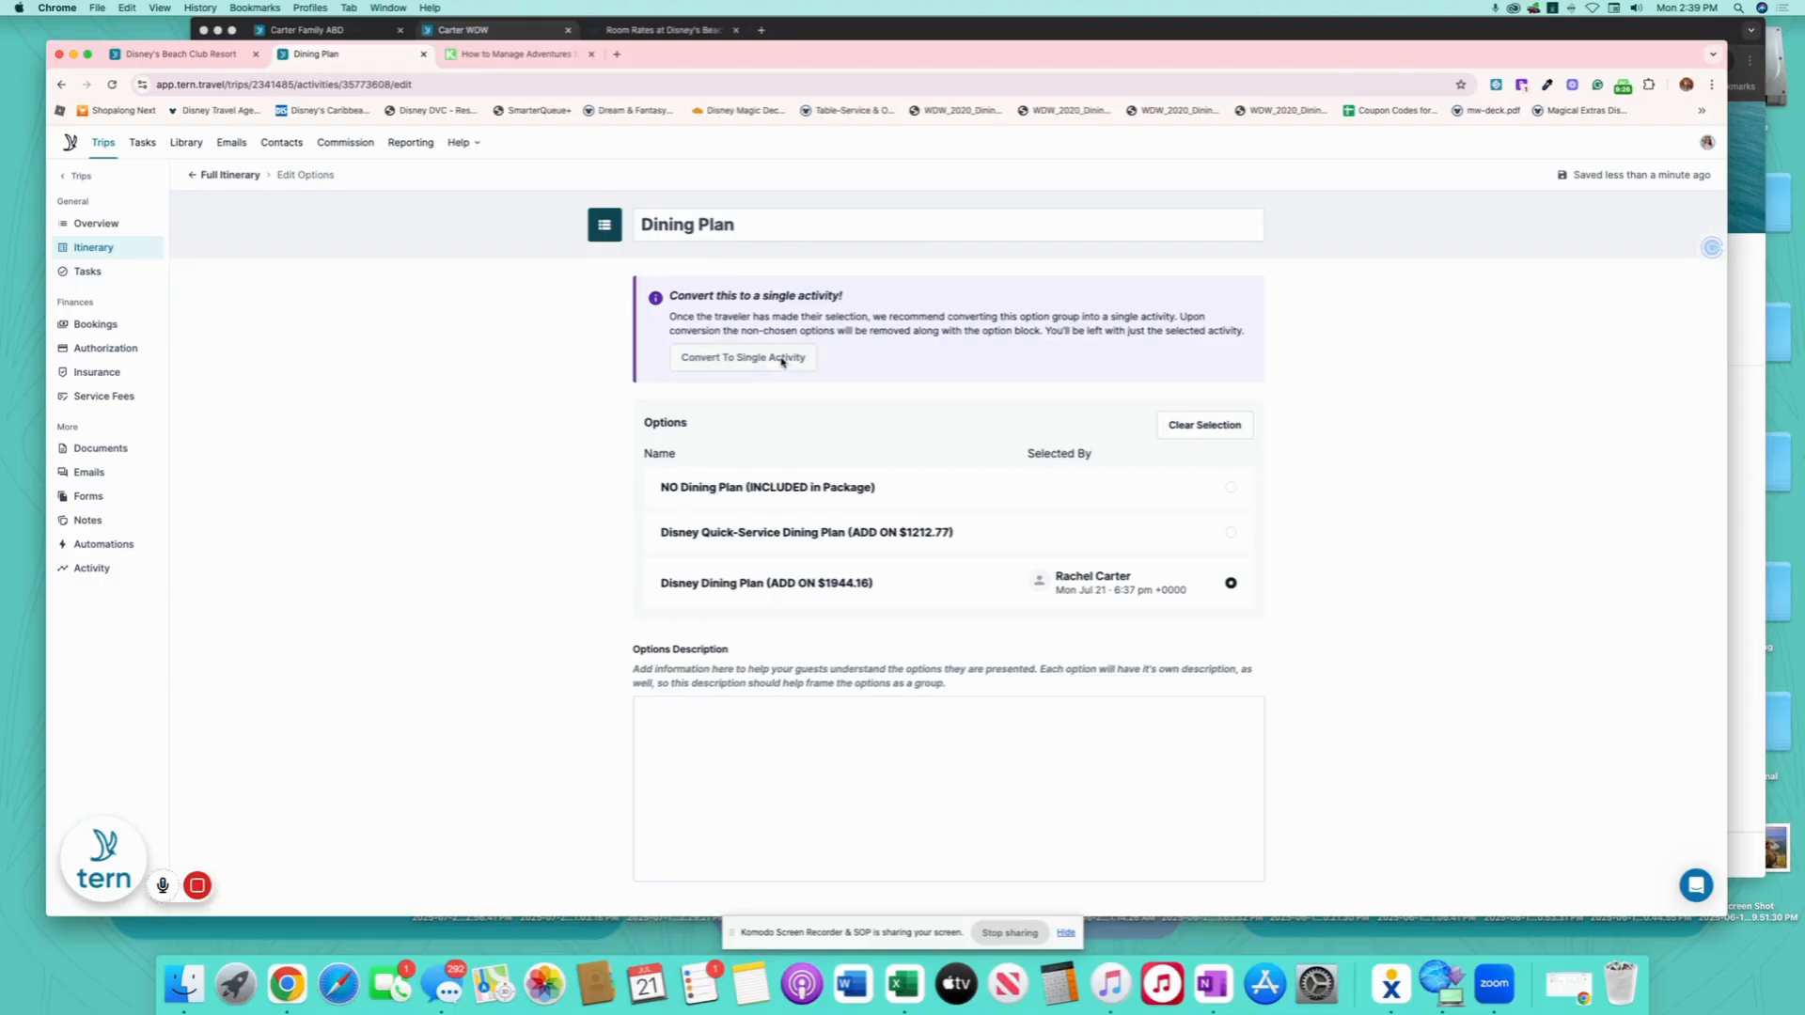
{"action": "left_click", "coordinate": [224, 177]}
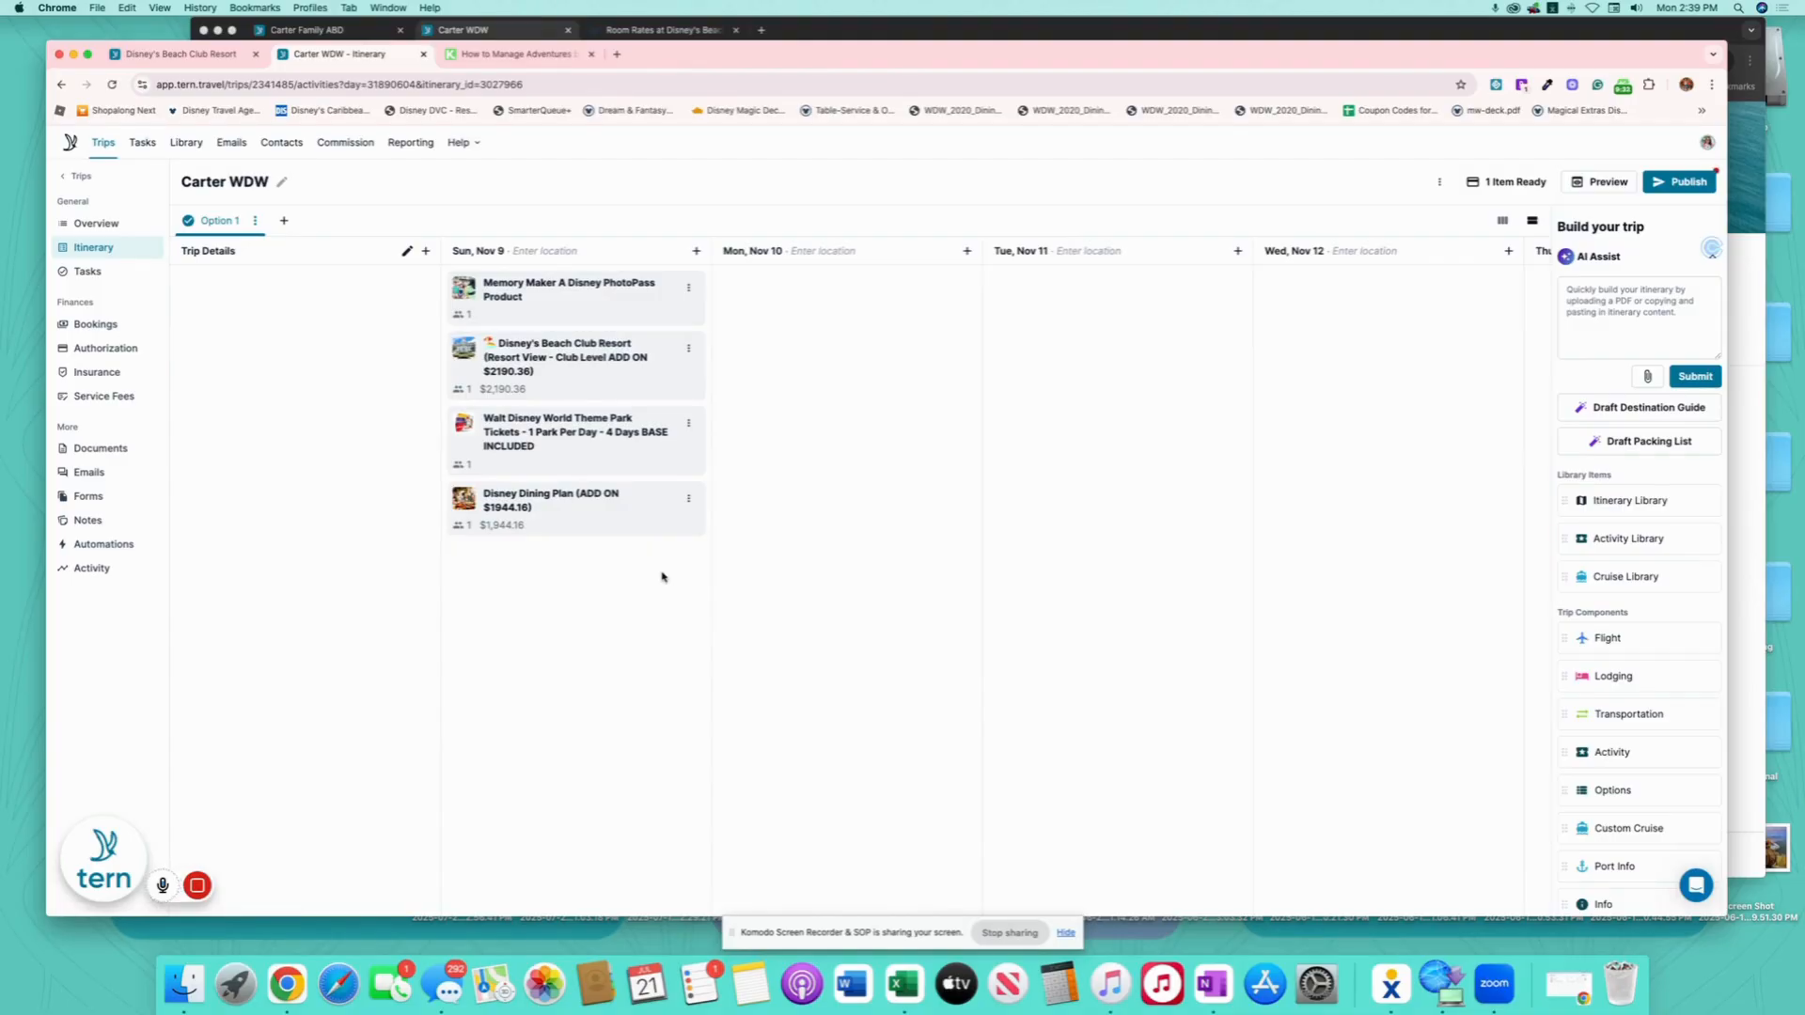
{"action": "left_click", "coordinate": [108, 323]}
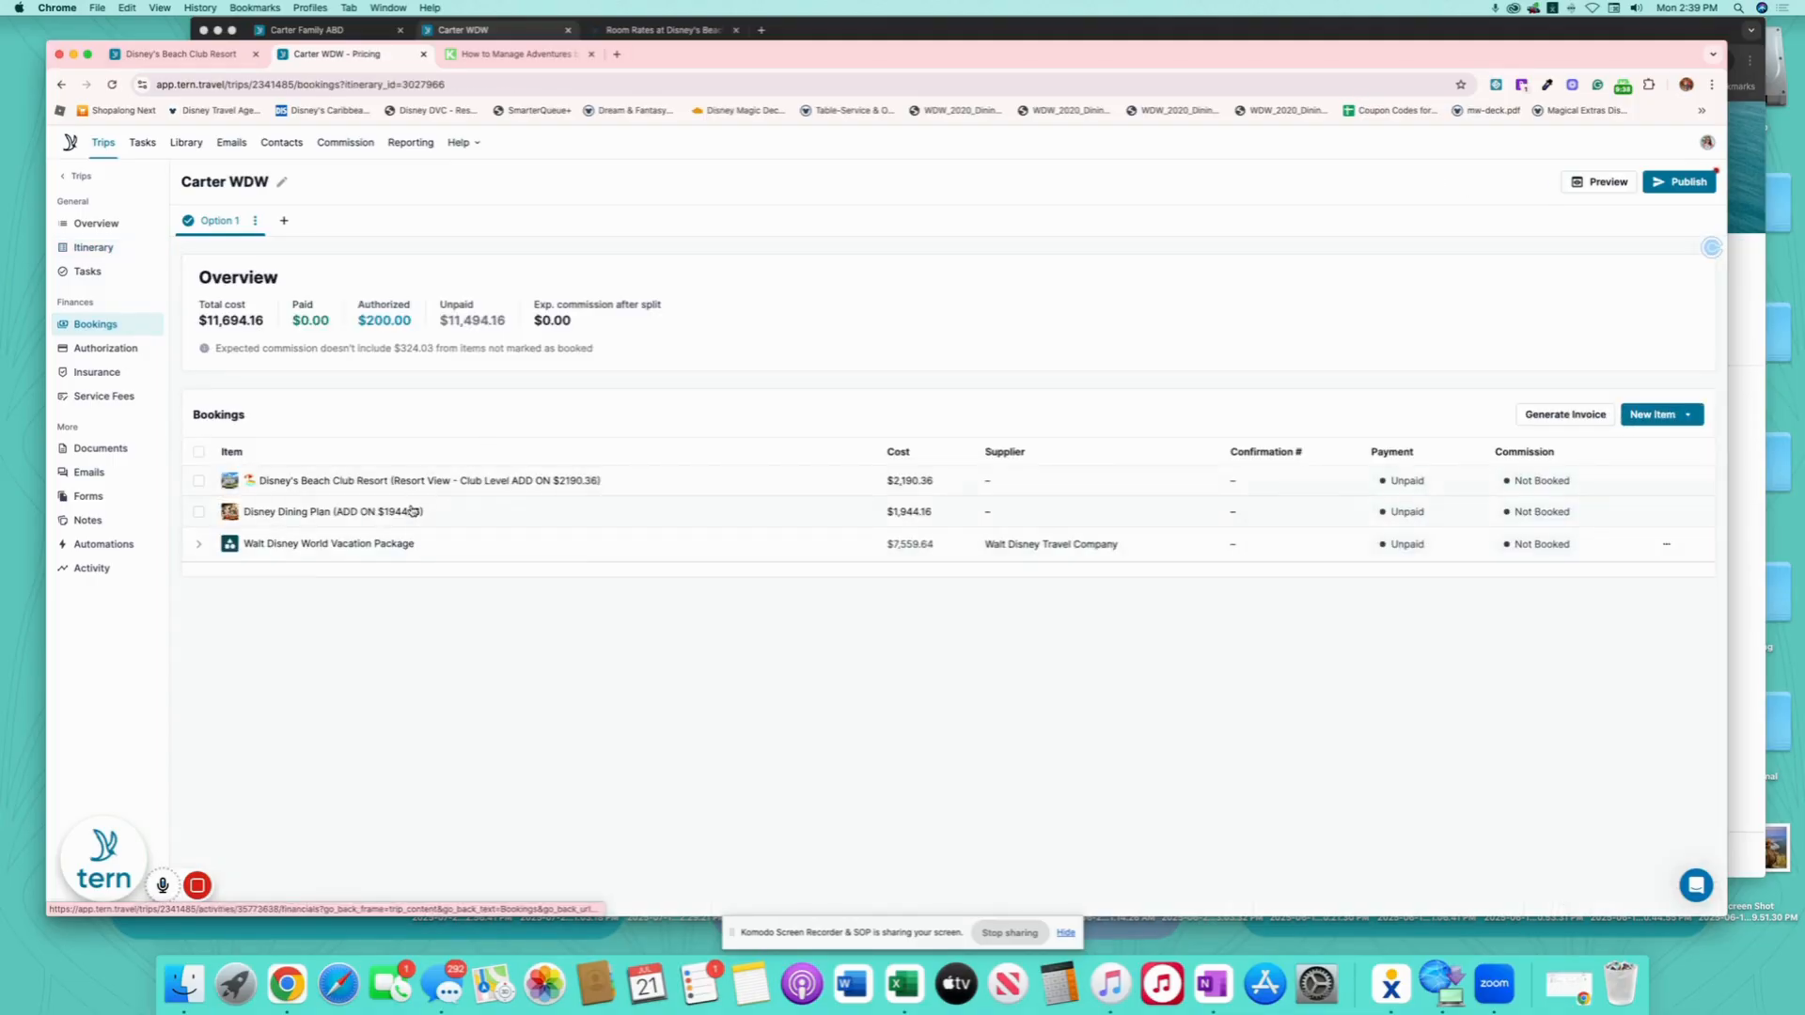
- Record the $200 deposit as paid on the Walt Disney World Vacation Package
{"action": "left_click", "coordinate": [376, 558]}
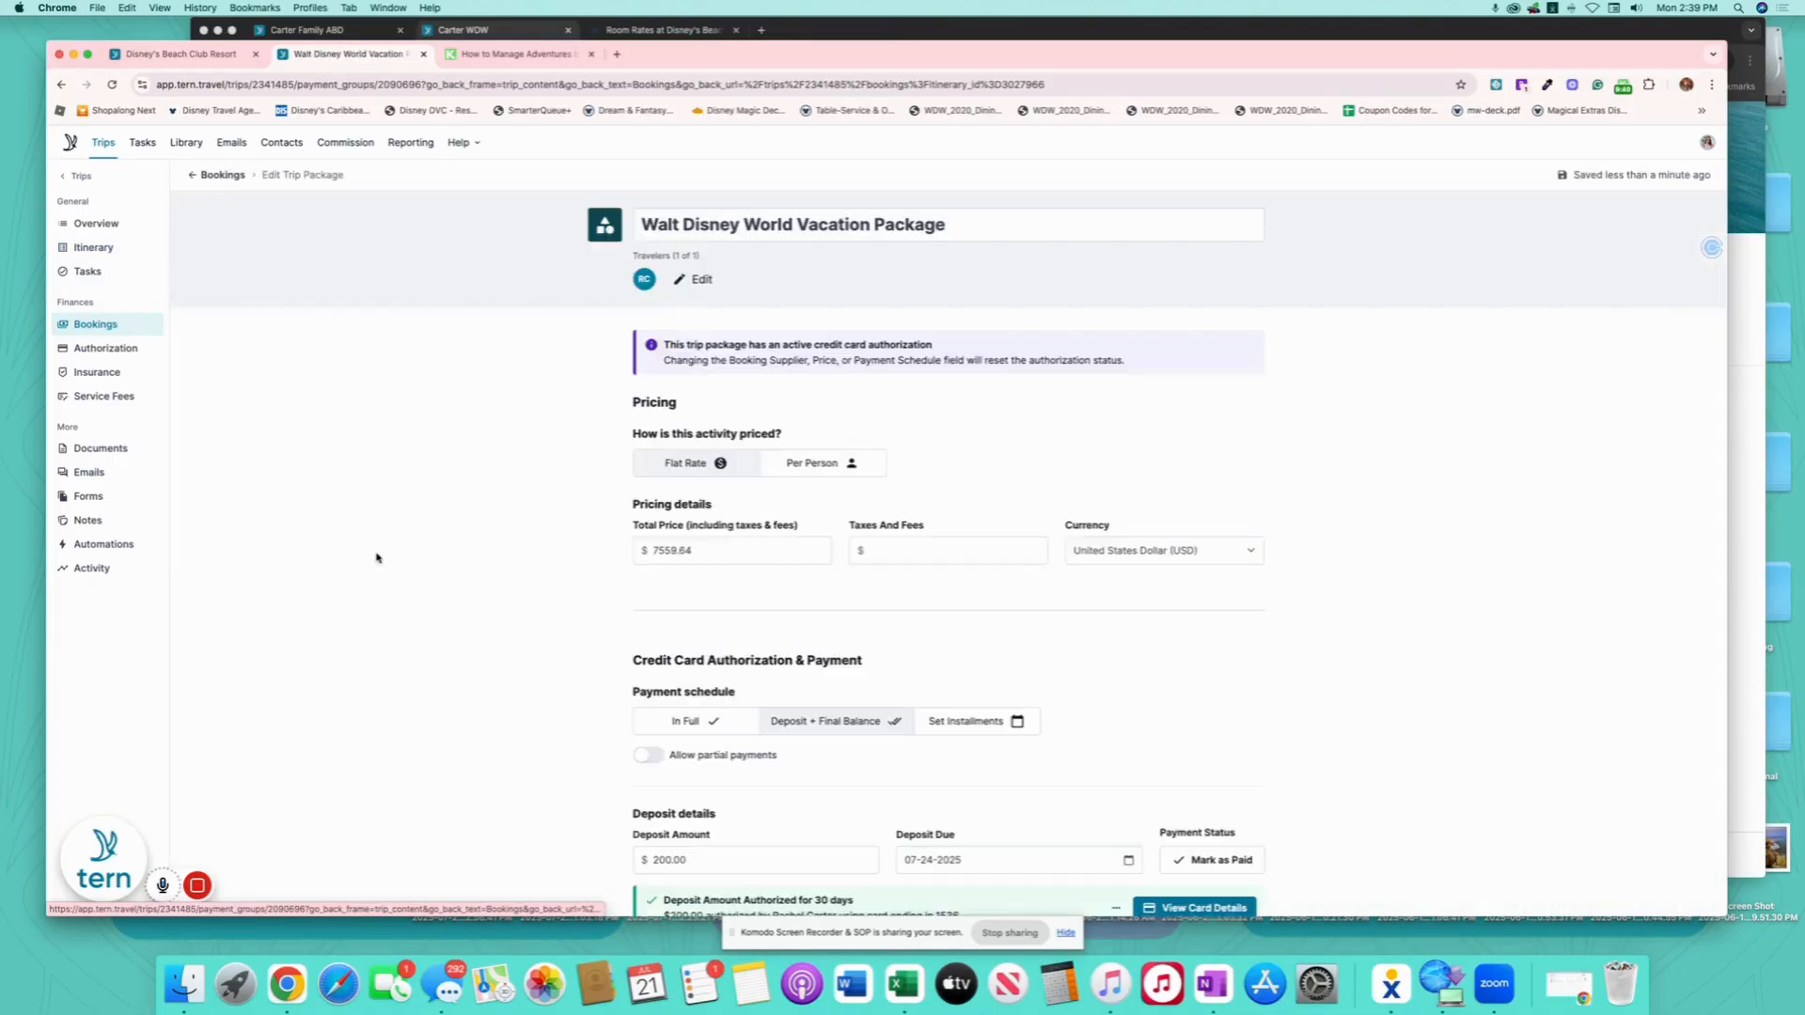
{"action": "scroll", "coordinate": [912, 571], "scroll_direction": "down", "scroll_amount": 5}
{"action": "scroll", "coordinate": [1011, 547], "scroll_direction": "down", "scroll_amount": 1}
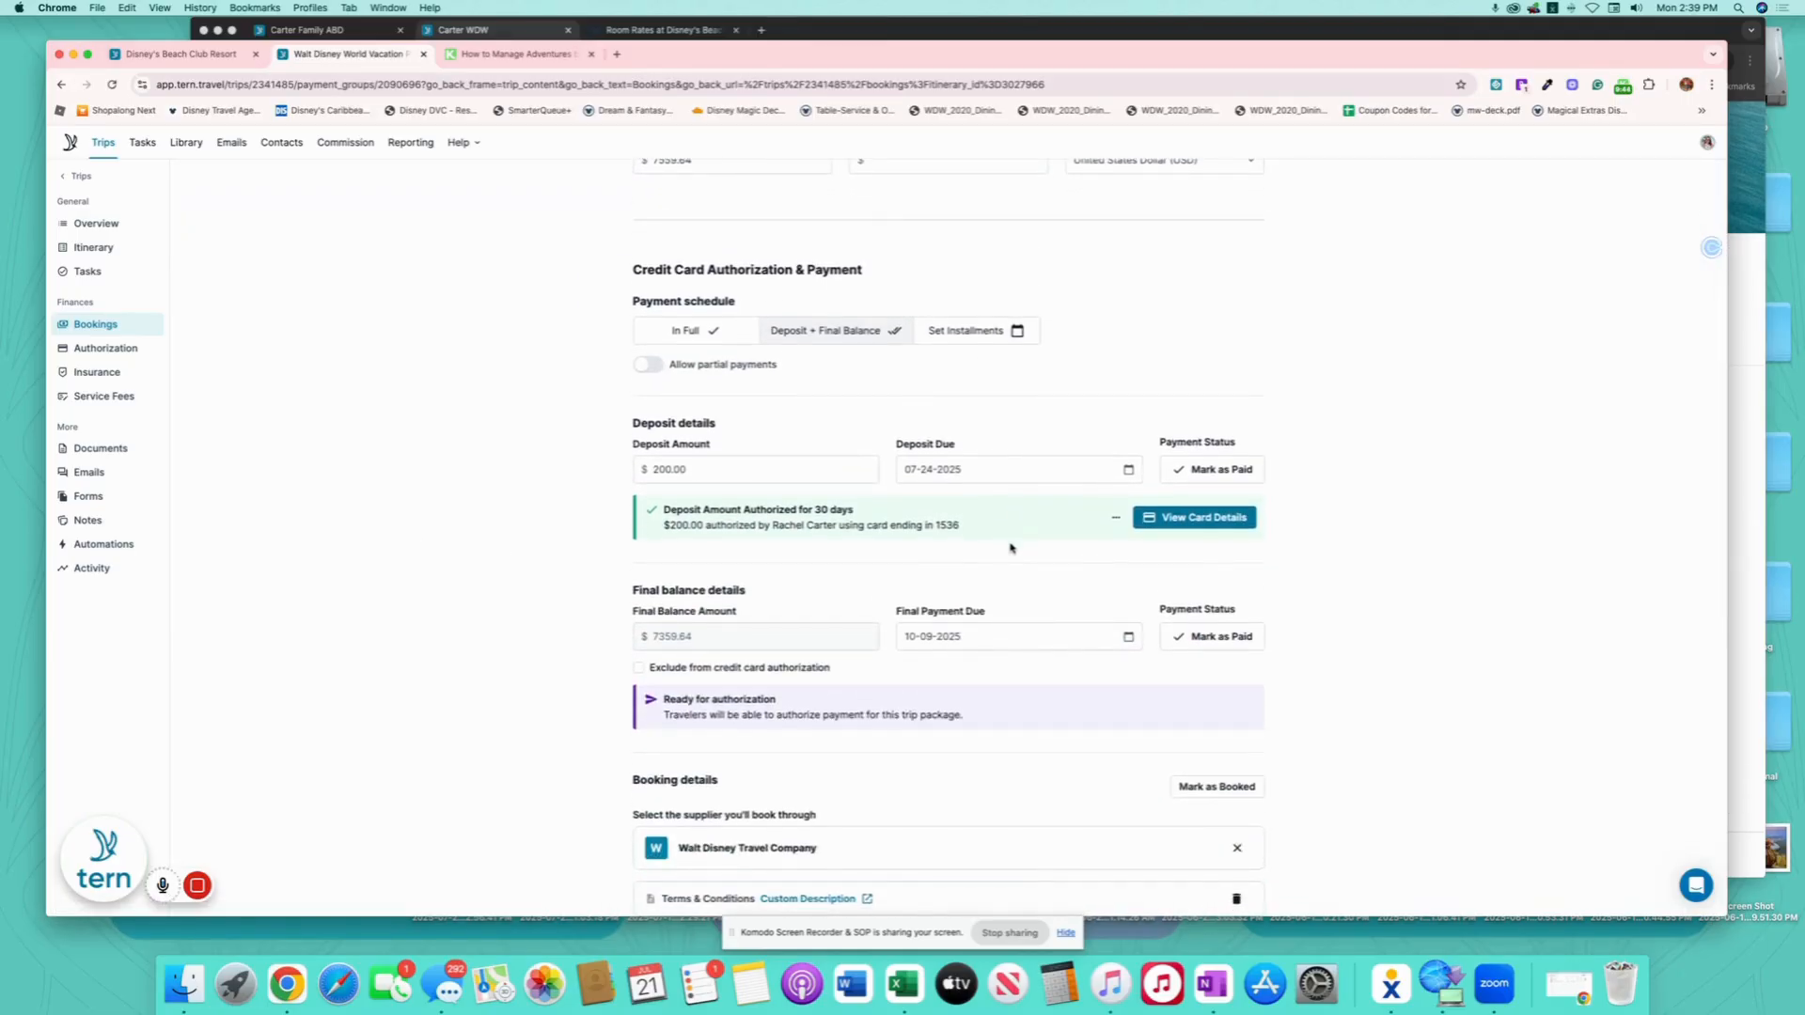
{"action": "scroll", "coordinate": [1010, 548], "scroll_direction": "up", "scroll_amount": 5}
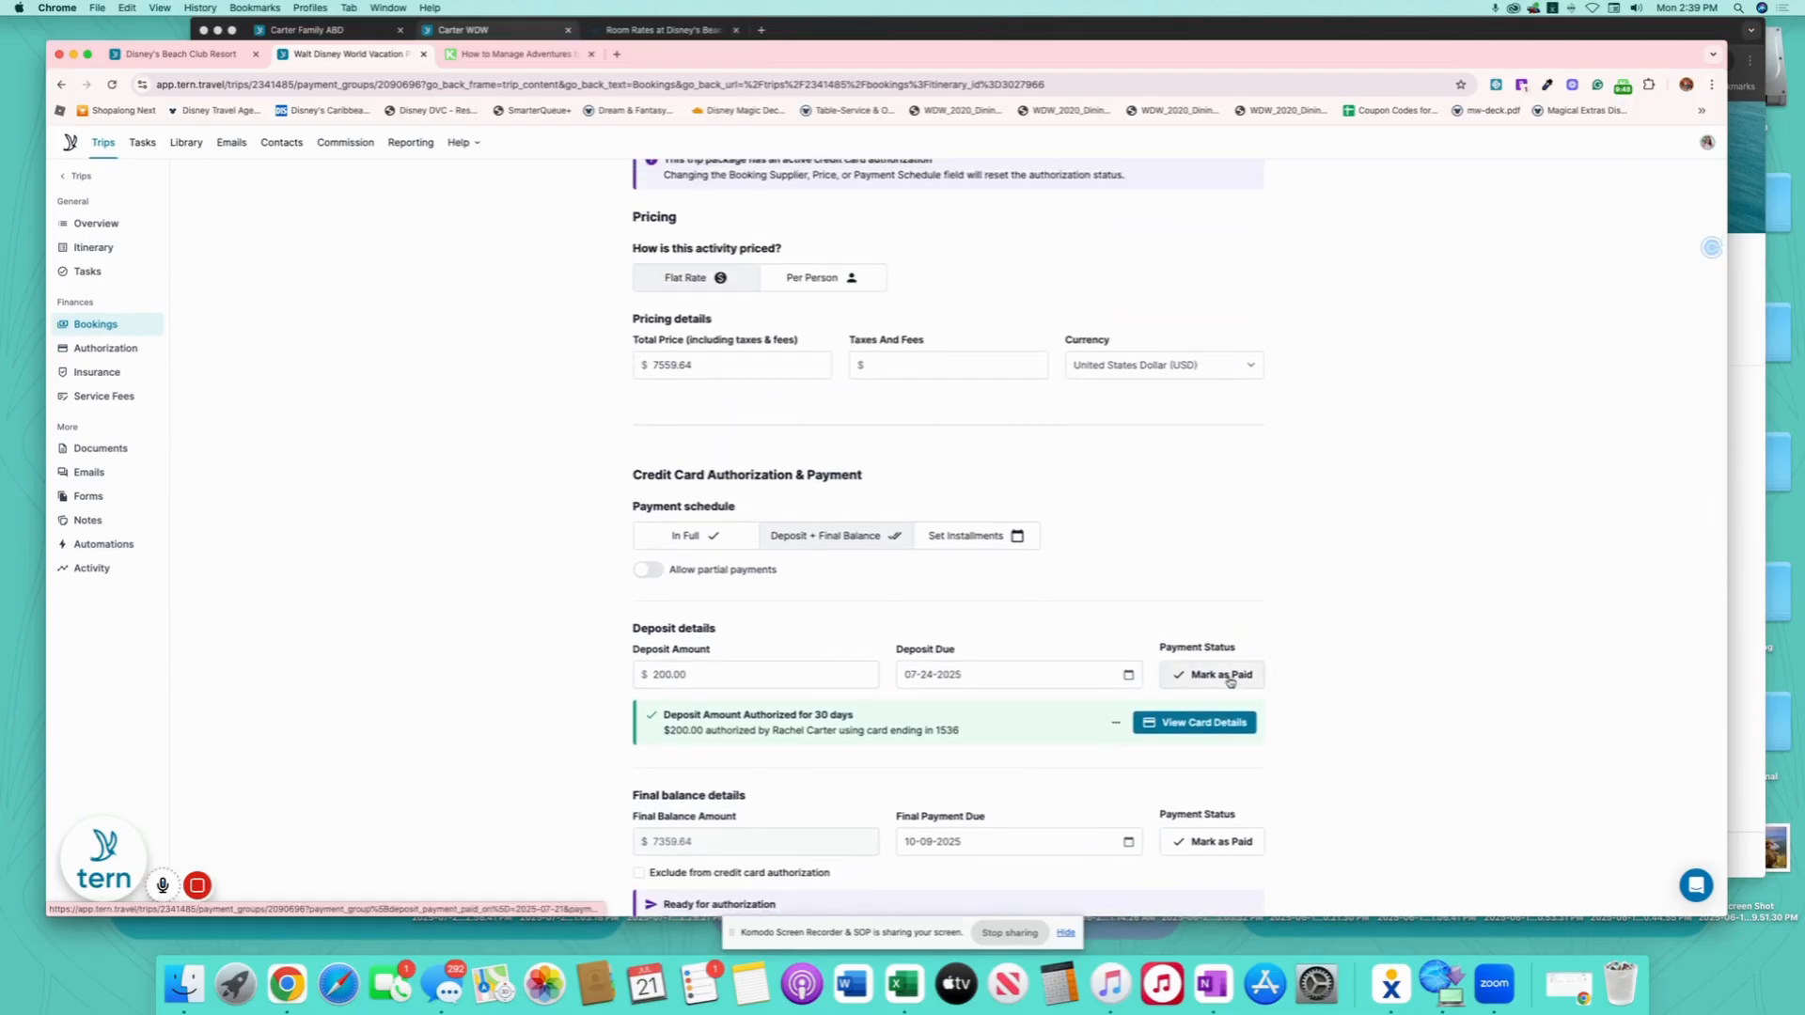
{"action": "left_click", "coordinate": [1230, 677]}
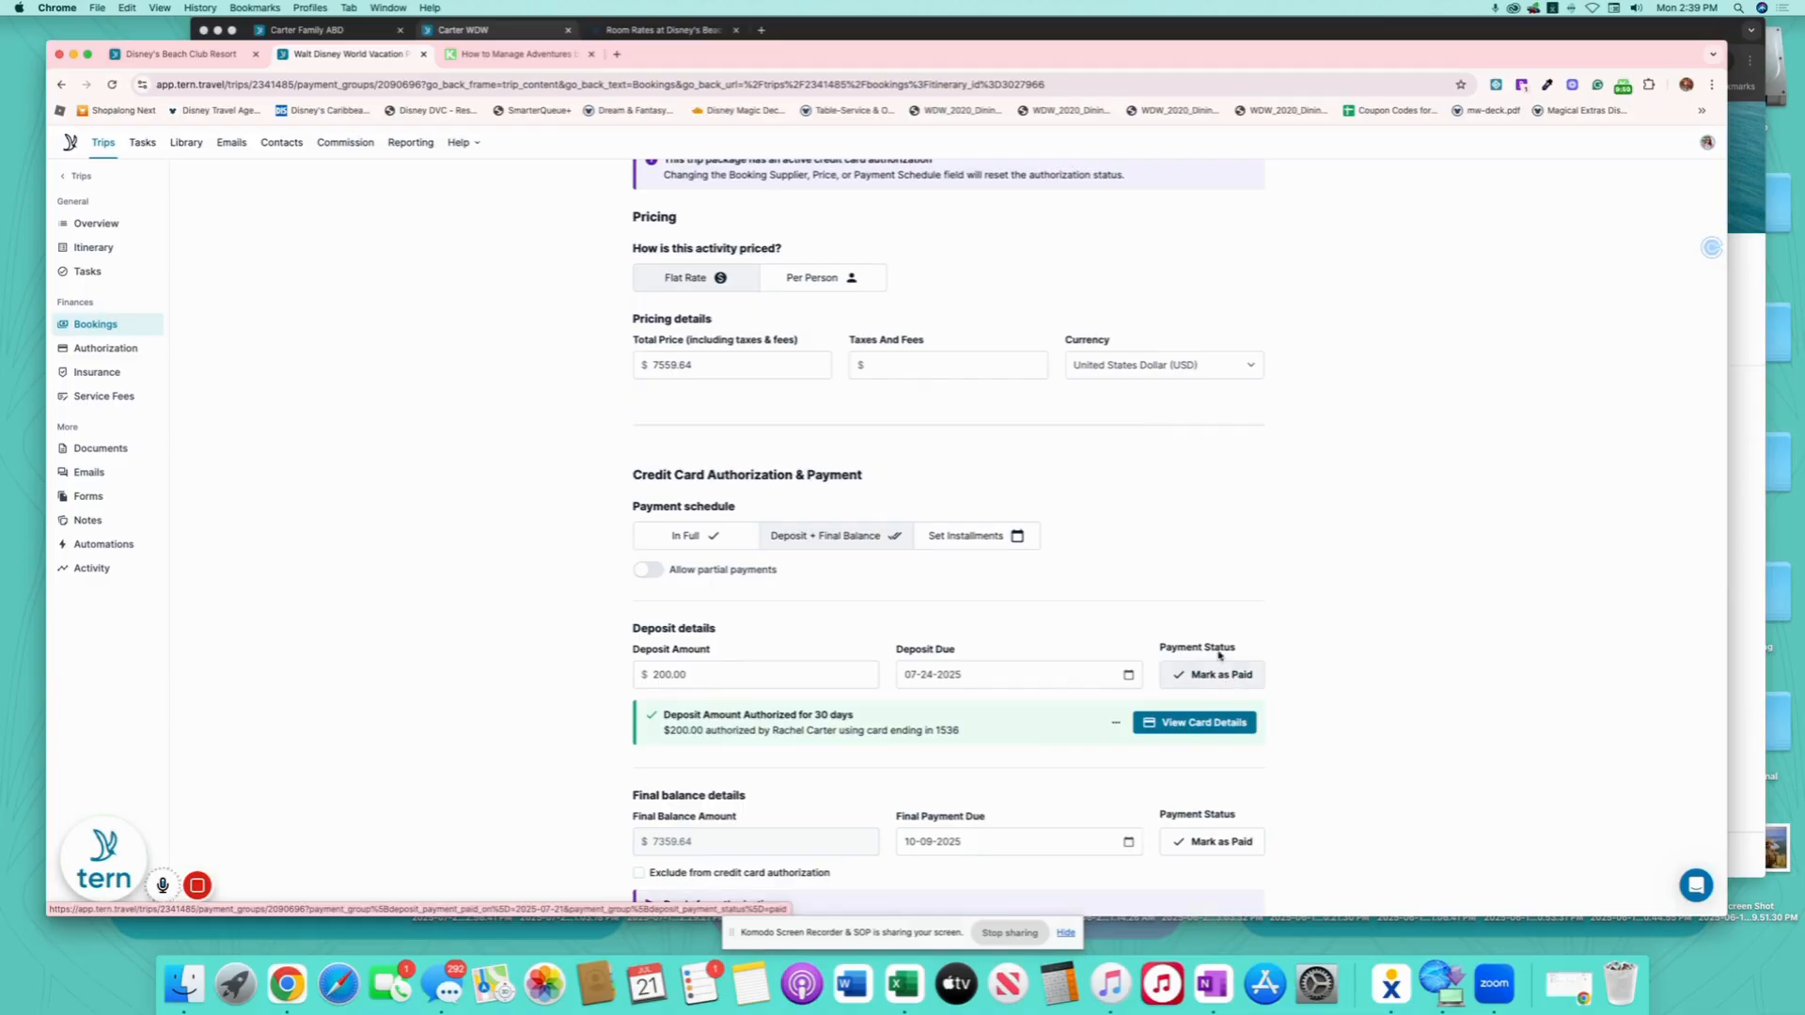
{"action": "scroll", "coordinate": [1118, 601], "scroll_direction": "down", "scroll_amount": 10}
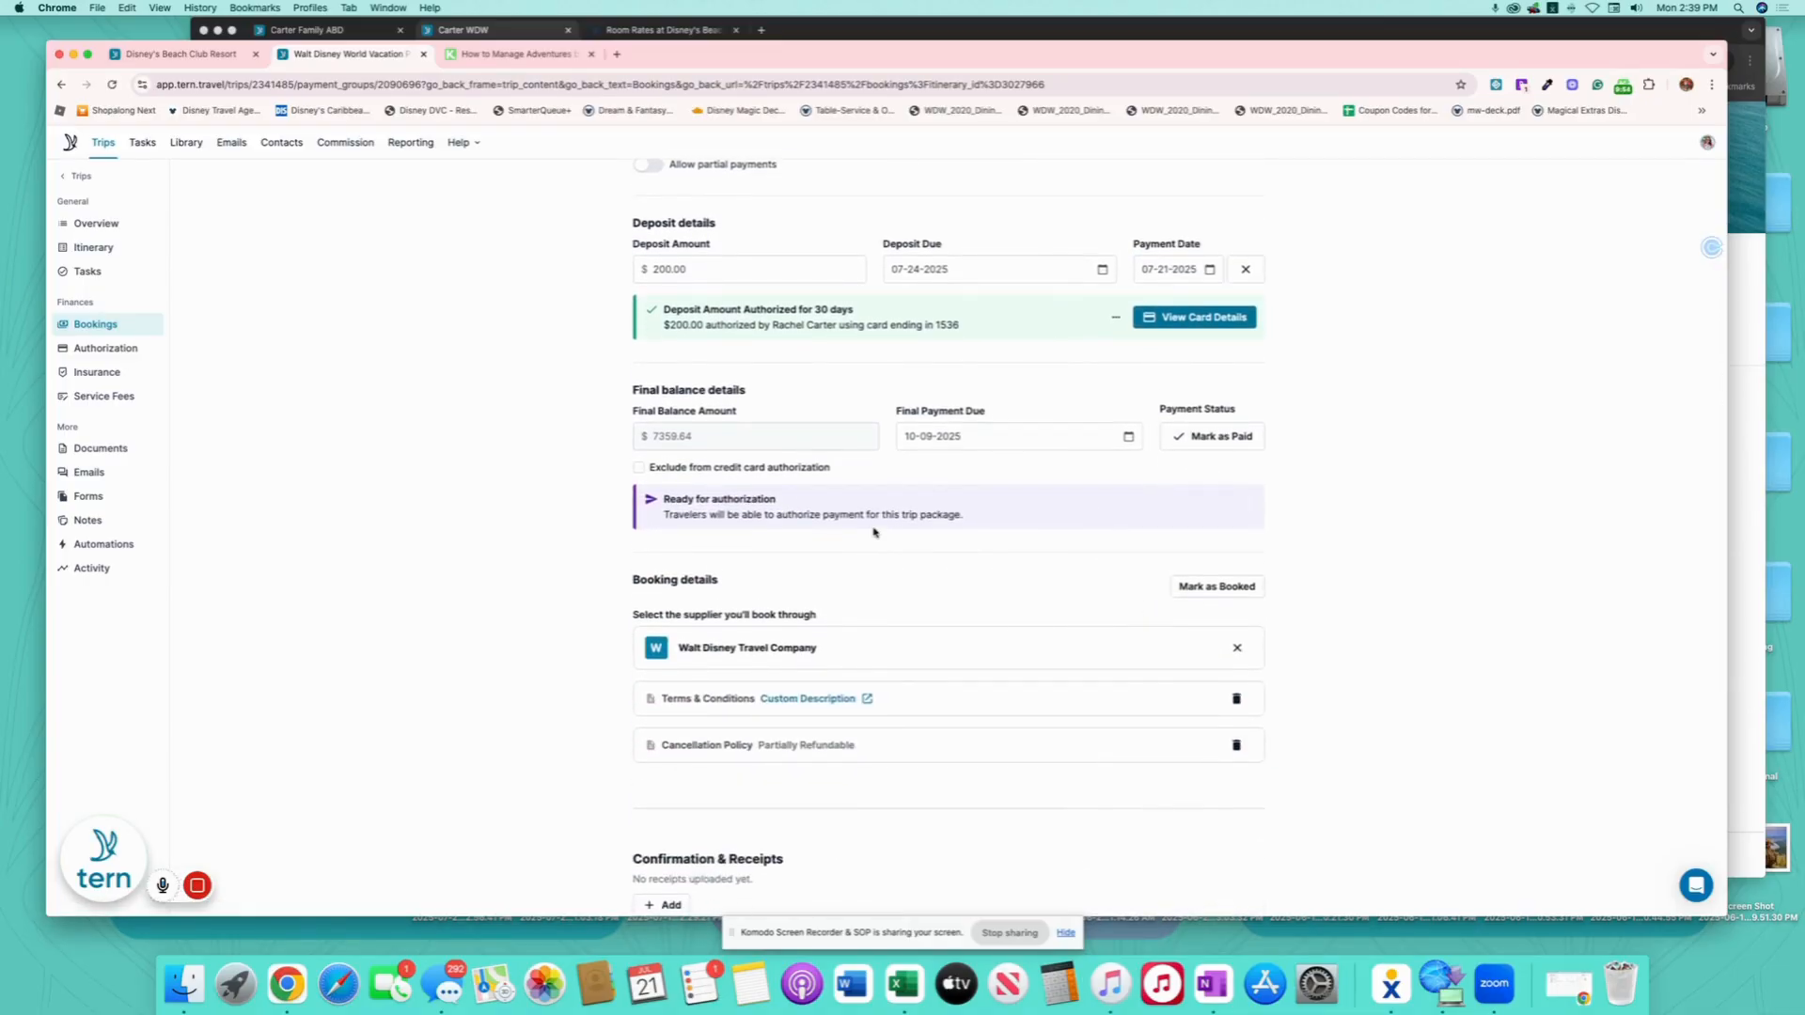
{"action": "scroll", "coordinate": [873, 532], "scroll_direction": "down", "scroll_amount": 3}
{"action": "left_click", "coordinate": [662, 613]}
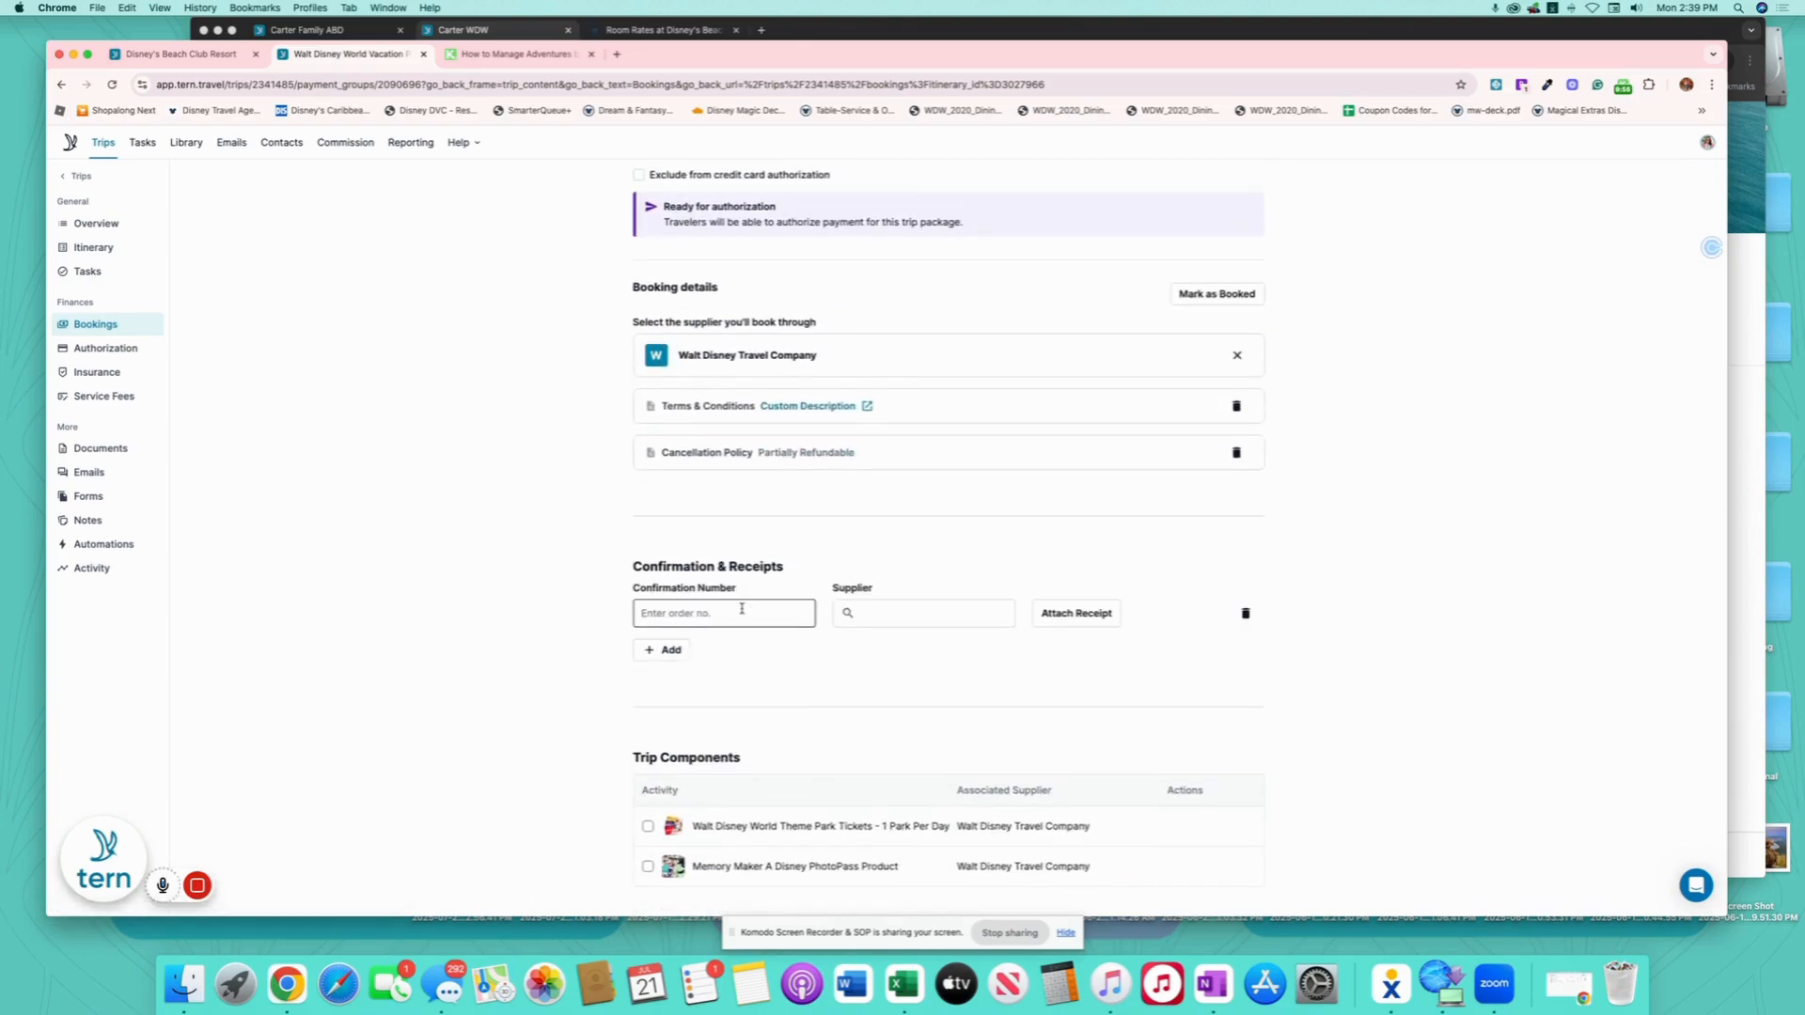
{"action": "left_click", "coordinate": [741, 610]}
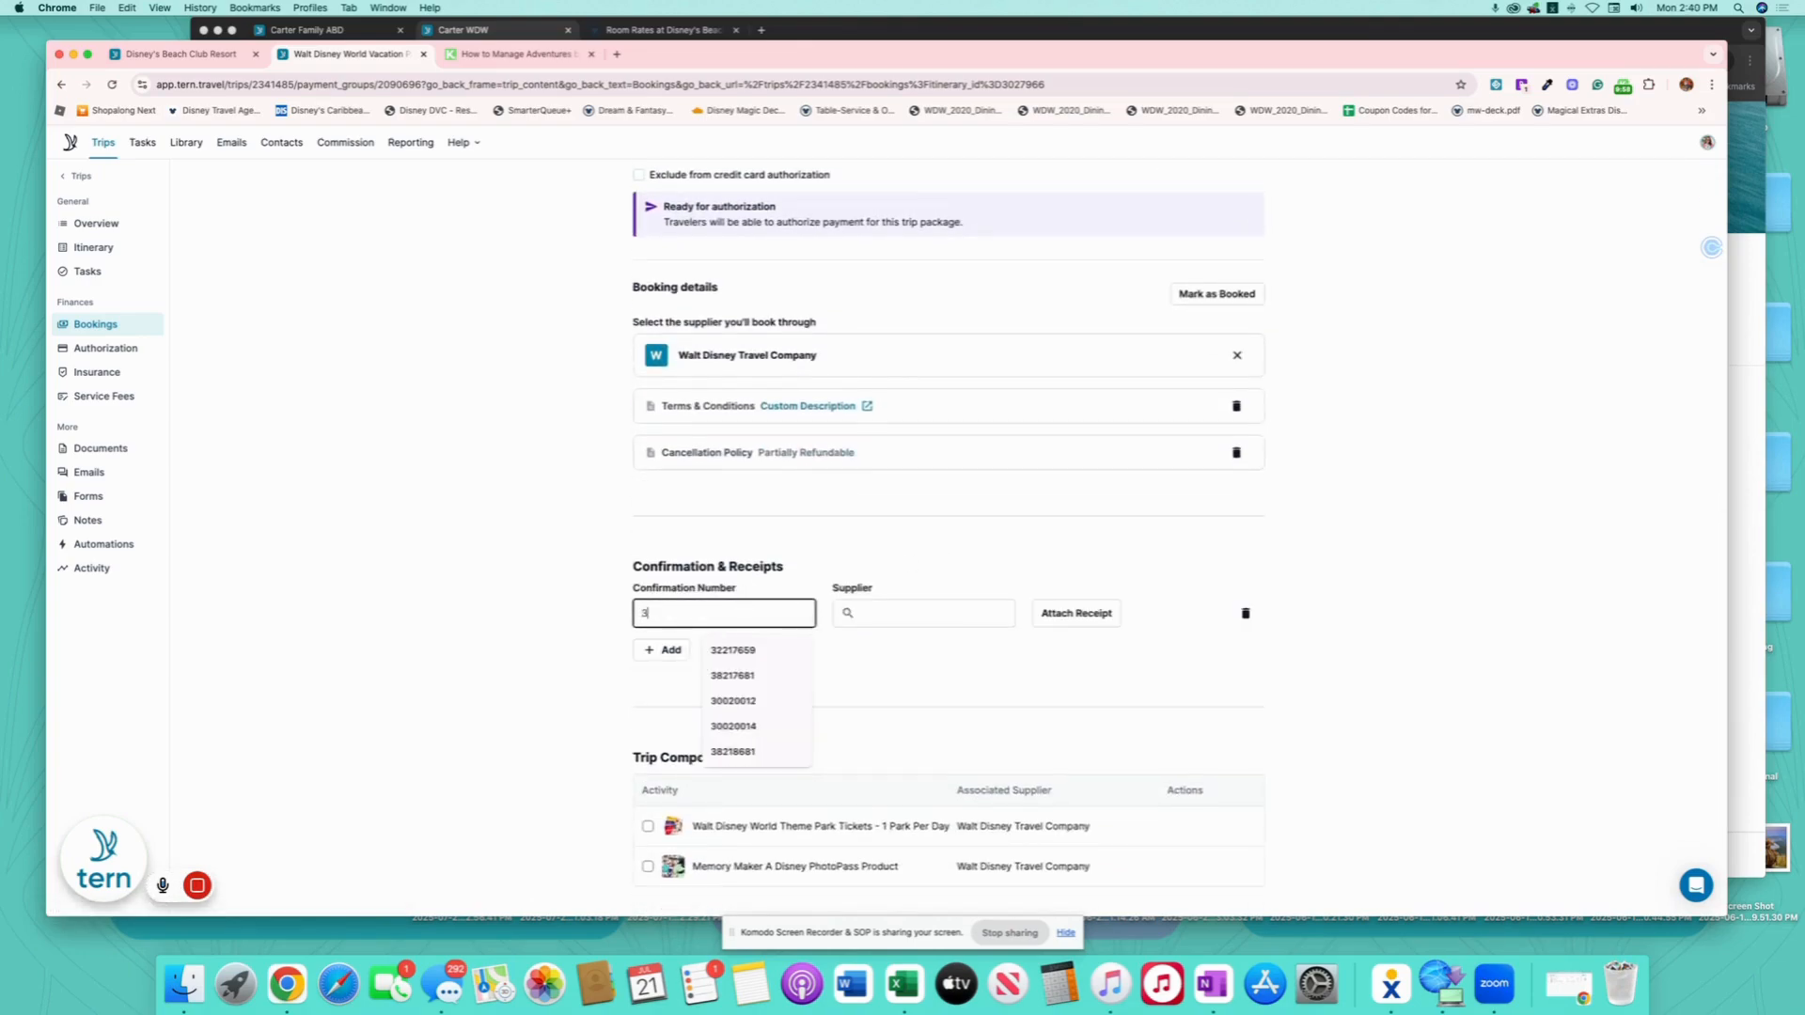
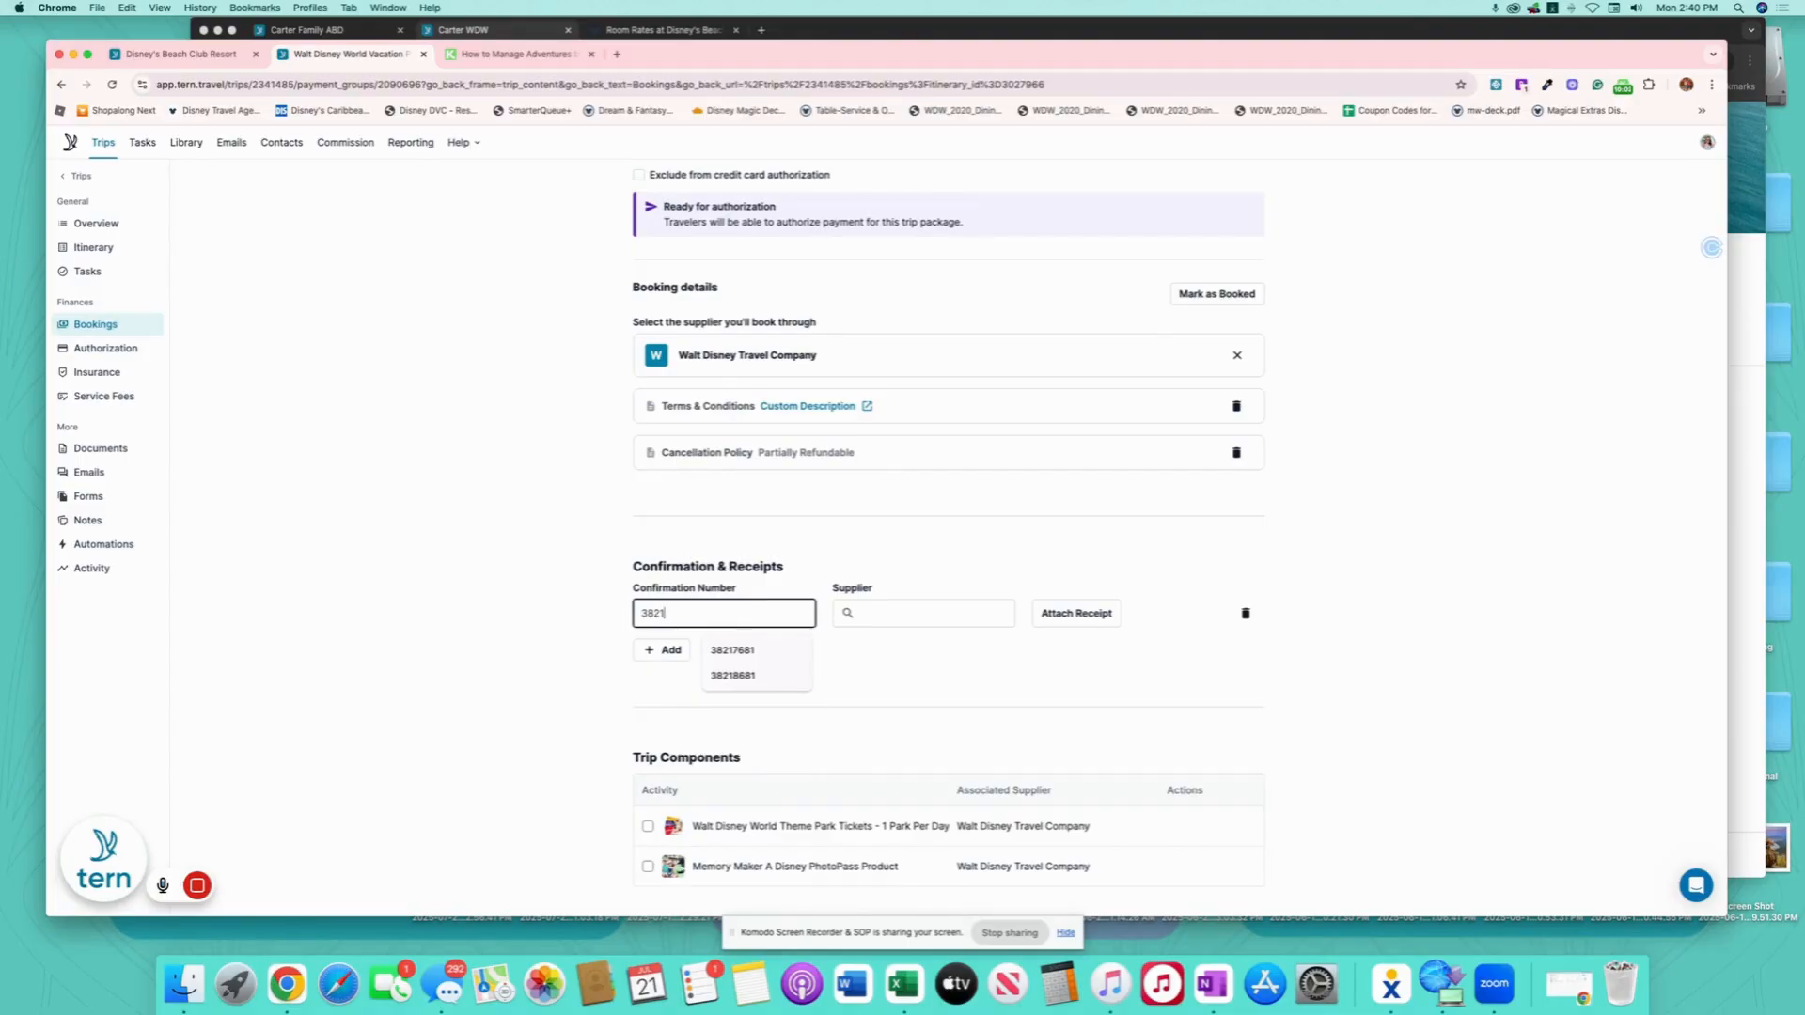
{"action": "scroll", "coordinate": [923, 611], "scroll_direction": "up", "scroll_amount": 1}
{"action": "left_click", "coordinate": [923, 661]}
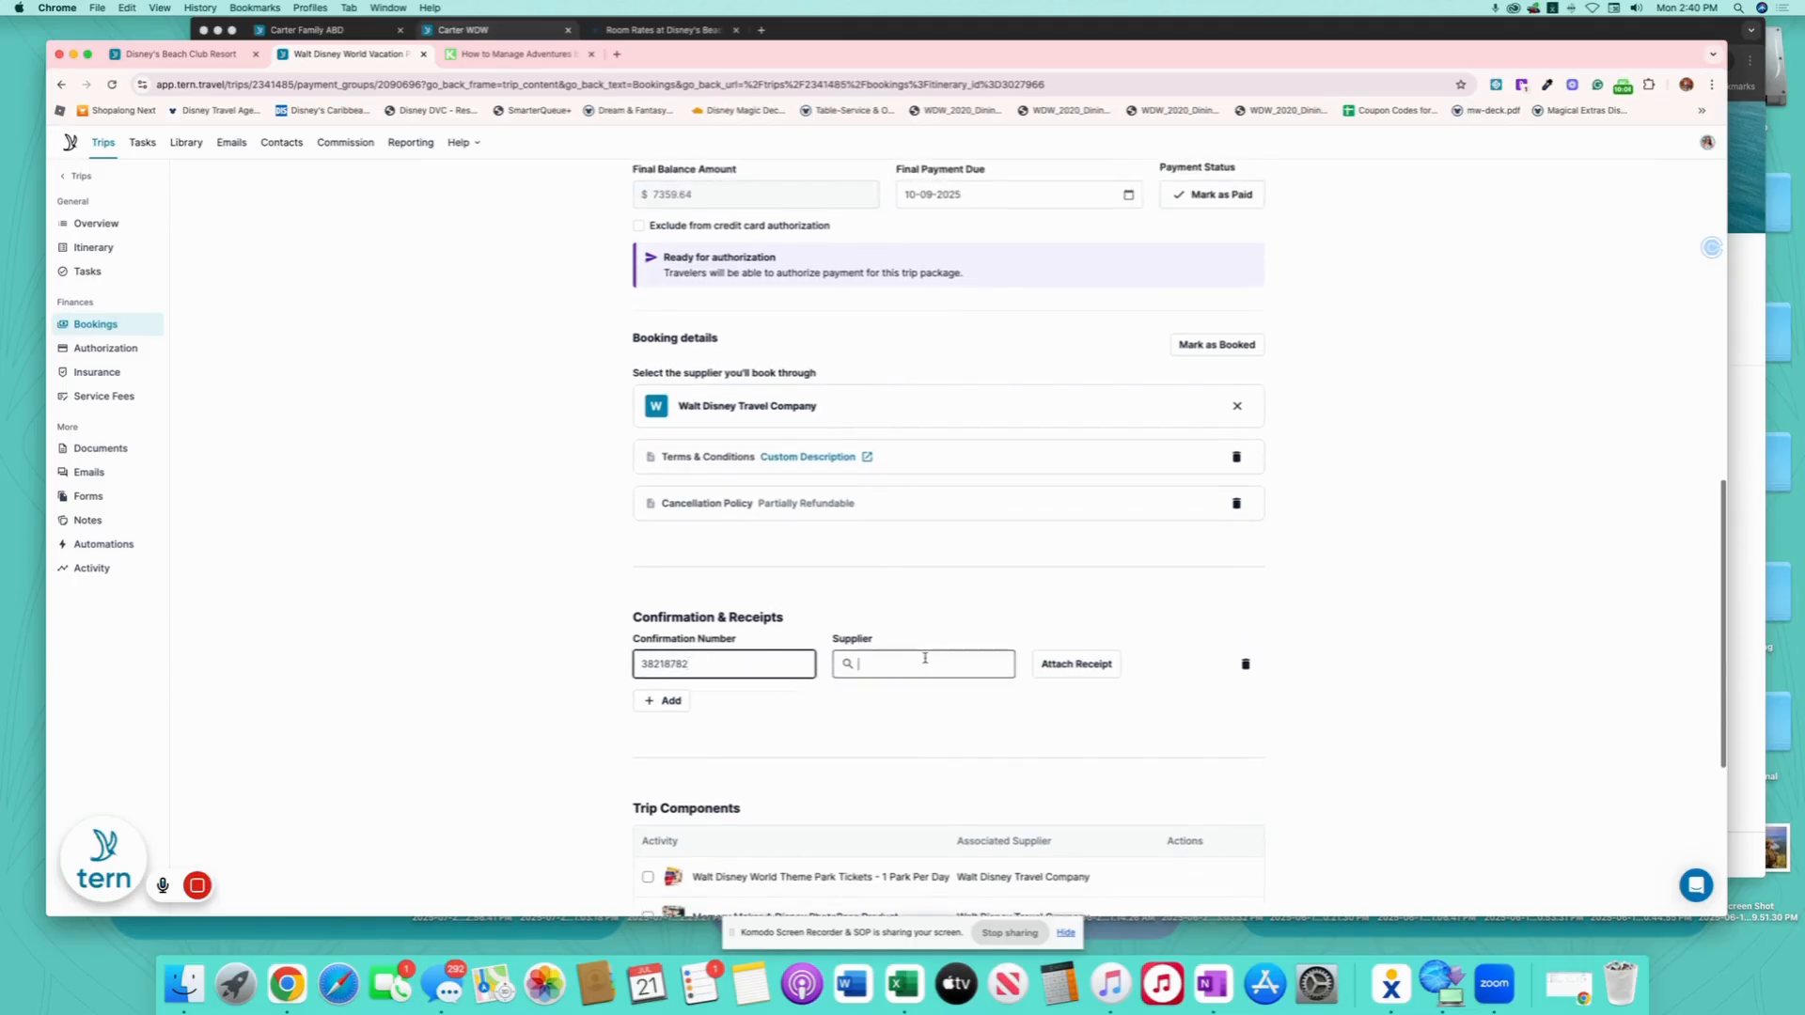
{"action": "type", "text": "Walt"}
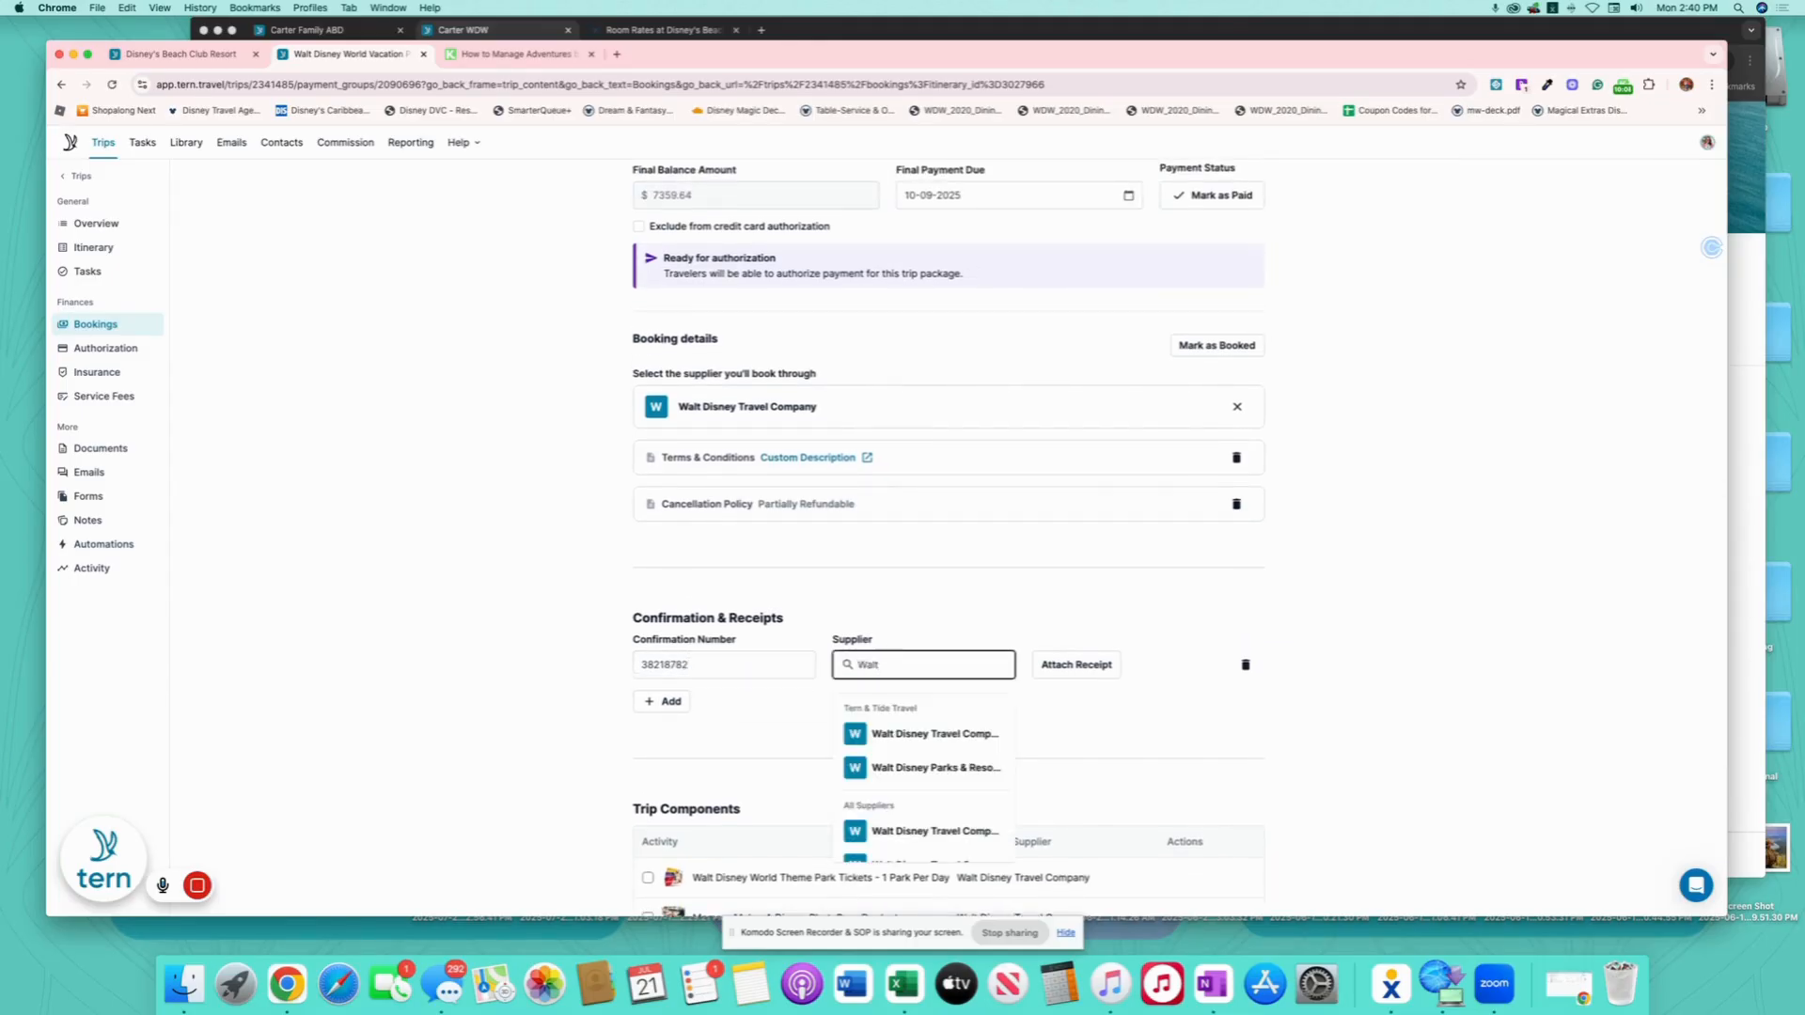
{"action": "left_click", "coordinate": [932, 733]}
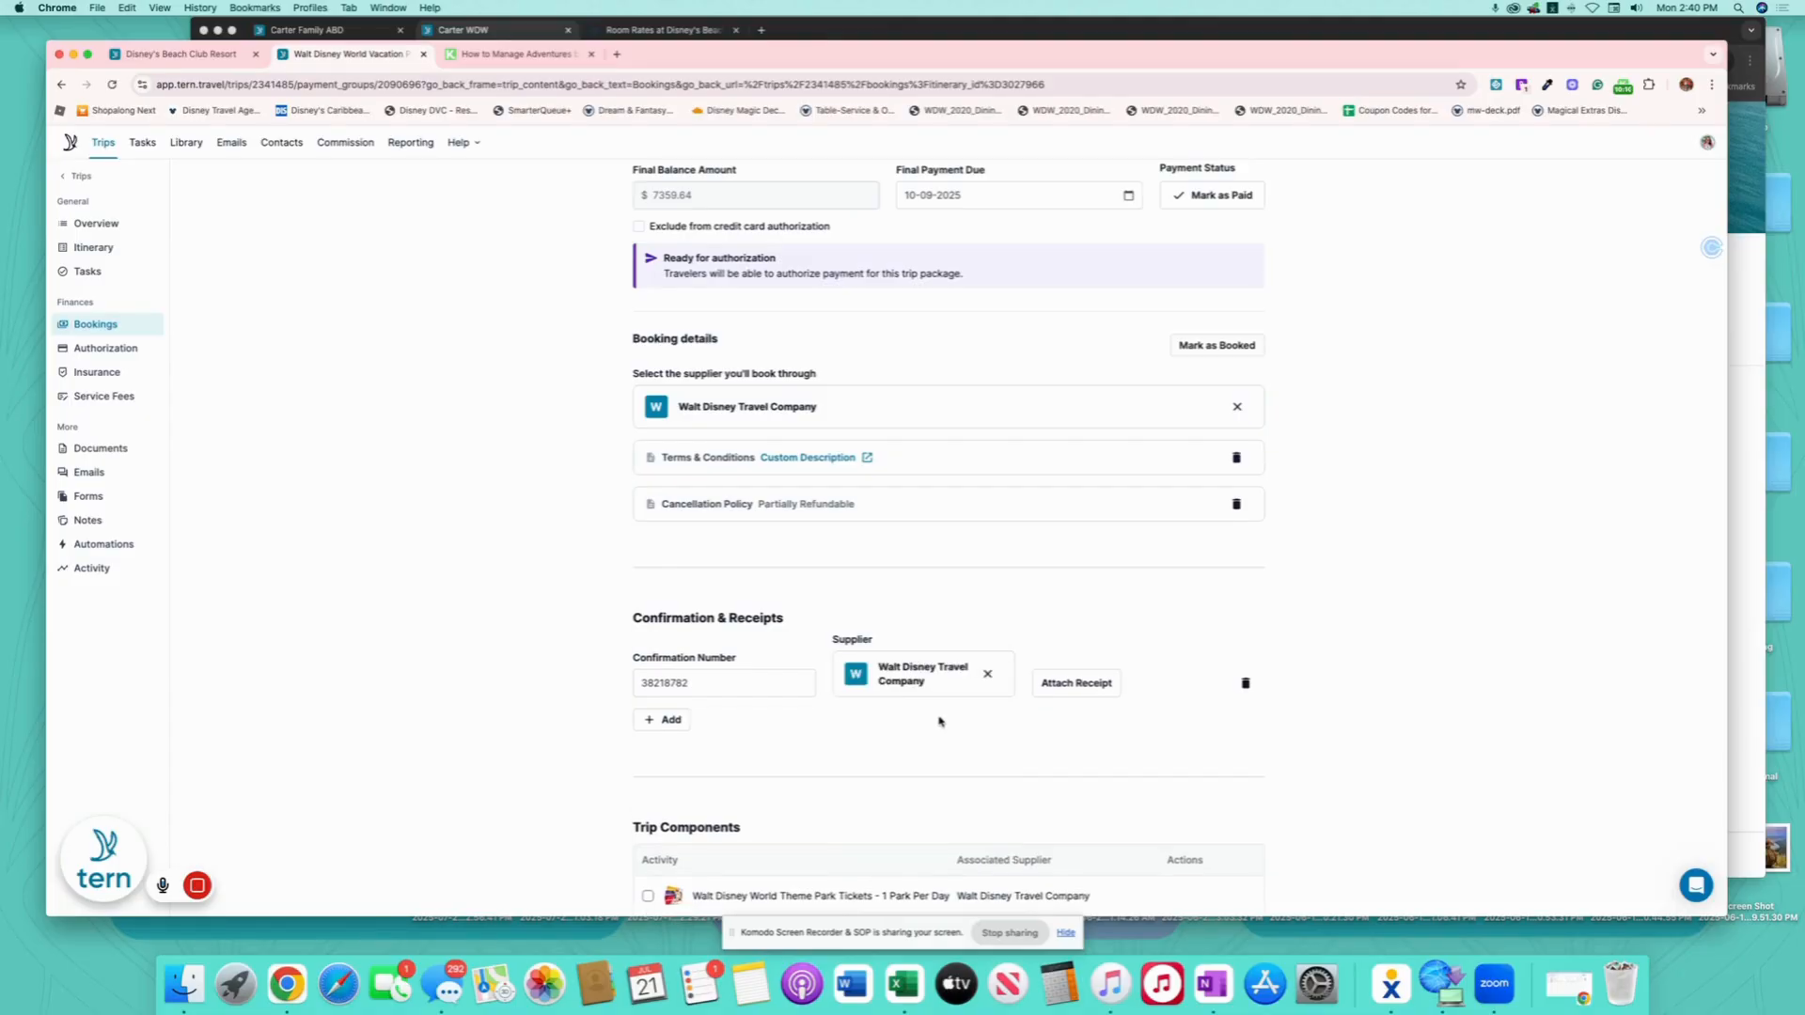
- Mark the package as booked, then select the Beach Club Resort booking in Bookings
{"action": "scroll", "coordinate": [949, 719], "scroll_direction": "down", "scroll_amount": 5}
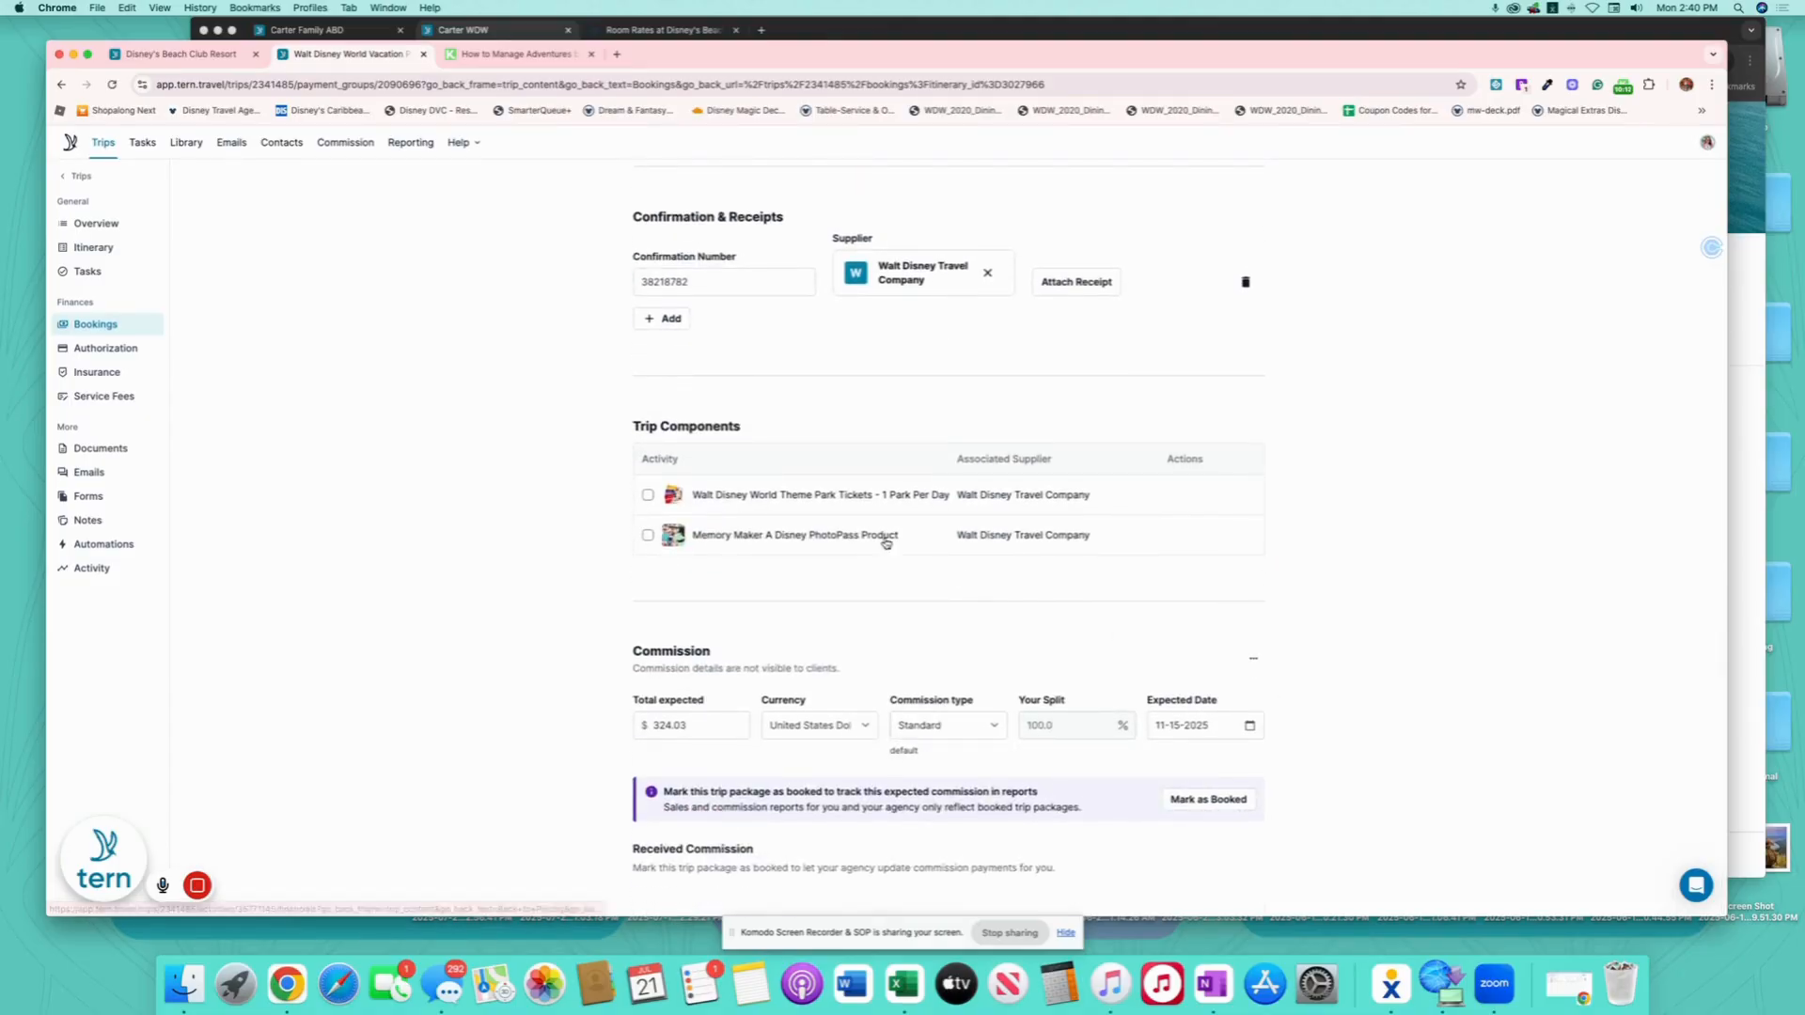
{"action": "scroll", "coordinate": [1193, 757], "scroll_direction": "up", "scroll_amount": 3}
{"action": "scroll", "coordinate": [1255, 808], "scroll_direction": "down", "scroll_amount": 3}
{"action": "left_click", "coordinate": [1206, 800]}
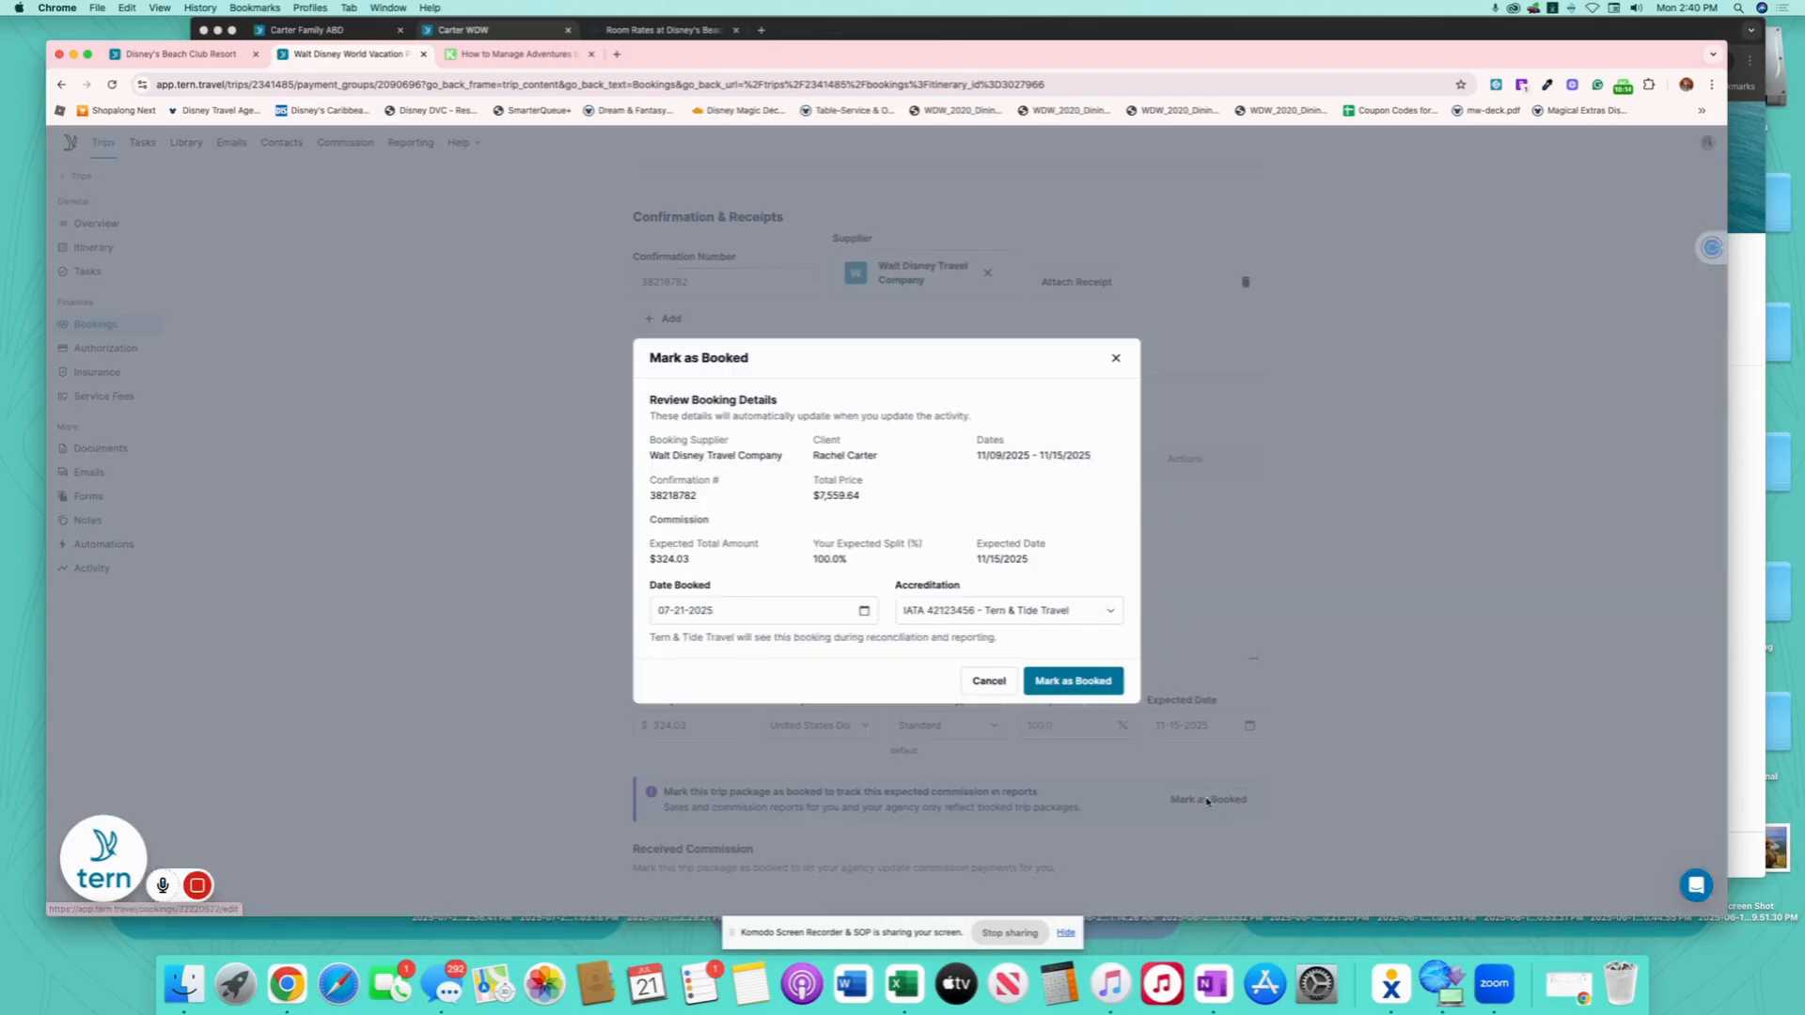
{"action": "left_click", "coordinate": [1055, 683]}
{"action": "scroll", "coordinate": [778, 500], "scroll_direction": "up", "scroll_amount": 15}
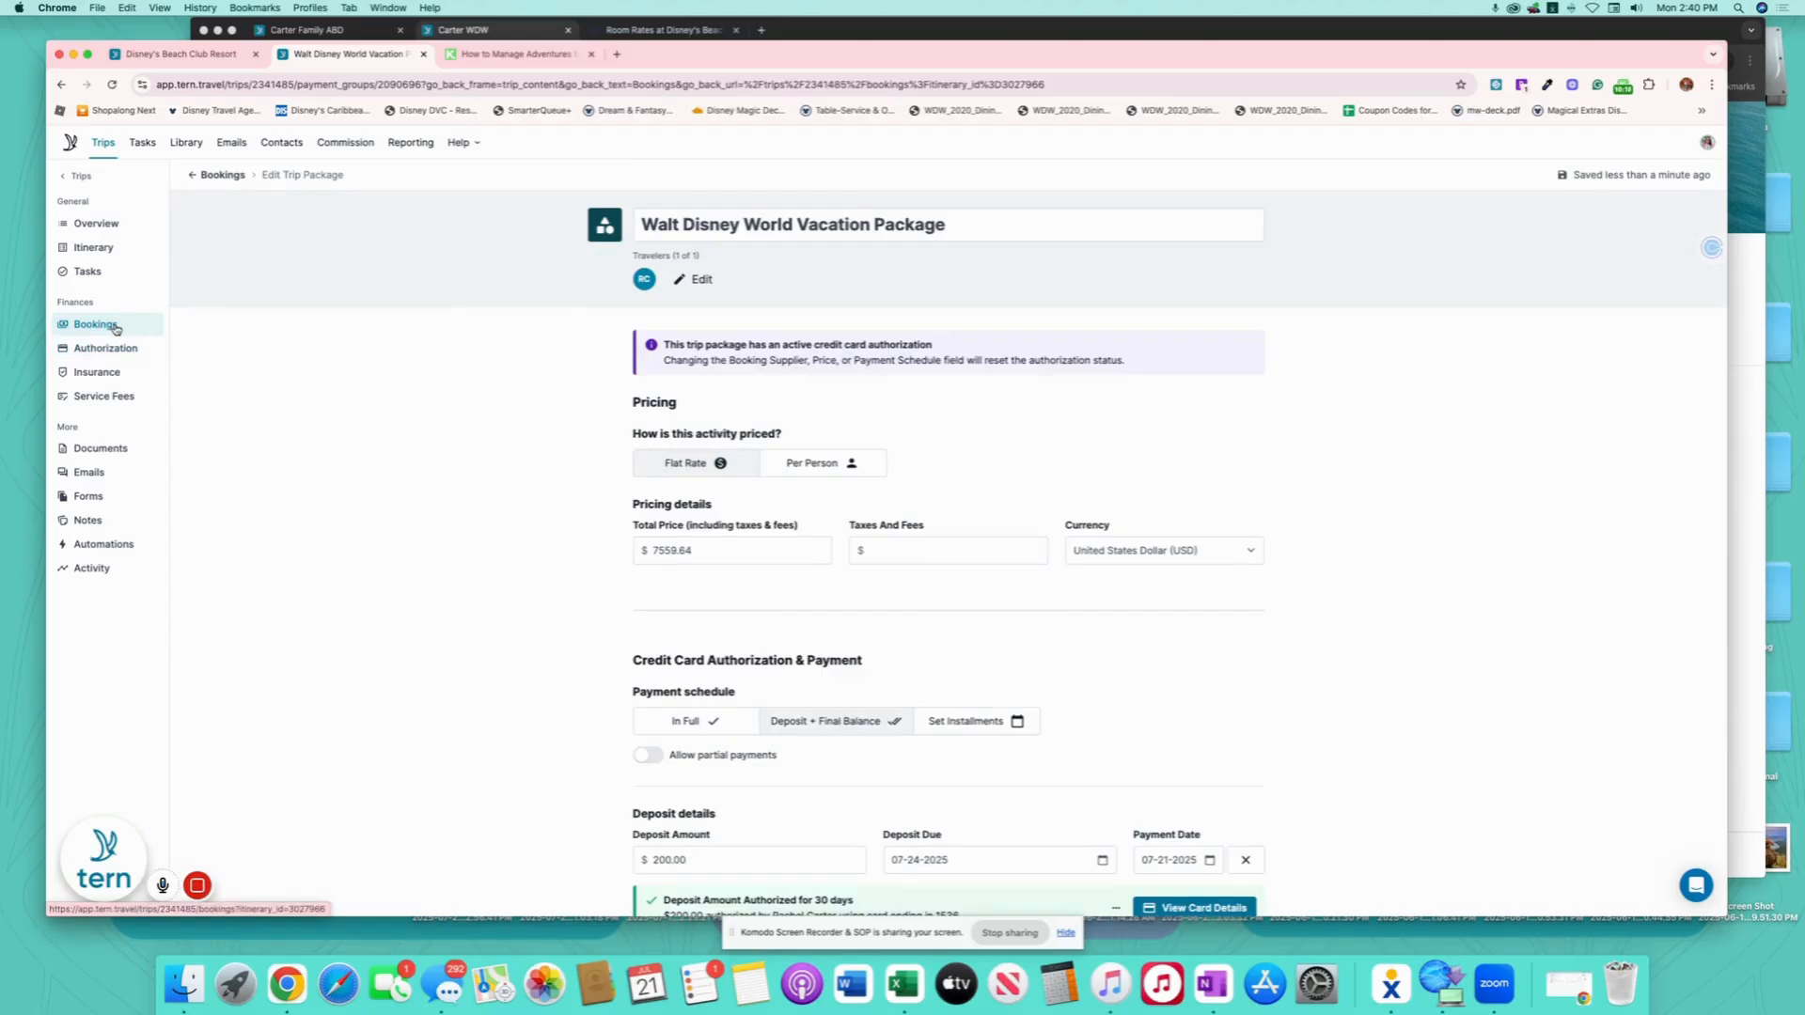
{"action": "left_click", "coordinate": [115, 326]}
{"action": "left_click", "coordinate": [198, 453]}
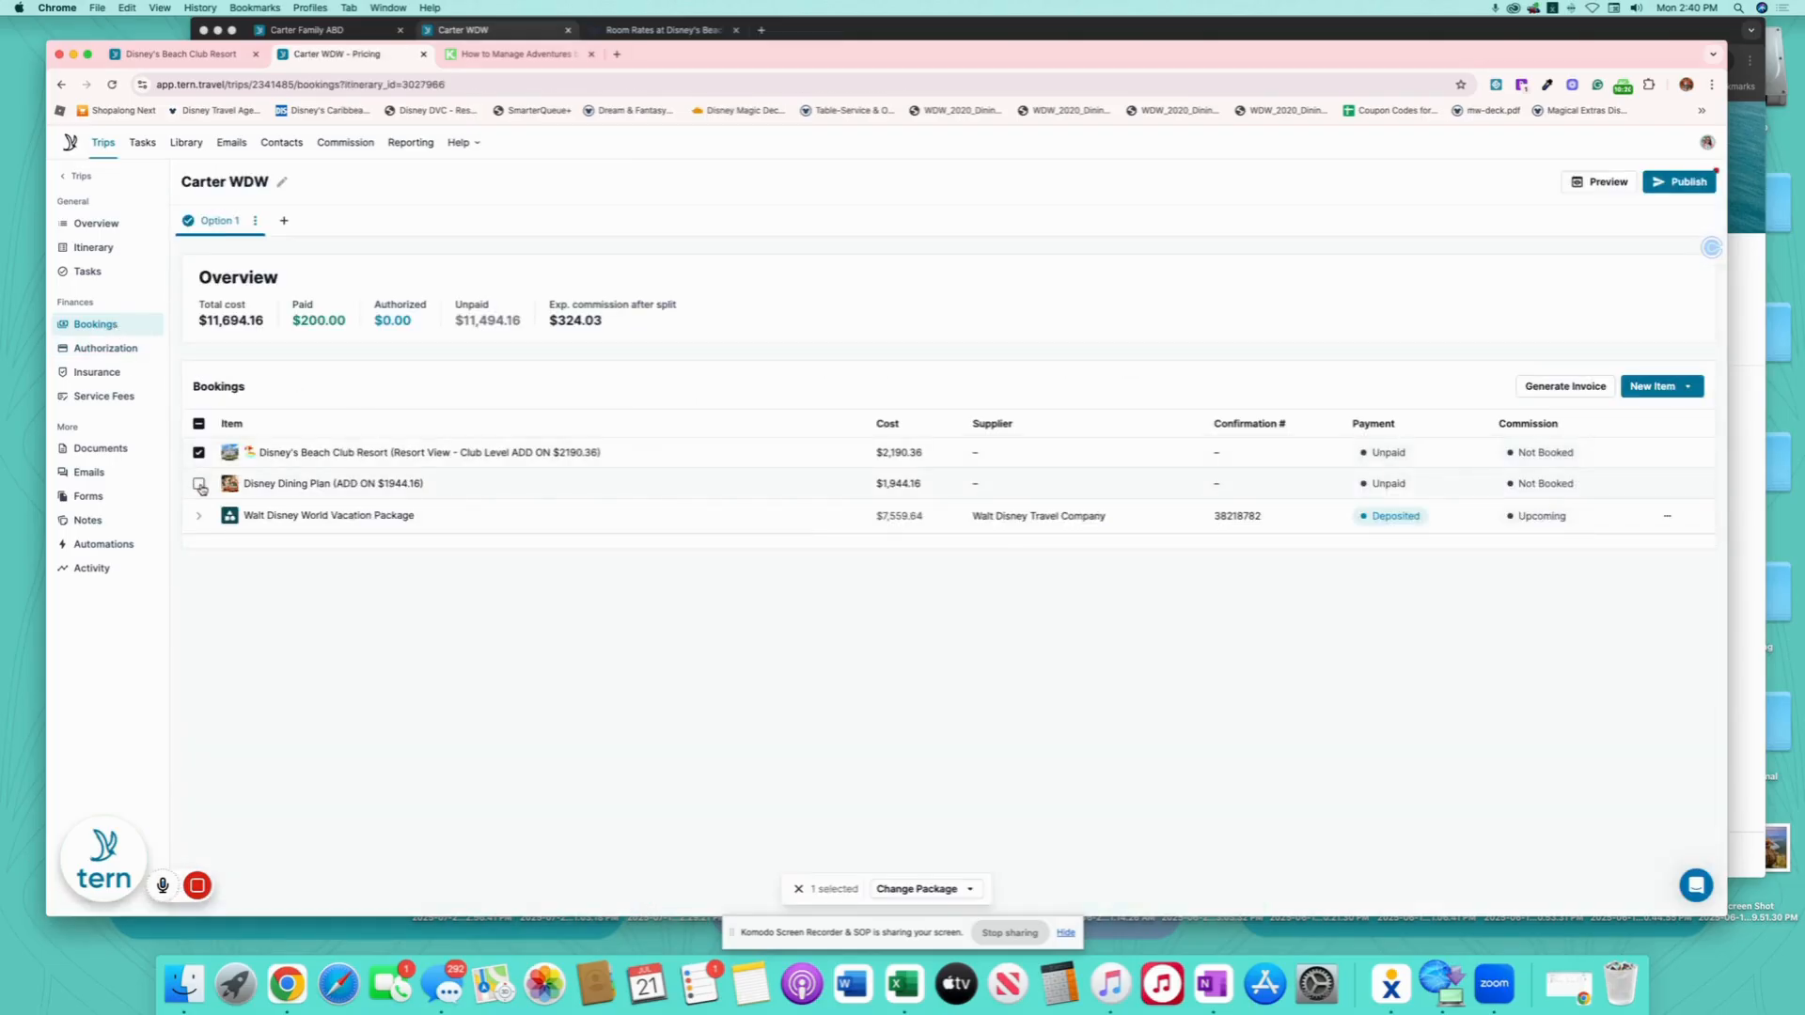
- Add the Dining Plan to the selection, move both add-ons into the WDW Vacation Package, open it
{"action": "left_click", "coordinate": [199, 484]}
{"action": "left_click", "coordinate": [925, 893]}
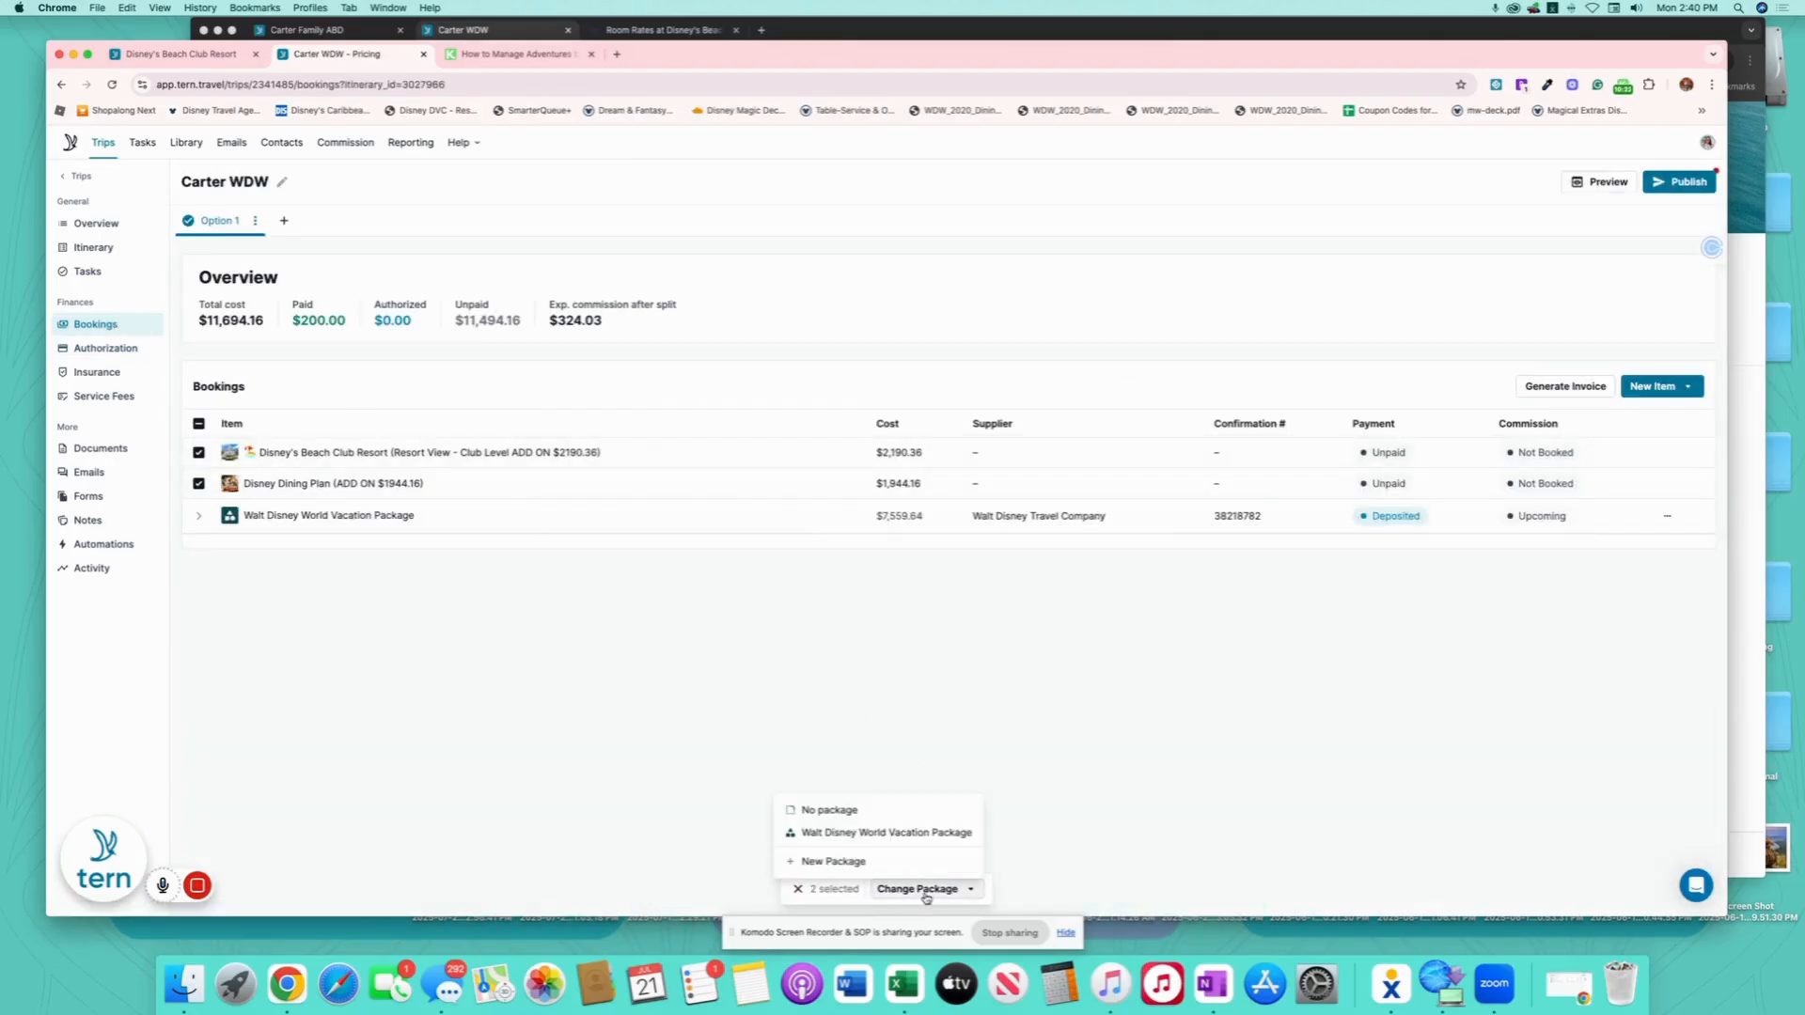
{"action": "left_click", "coordinate": [844, 831]}
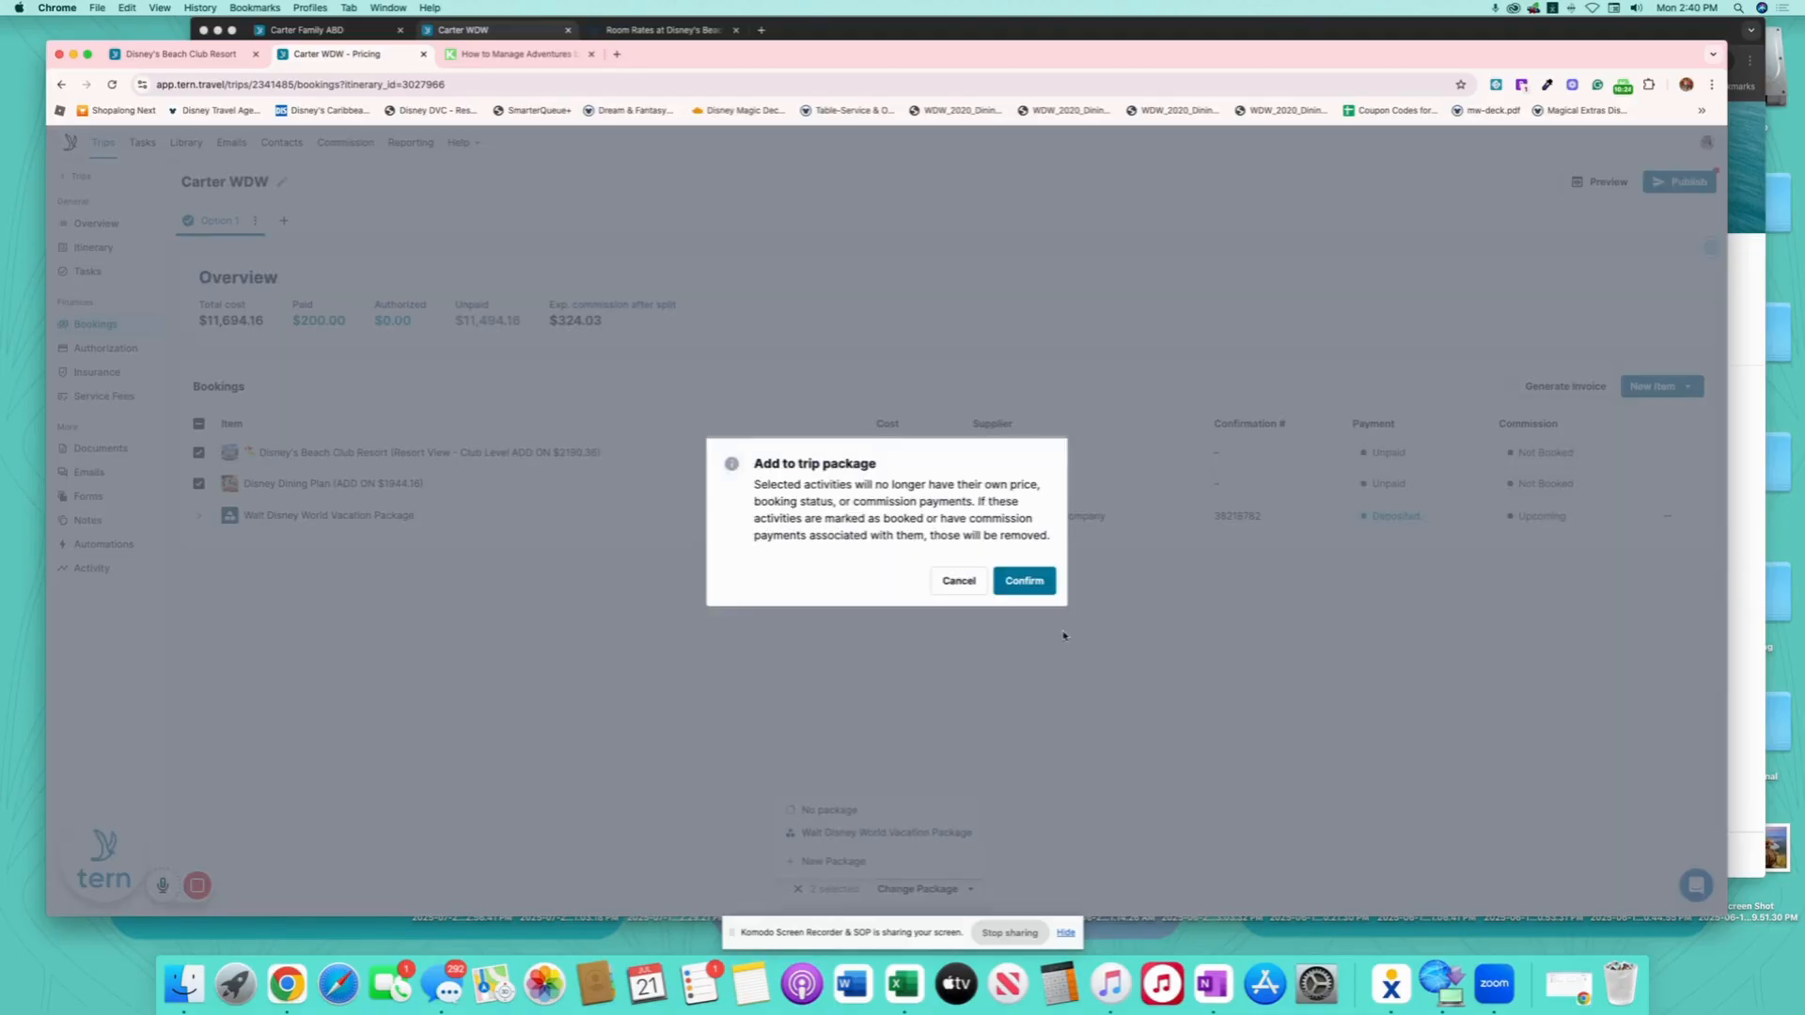
{"action": "left_click", "coordinate": [1041, 586]}
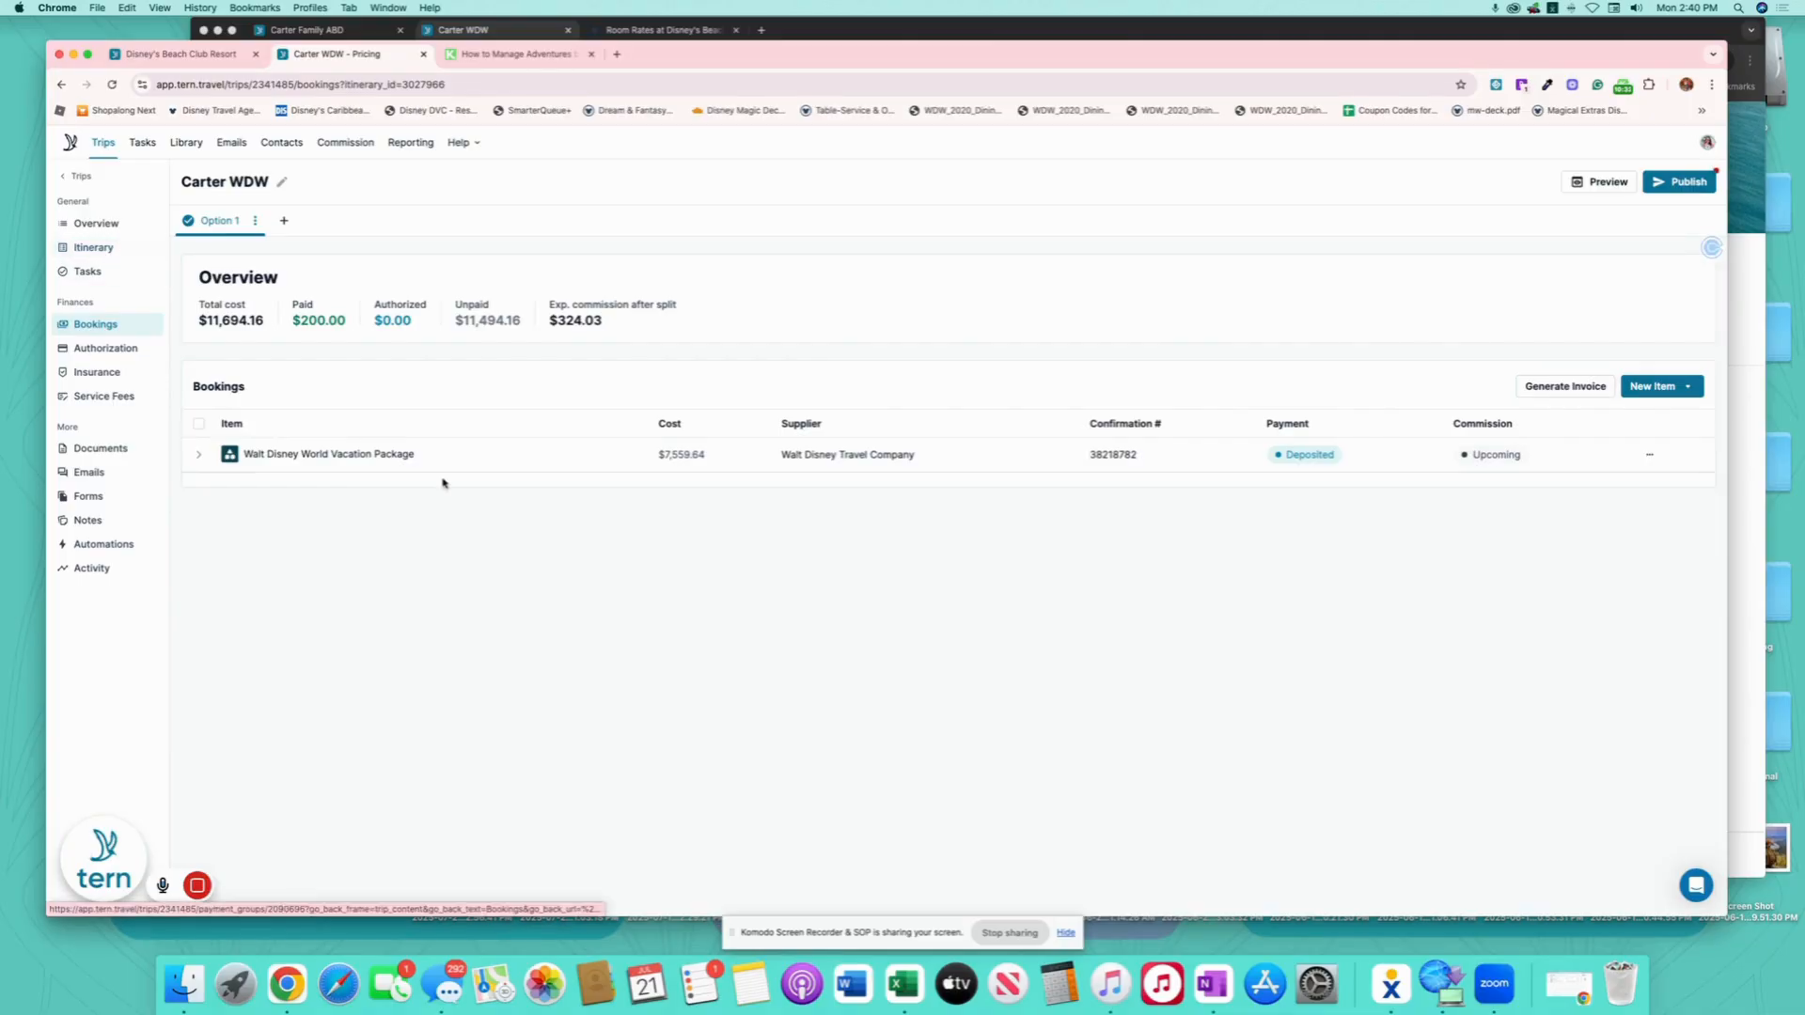
{"action": "left_click", "coordinate": [393, 456]}
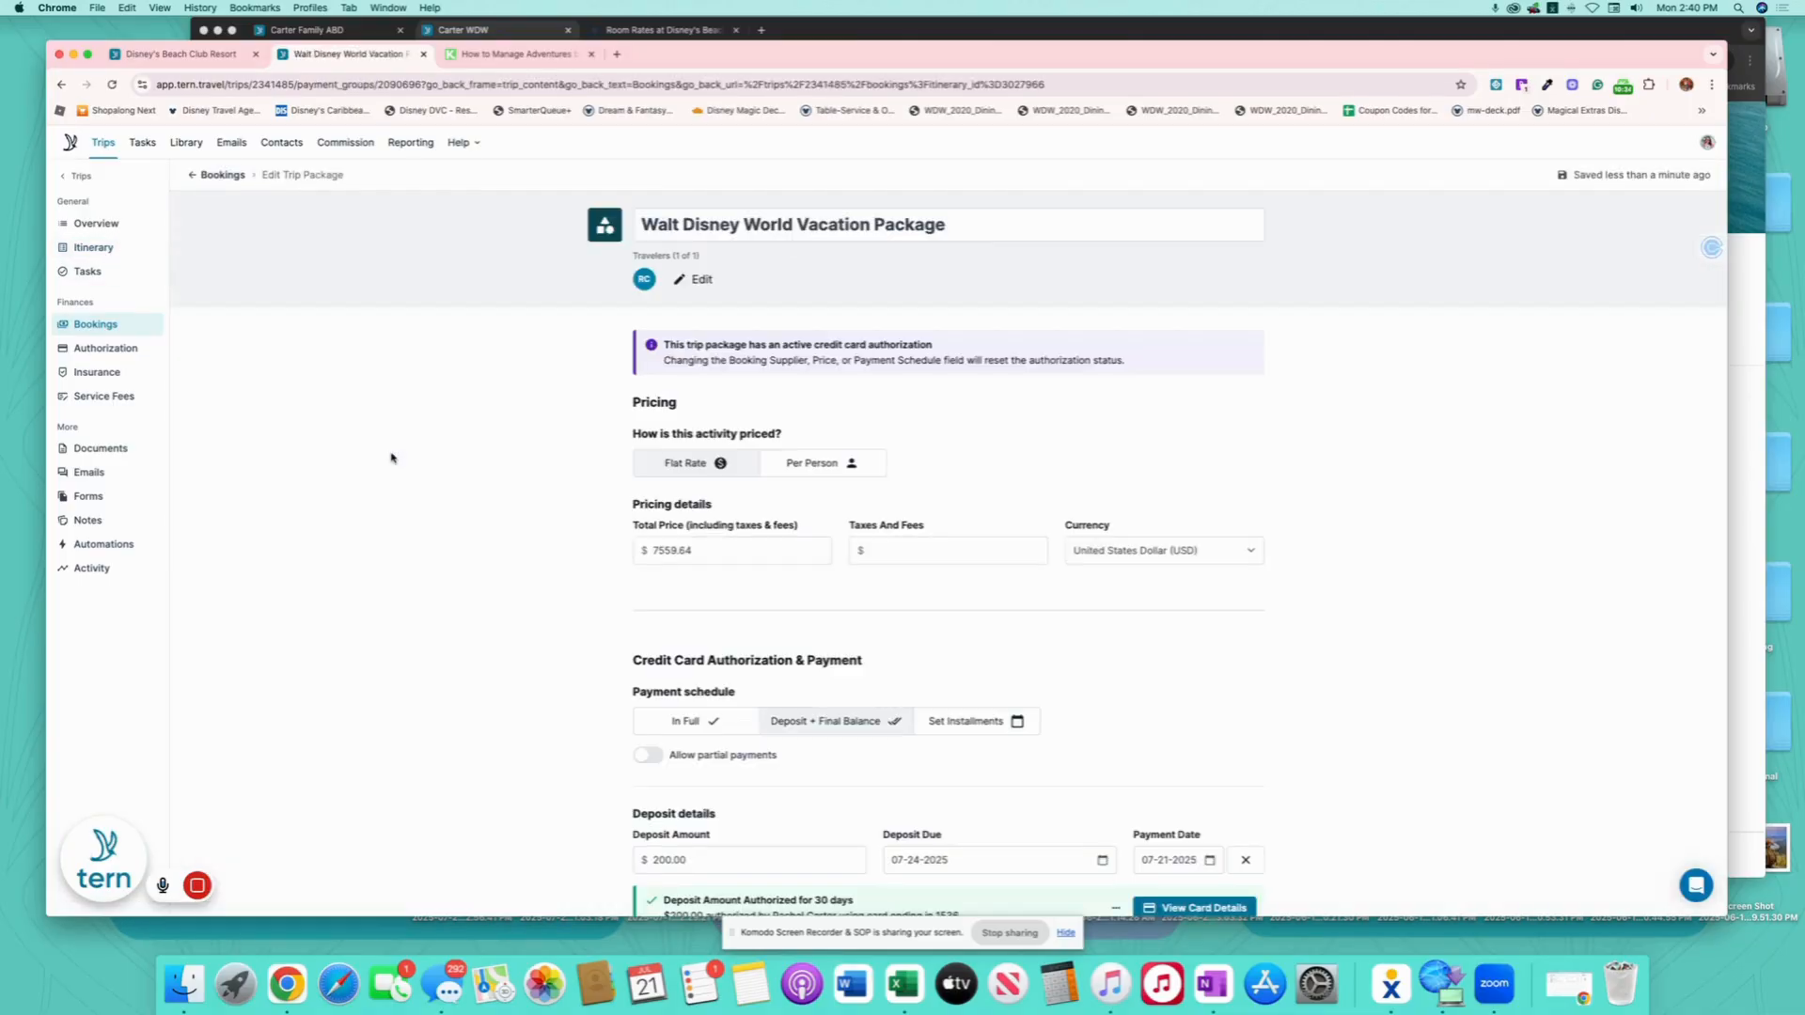
- Change the package total price from 7559.64 to 11694.16
{"action": "left_click_drag", "start_coordinate": [722, 547], "coordinate": [649, 549]}
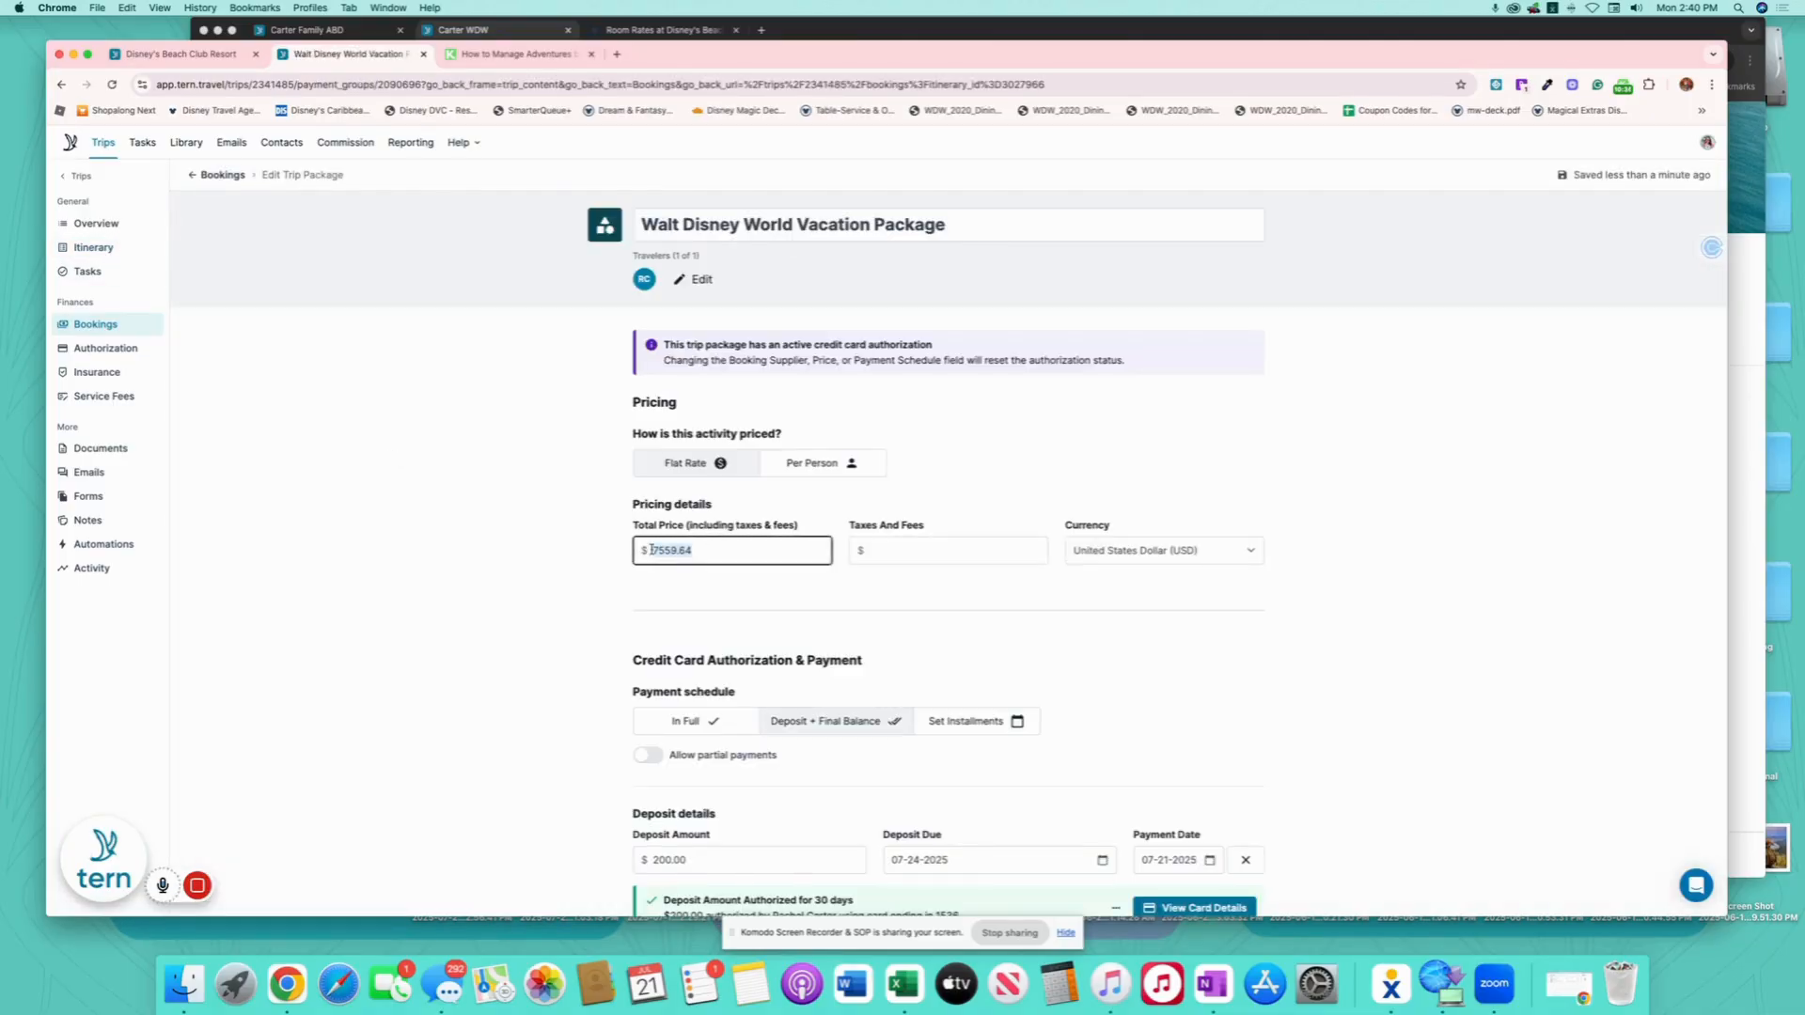
{"action": "type", "text": "11694.16"}
{"action": "left_click", "coordinate": [1115, 649]}
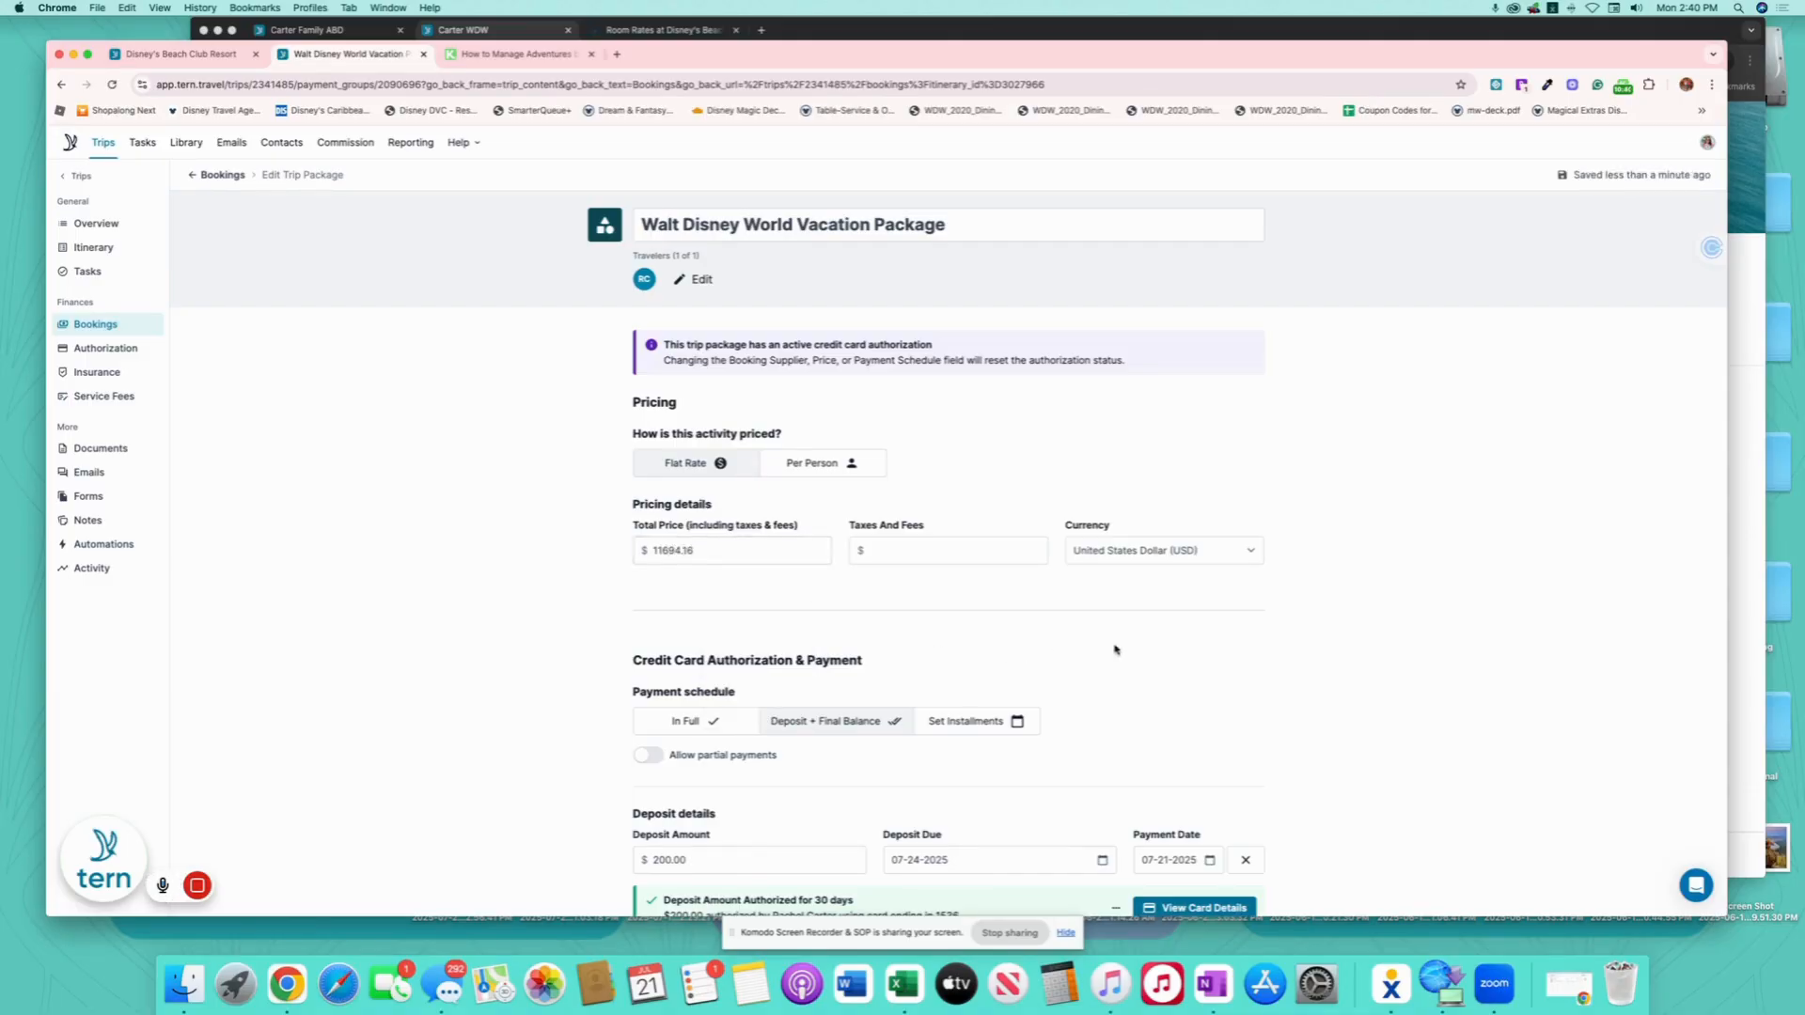
{"action": "scroll", "coordinate": [1342, 640], "scroll_direction": "down", "scroll_amount": 6}
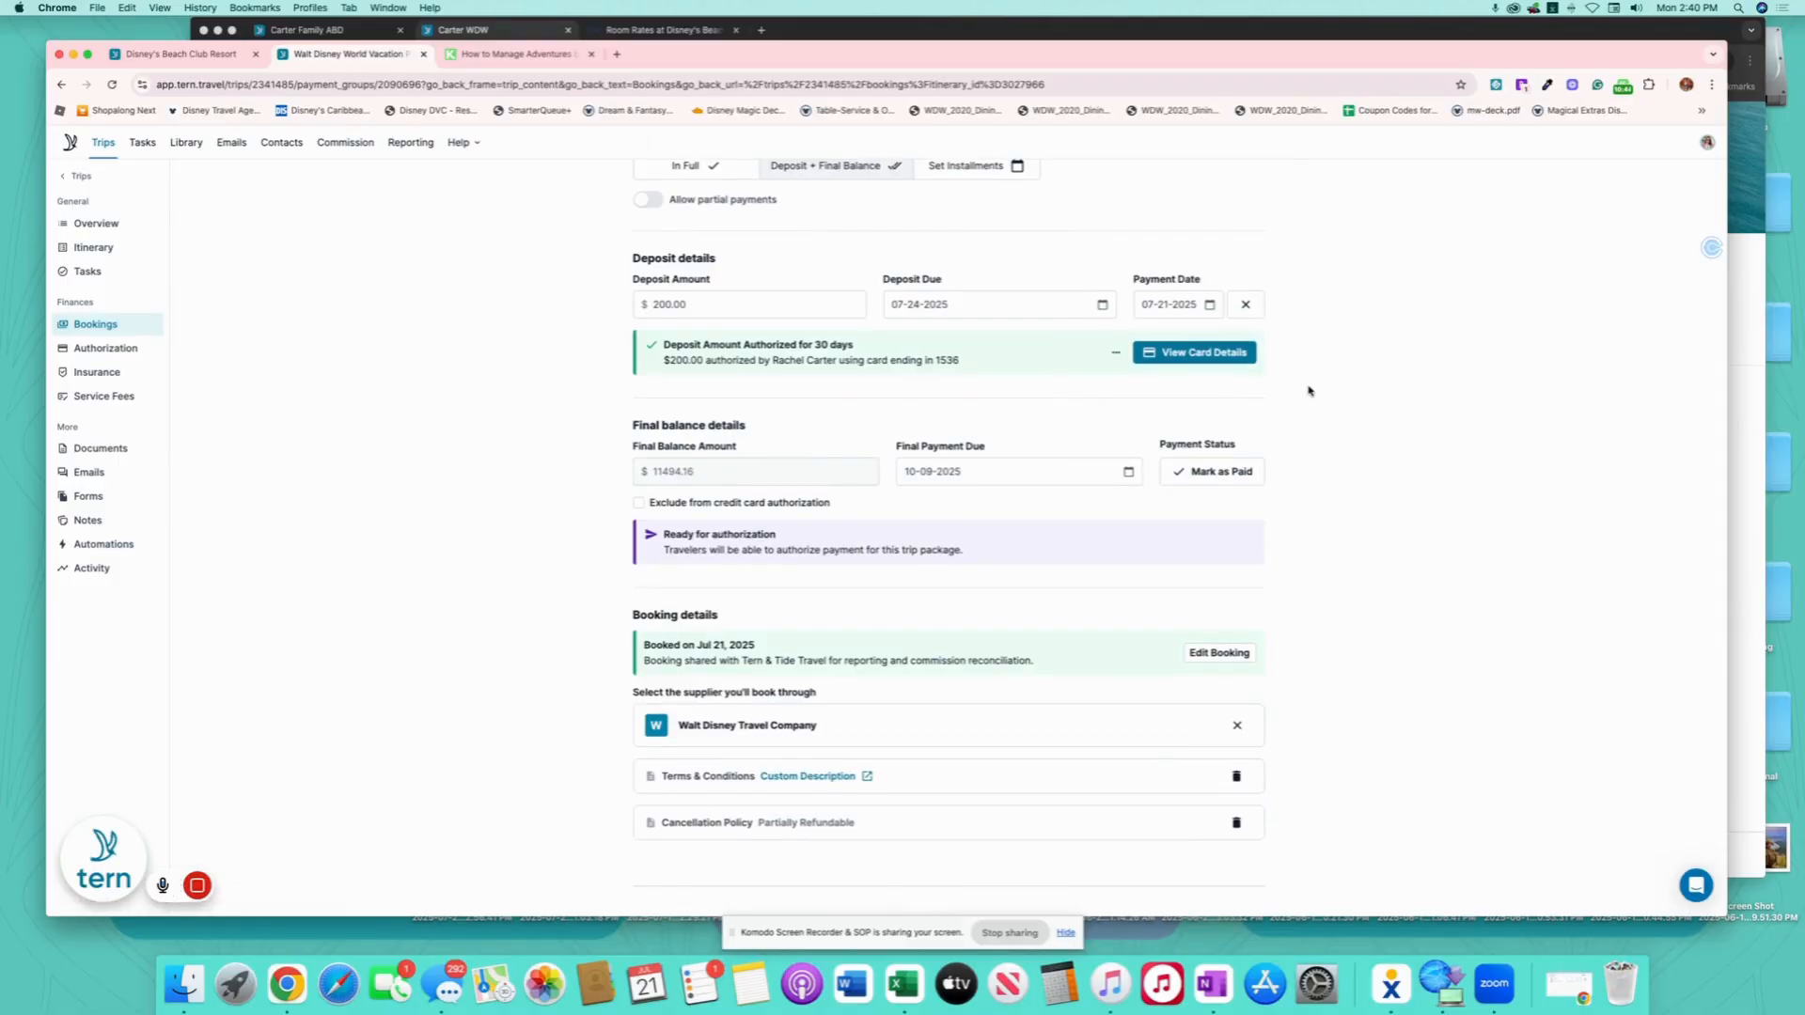
{"action": "scroll", "coordinate": [1311, 391], "scroll_direction": "up", "scroll_amount": 1}
{"action": "scroll", "coordinate": [790, 556], "scroll_direction": "down", "scroll_amount": 1}
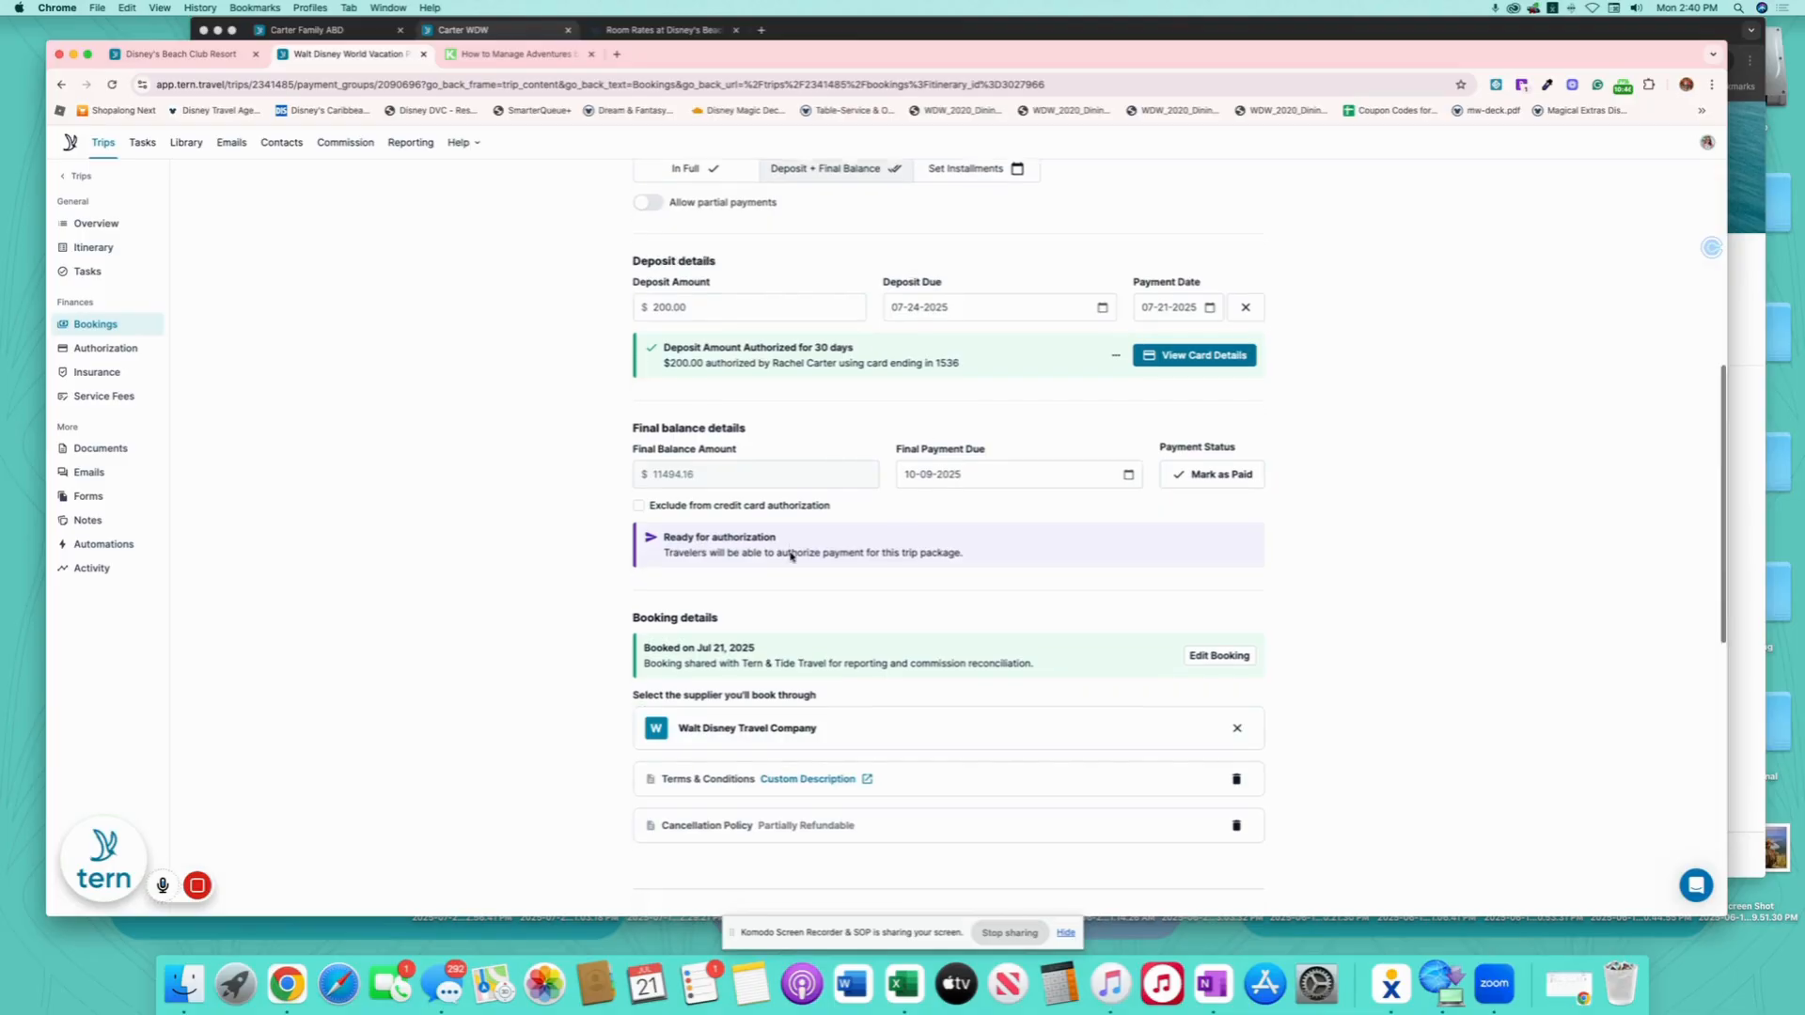
{"action": "scroll", "coordinate": [790, 557], "scroll_direction": "down", "scroll_amount": 3}
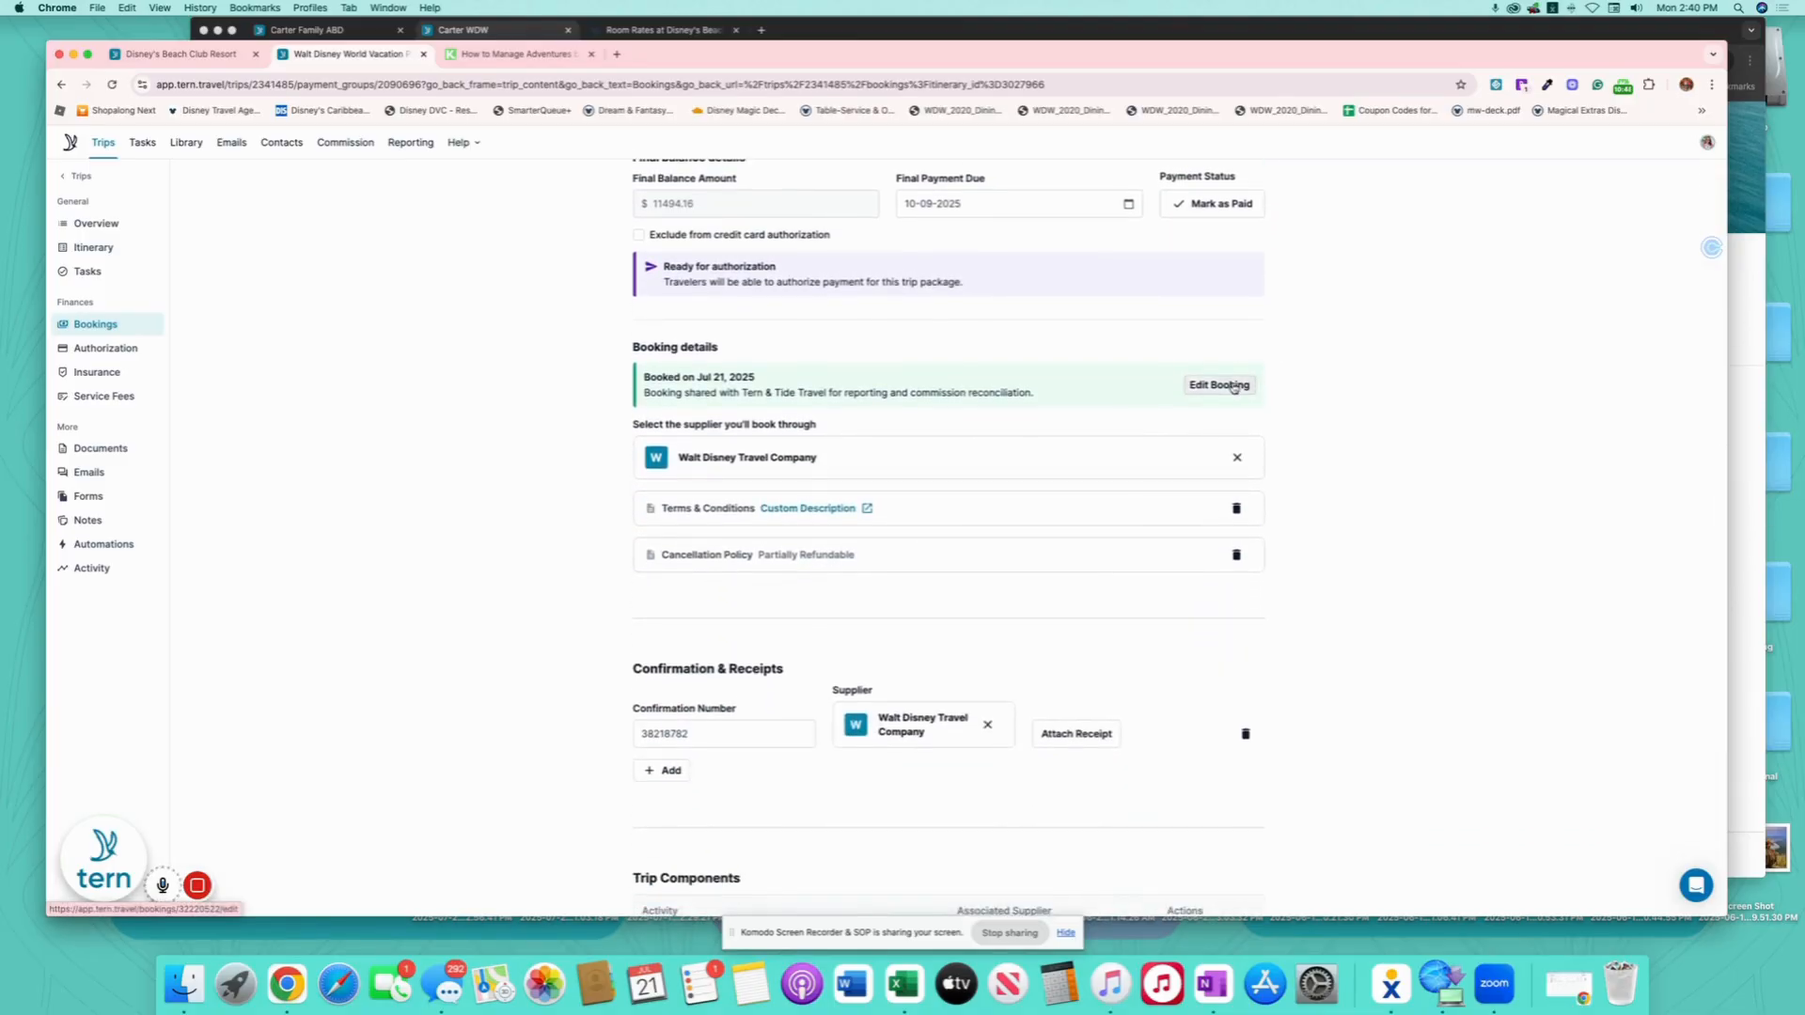
- Review the package booking details without changes and return to the itinerary board
{"action": "left_click", "coordinate": [1232, 387]}
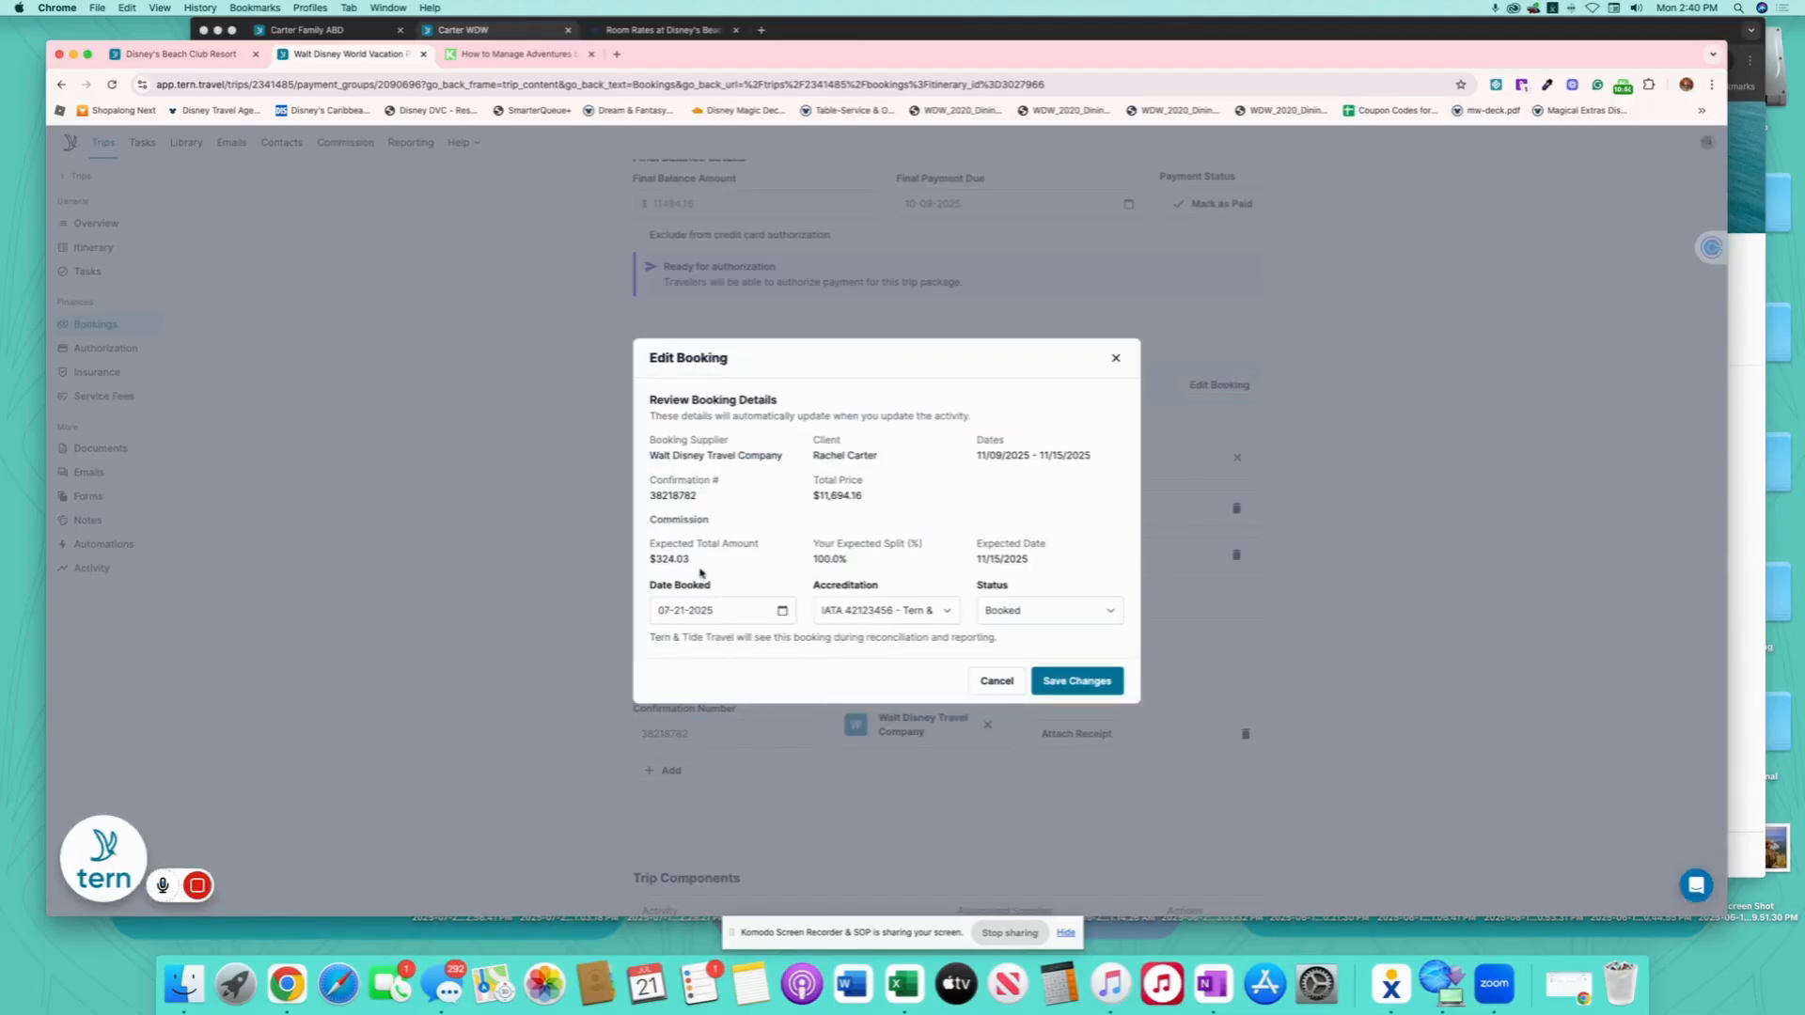
{"action": "left_click", "coordinate": [1115, 358]}
{"action": "scroll", "coordinate": [999, 476], "scroll_direction": "down", "scroll_amount": 5}
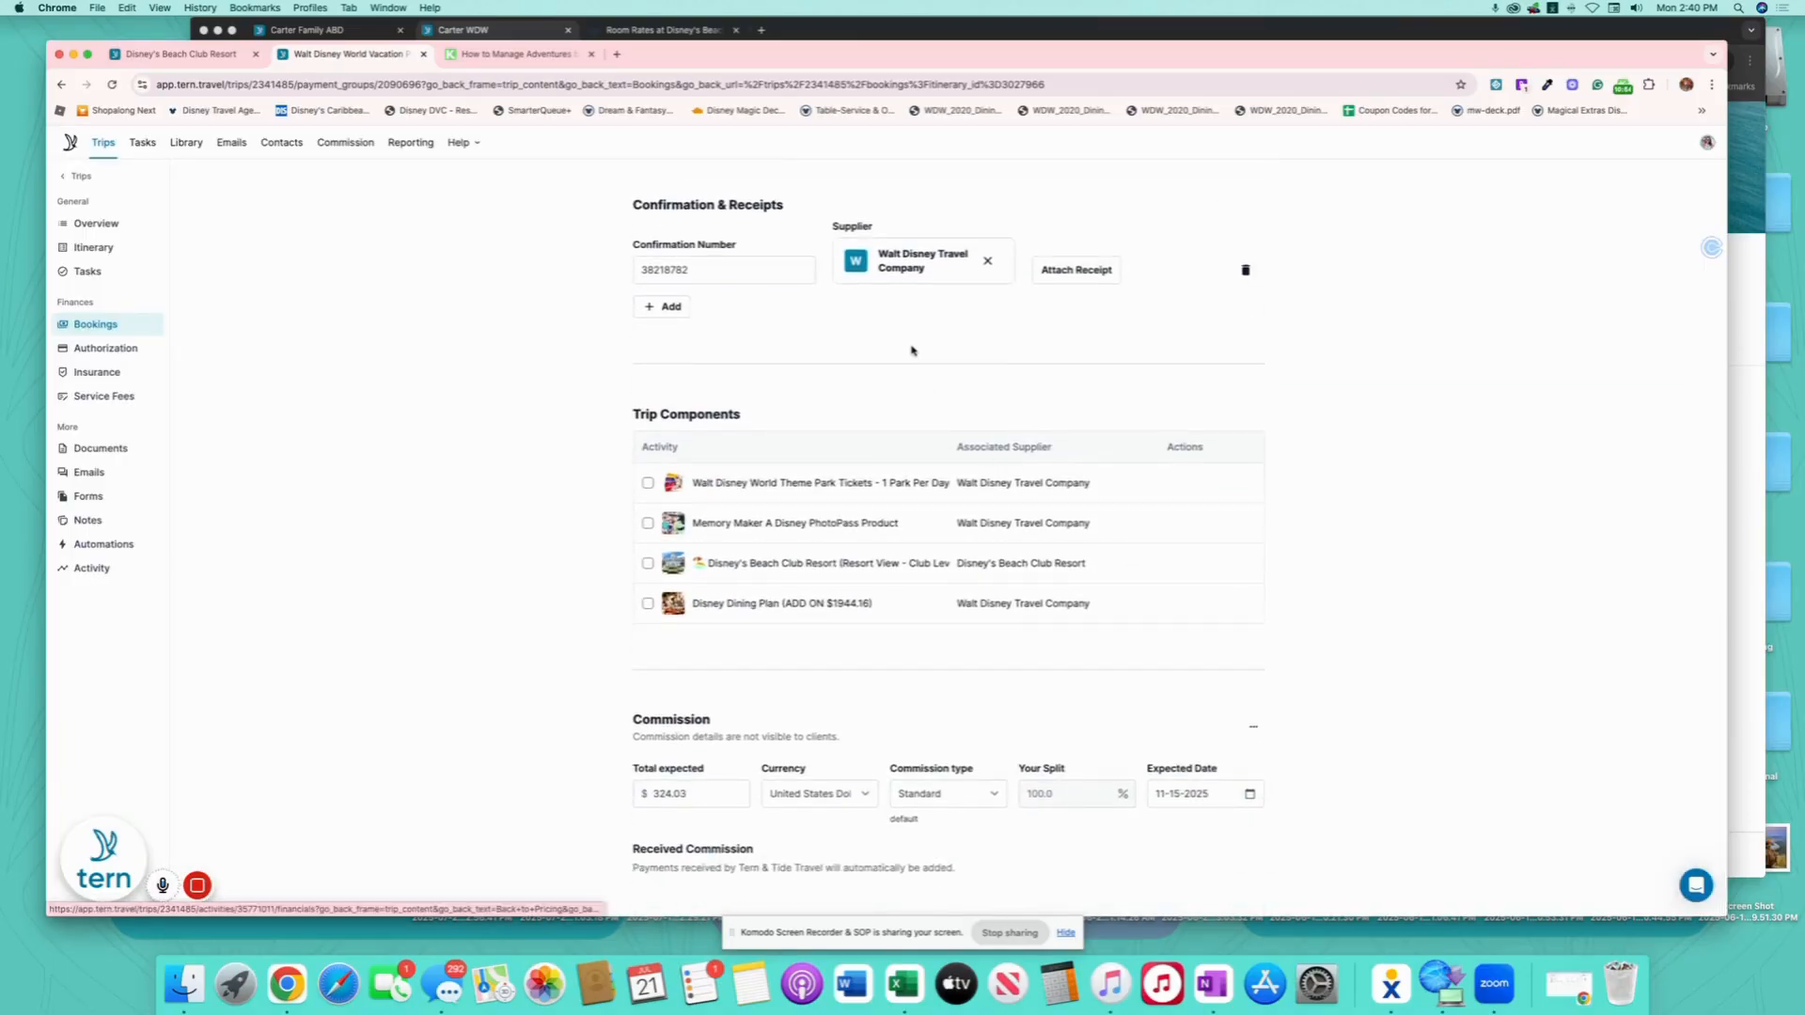
{"action": "scroll", "coordinate": [910, 351], "scroll_direction": "up", "scroll_amount": 8}
{"action": "scroll", "coordinate": [912, 351], "scroll_direction": "up", "scroll_amount": 5}
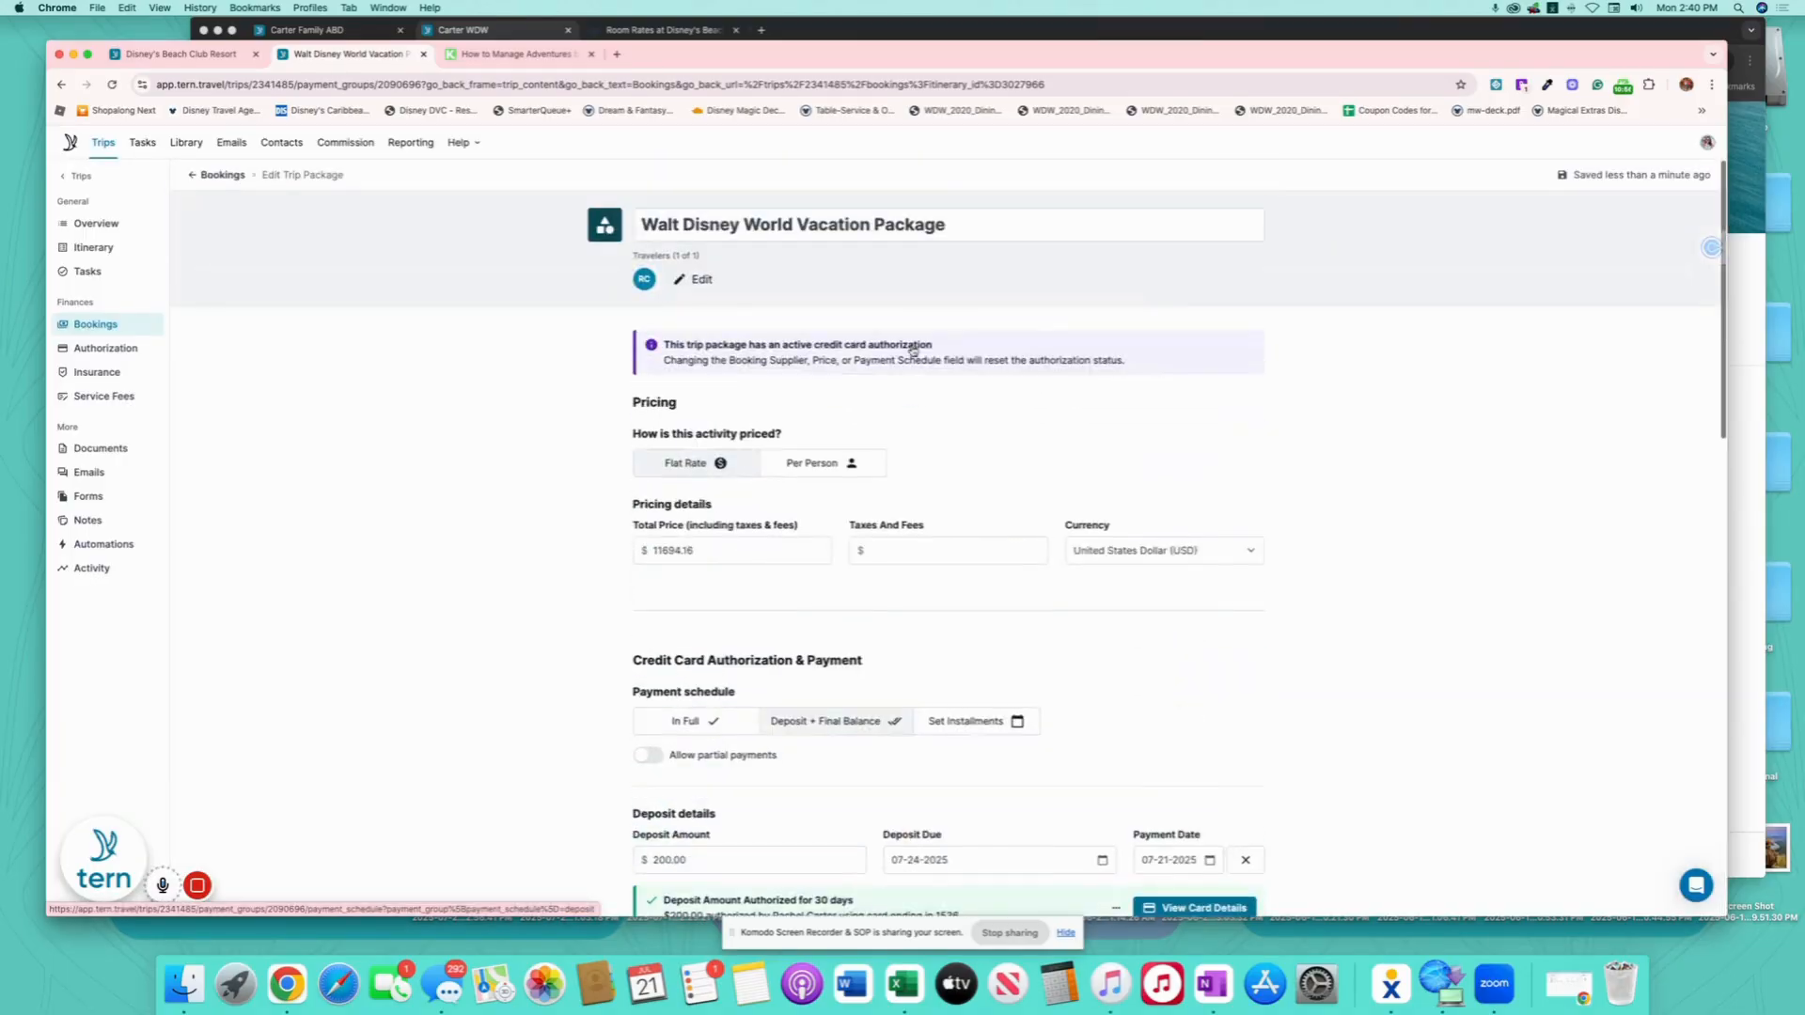
{"action": "left_click", "coordinate": [94, 249]}
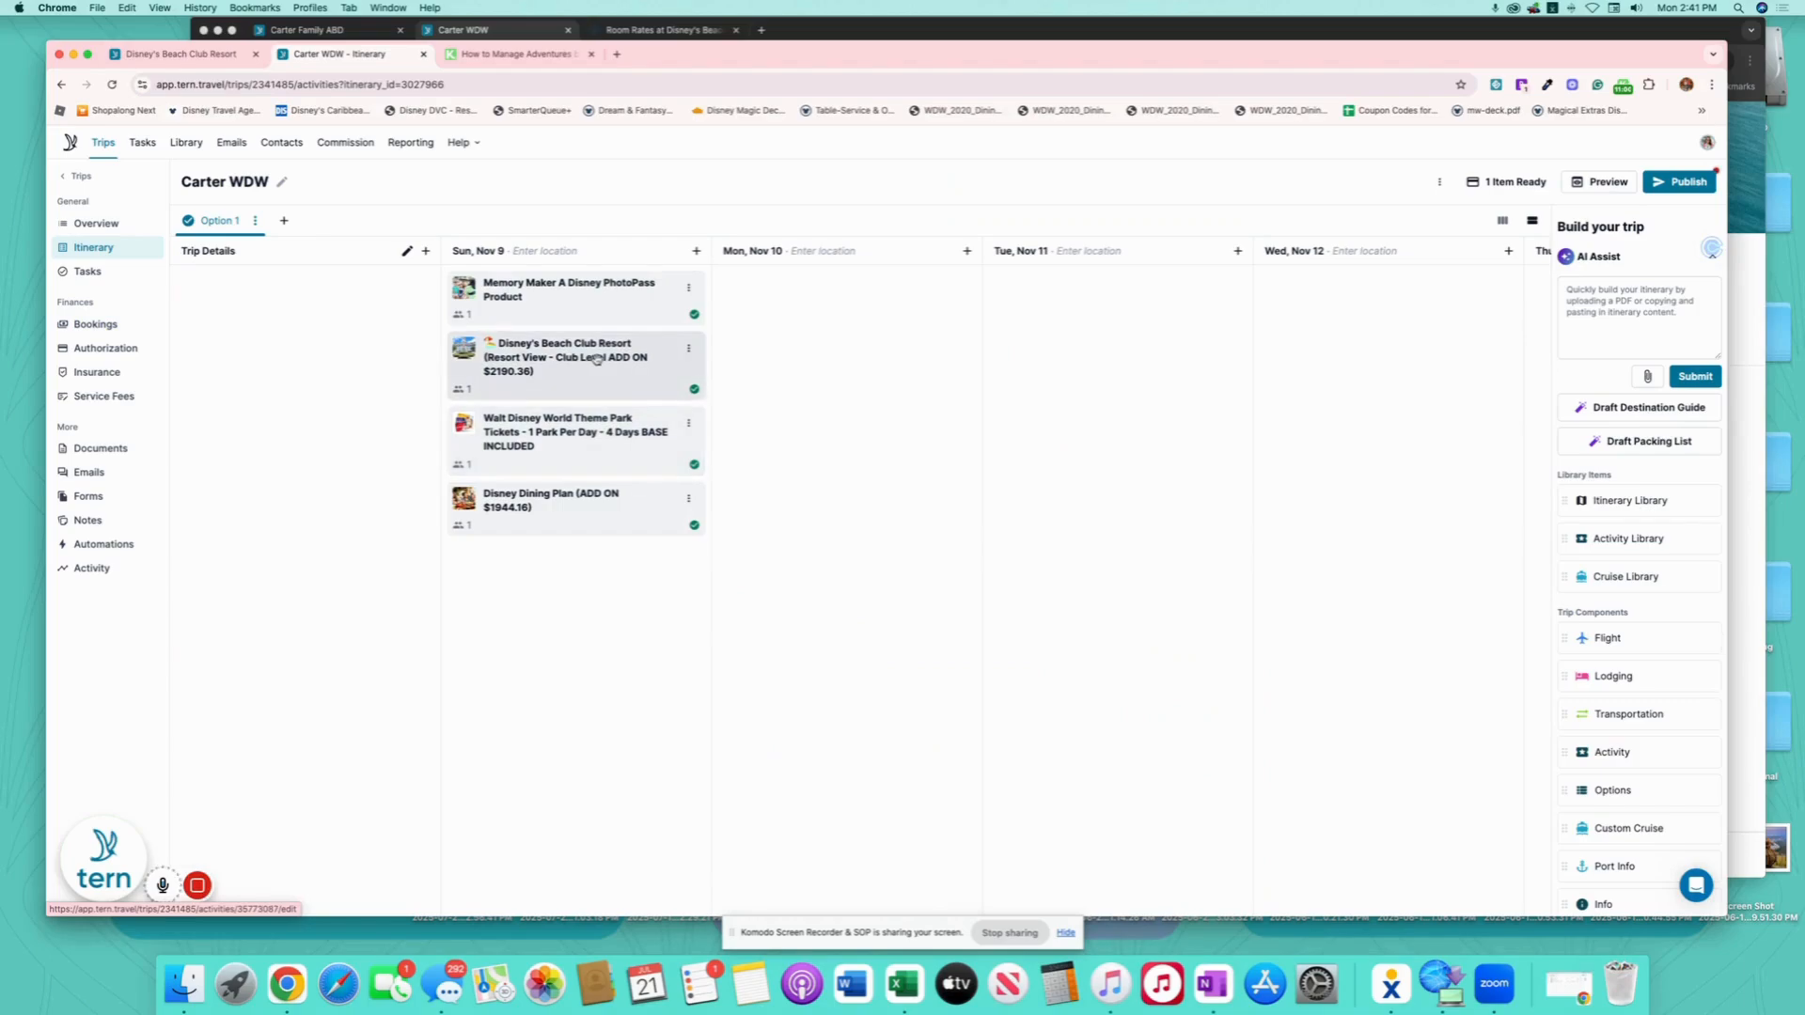
- Remove 'ADD ON $2190.36' from the Disney's Beach Club Resort lodging title
{"action": "left_click", "coordinate": [595, 359]}
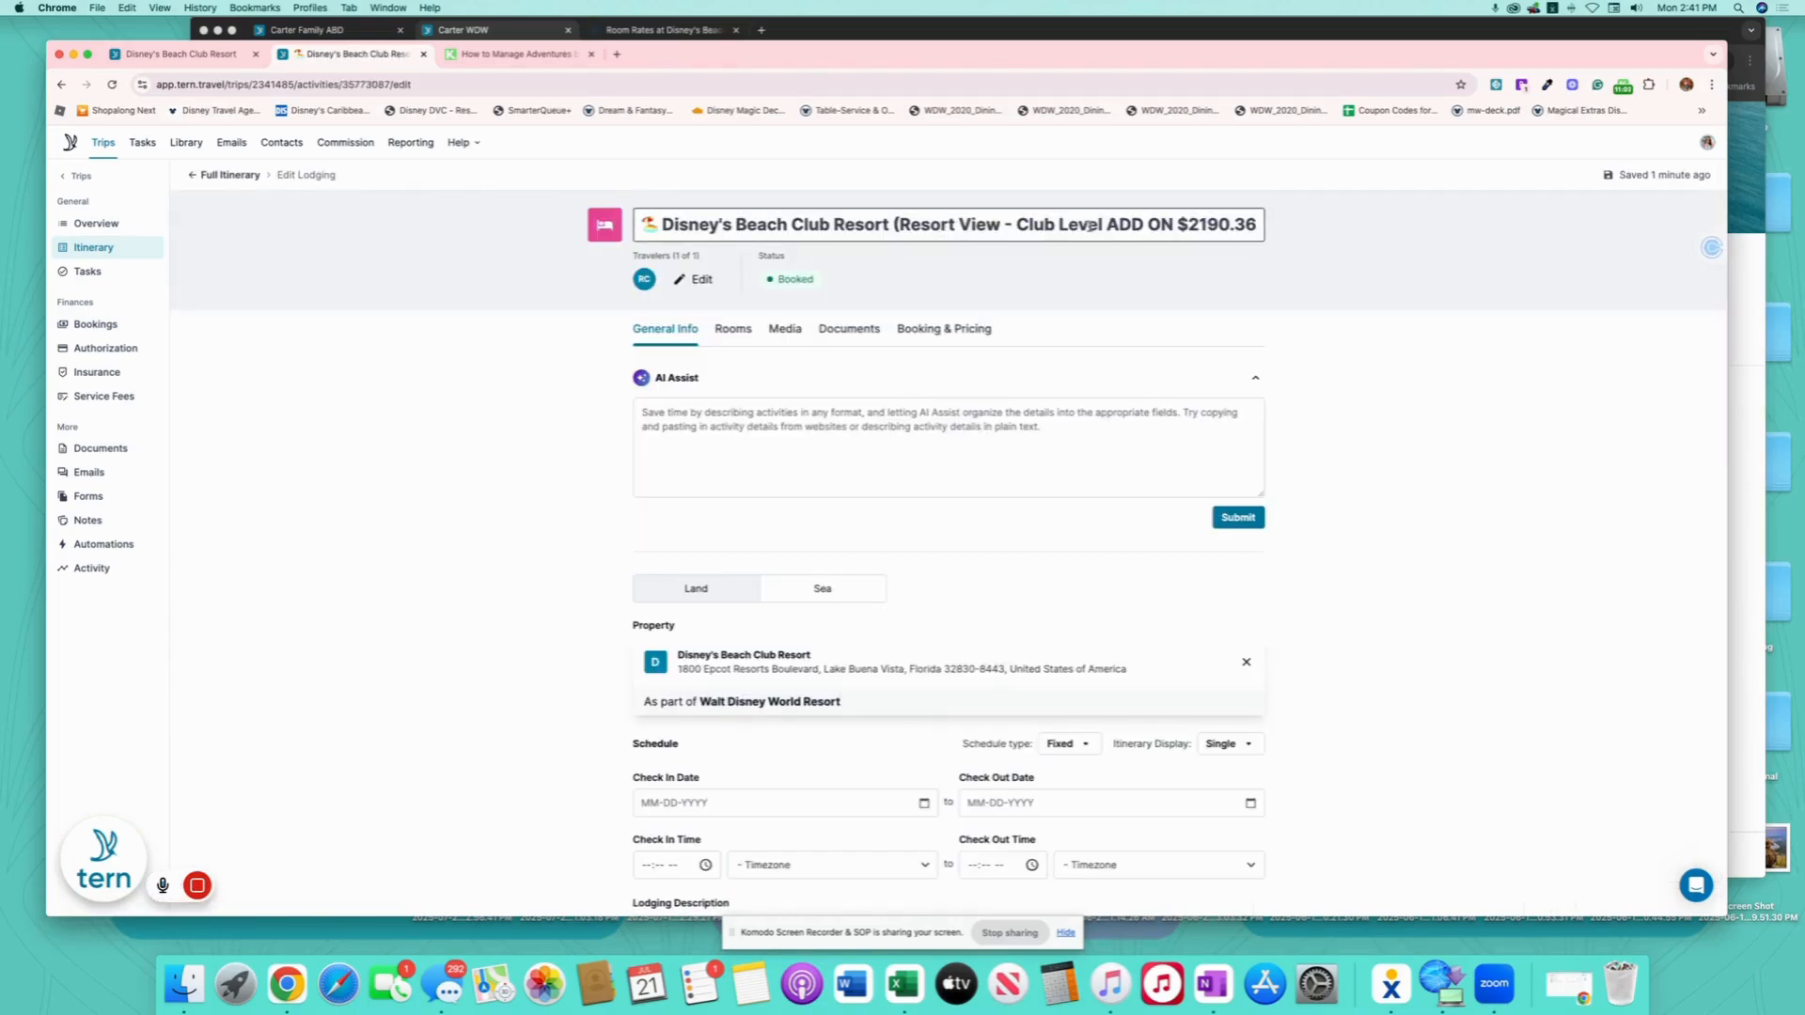
{"action": "left_click_drag", "start_coordinate": [1108, 223], "coordinate": [1257, 226]}
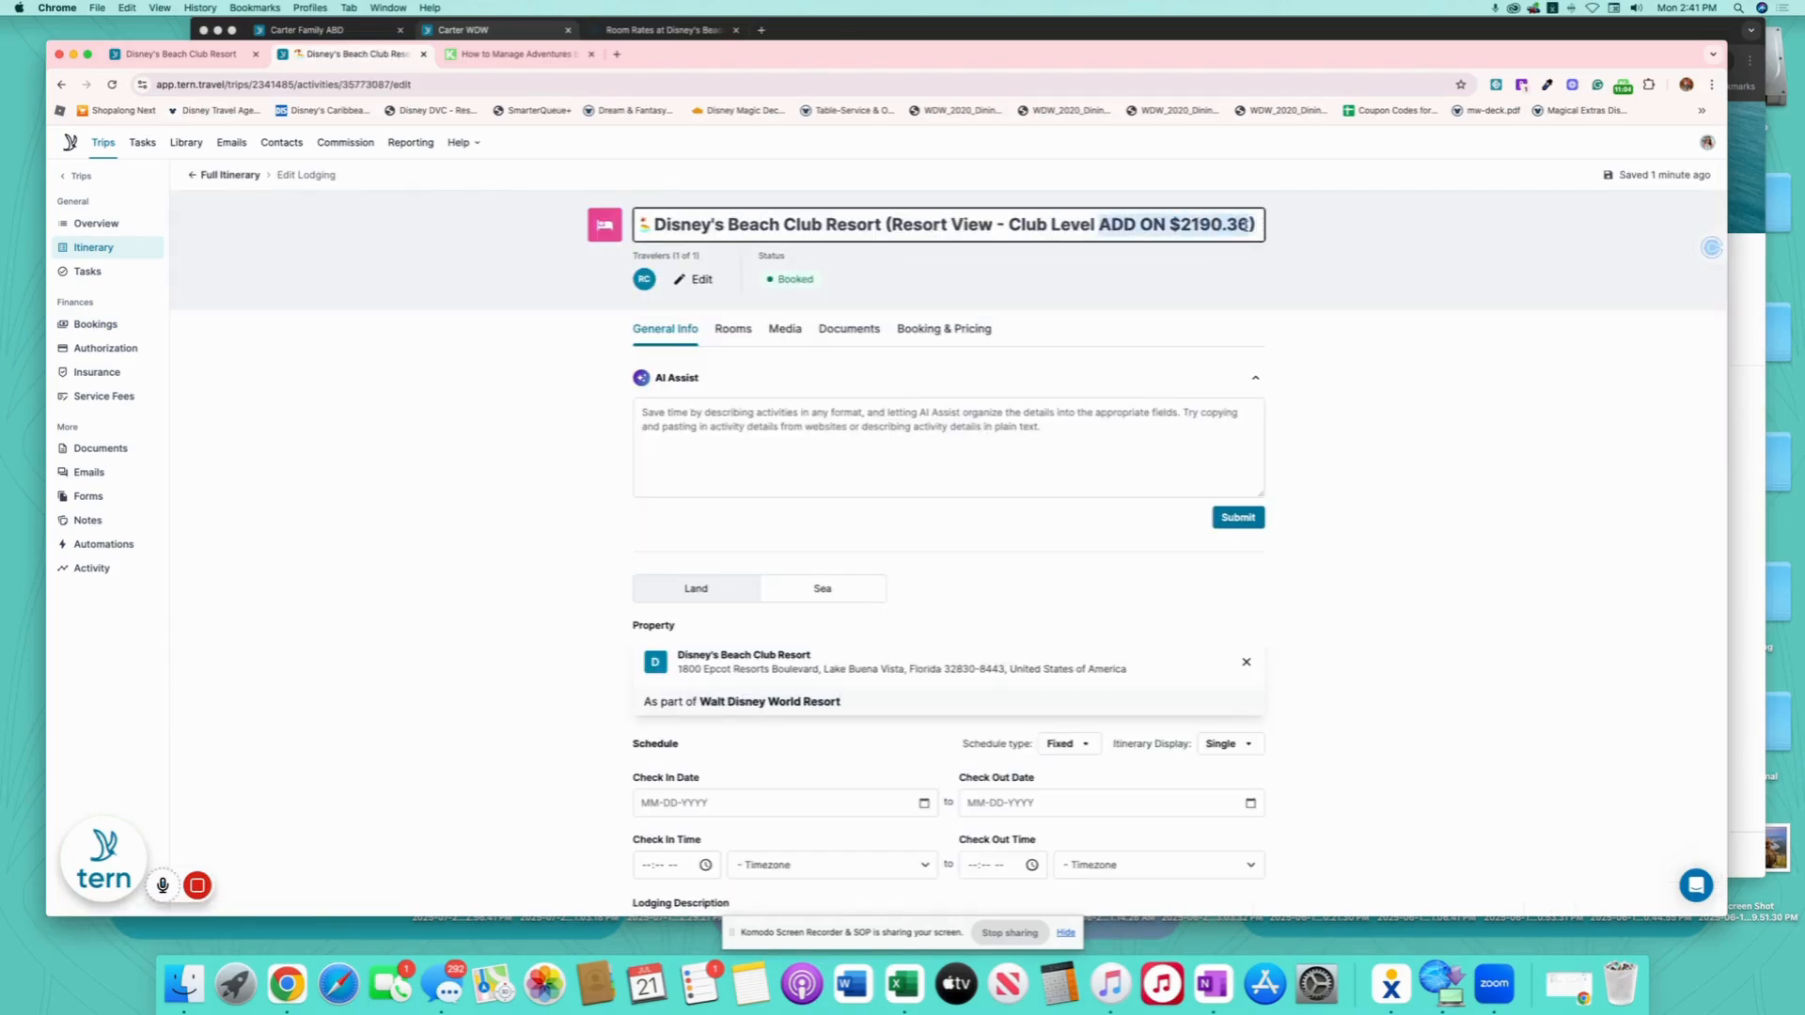
{"action": "key", "text": "BackSpace"}
{"action": "left_click", "coordinate": [943, 328]}
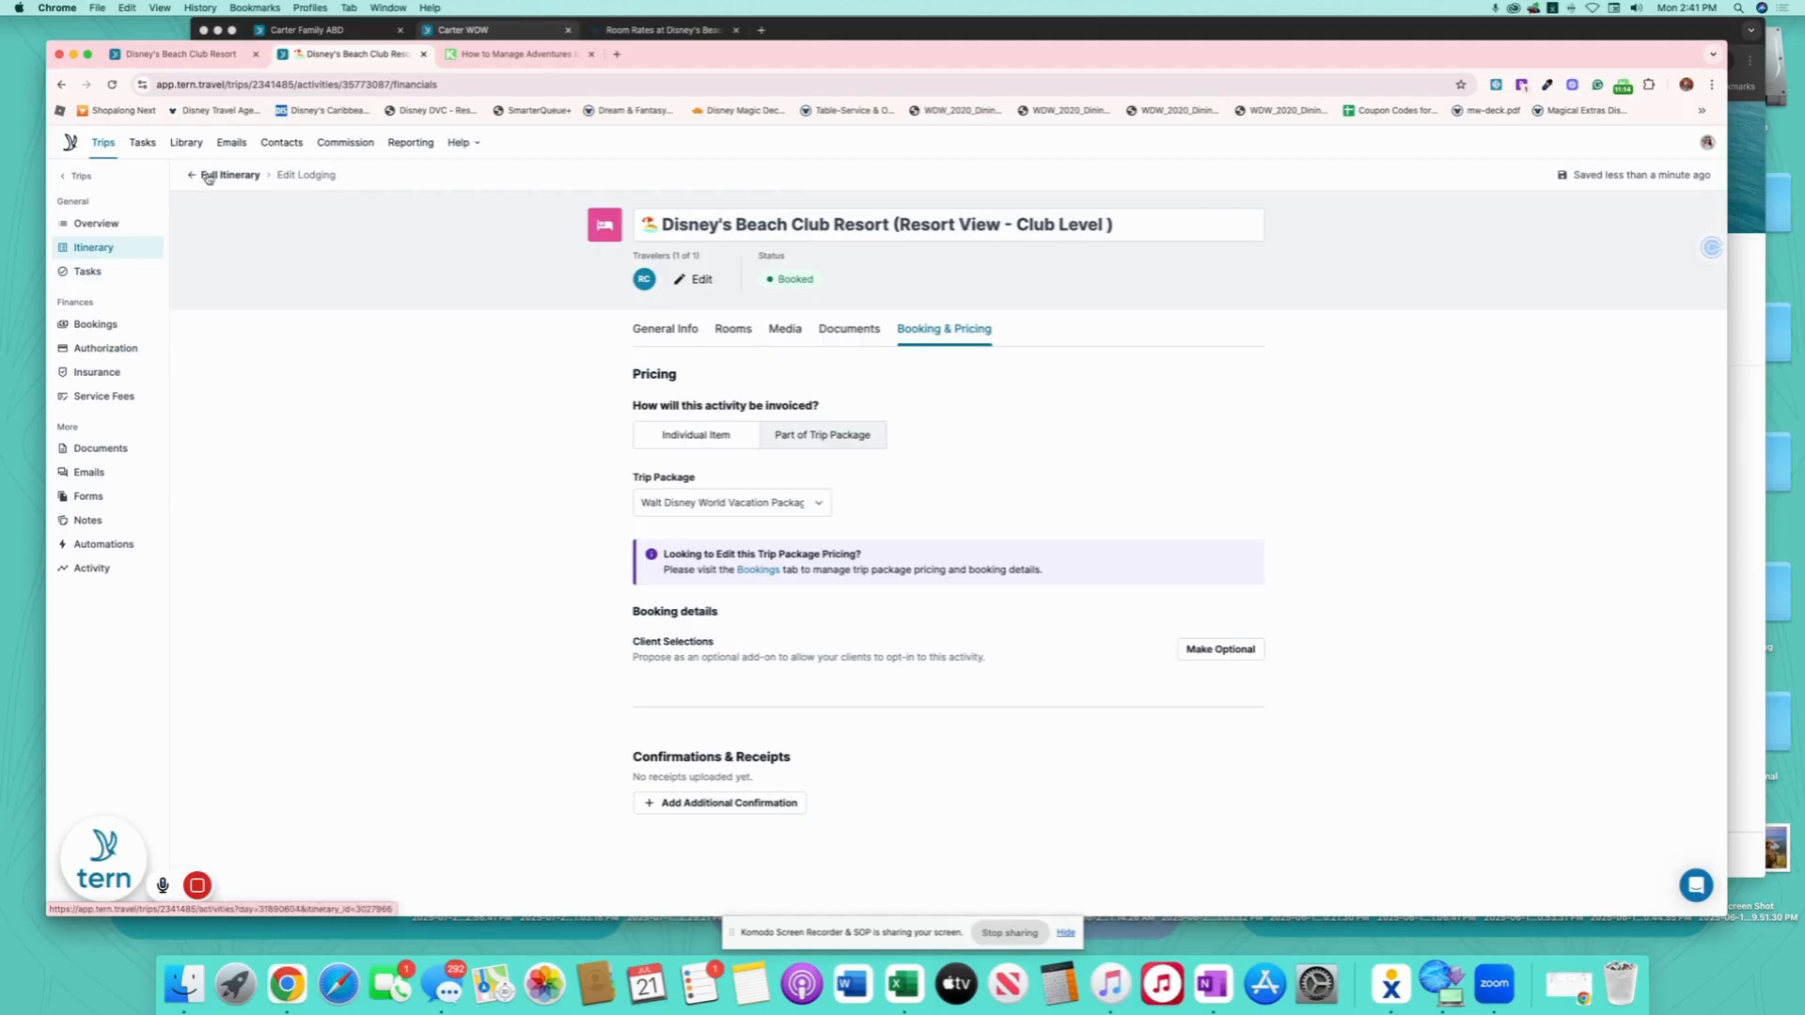
{"action": "left_click", "coordinate": [94, 247]}
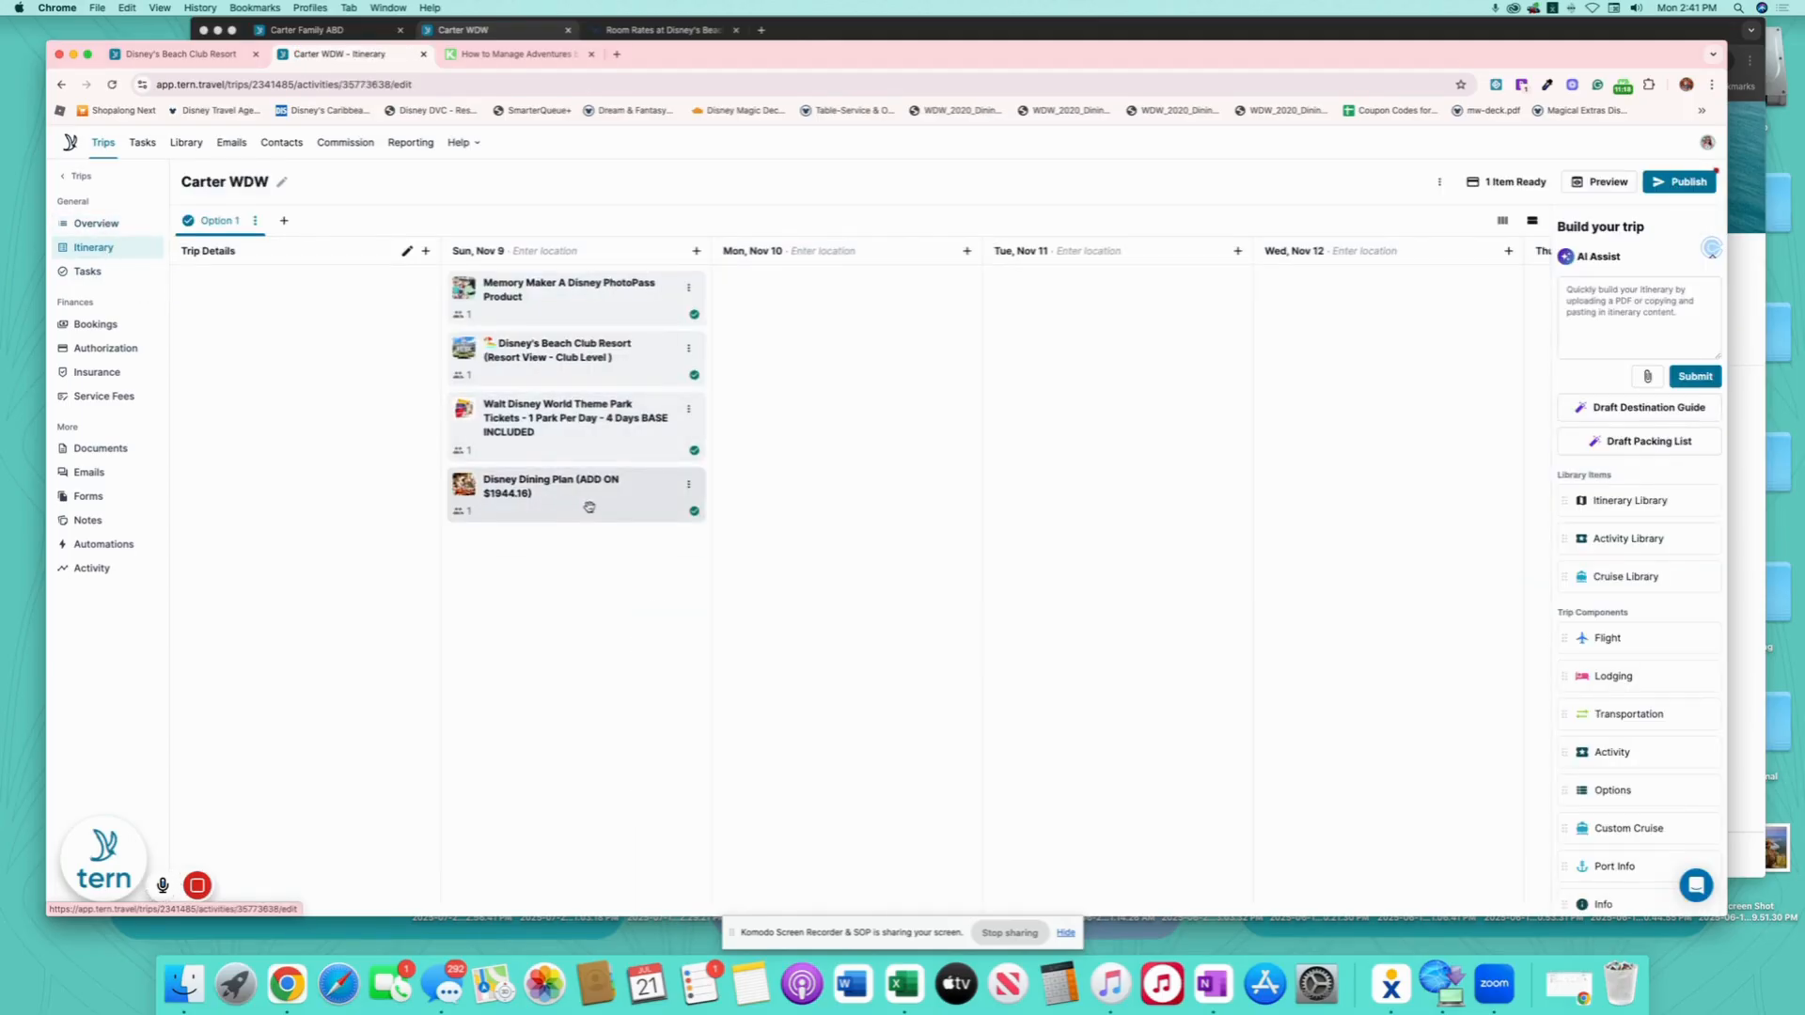
- Remove '(ADD ON $1944.16)' from the Disney Dining Plan activity title
{"action": "left_click", "coordinate": [588, 508]}
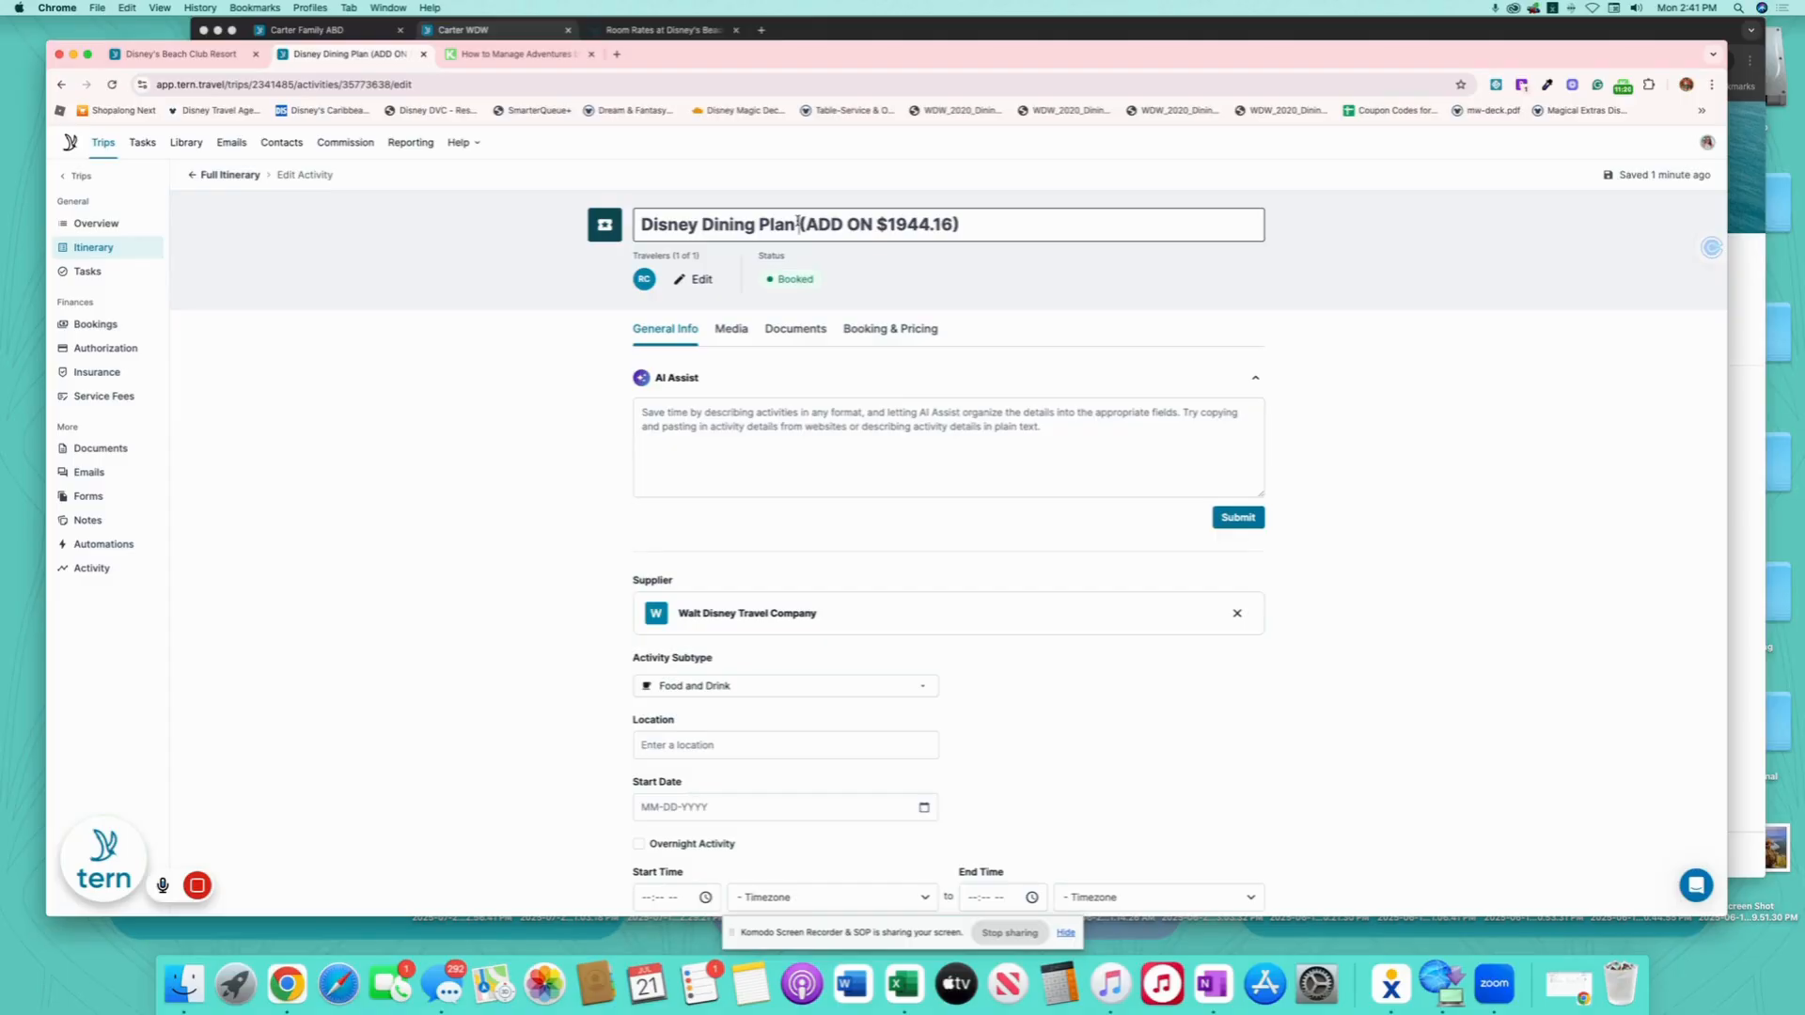
{"action": "left_click_drag", "start_coordinate": [798, 223], "coordinate": [976, 224]}
{"action": "key", "text": "BackSpace"}
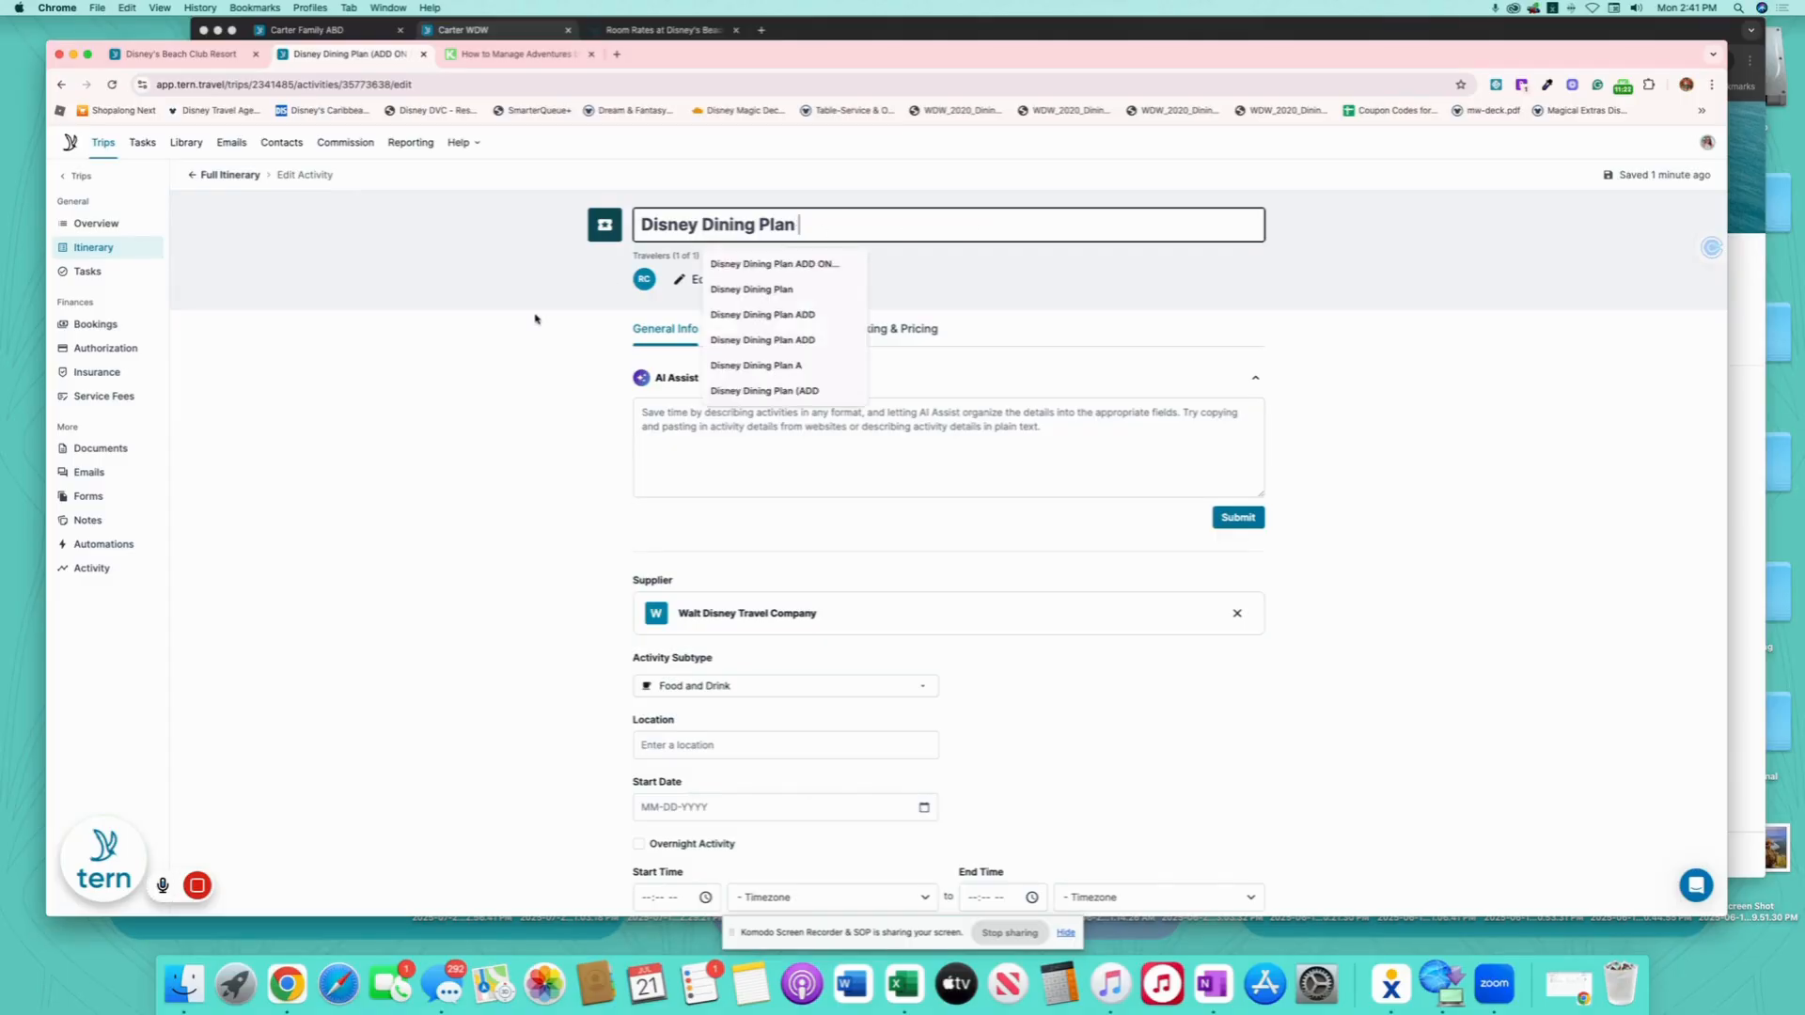
{"action": "left_click", "coordinate": [476, 350]}
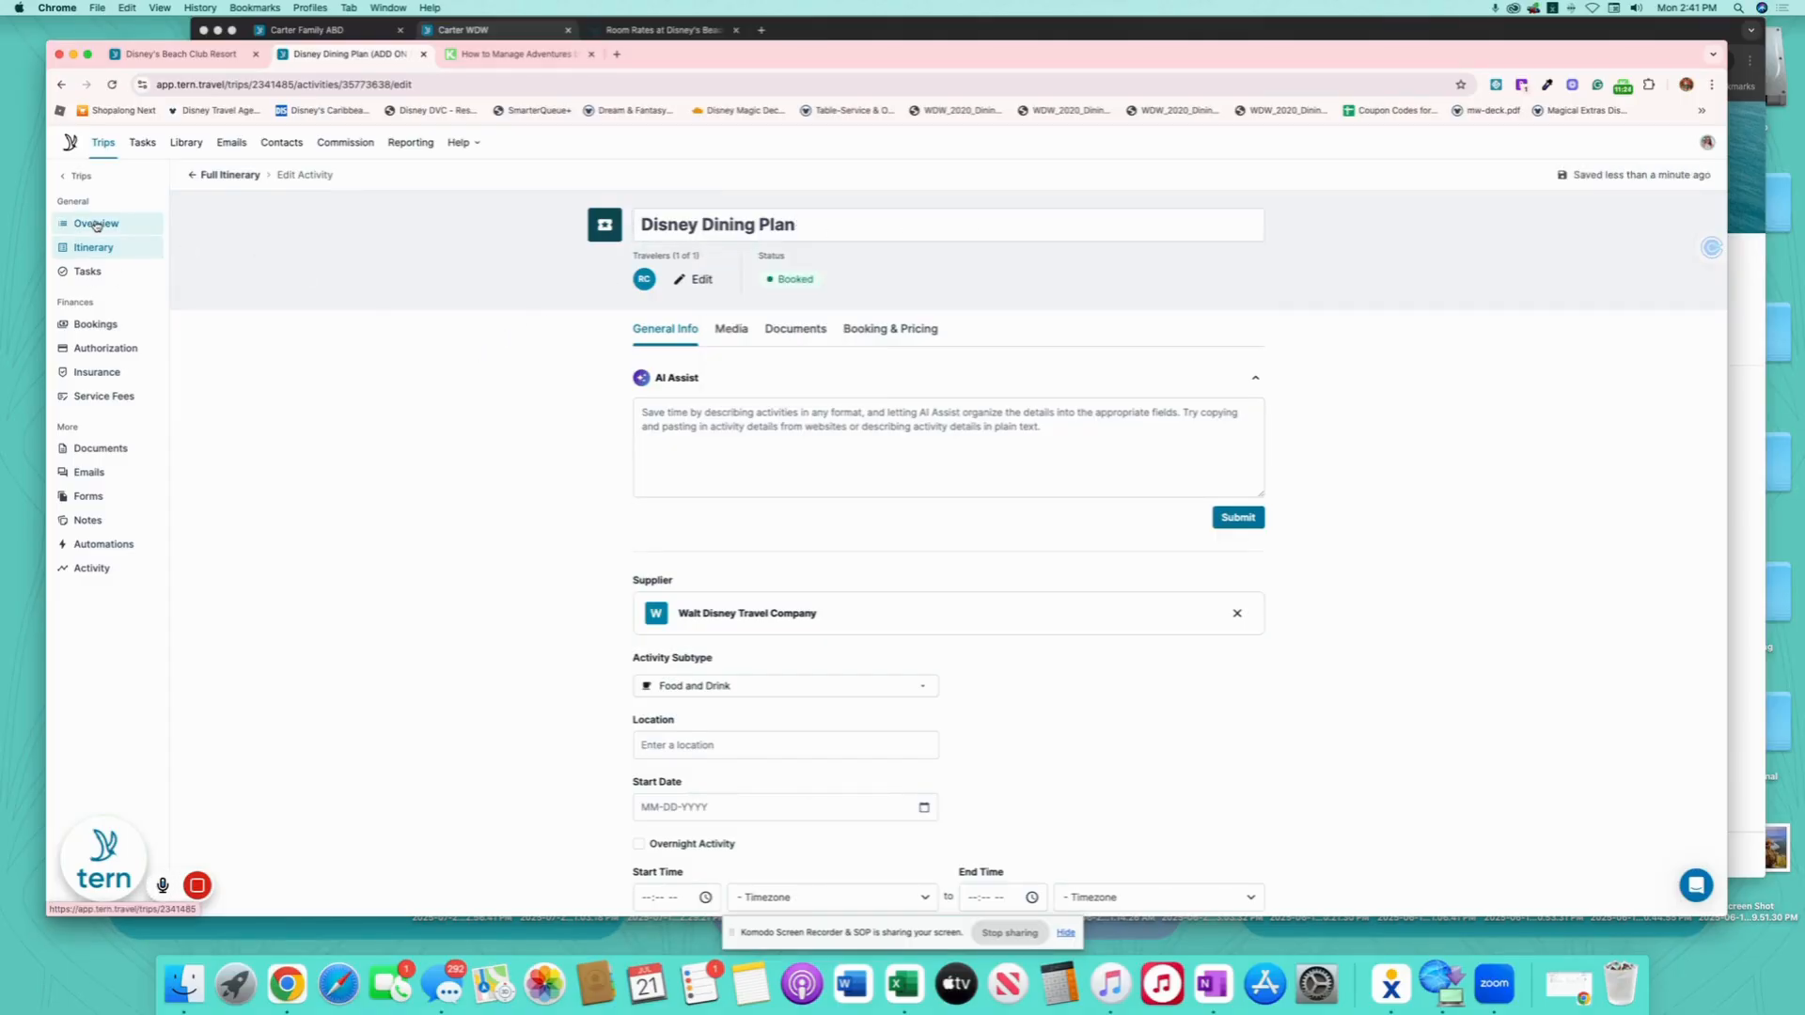
{"action": "left_click", "coordinate": [95, 254]}
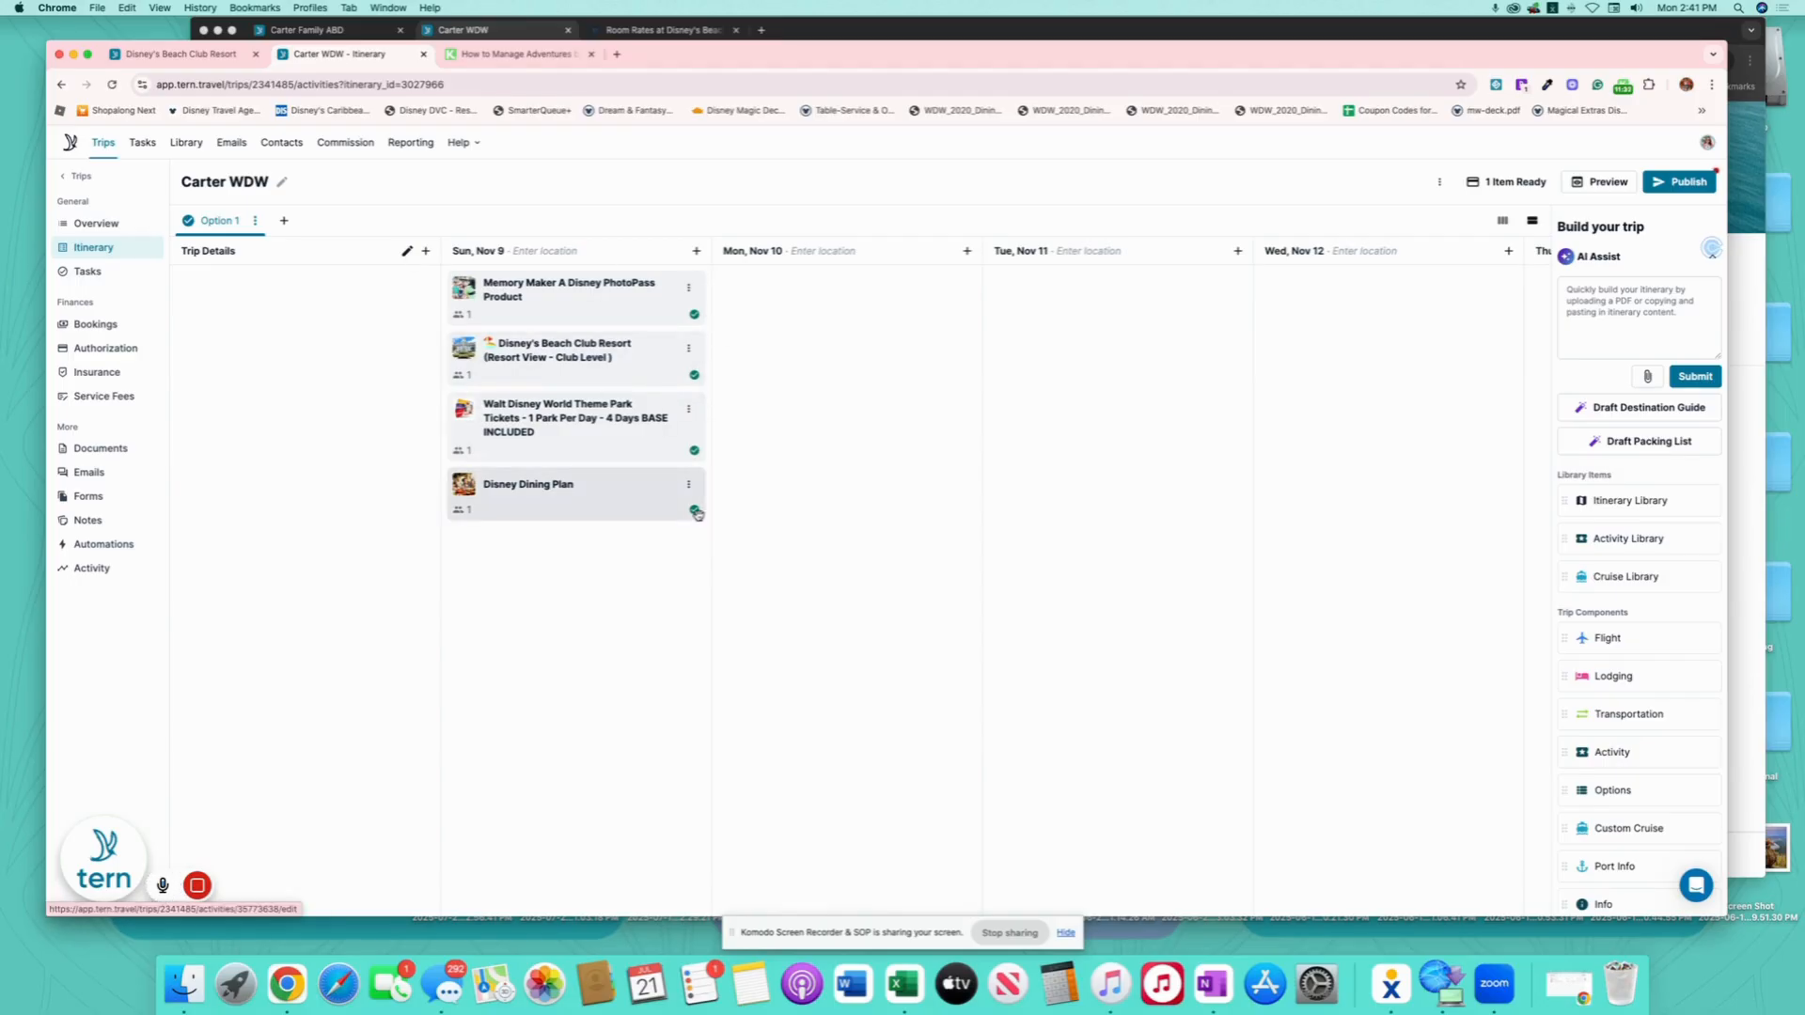
- Publish the changes and send the client the WDW Congratulations template email
{"action": "left_click", "coordinate": [1696, 185]}
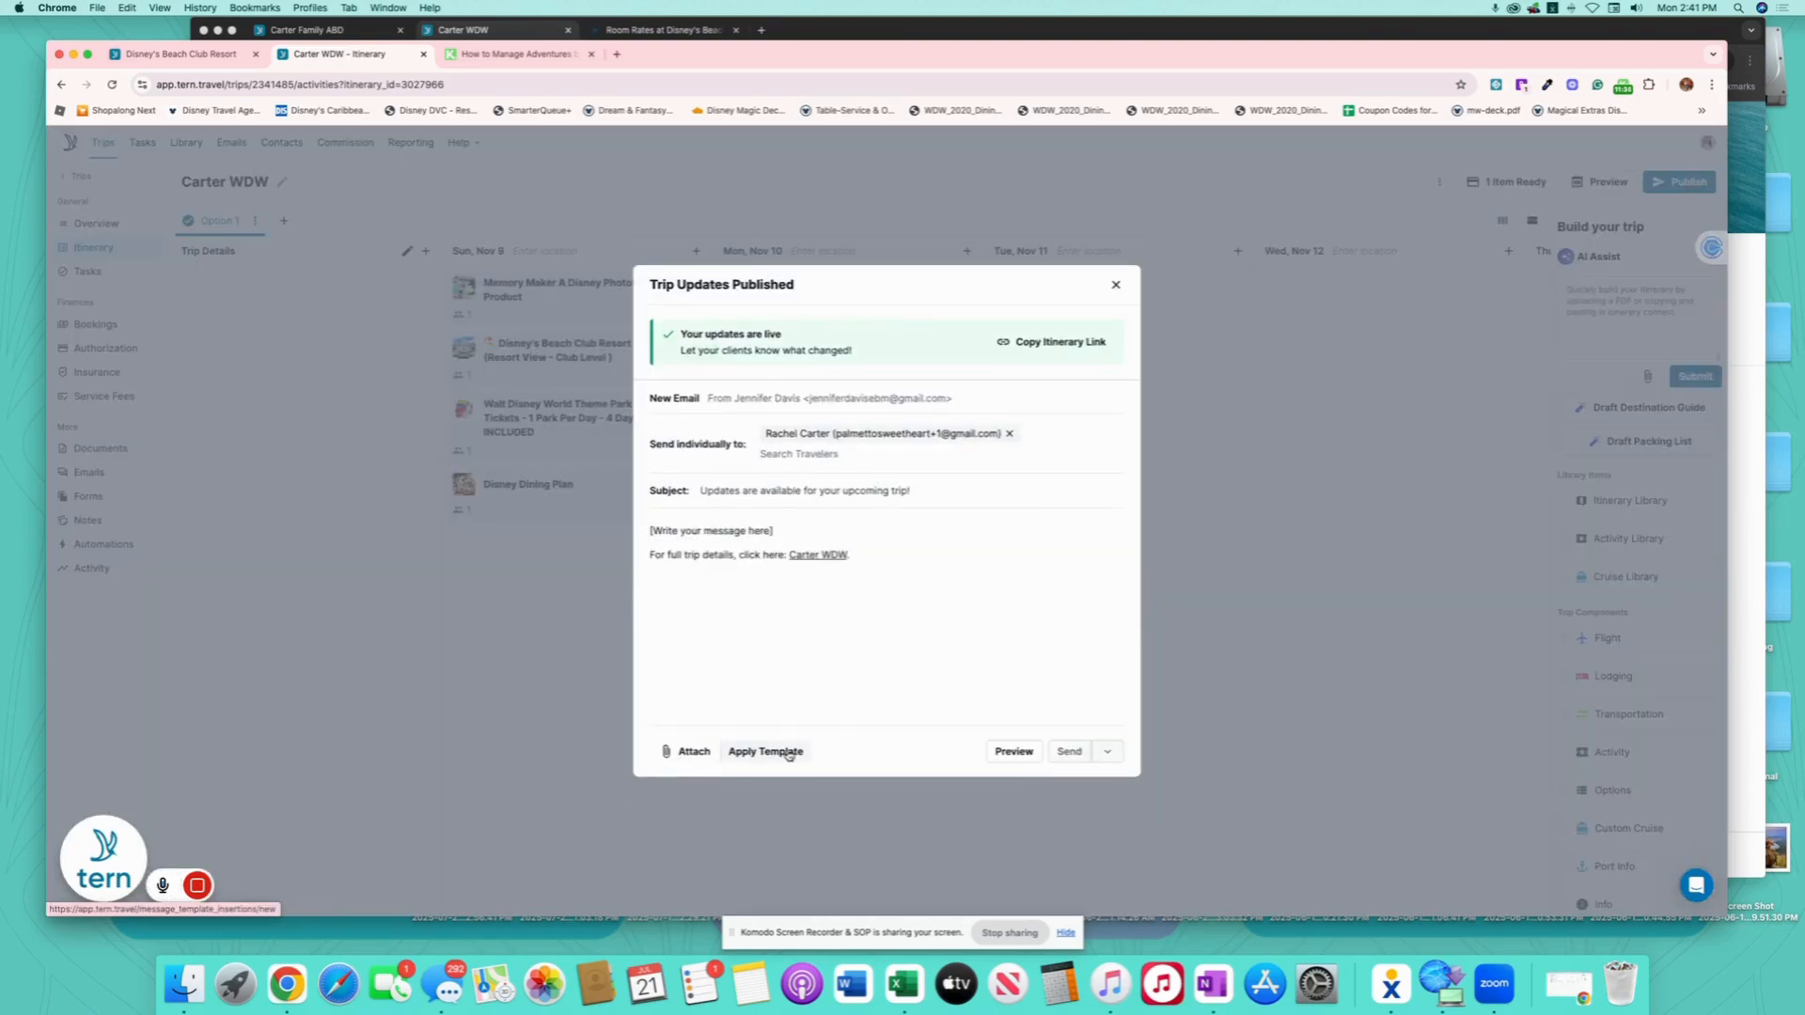
{"action": "left_click", "coordinate": [789, 754]}
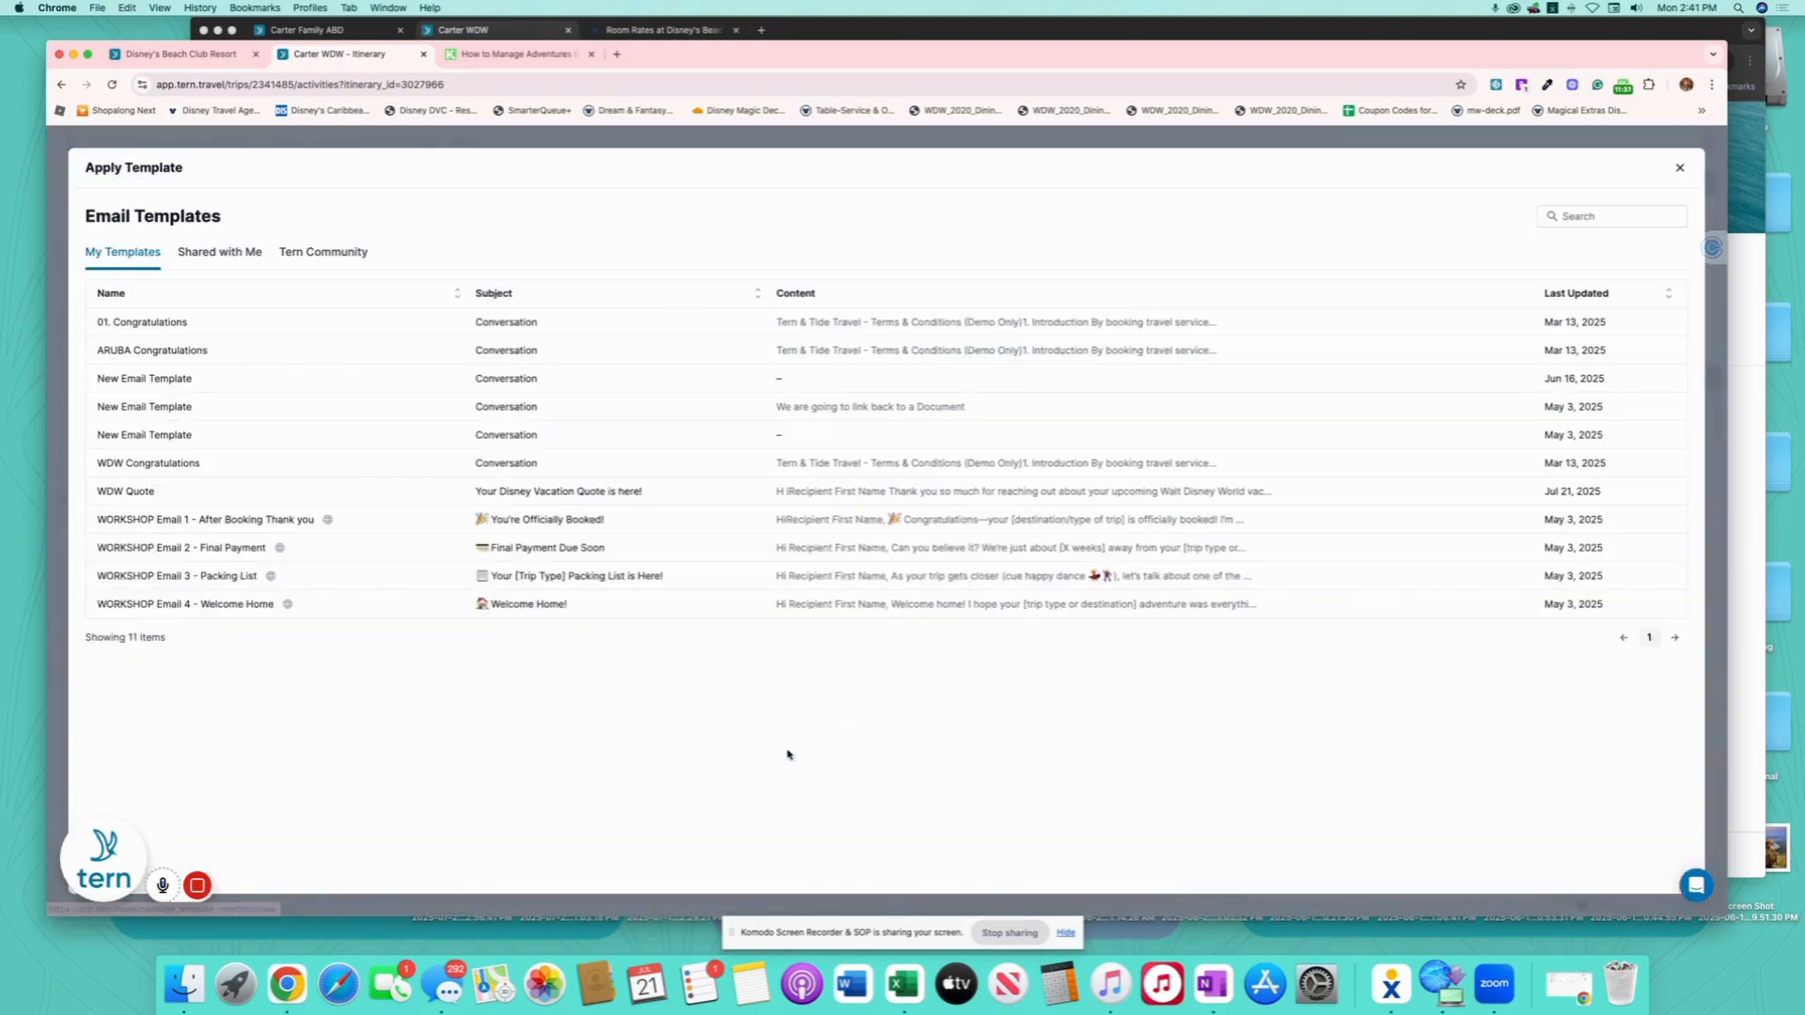
{"action": "left_click", "coordinate": [252, 464]}
{"action": "left_click", "coordinate": [1071, 852]}
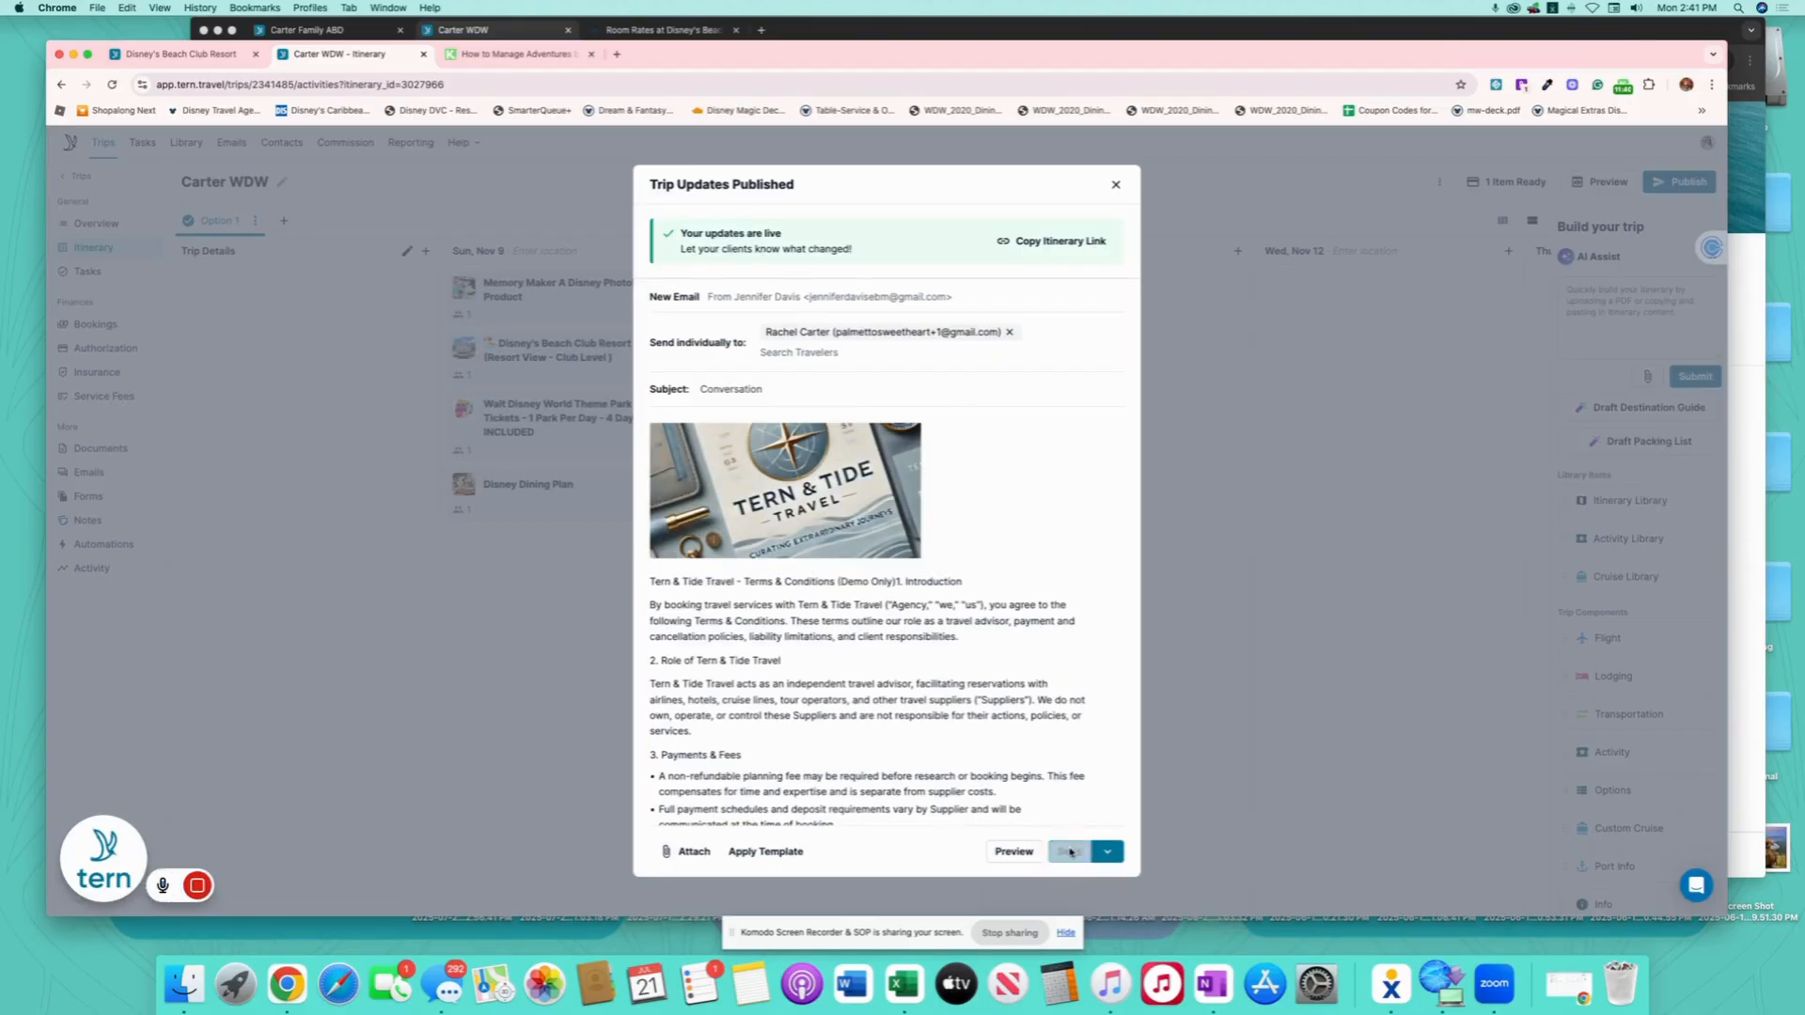